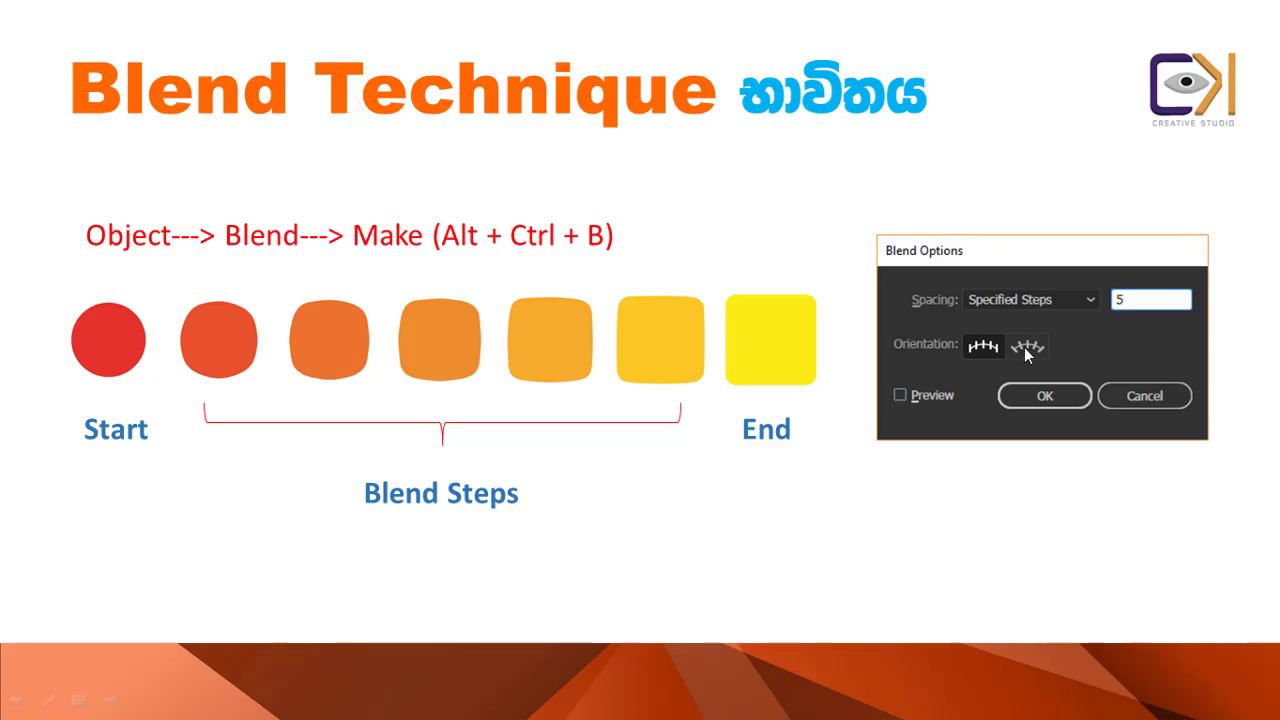
Advance to the slide of wave, flower, CD and hair blend examples.
click(622, 496)
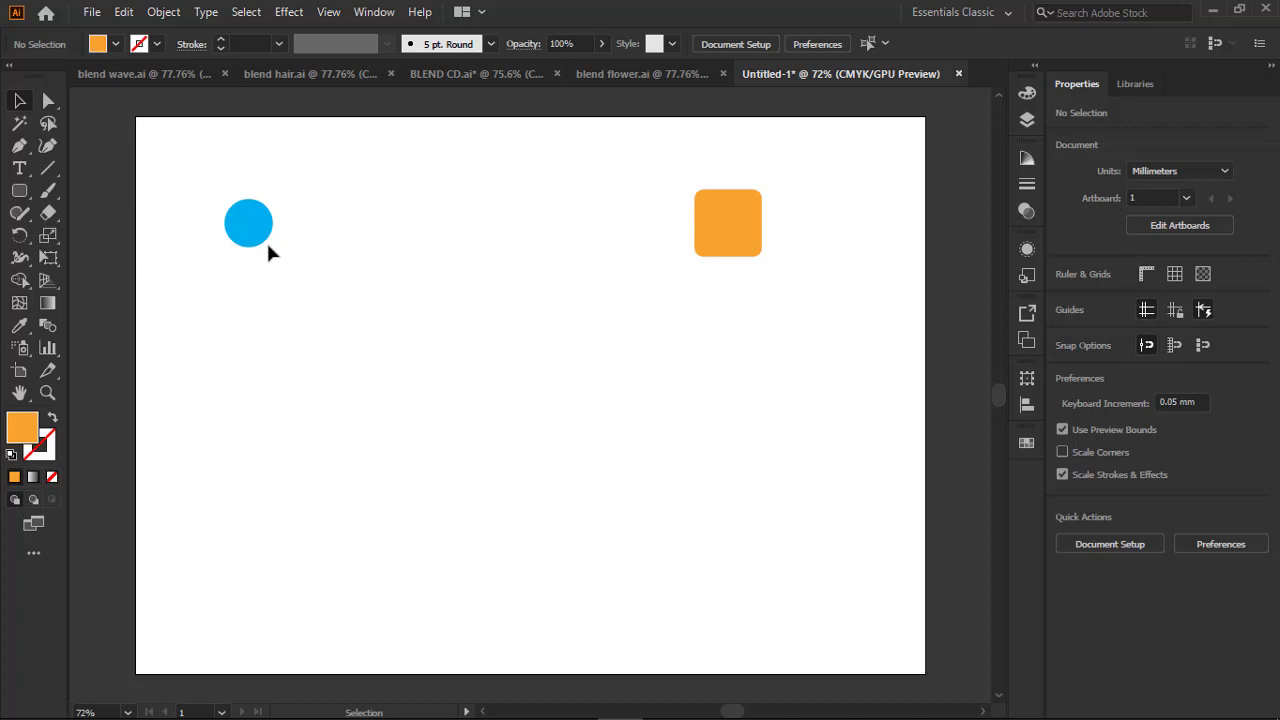
Duplicate the blue circle and orange square pair into three stacked rows.
drag(193, 172, 786, 274)
drag(722, 238, 718, 358)
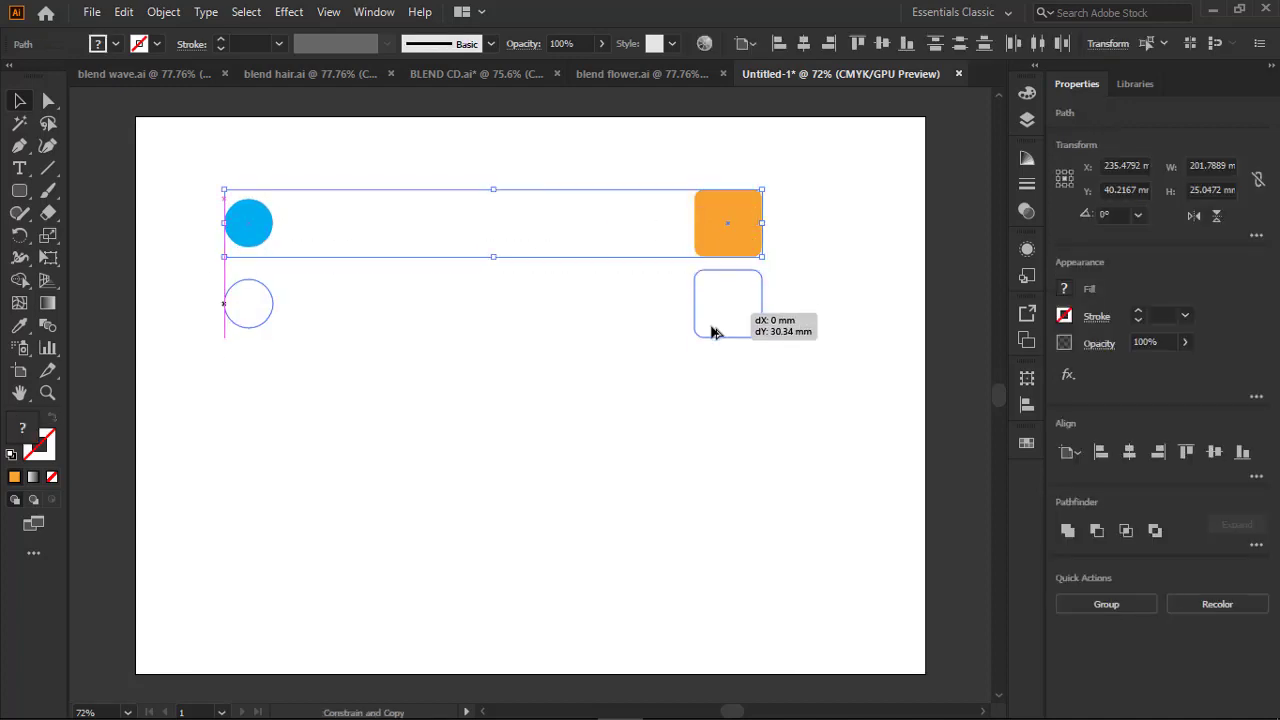
key(ctrl+d)
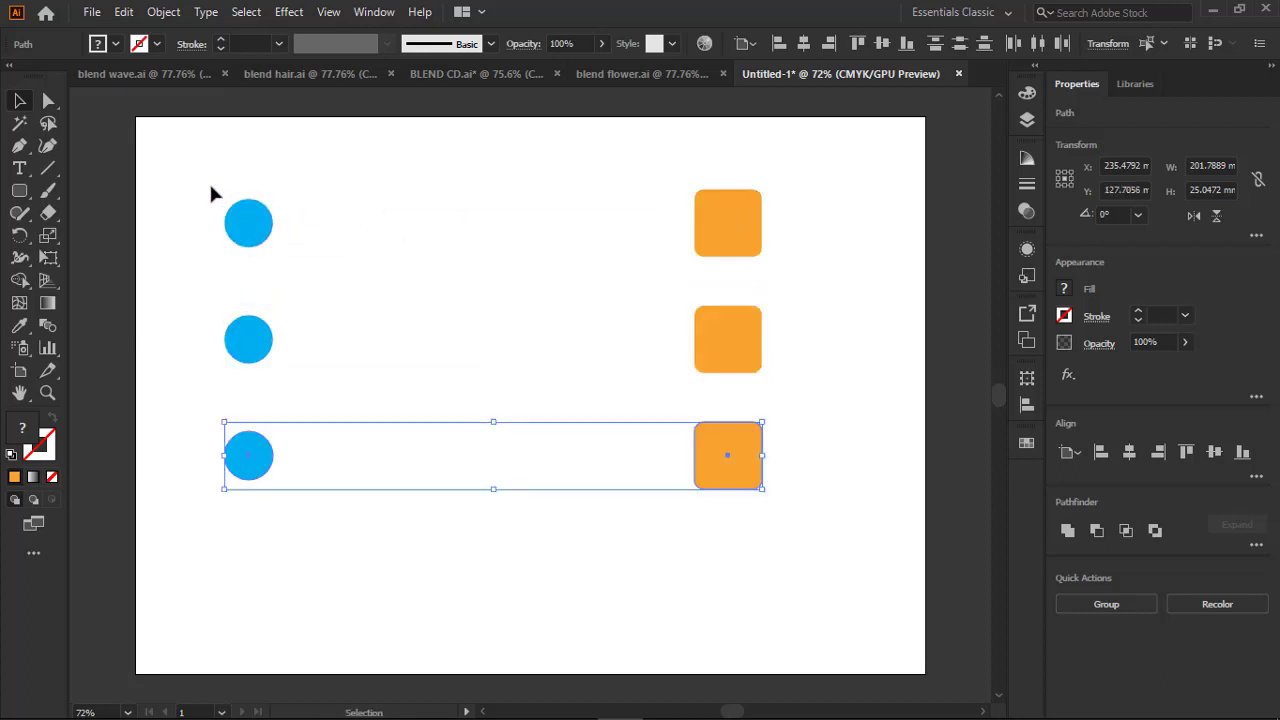
Blend the top row's blue circle smoothly into its orange square.
drag(206, 183, 731, 257)
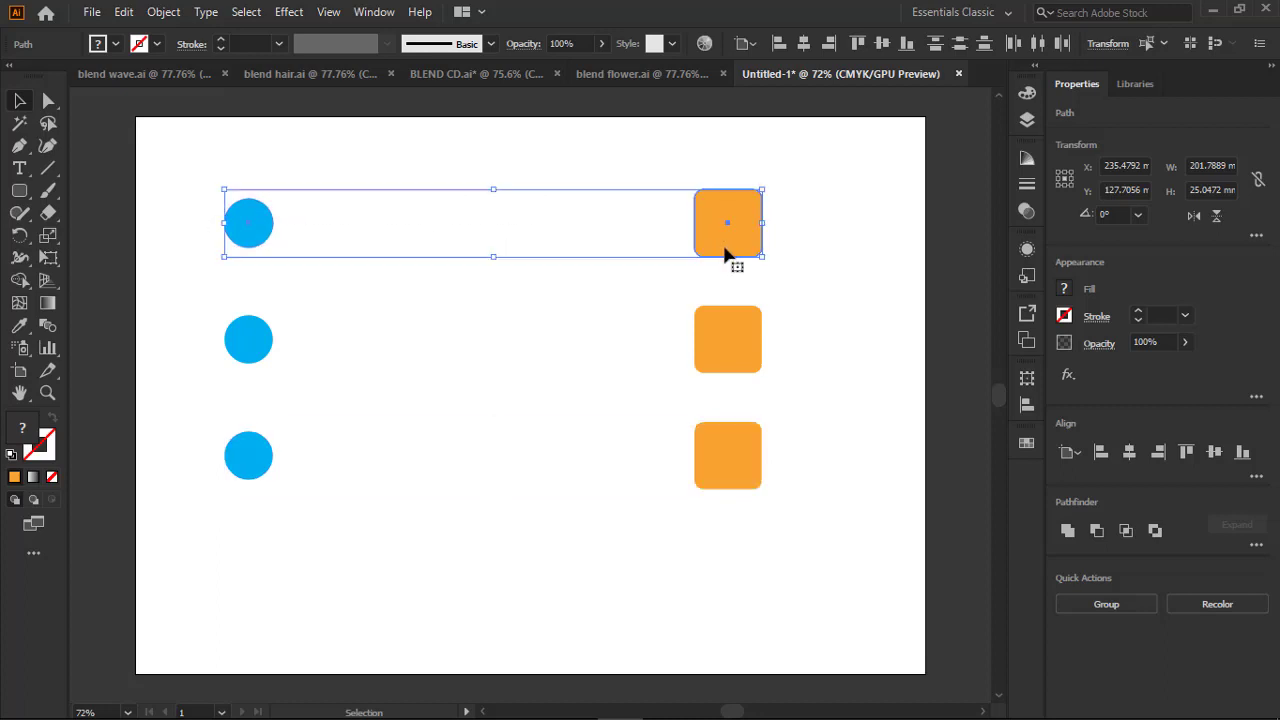
click(158, 13)
mouse_move(234, 519)
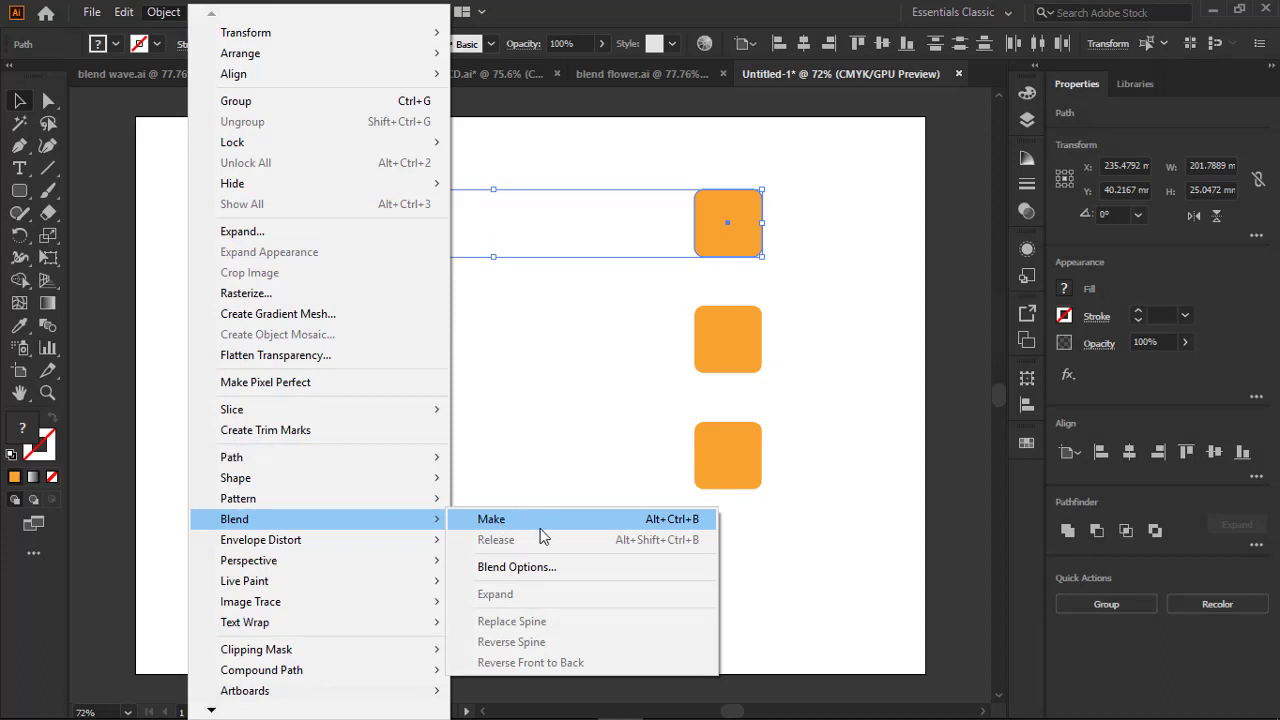
click(540, 528)
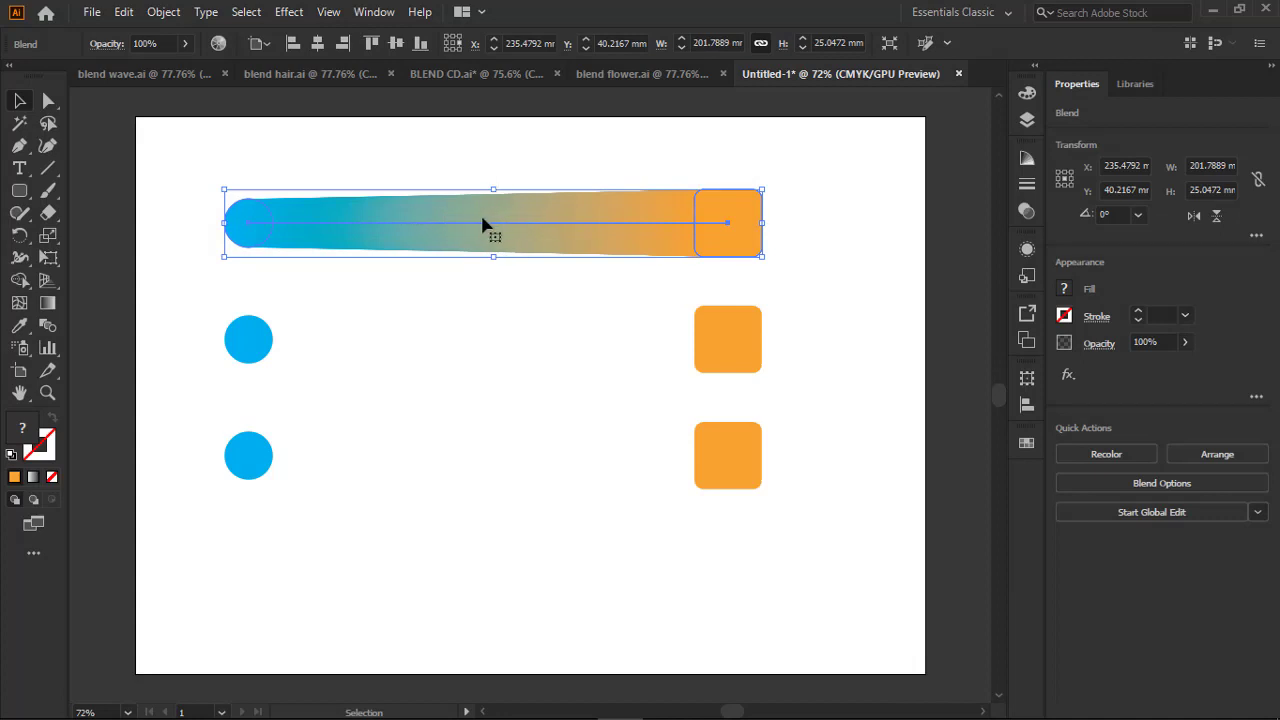
Set the top blend's spacing to Specified Steps with preview, settling on 16 steps.
double_click(46, 329)
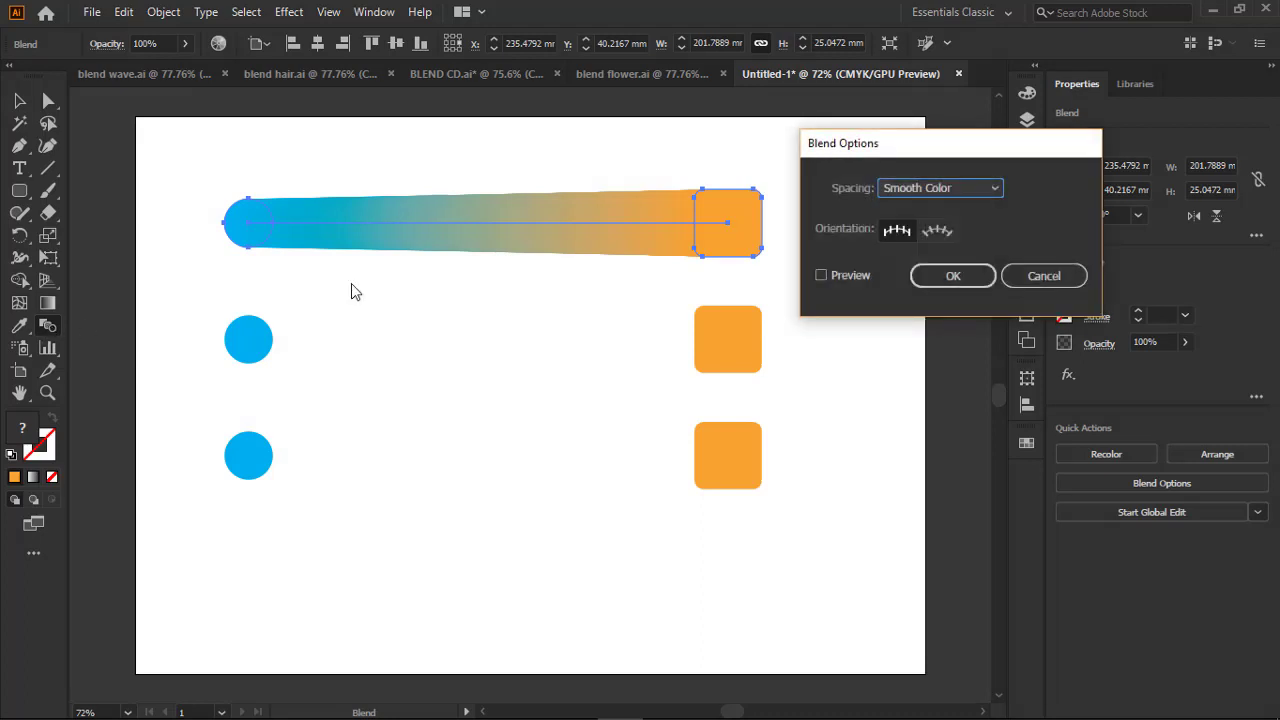
mouse_move(944, 150)
mouse_down()
mouse_move(885, 150)
mouse_move(821, 276)
mouse_up()
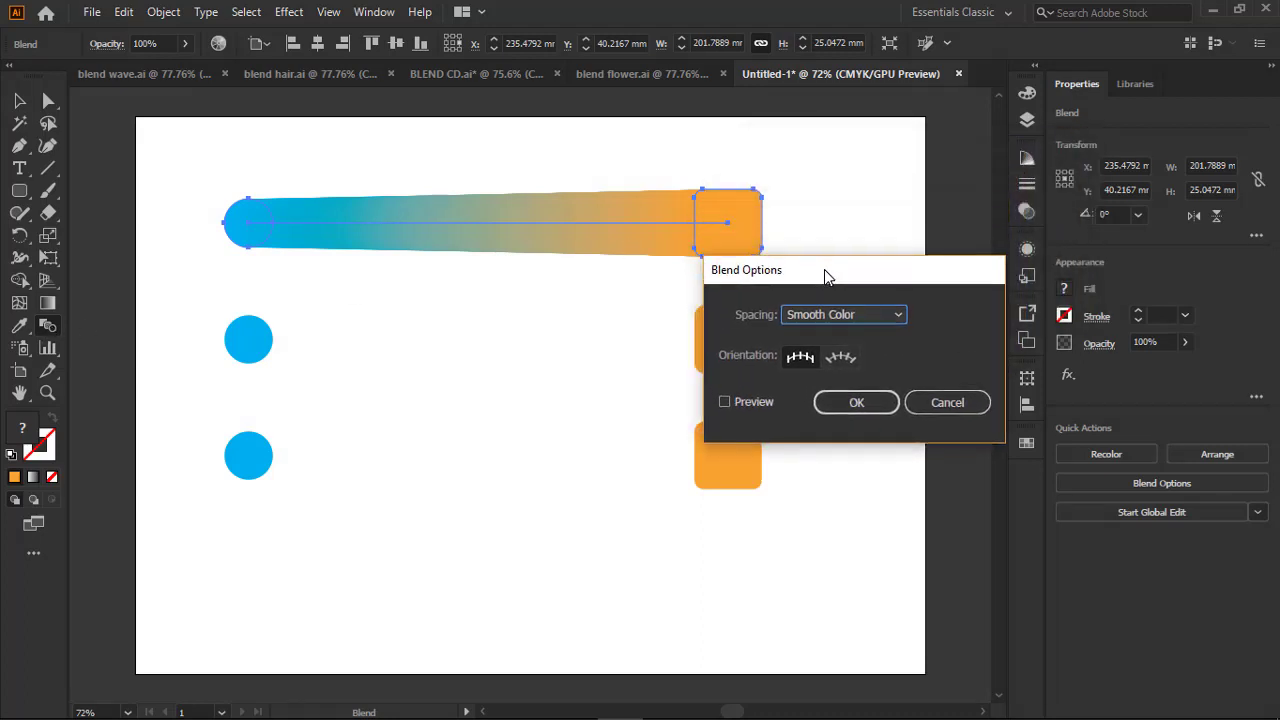
click(872, 316)
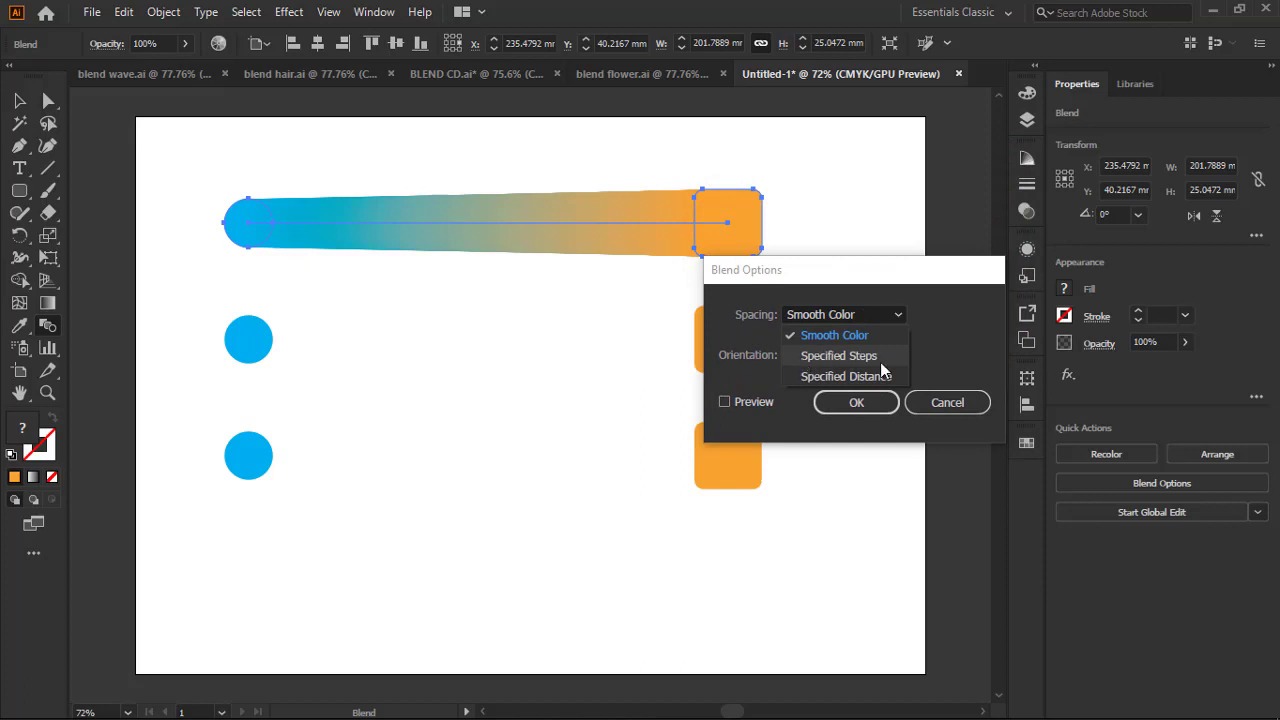
click(886, 356)
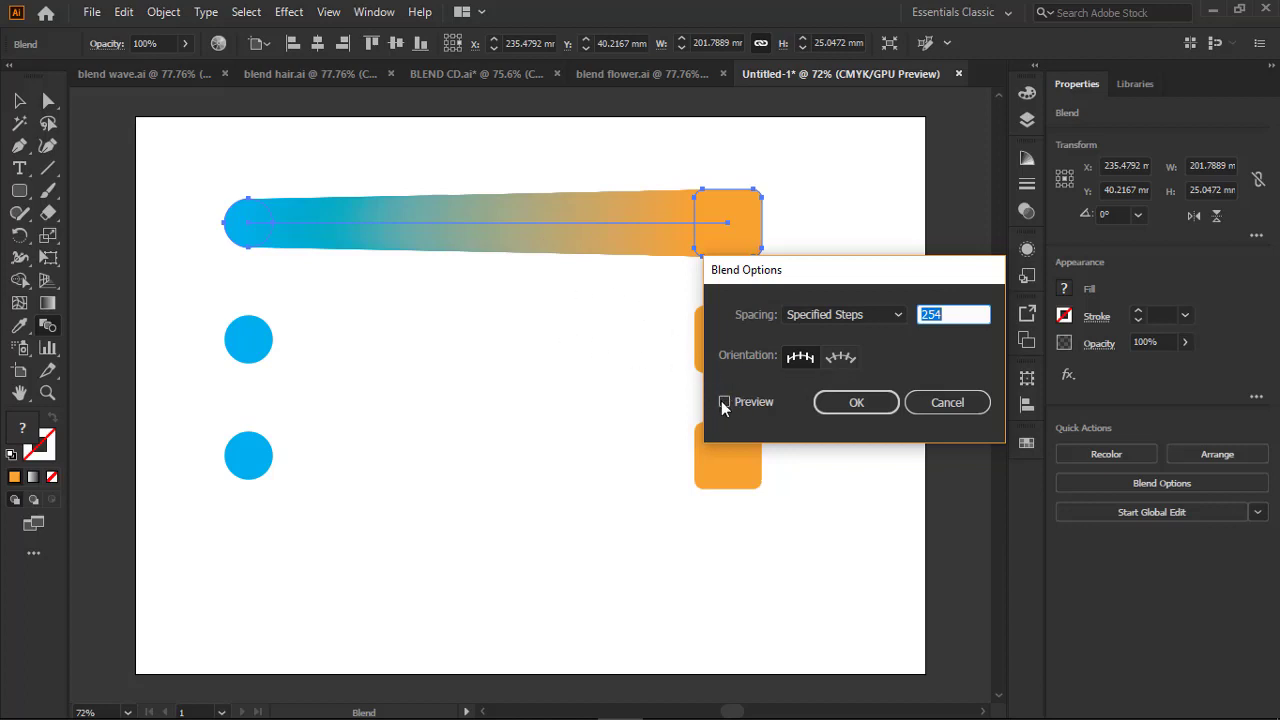
click(726, 404)
text(1)
key(Up)
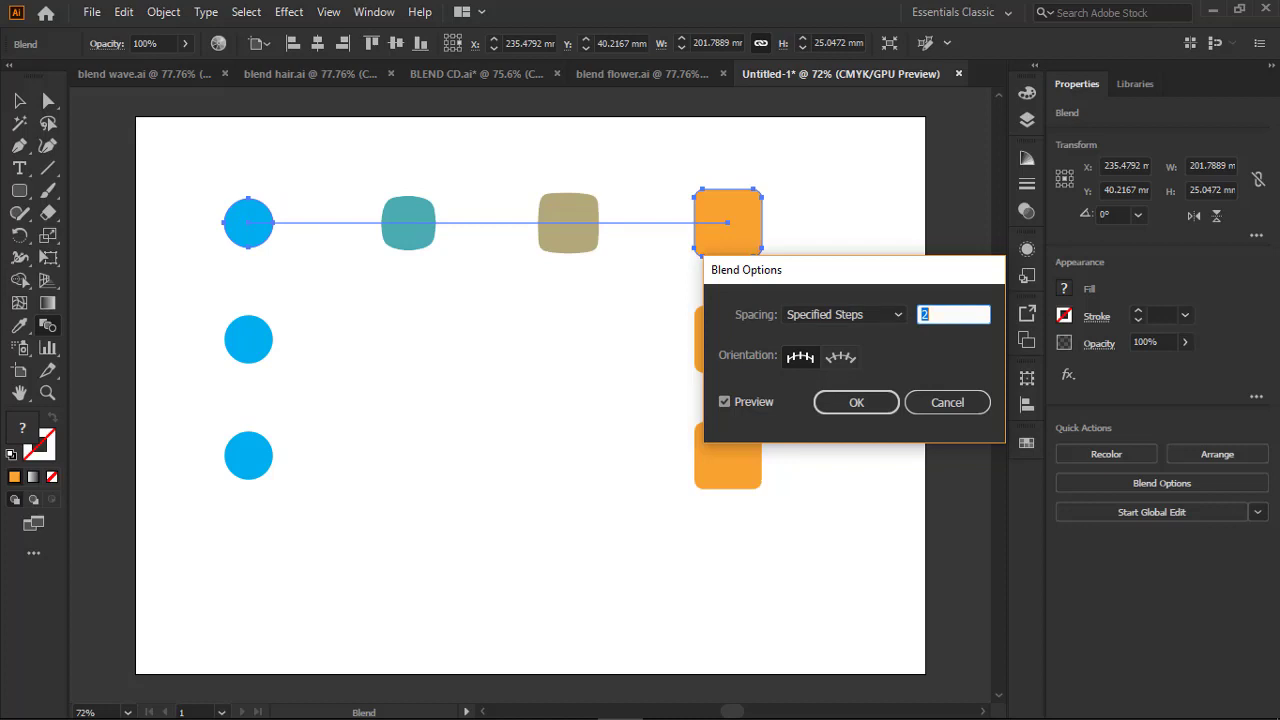
key(Up)
key(Up)
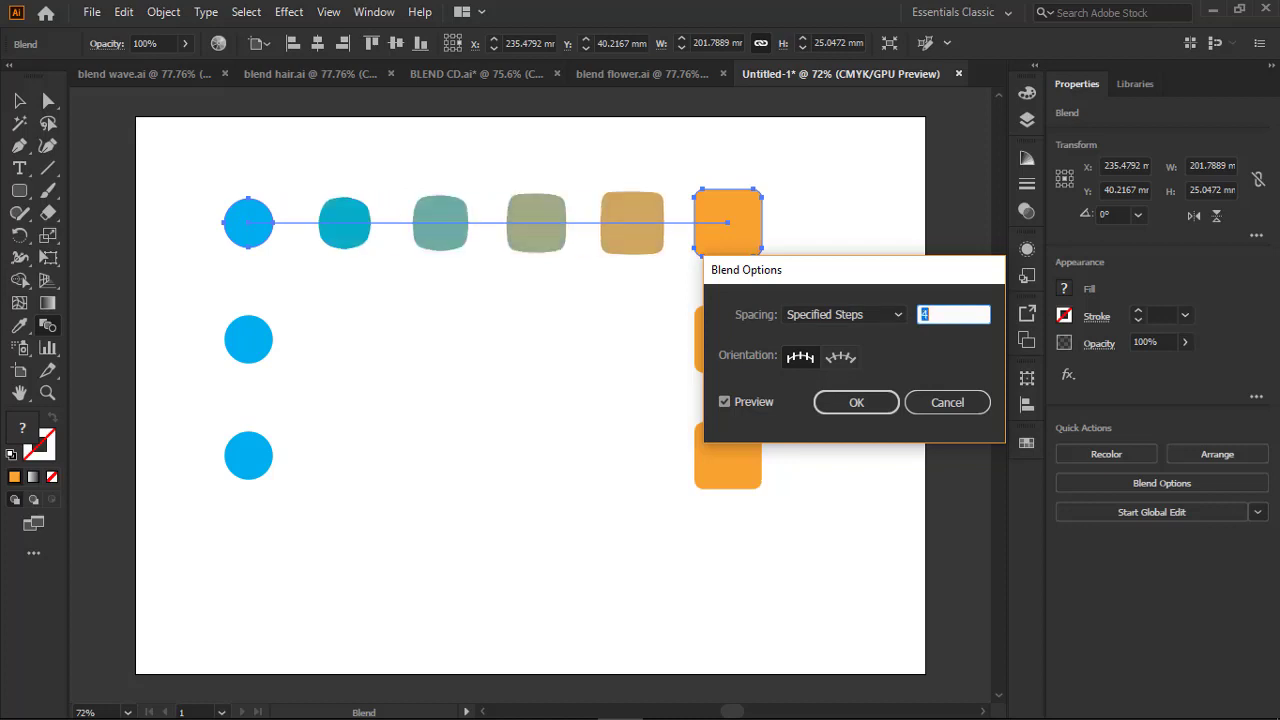
key(Up)
key(Up)
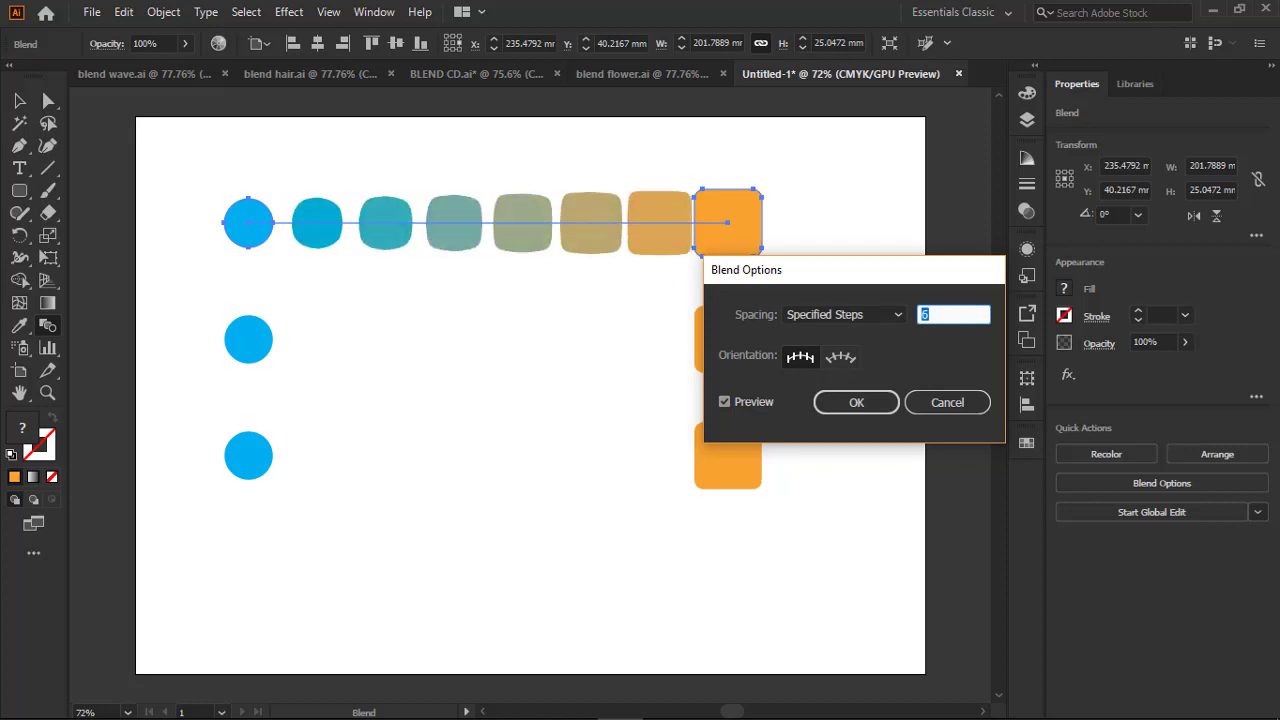
key(Down)
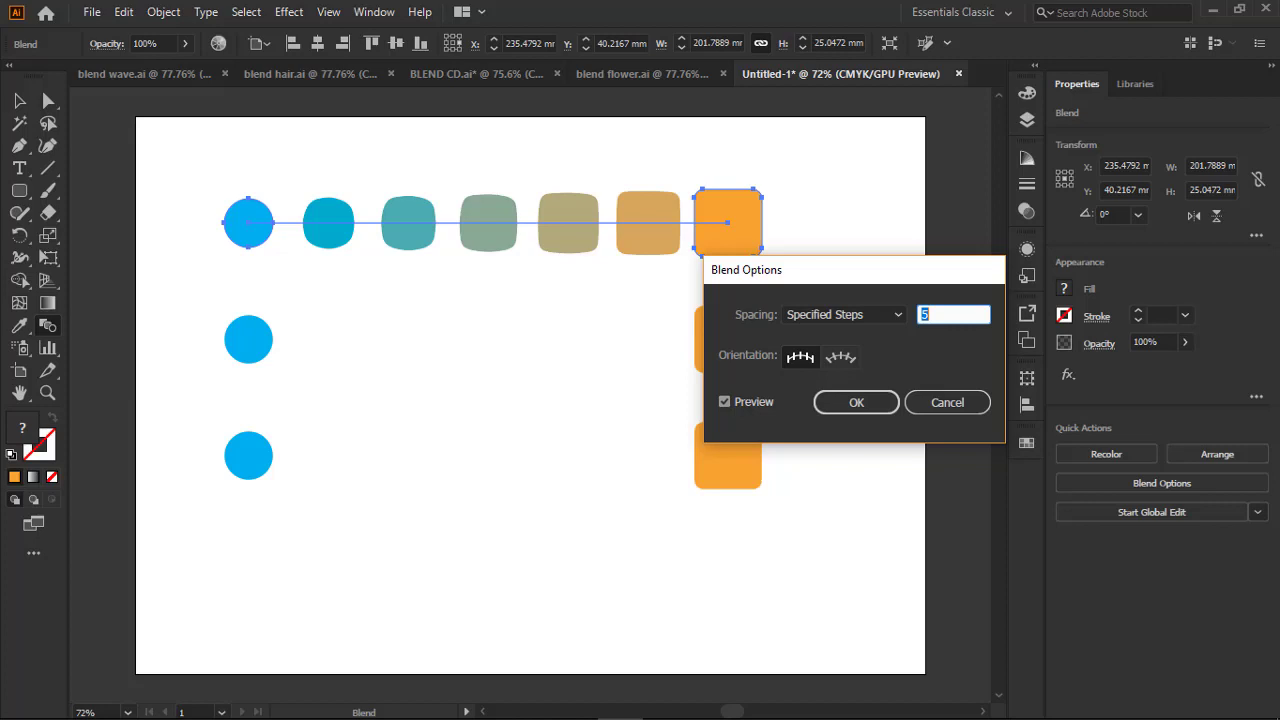
key(Up)
key(Up)
key(Up)
key(Up)
key(Up)
key(Up)
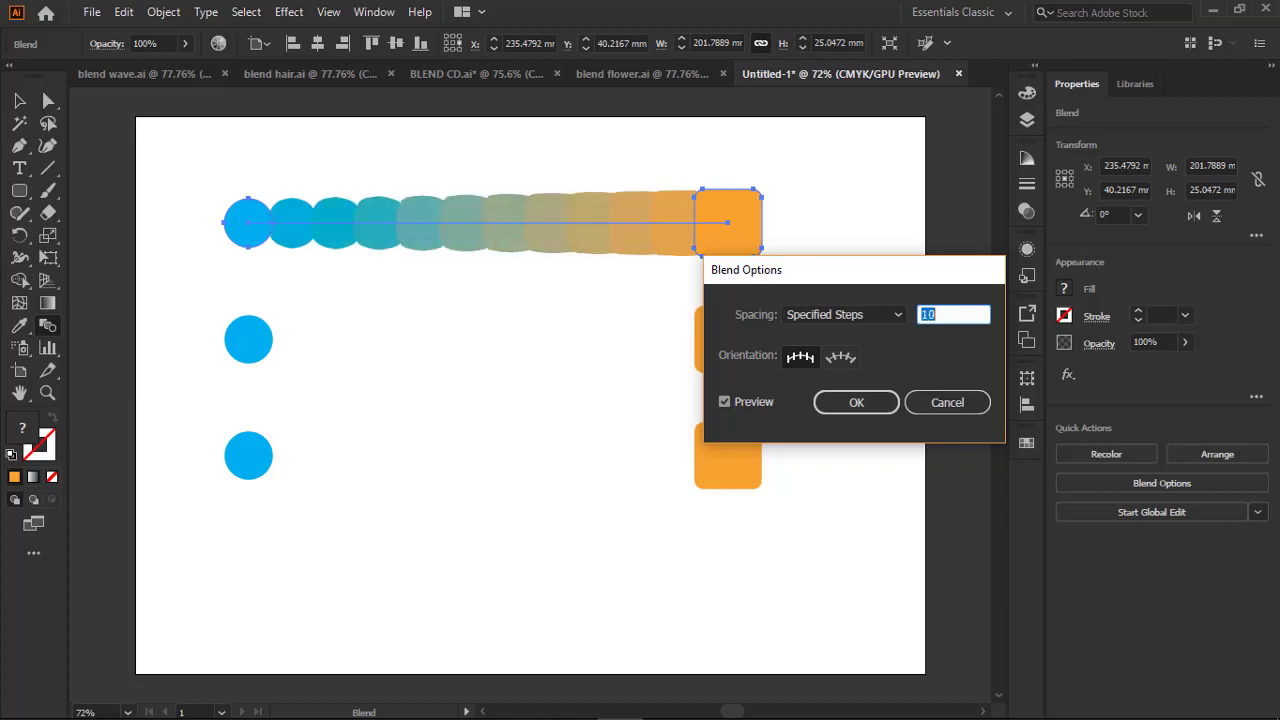
key(Up)
key(Up)
key(Up)
key(Up)
key(Up)
key(Up)
key(Up)
key(Up)
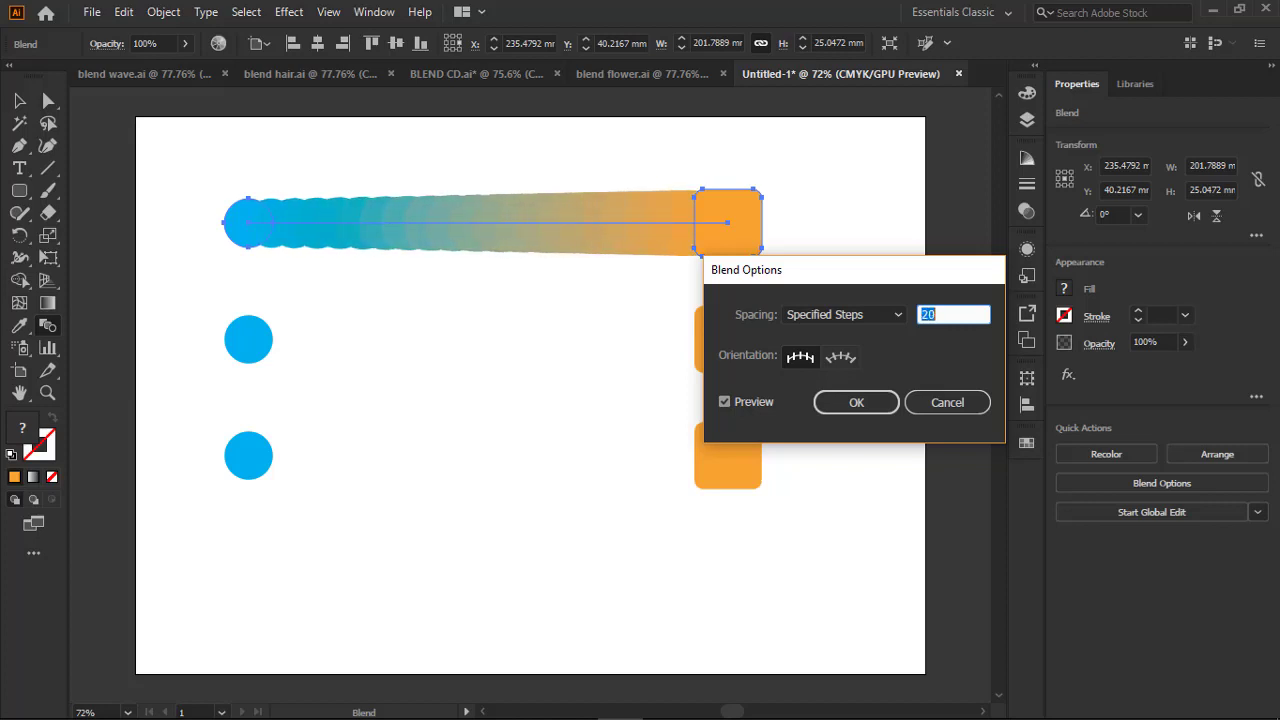
key(Up)
key(Up)
key(Up)
key(Up)
key(Up)
key(Down)
key(Down)
key(Down)
key(Down)
key(Down)
key(Down)
key(Down)
key(Down)
click(846, 404)
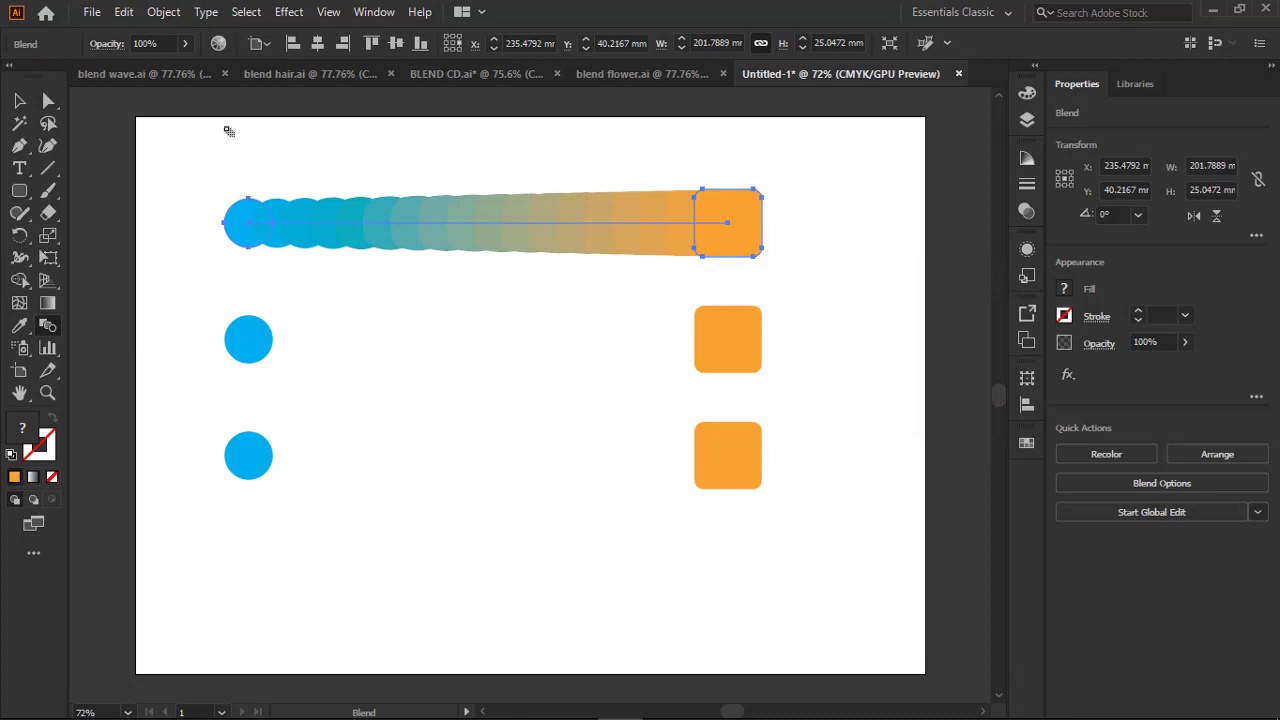
Reopen the Blend Options to check them, close unchanged, and deselect everything.
click(167, 14)
mouse_move(300, 518)
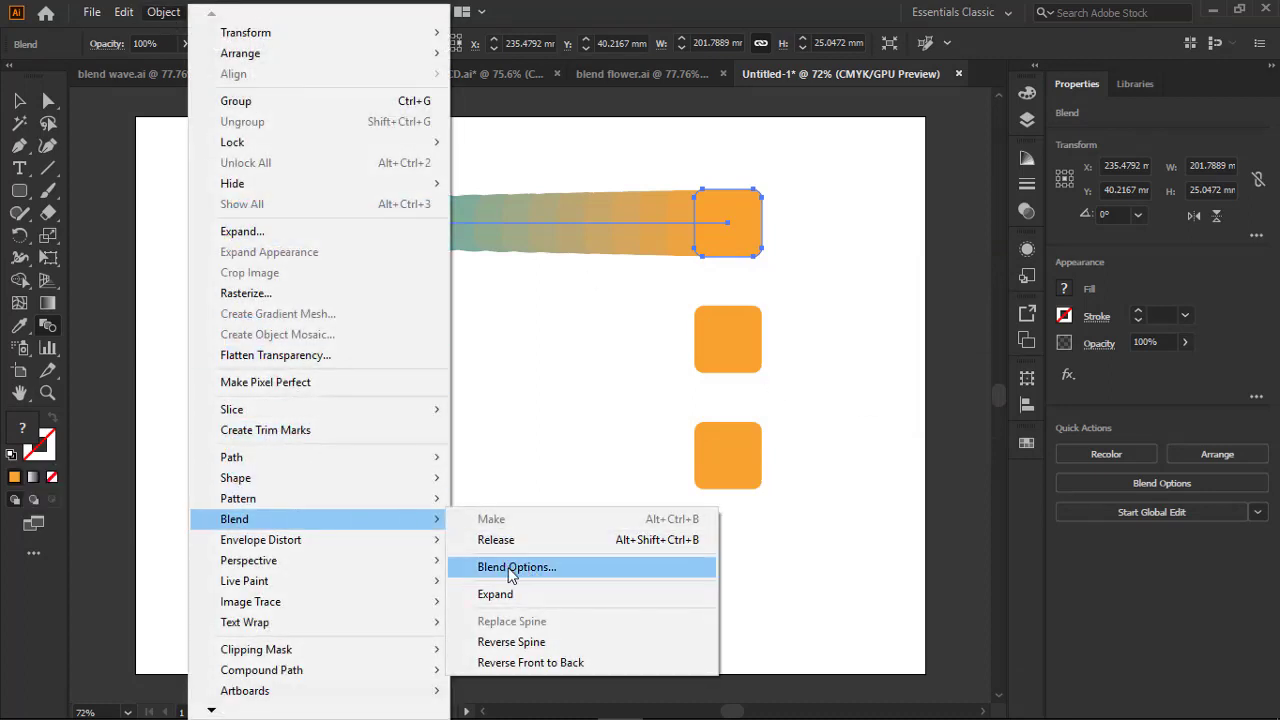
click(522, 566)
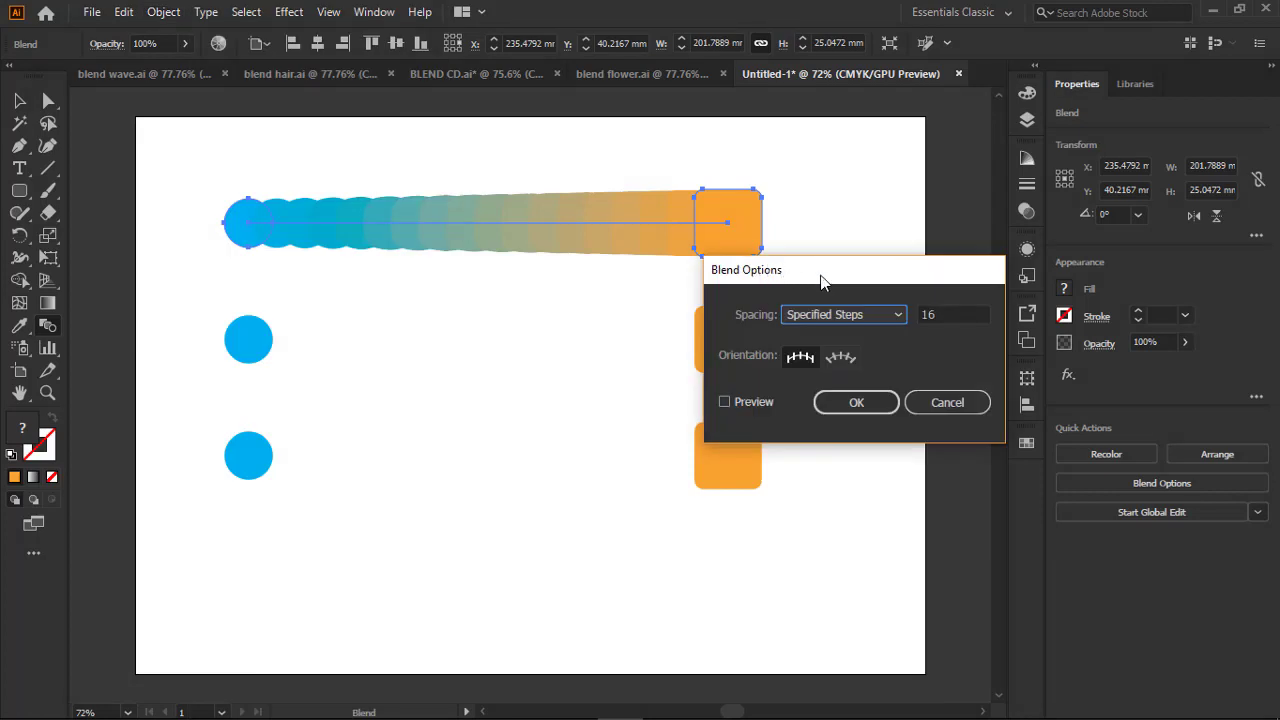
click(939, 404)
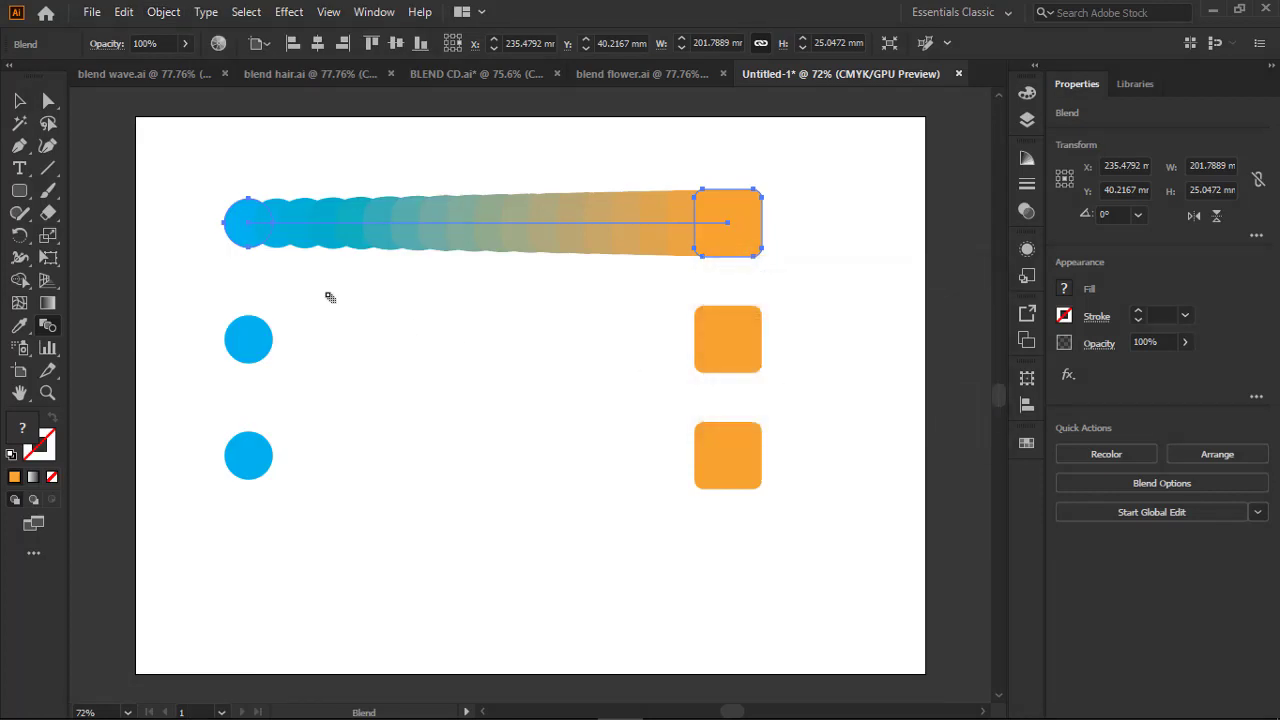
click(19, 100)
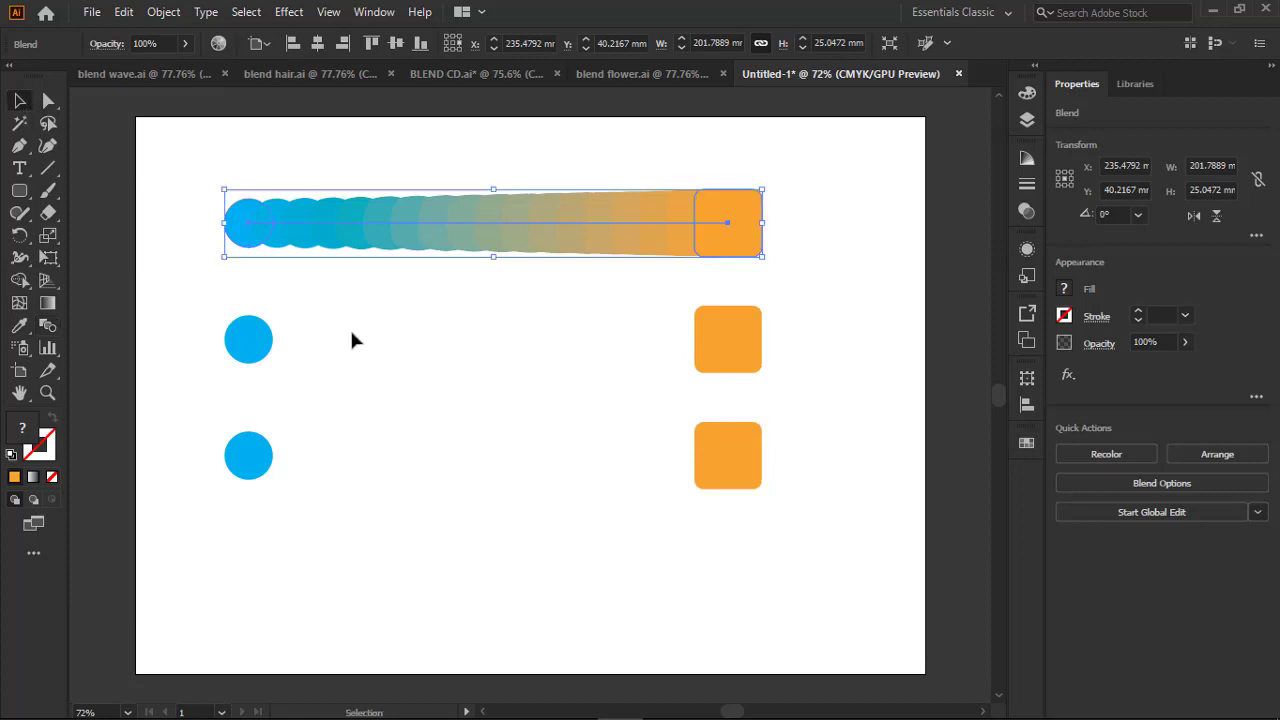
click(209, 321)
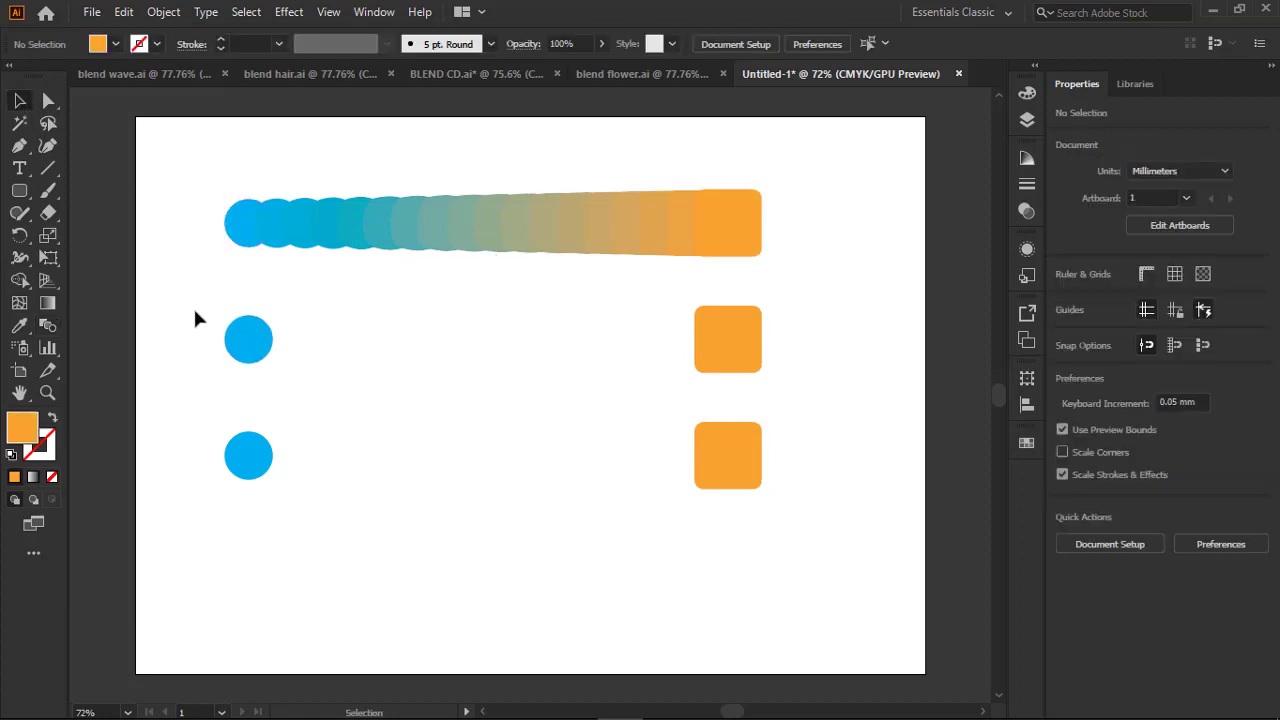
Blend the middle and bottom circle-square pairs into smooth blue-to-orange gradients.
drag(199, 312, 731, 380)
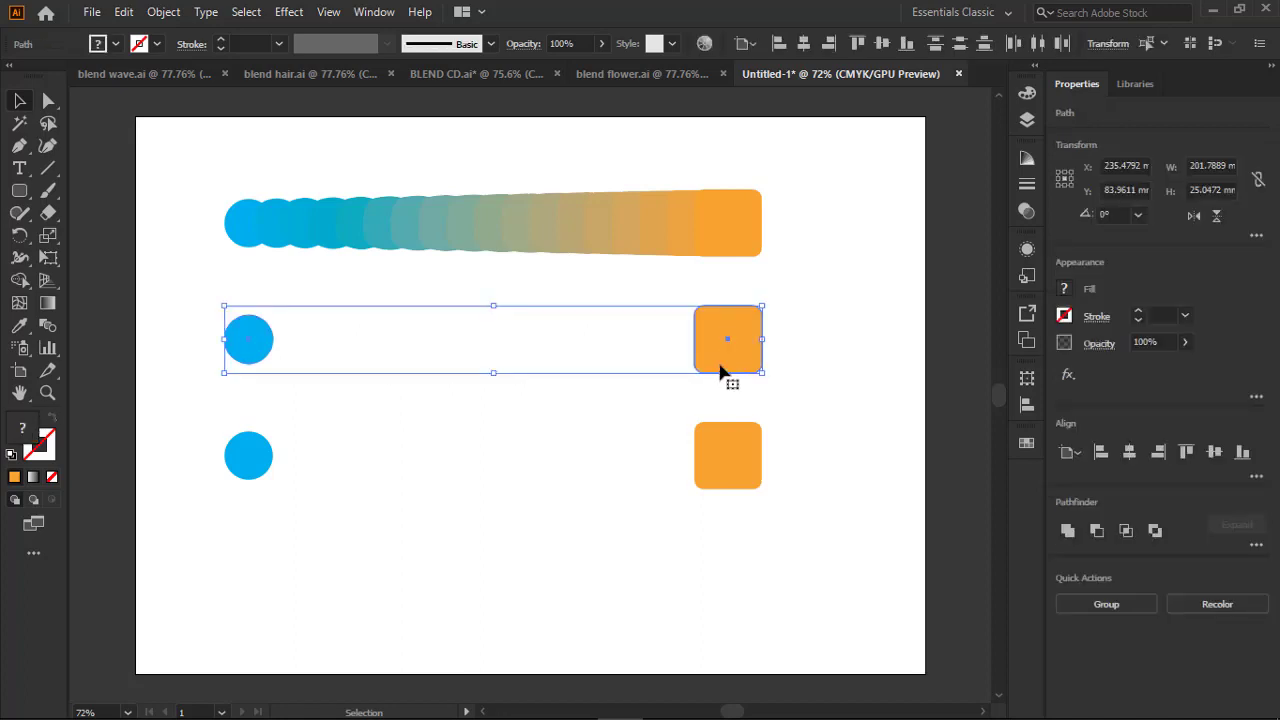
key(ctrl+alt+b)
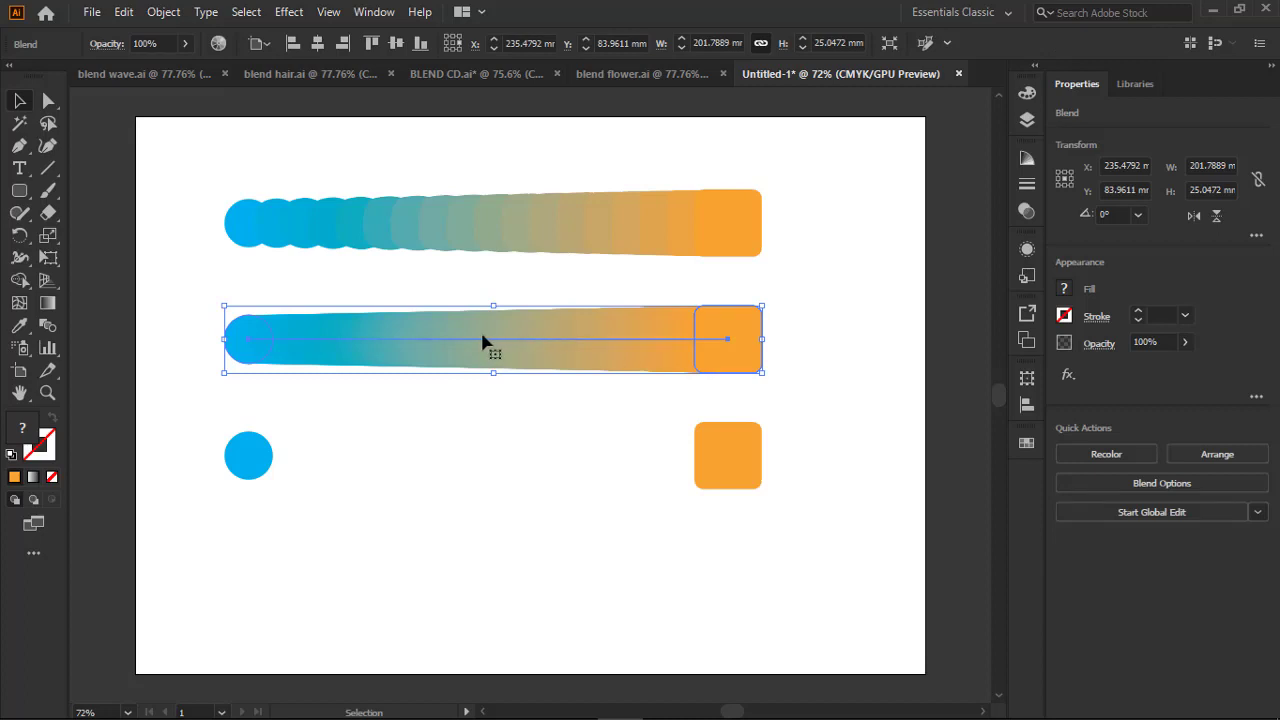
double_click(49, 328)
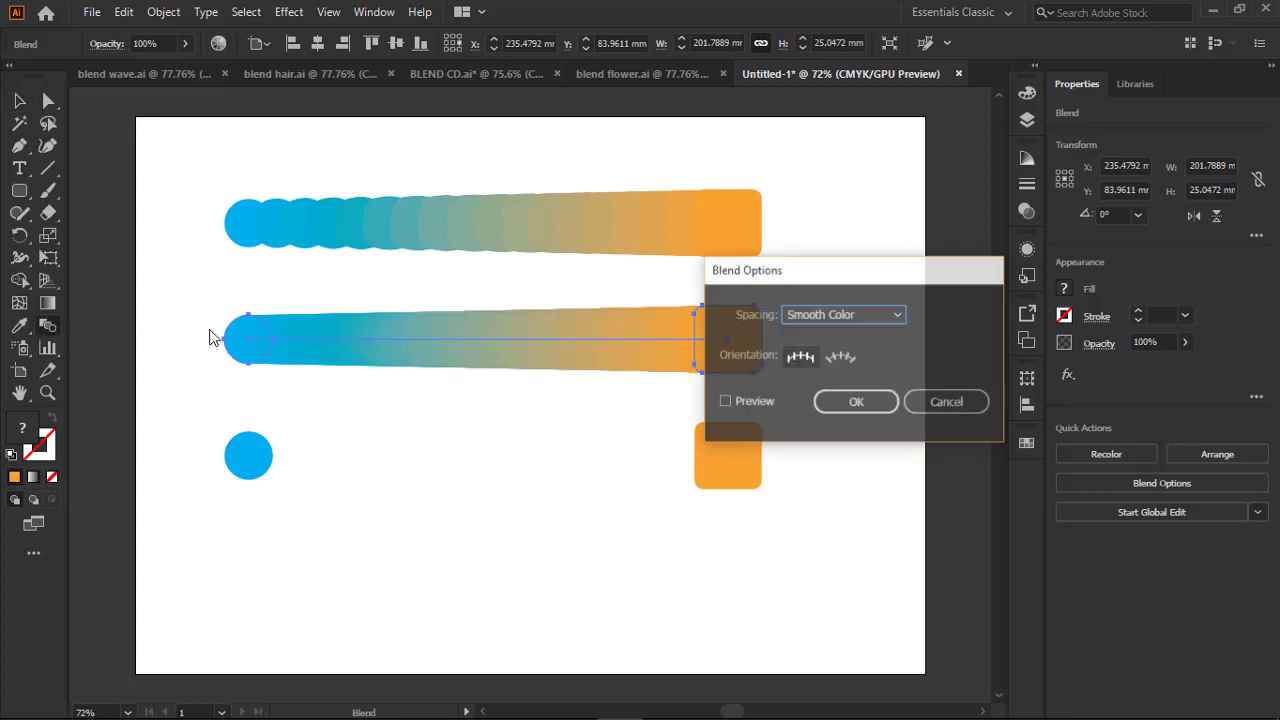
click(925, 403)
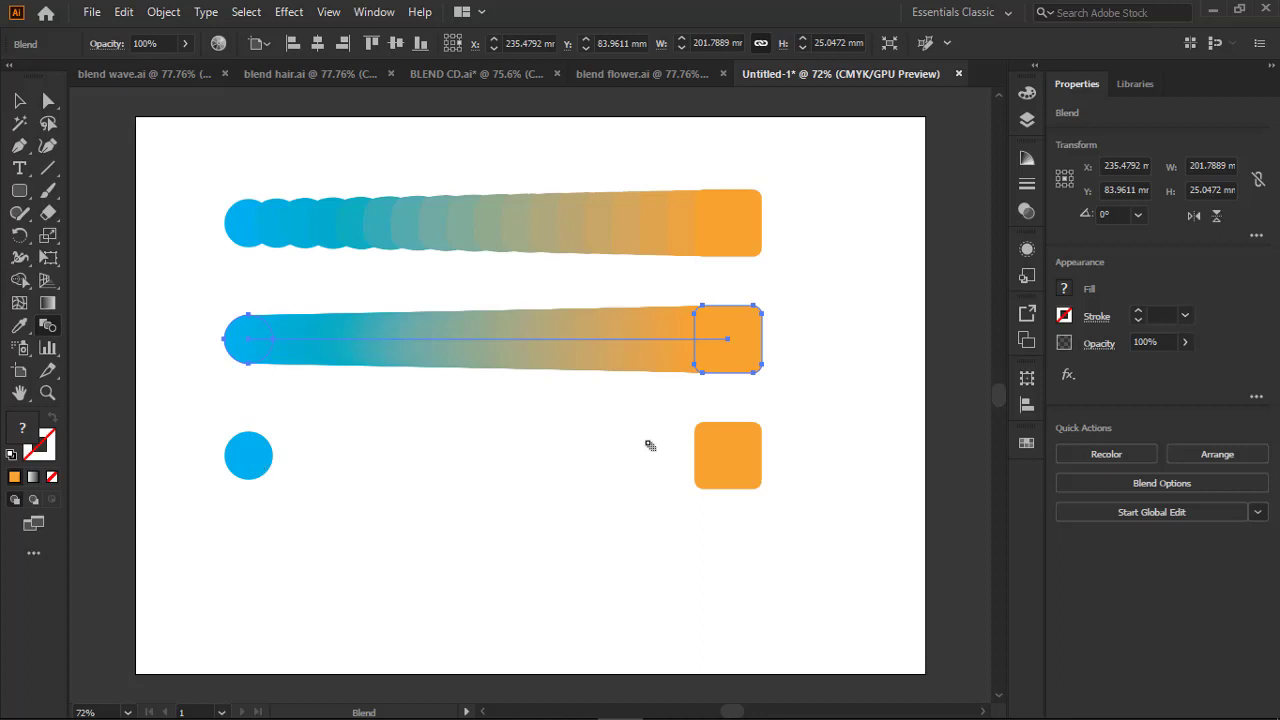
click(726, 465)
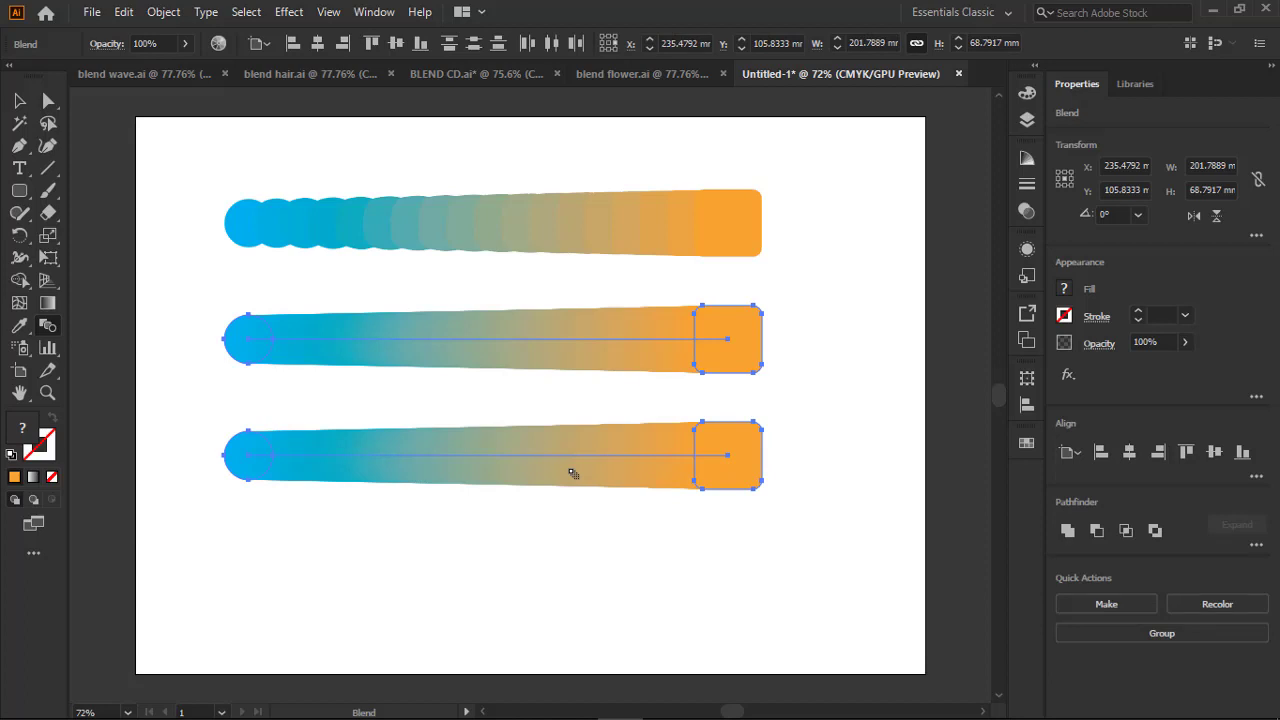
click(19, 100)
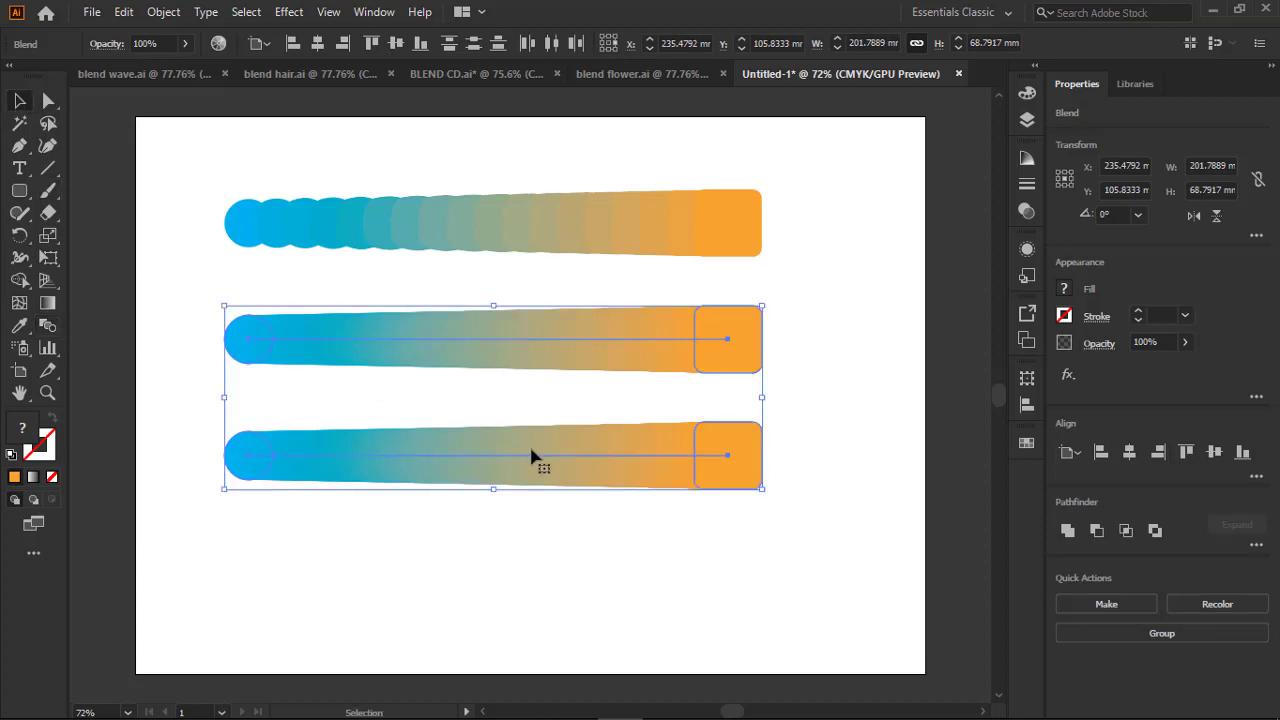
click(507, 416)
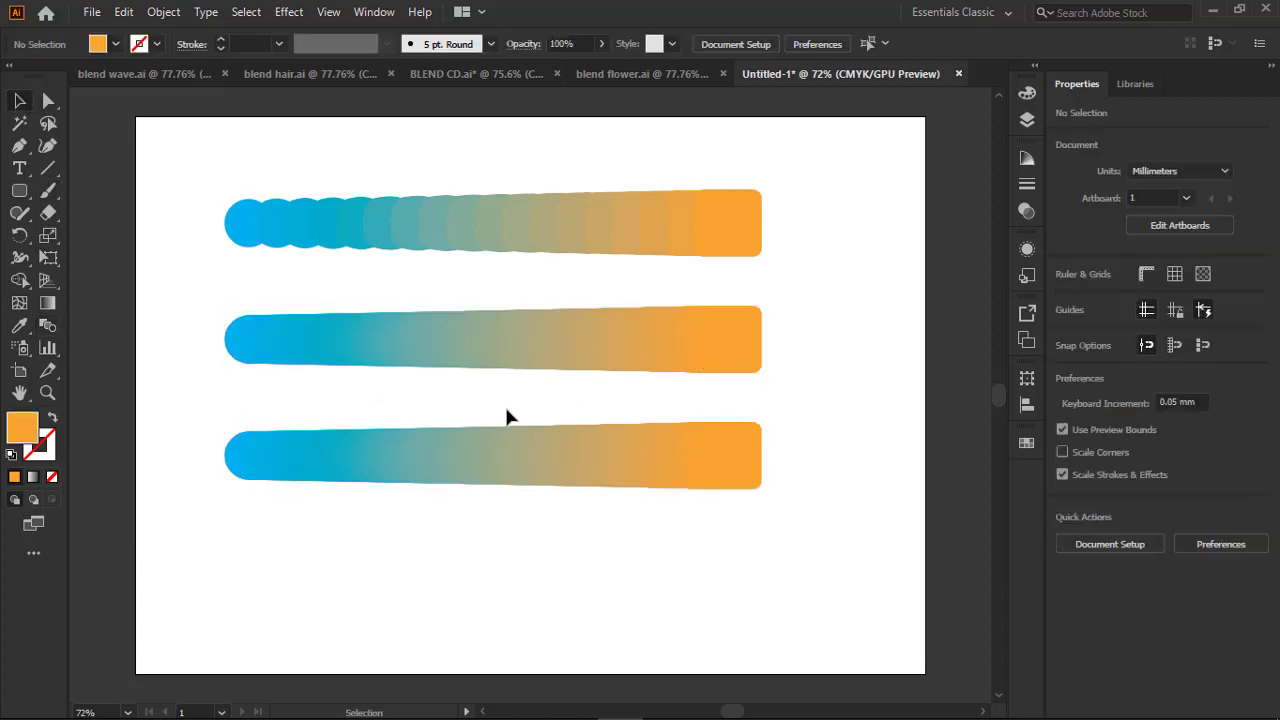
Release the bottom blend with Object > Blend > Release, leaving circle and square.
click(475, 470)
click(163, 12)
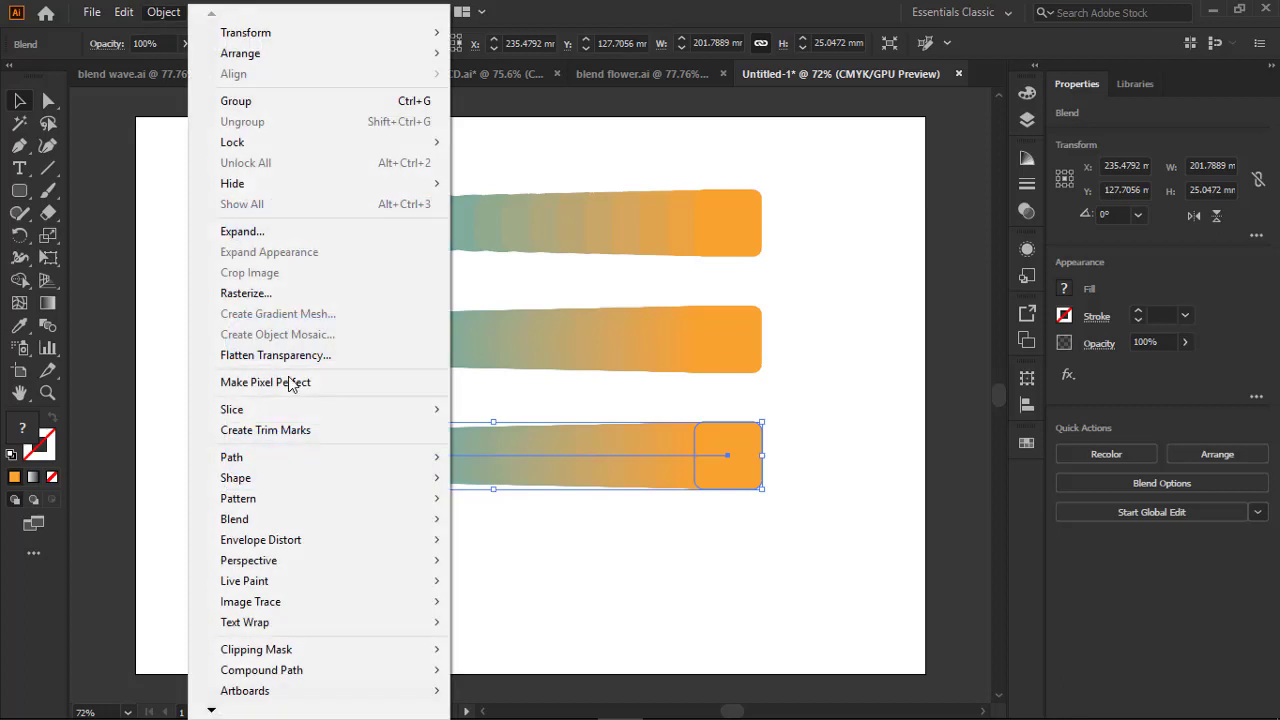
mouse_move(234, 519)
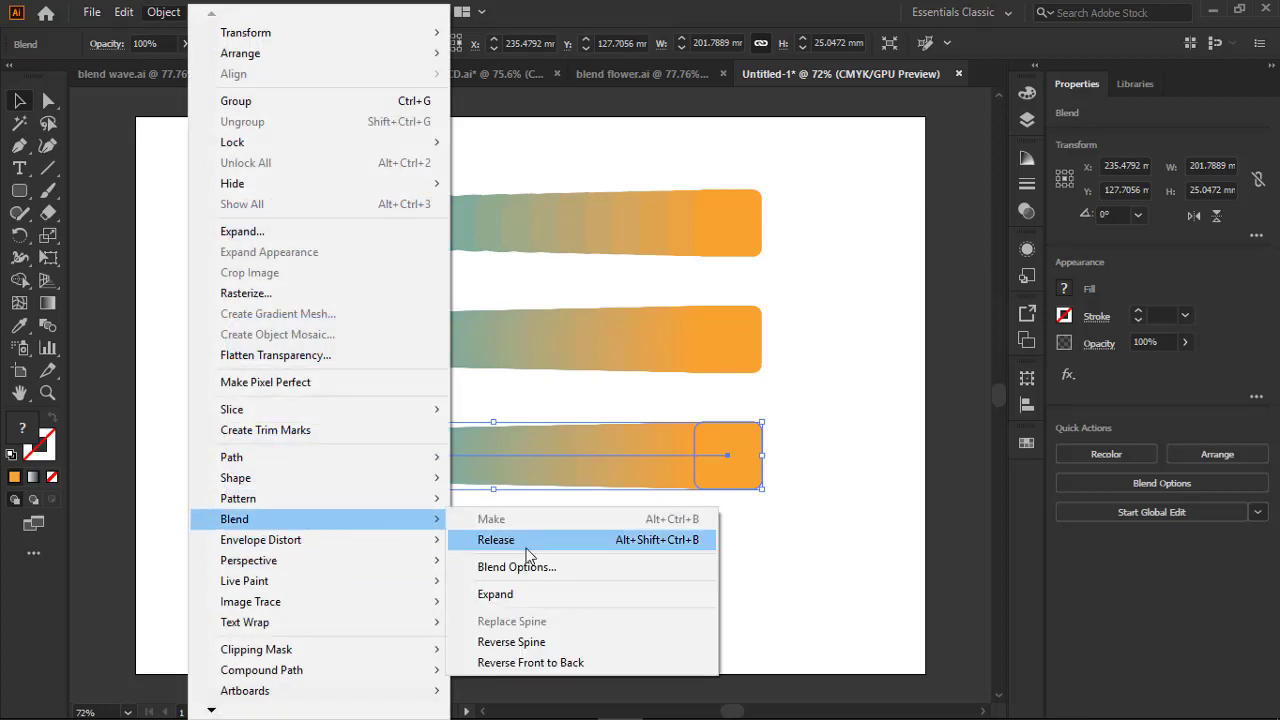
click(680, 545)
click(443, 478)
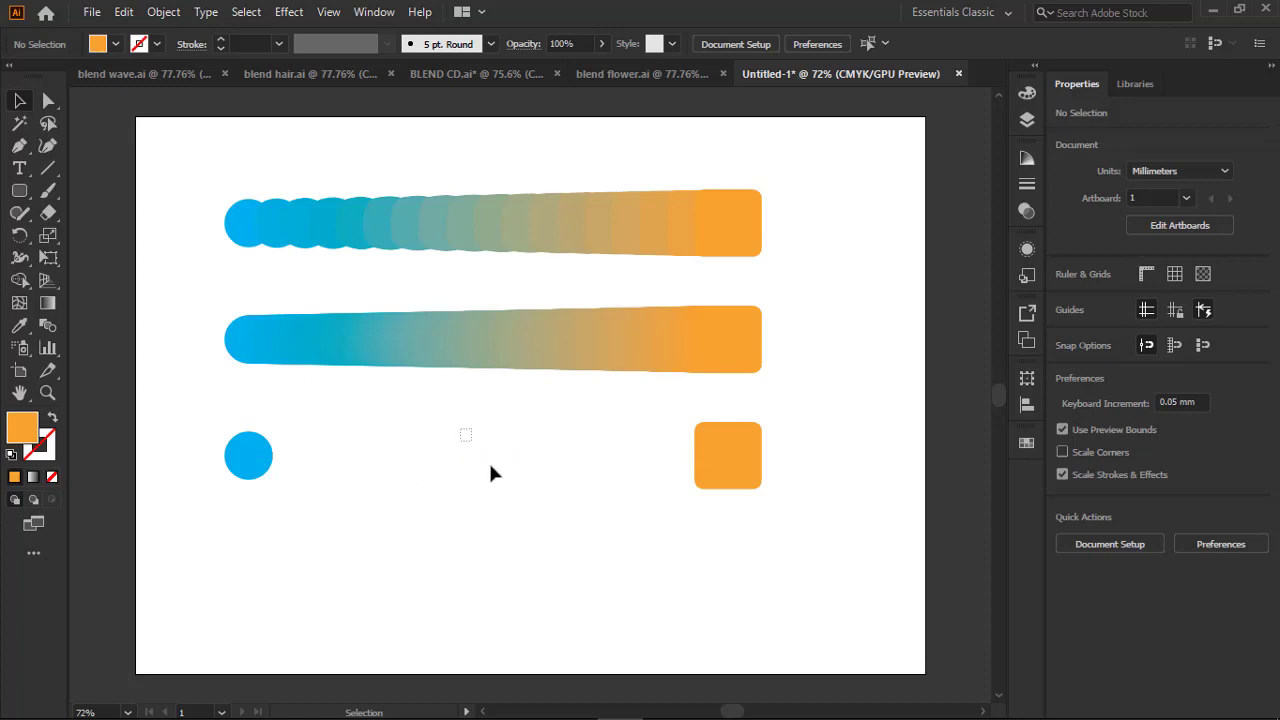
click(488, 457)
click(527, 510)
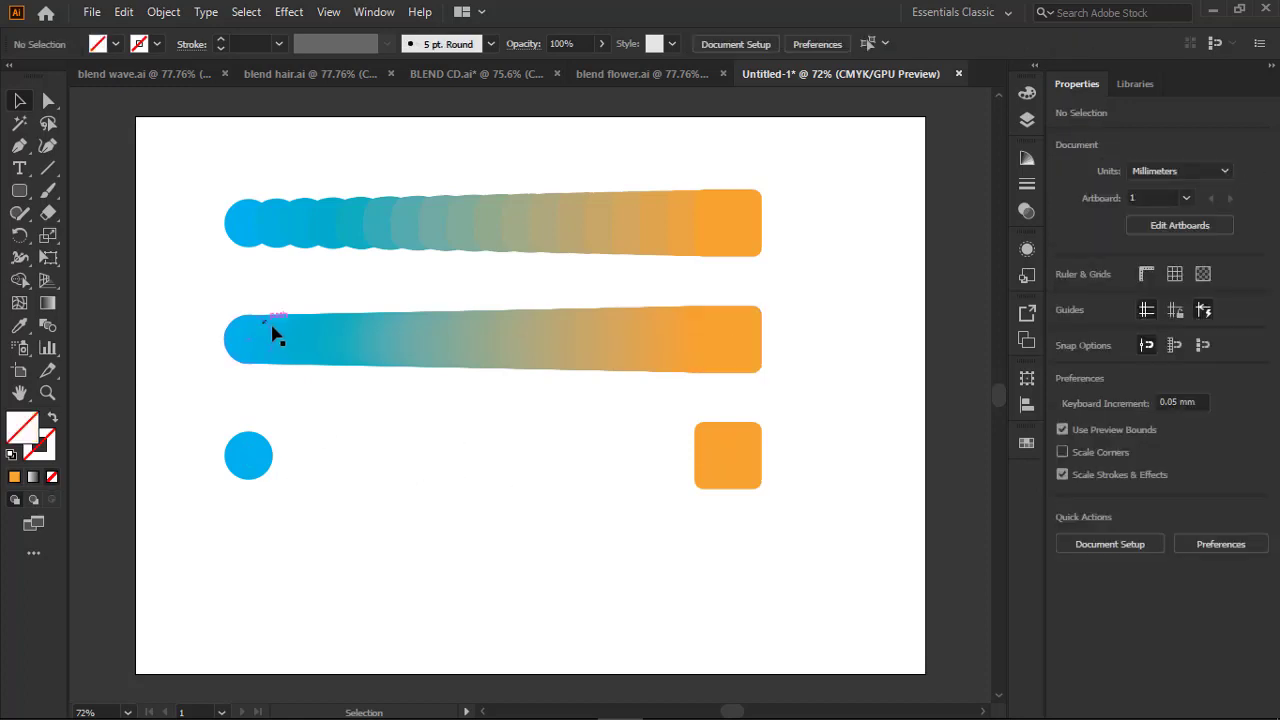
Release the middle blend with Alt+Shift+Ctrl+B and delete its leftover spine path.
click(278, 338)
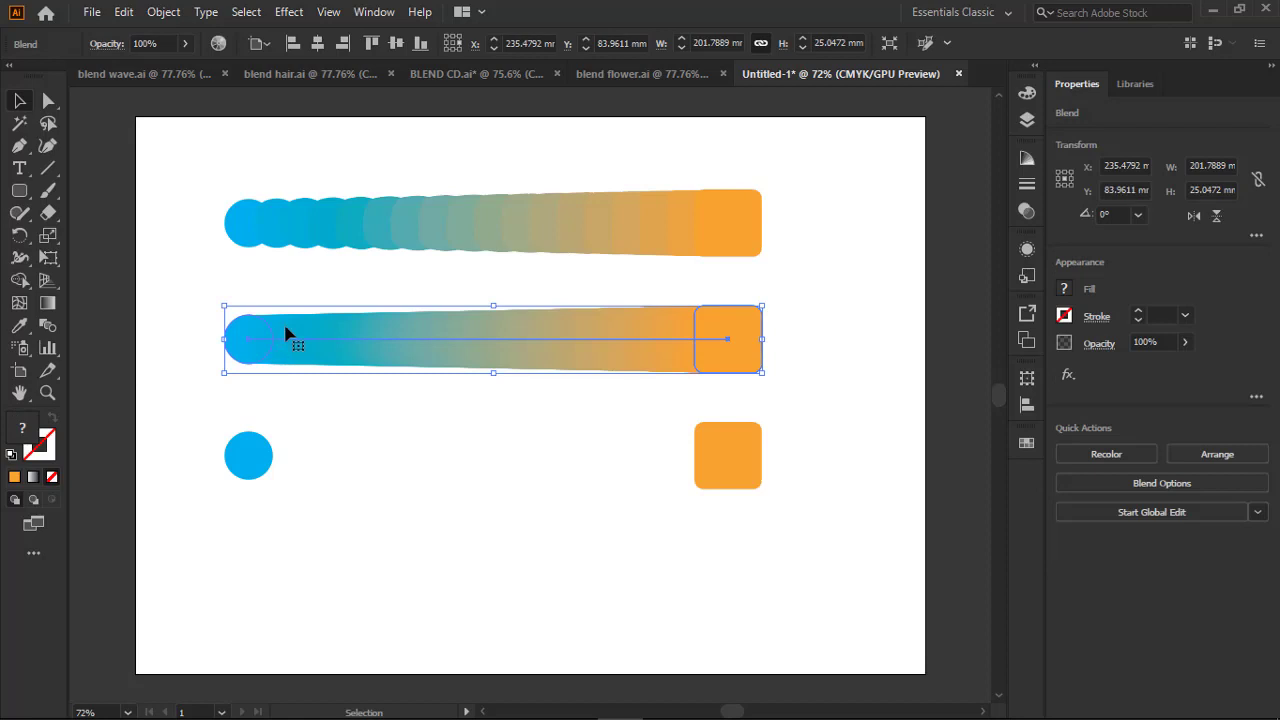
key(ctrl+alt)
key(ctrl+alt+shift+b)
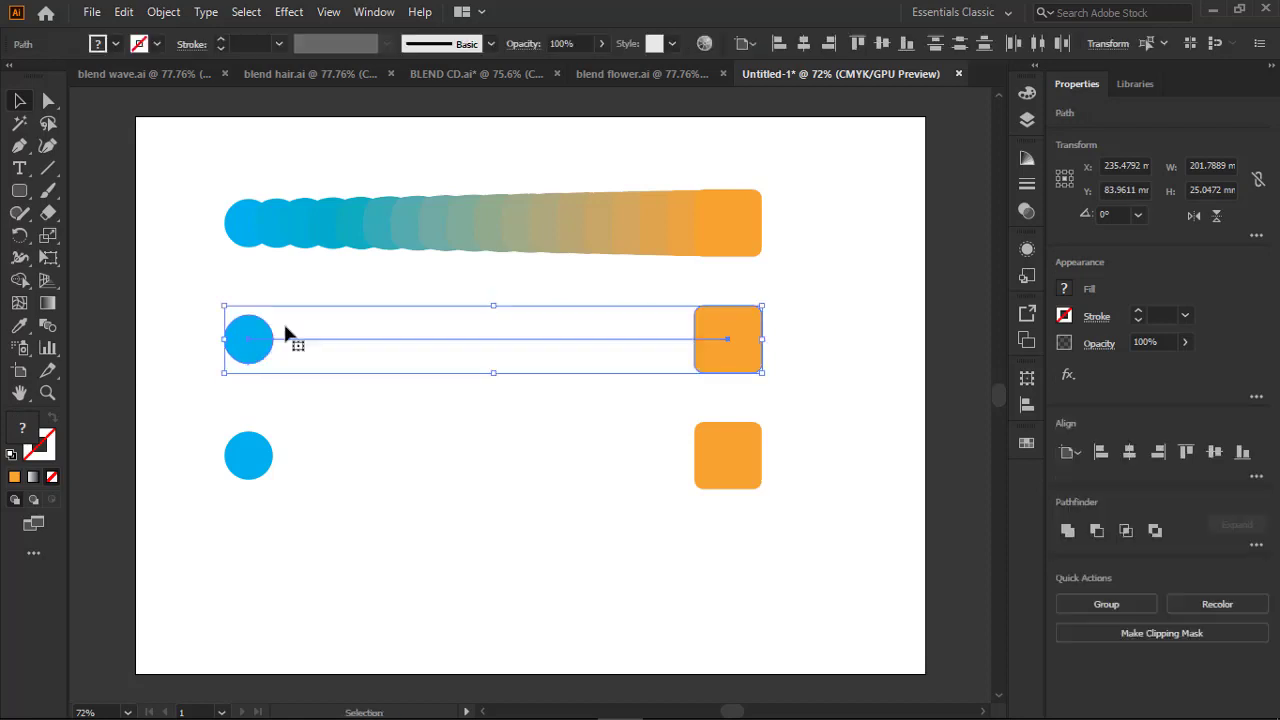
drag(389, 298, 437, 400)
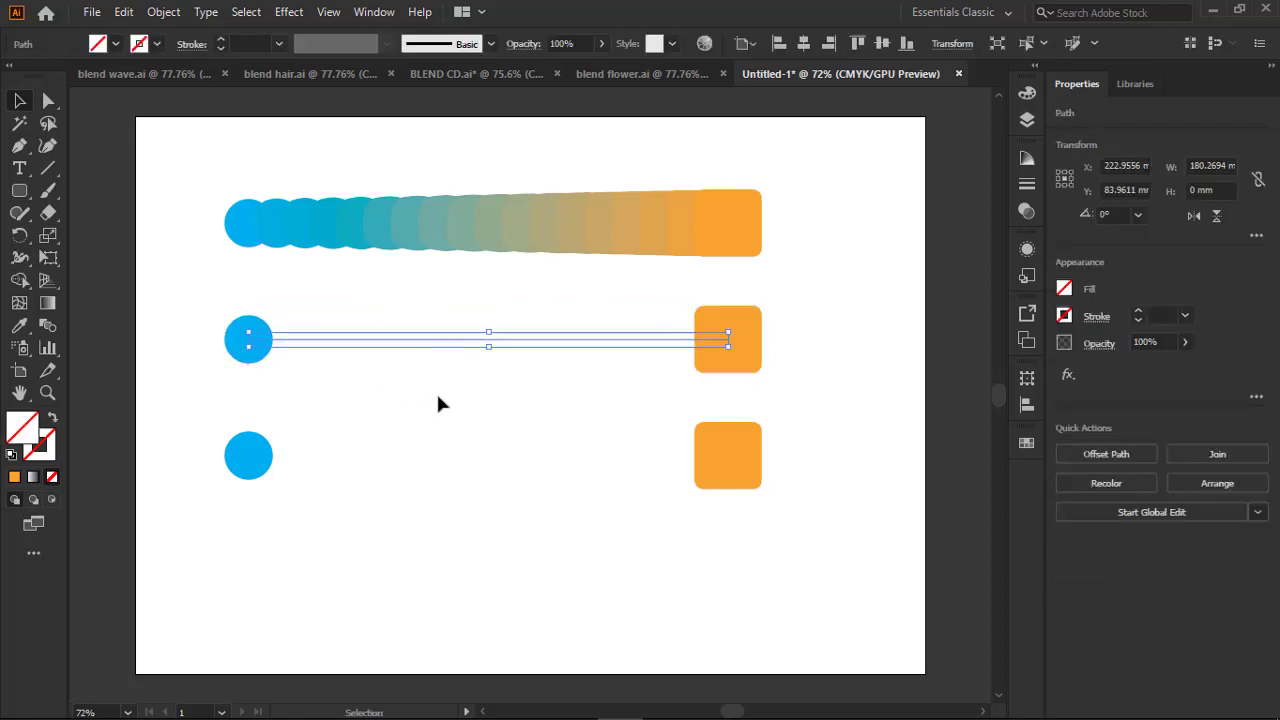
key(Delete)
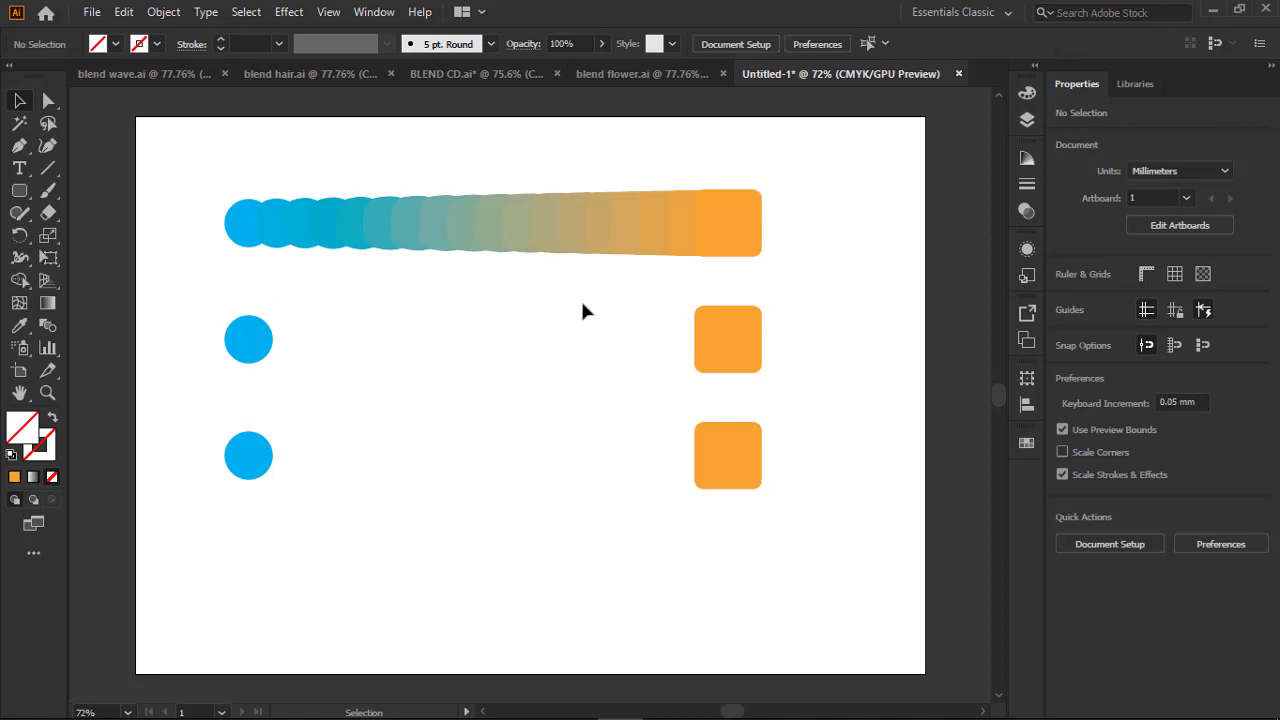
Rearrange the circles and squares and recolour them from the Swatches panel.
drag(265, 458, 441, 577)
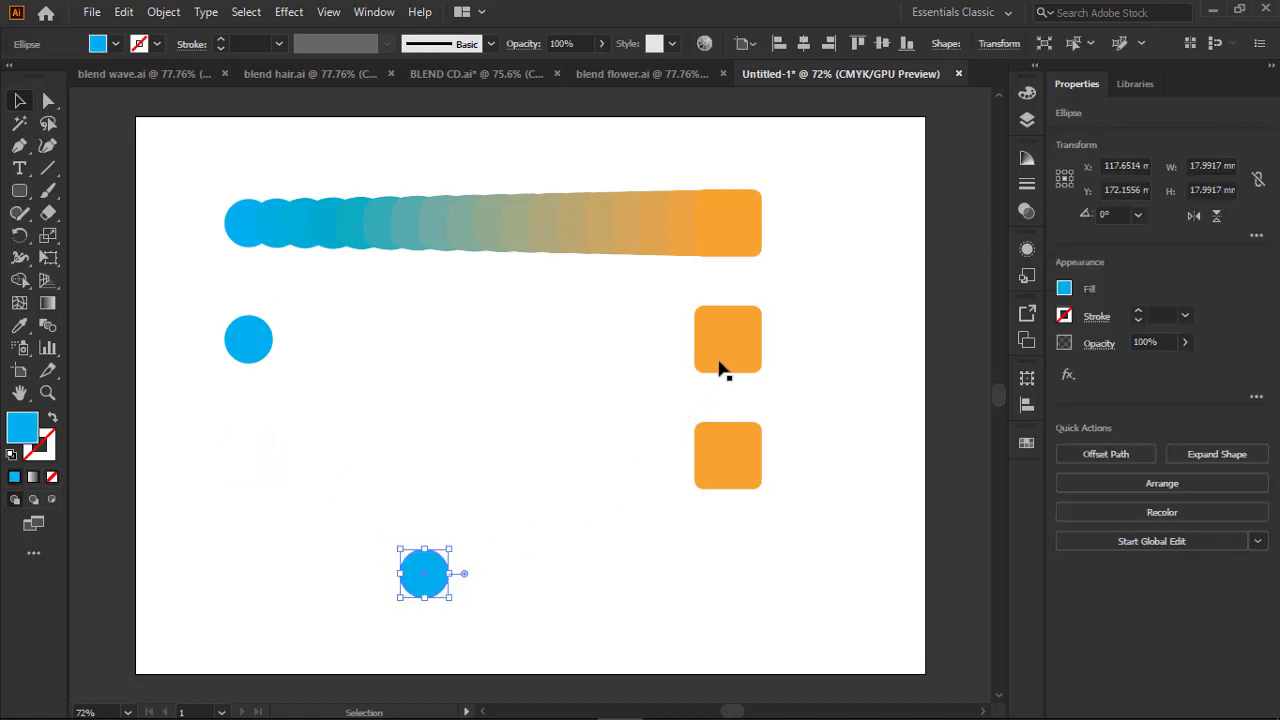
drag(722, 370, 493, 372)
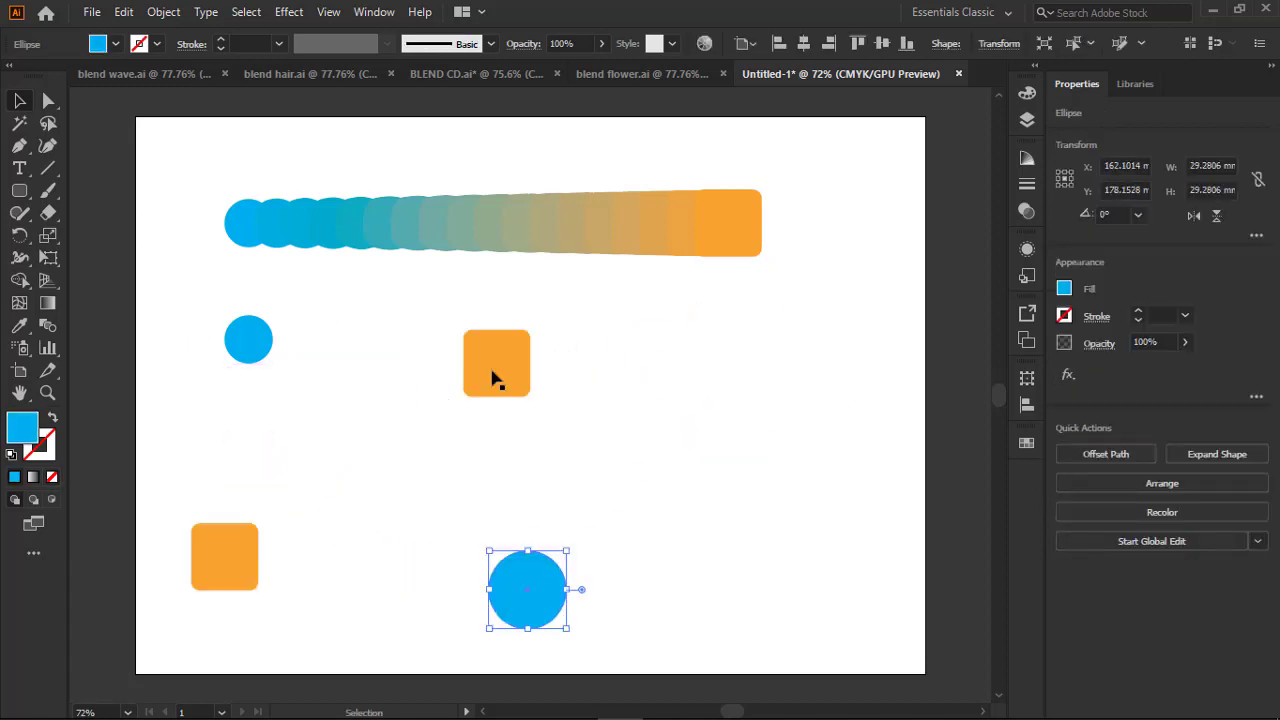
click(1026, 444)
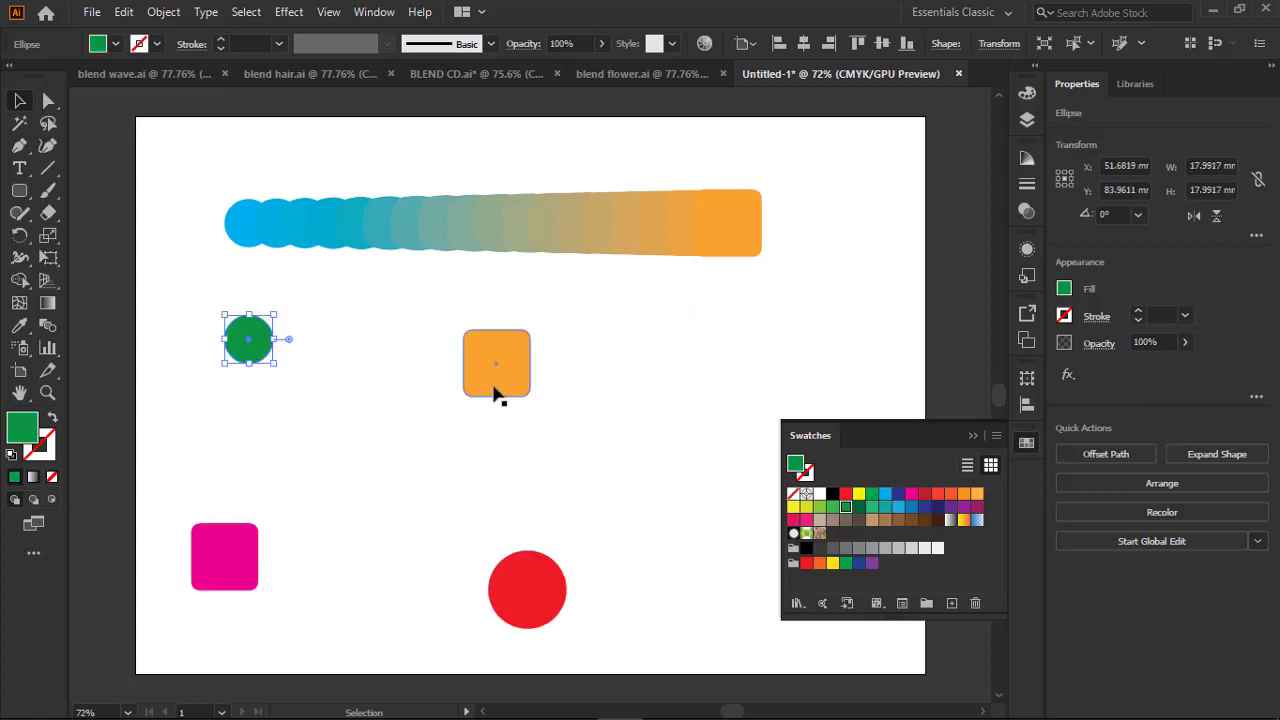
Blend green circle, red circle, orange square, pink square and back to green in a loop.
click(48, 326)
click(248, 340)
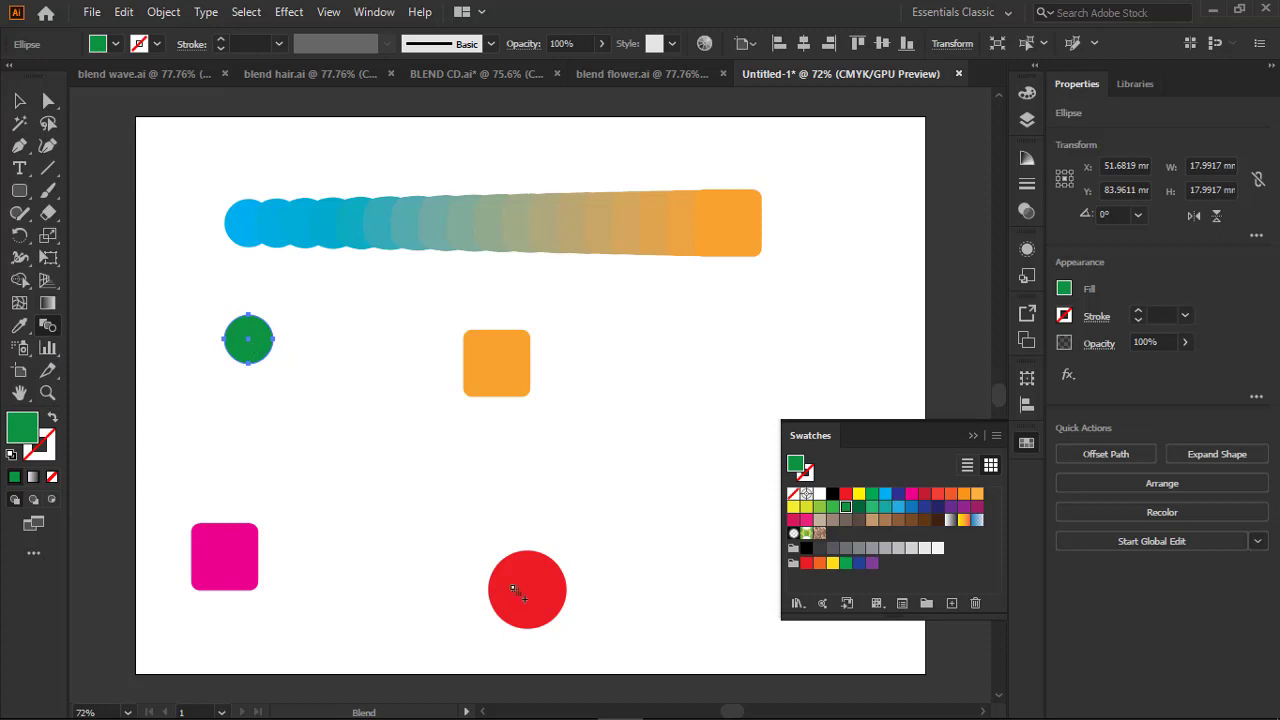
click(527, 595)
click(500, 375)
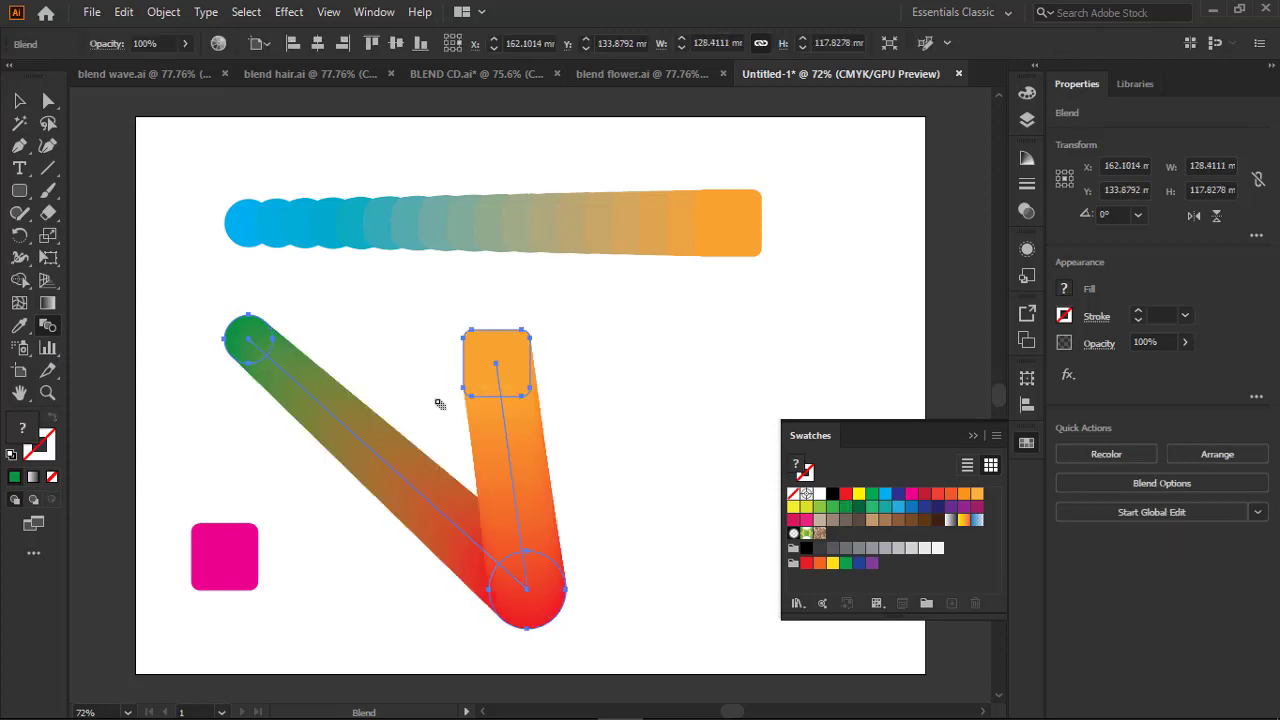
click(229, 562)
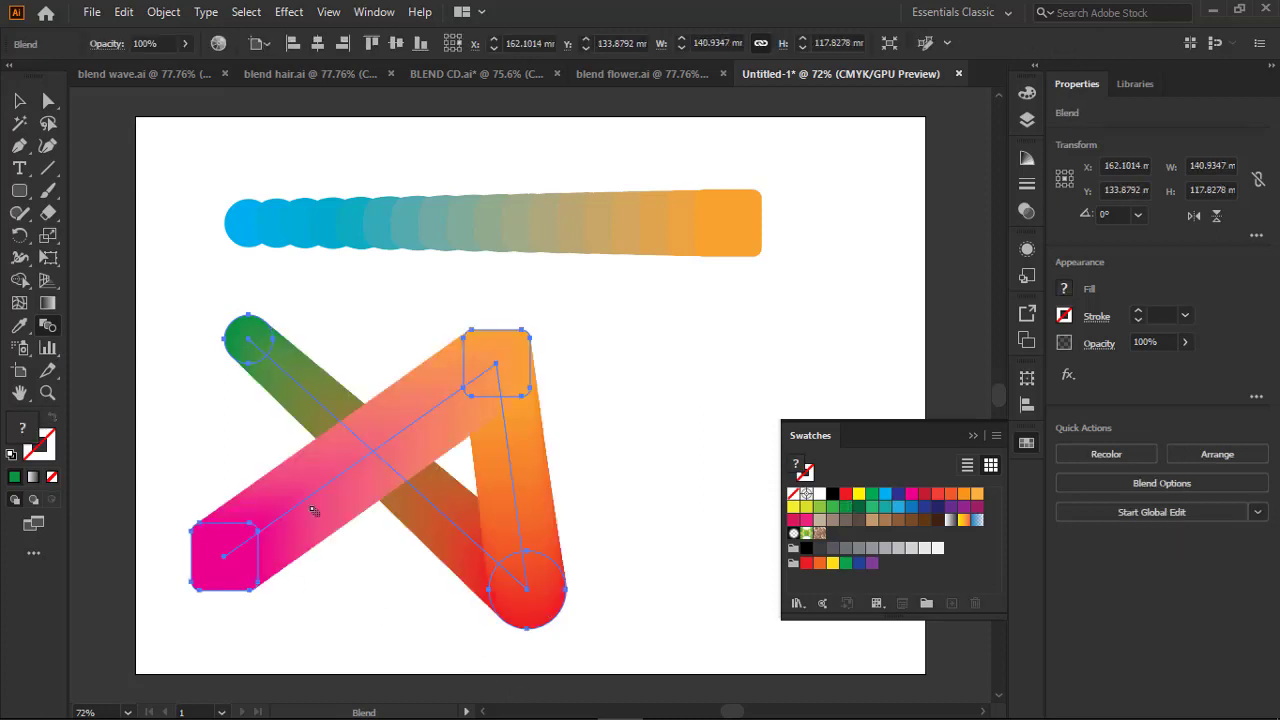
click(248, 341)
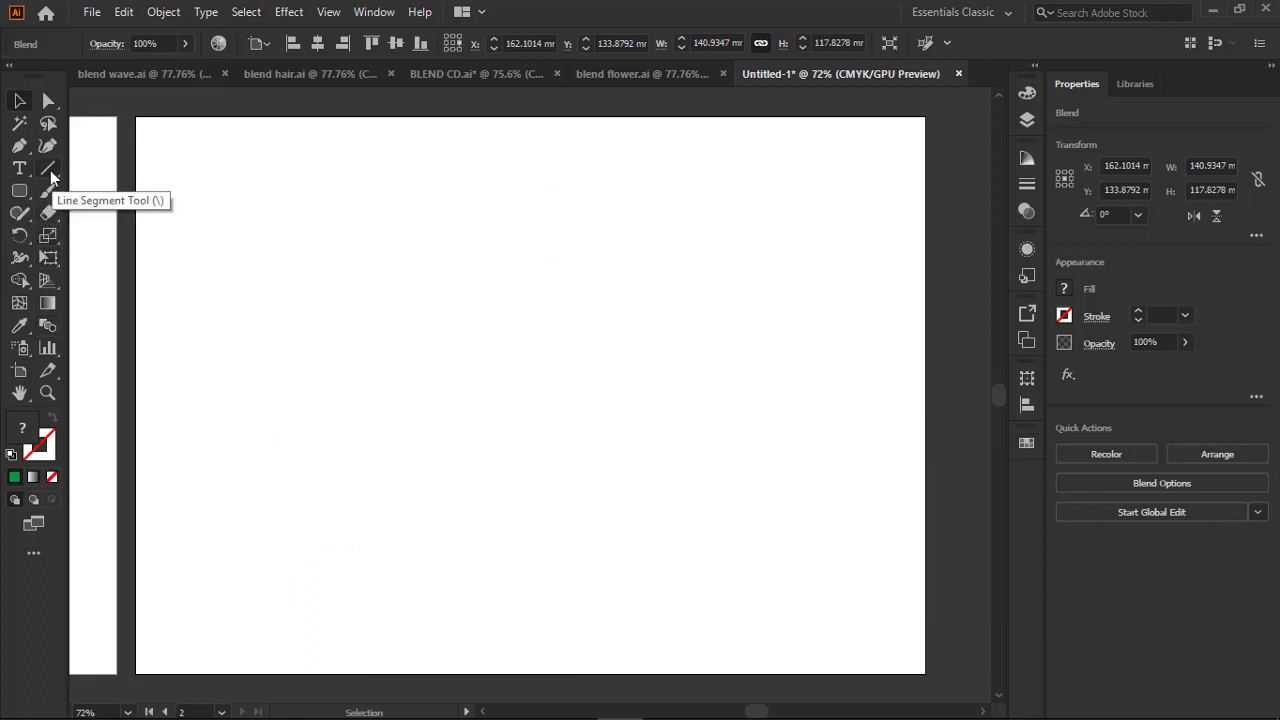
Draw fanned red, yellow and blue stroked lines on artboard 2 and select all three.
click(49, 170)
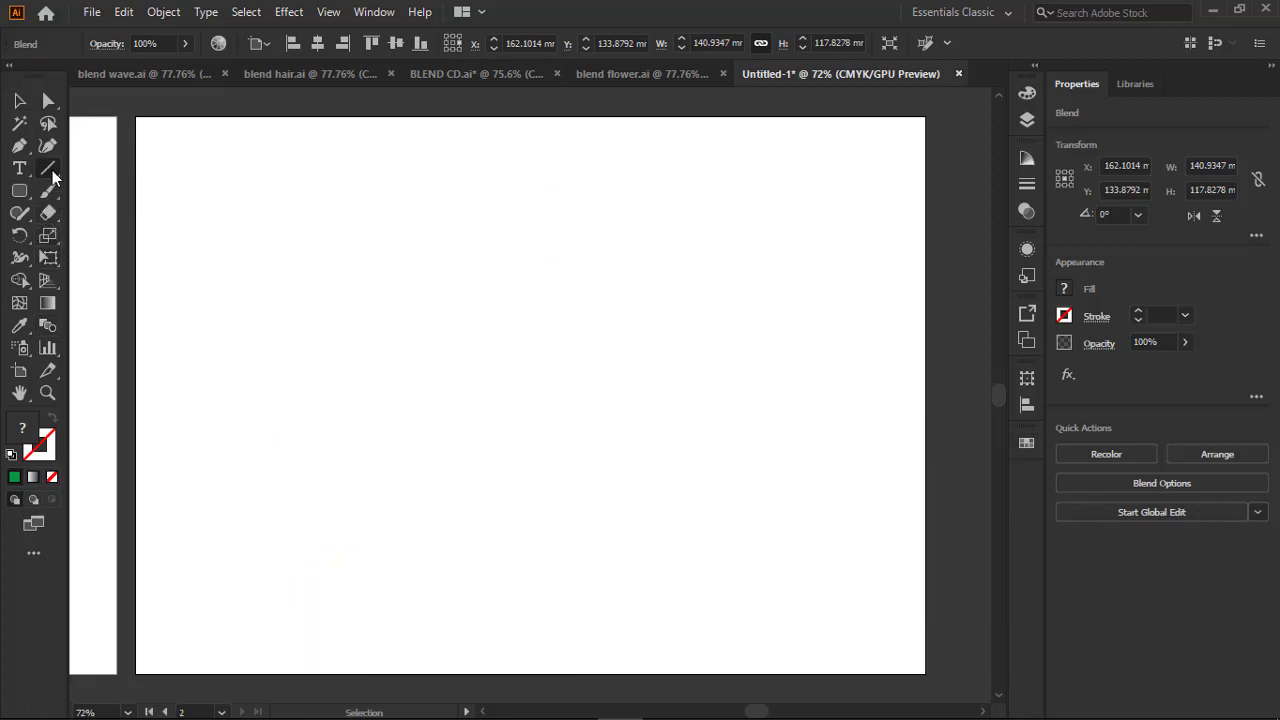
drag(370, 194, 236, 392)
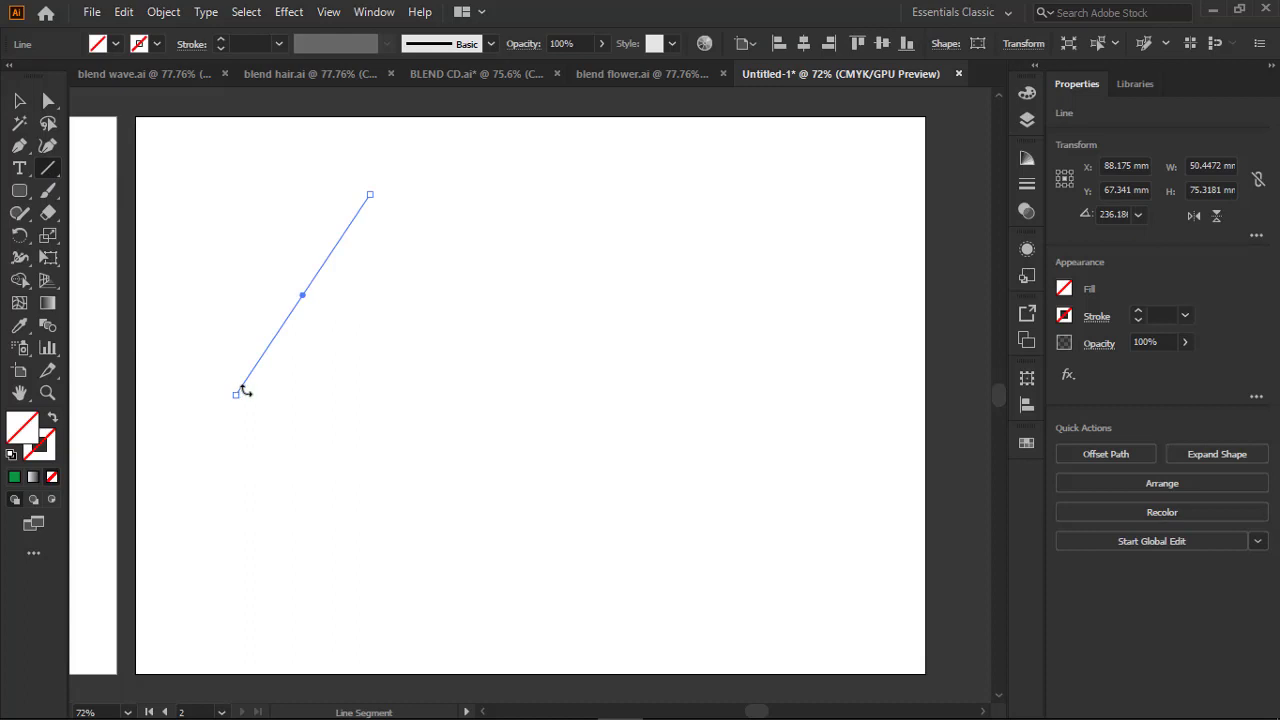
click(1027, 444)
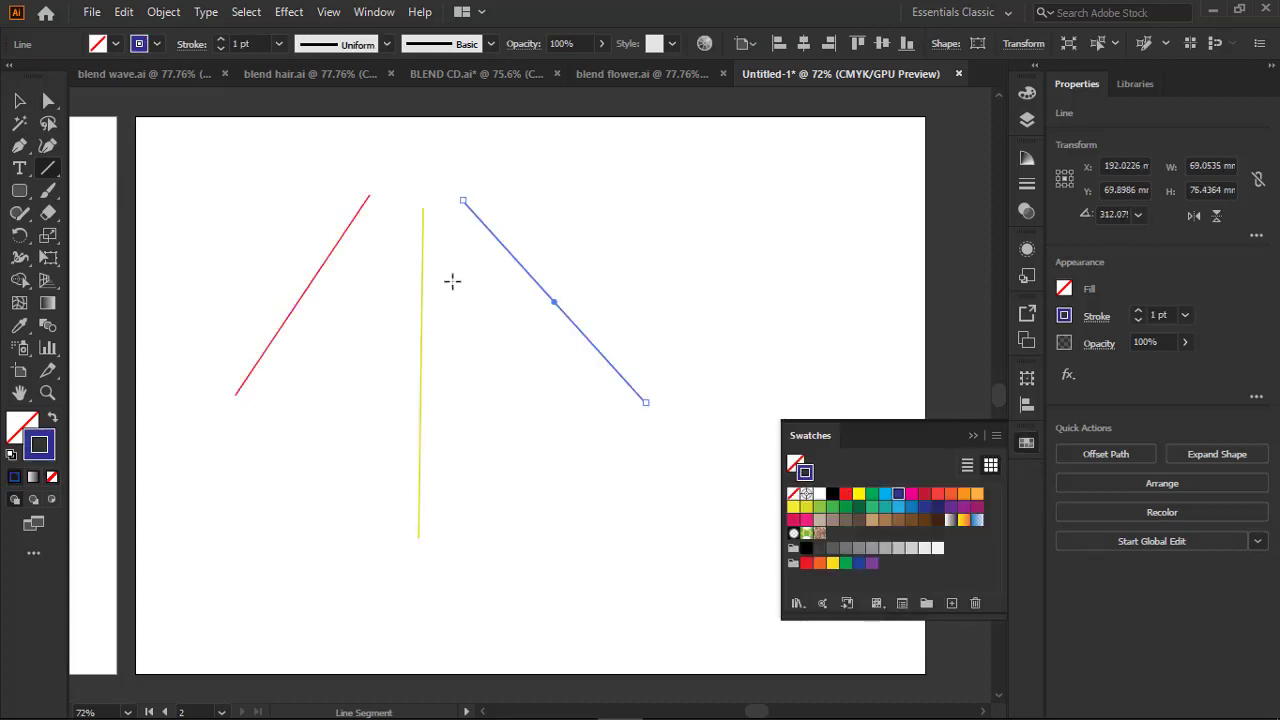
key(v)
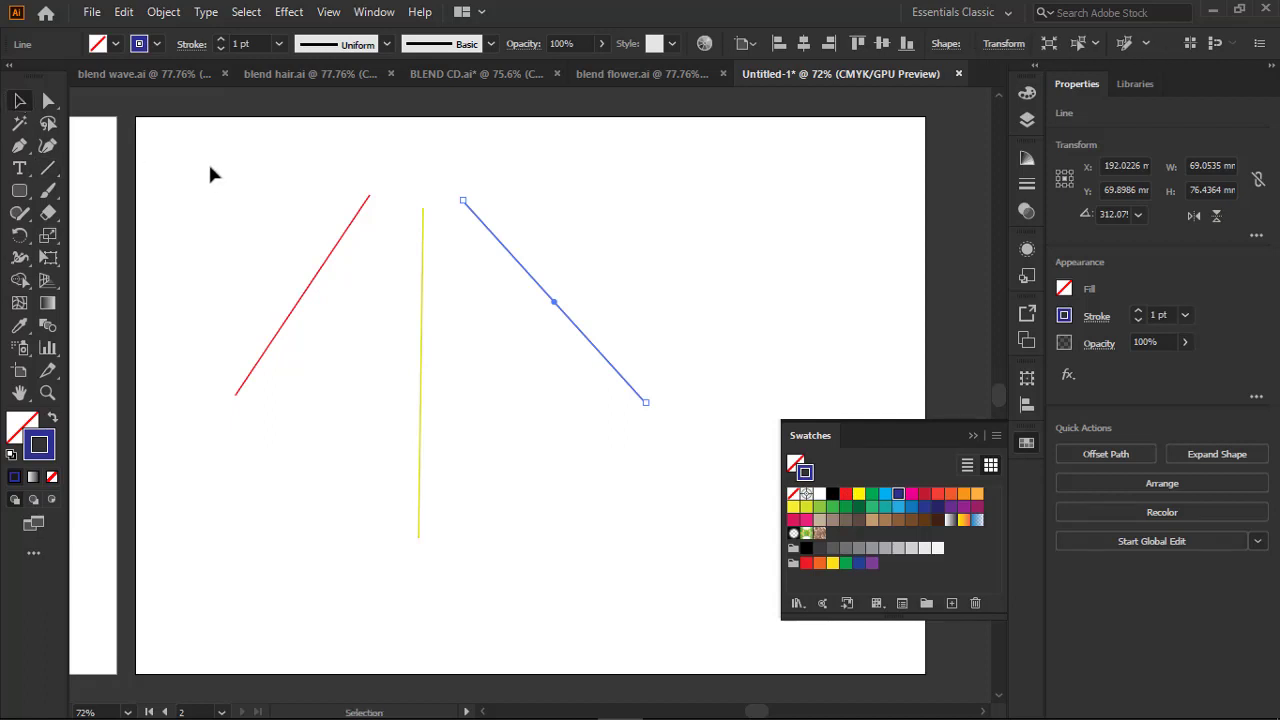
drag(210, 174, 608, 410)
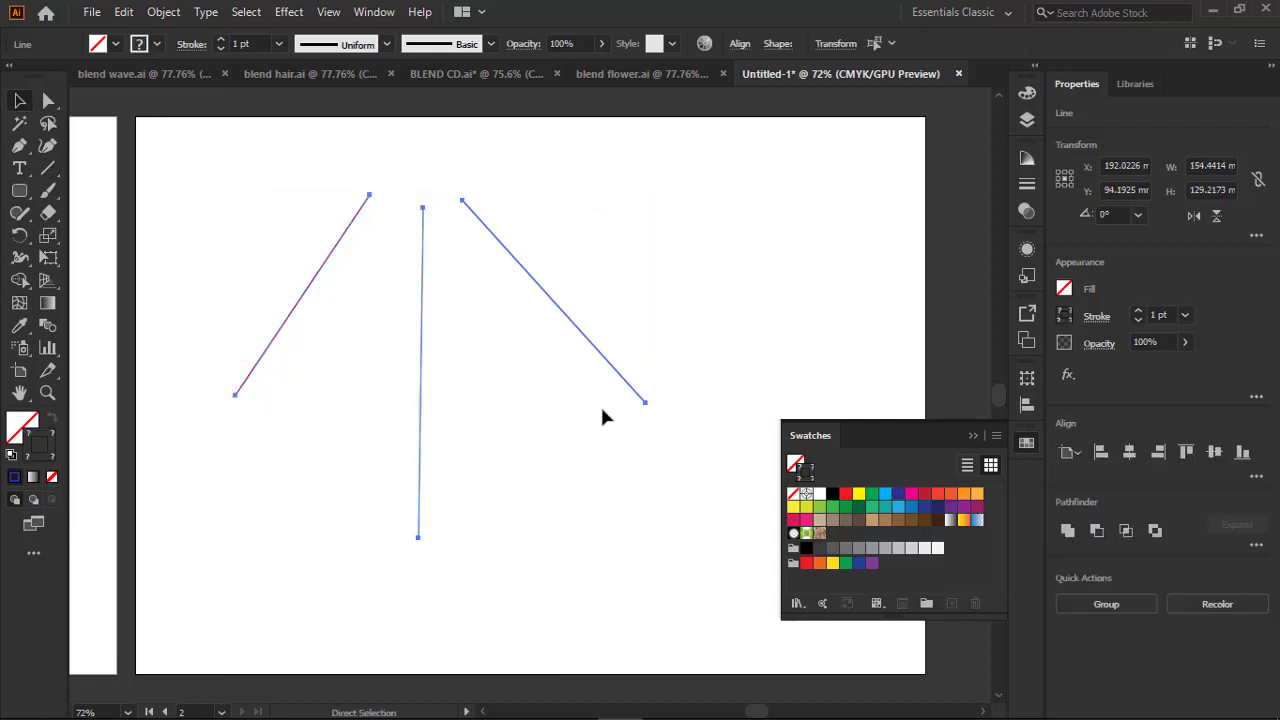
Blend the red, yellow and blue lines into a fan using 27 specified steps.
key(ctrl+alt+b)
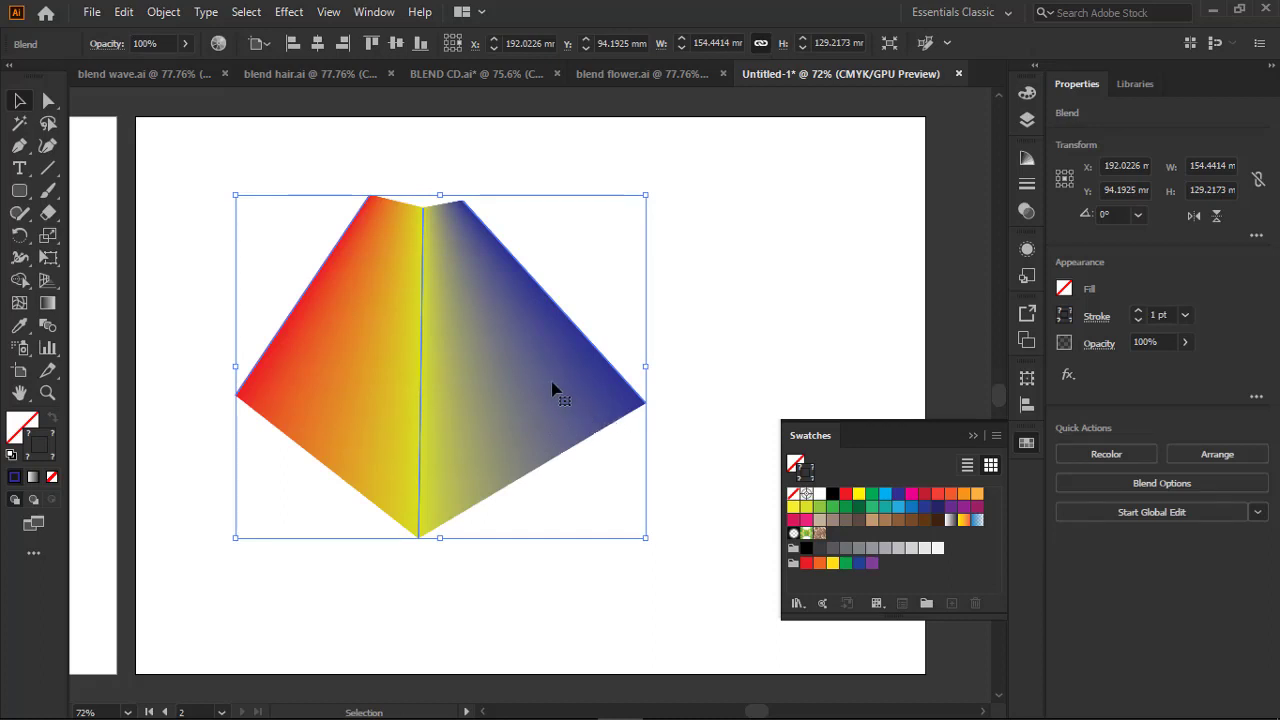
double_click(48, 325)
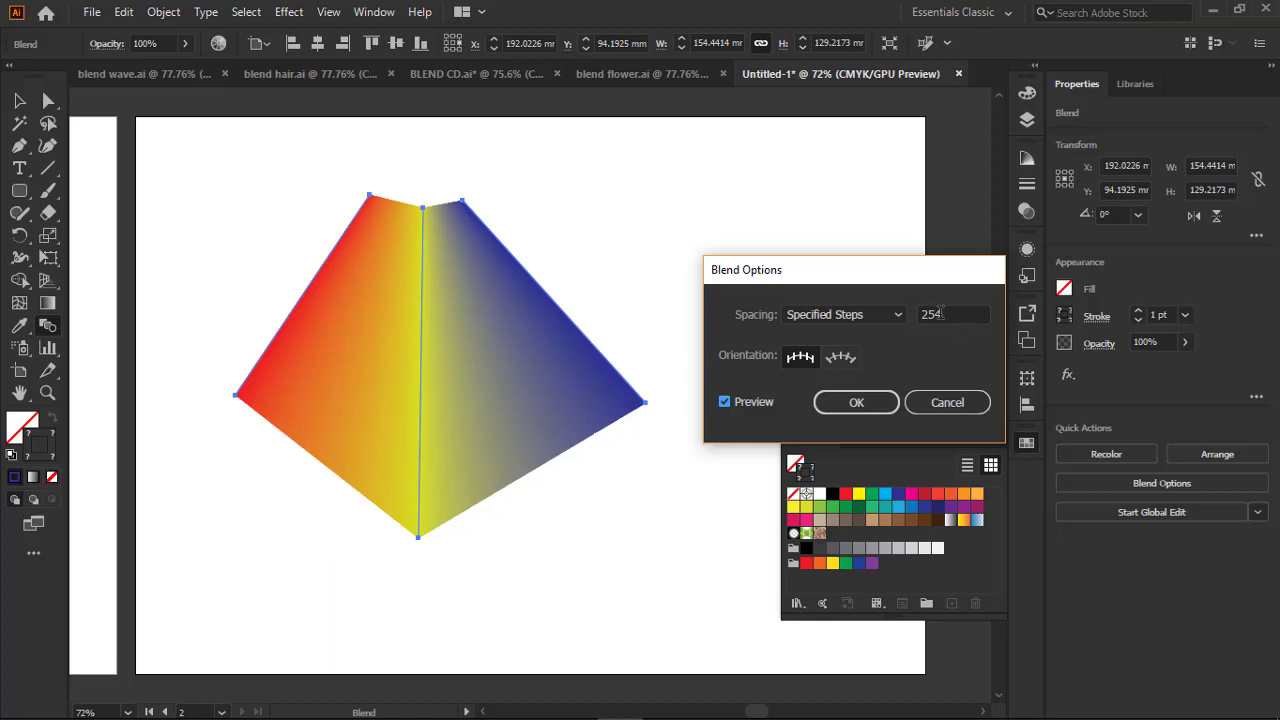
double_click(931, 316)
text(1)
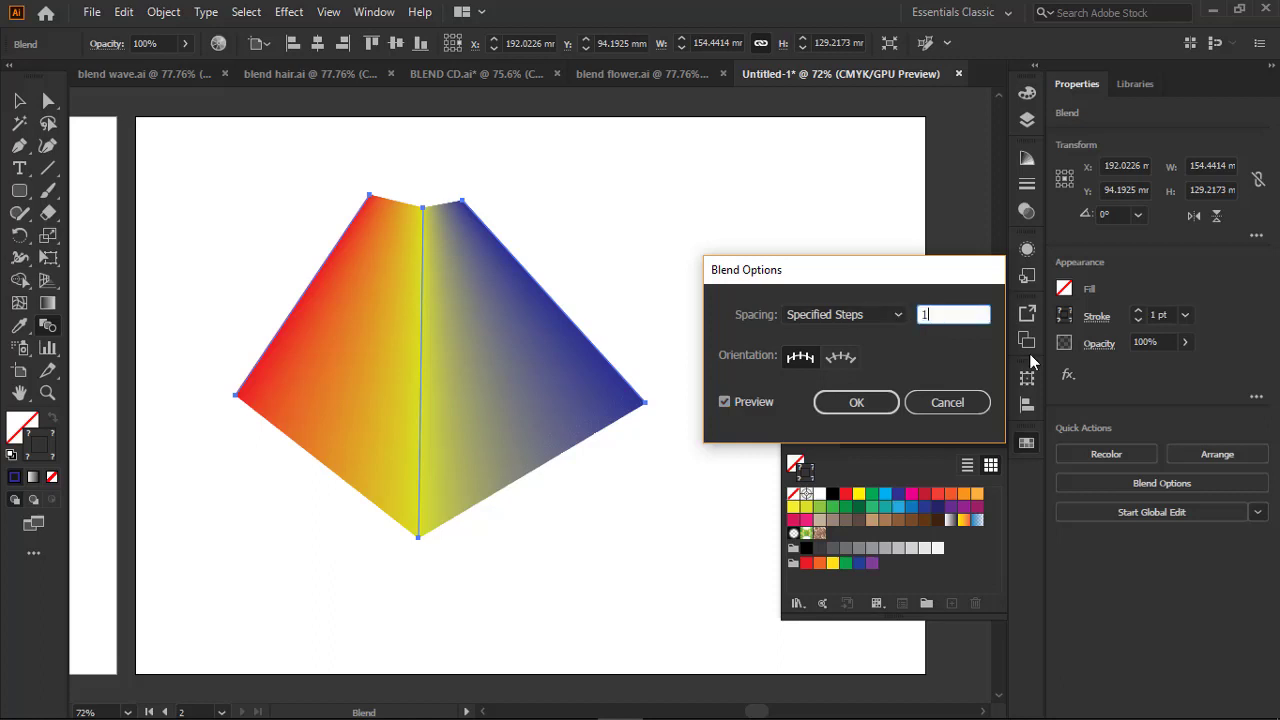
text(0)
key(Up)
key(Up)
key(Up)
key(Up)
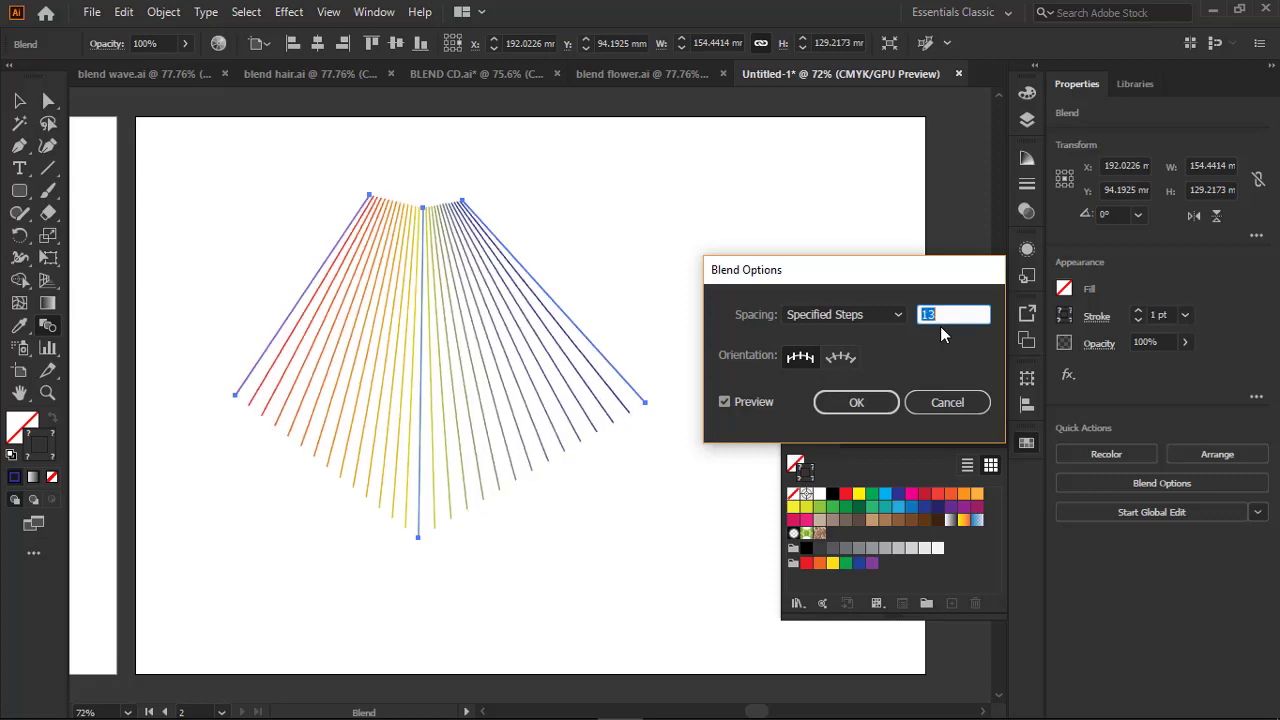
key(Up)
key(Up)
key(Up)
key(Up)
key(Up)
key(Up)
key(Up)
key(Up)
key(Up)
key(Up)
key(Up)
key(Up)
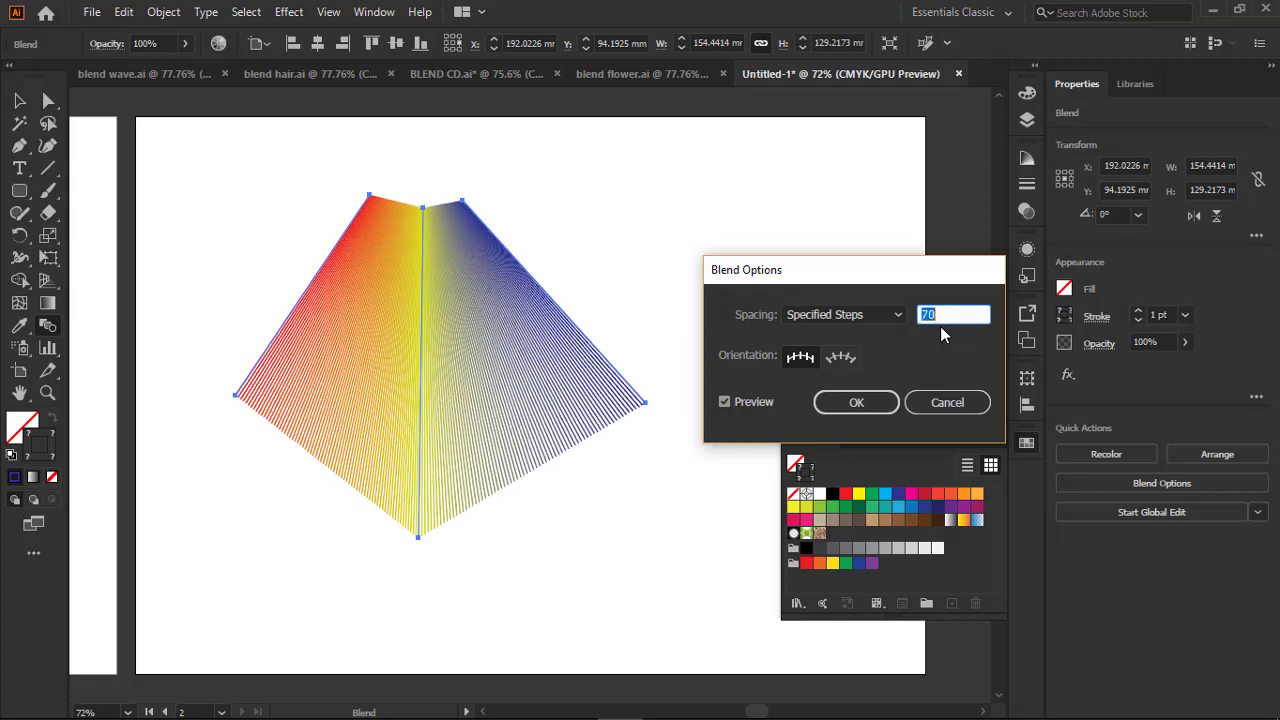
key(Up)
key(Up)
key(Up)
key(Up)
key(Up)
key(Up)
text(27)
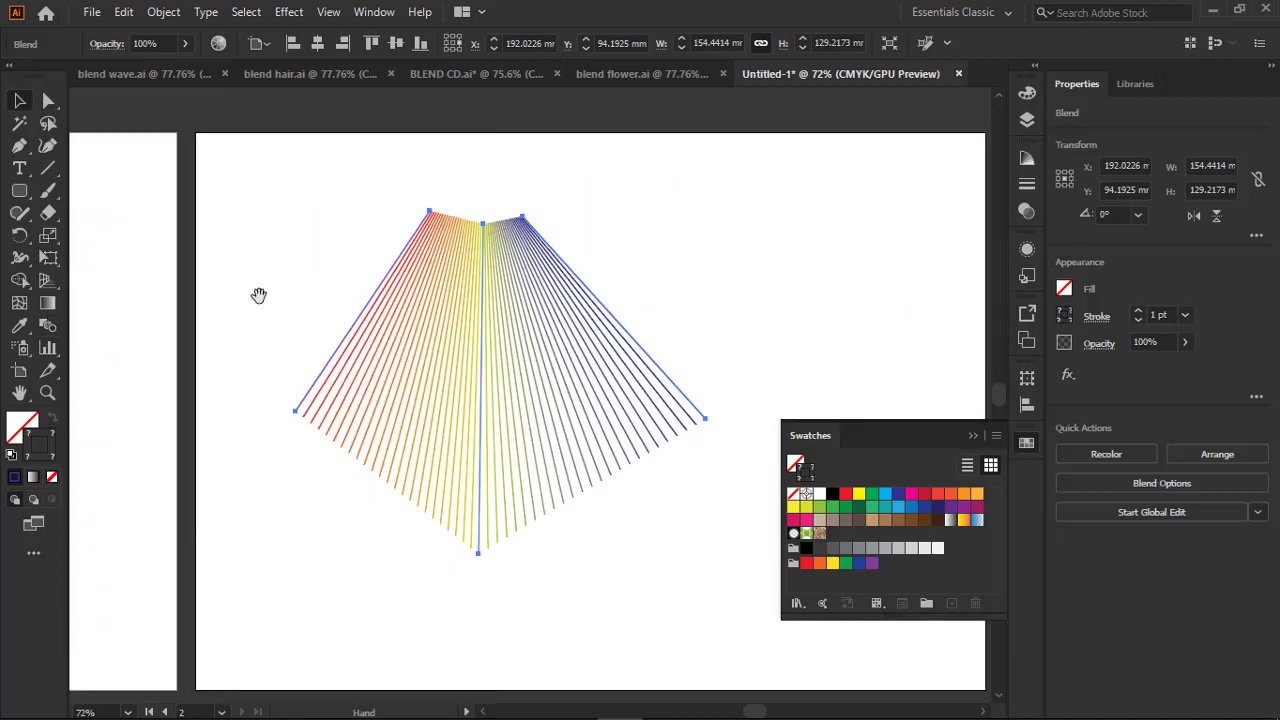
scroll(257, 294, right, 3)
scroll(251, 283, right, 1)
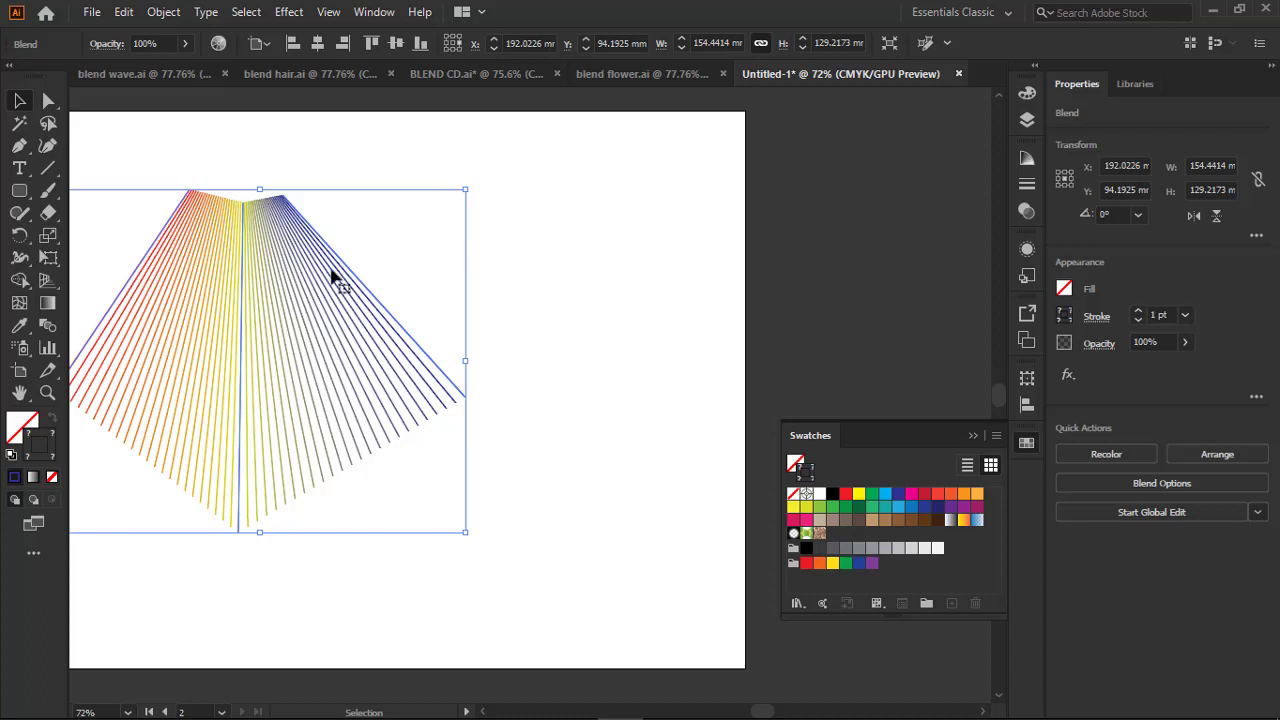
Move the line fan up-left and open the Nature symbol library from the Symbols panel.
drag(429, 240, 573, 250)
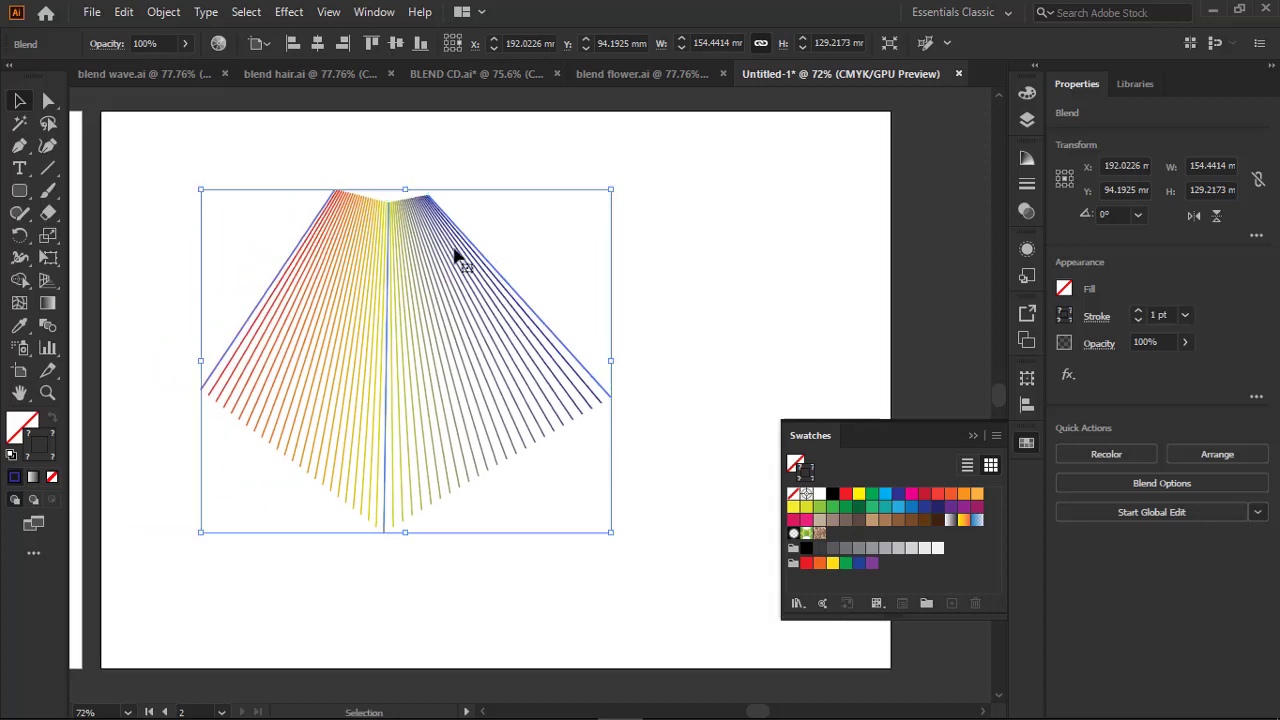
drag(430, 243, 363, 214)
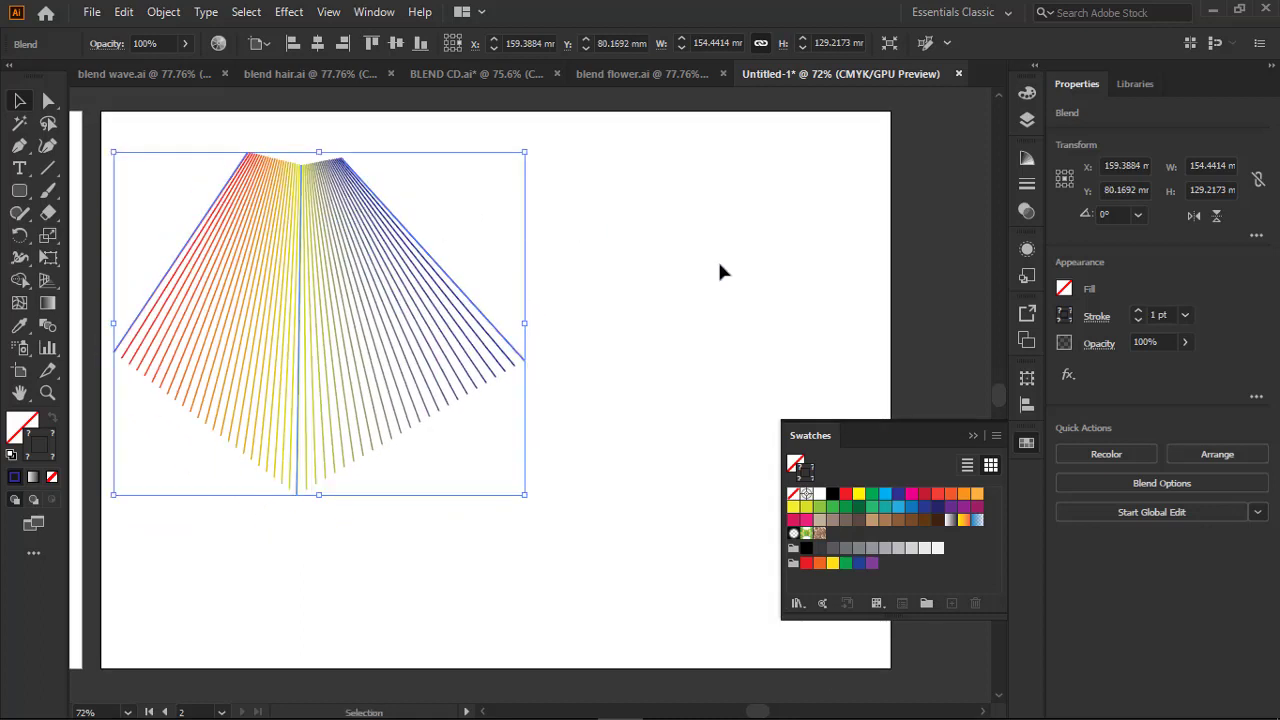
click(373, 11)
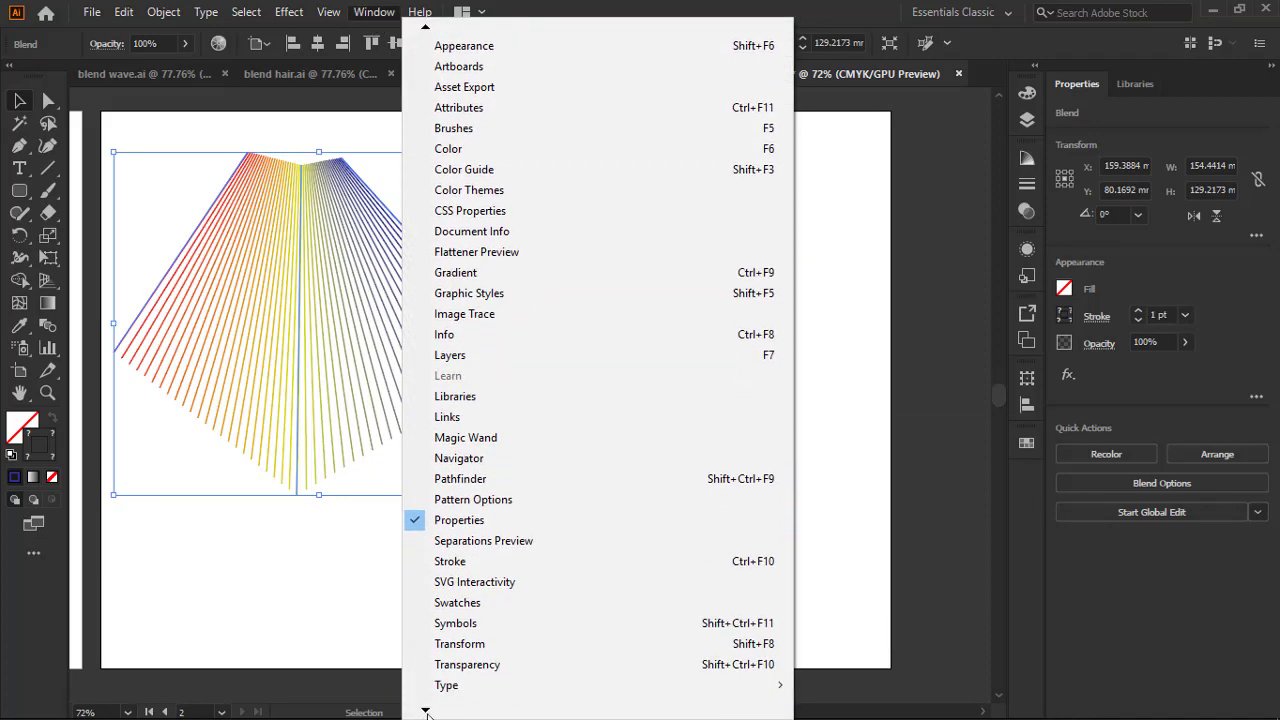
click(475, 603)
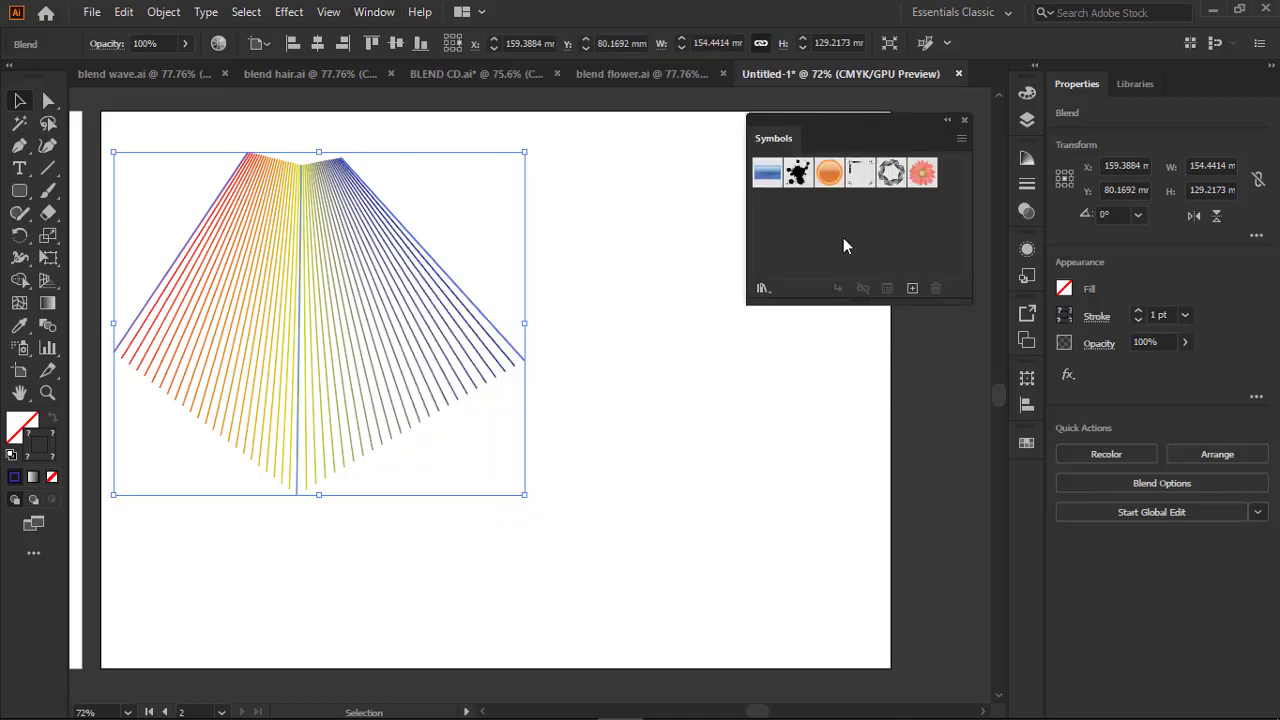
click(762, 290)
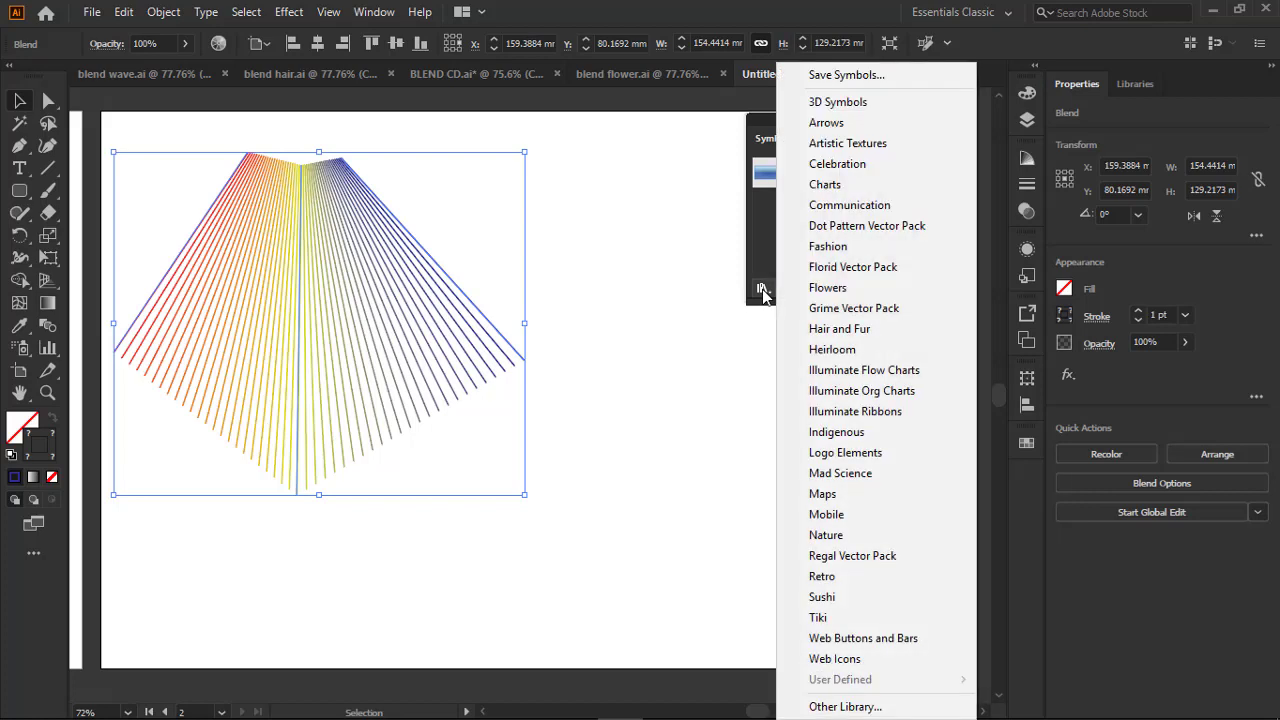
click(838, 537)
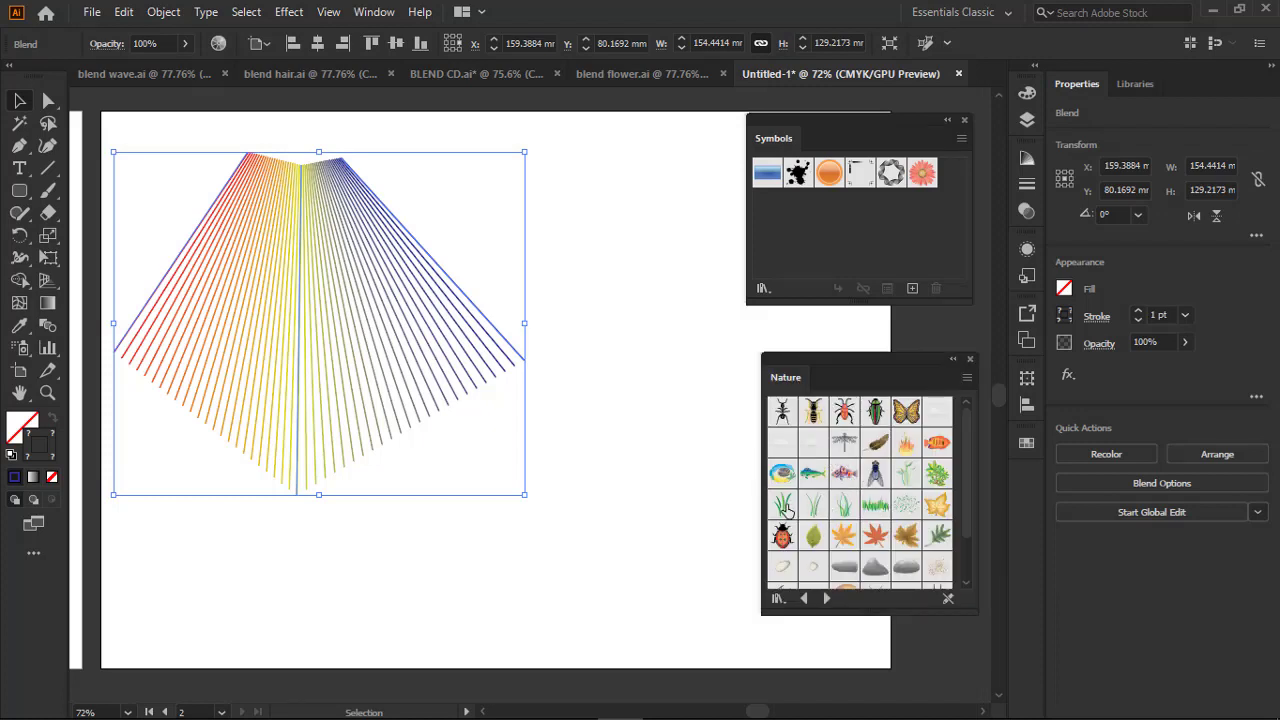
Blend two grass symbols into an evenly spaced row, then reopen the Nature library.
mouse_move(783, 505)
mouse_down()
mouse_move(573, 252)
mouse_move(537, 176)
mouse_move(835, 176)
mouse_up()
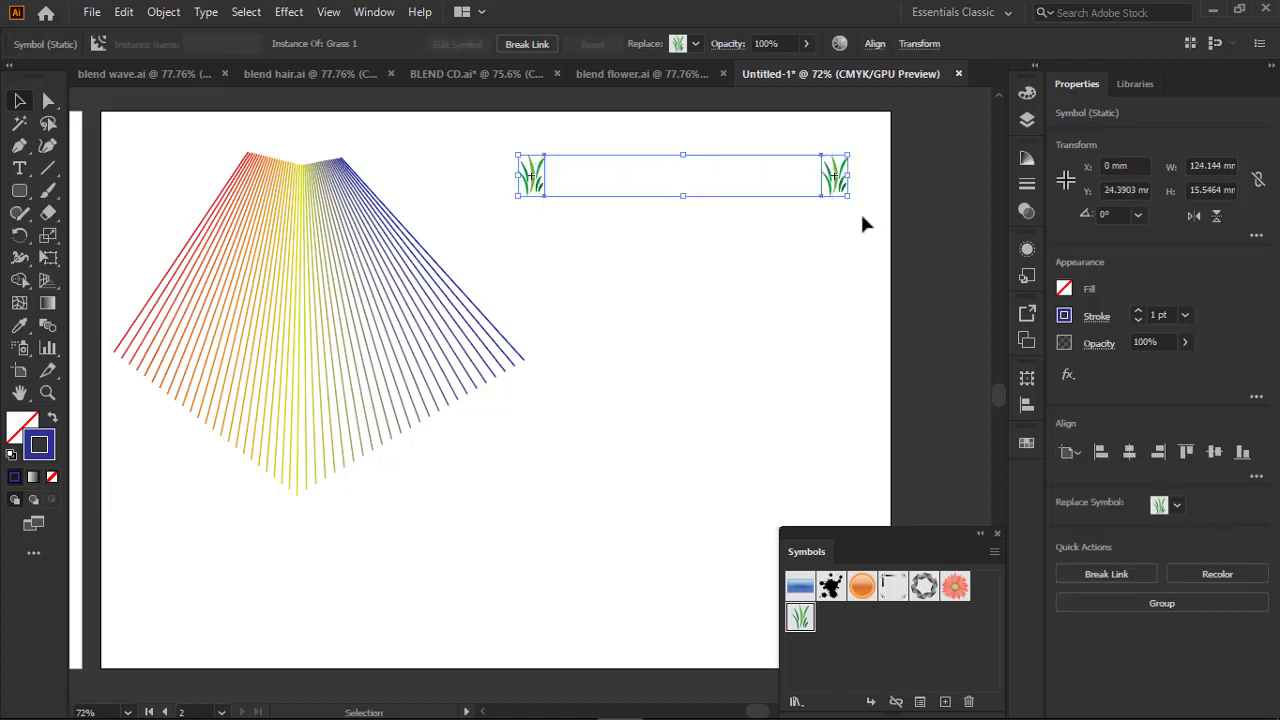
key(ctrl+alt+b)
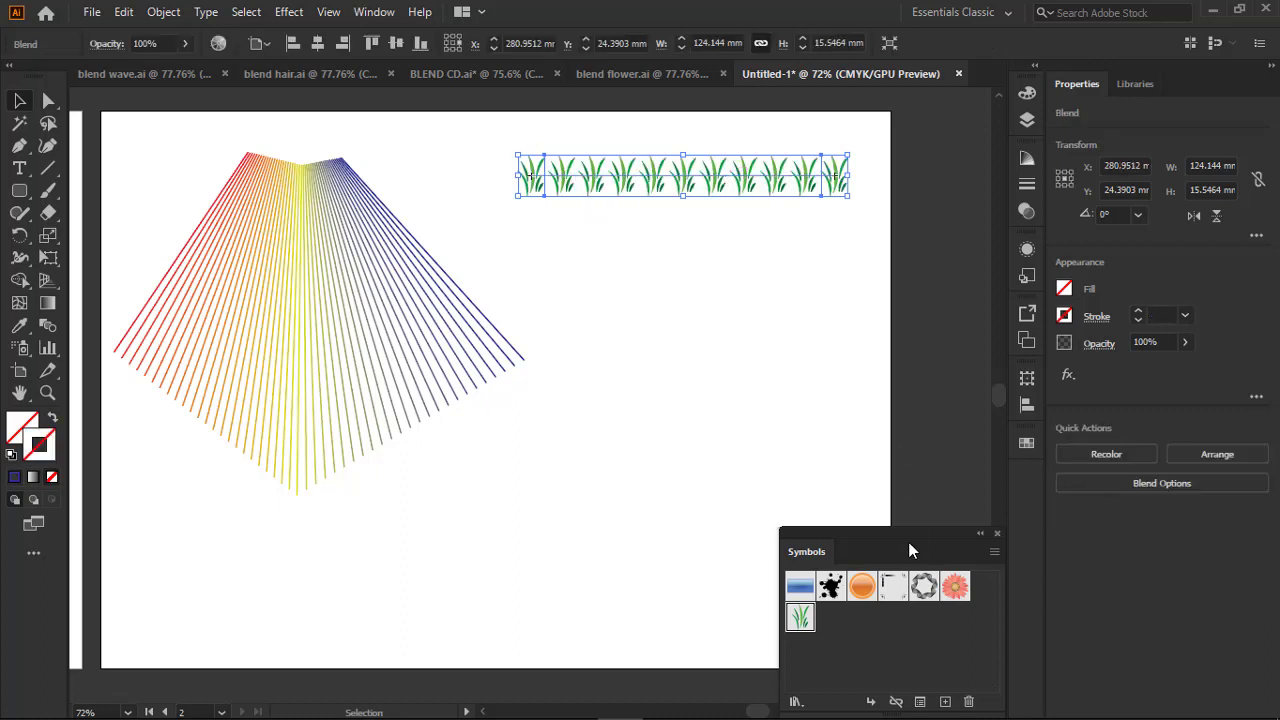
drag(903, 536, 864, 256)
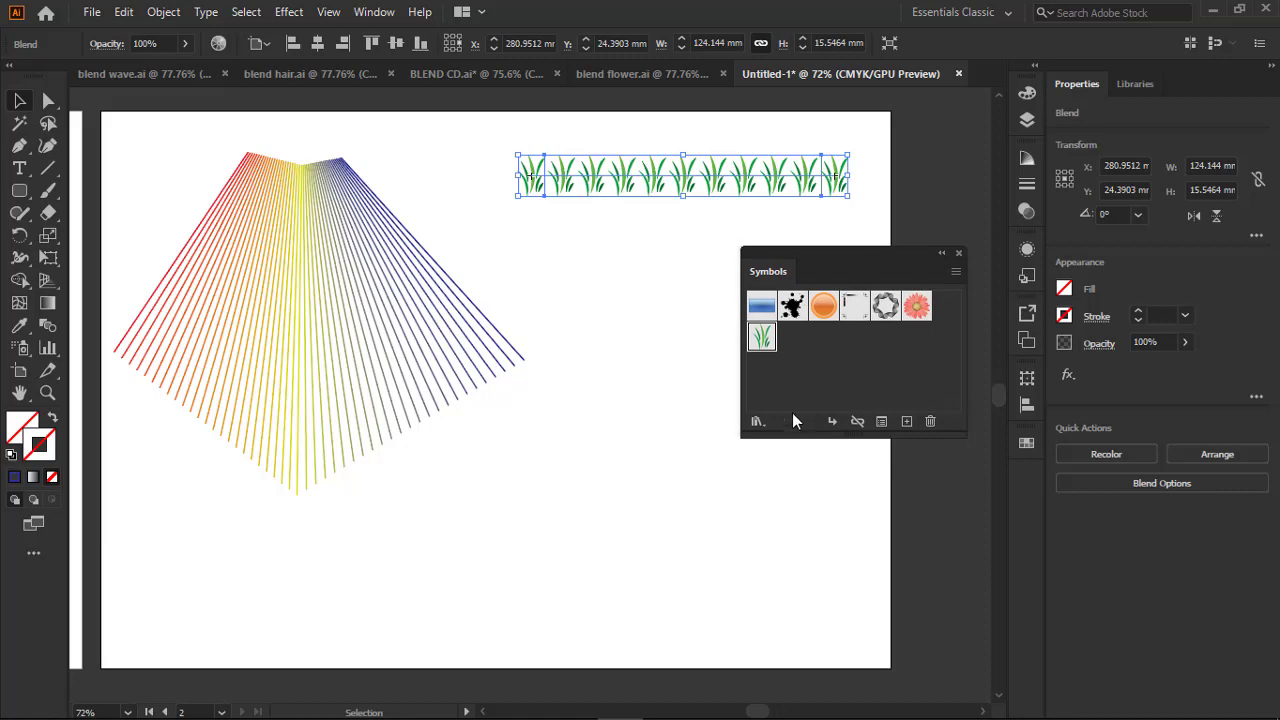
click(763, 421)
click(822, 535)
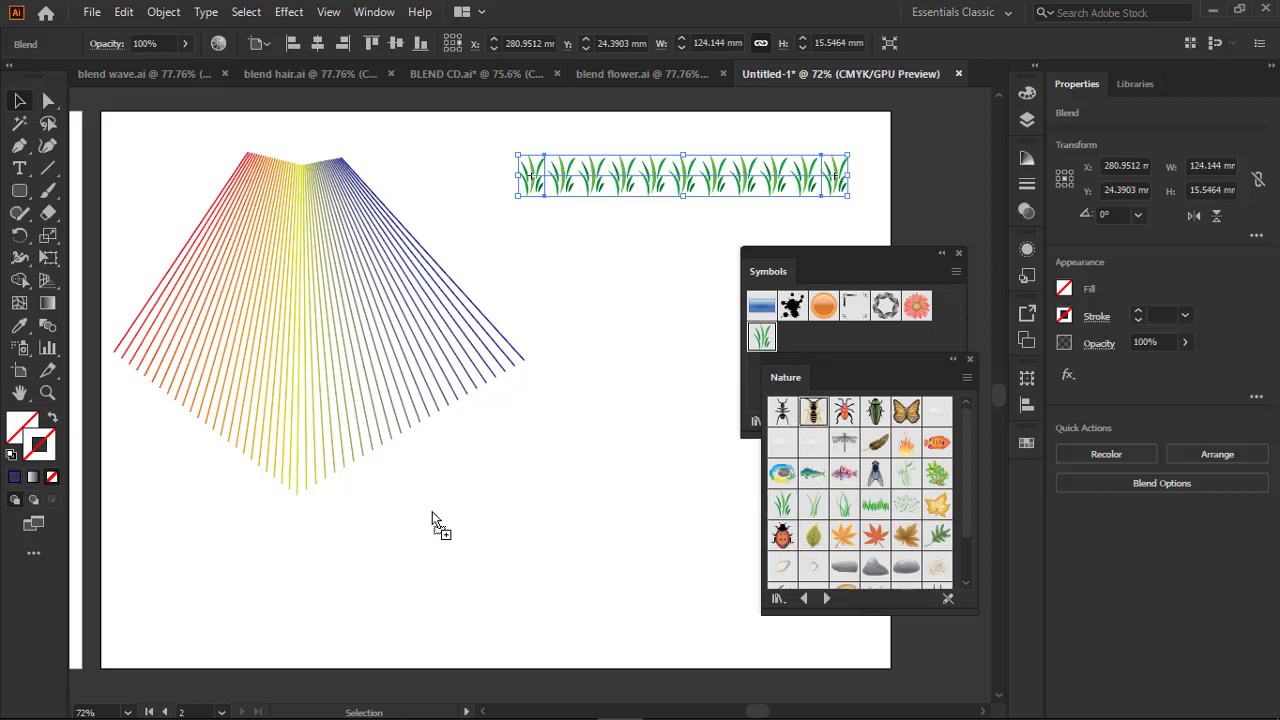
Blend a Bee and a Ladybug symbol into a row of insects, then close the symbol panels.
drag(810, 415, 387, 508)
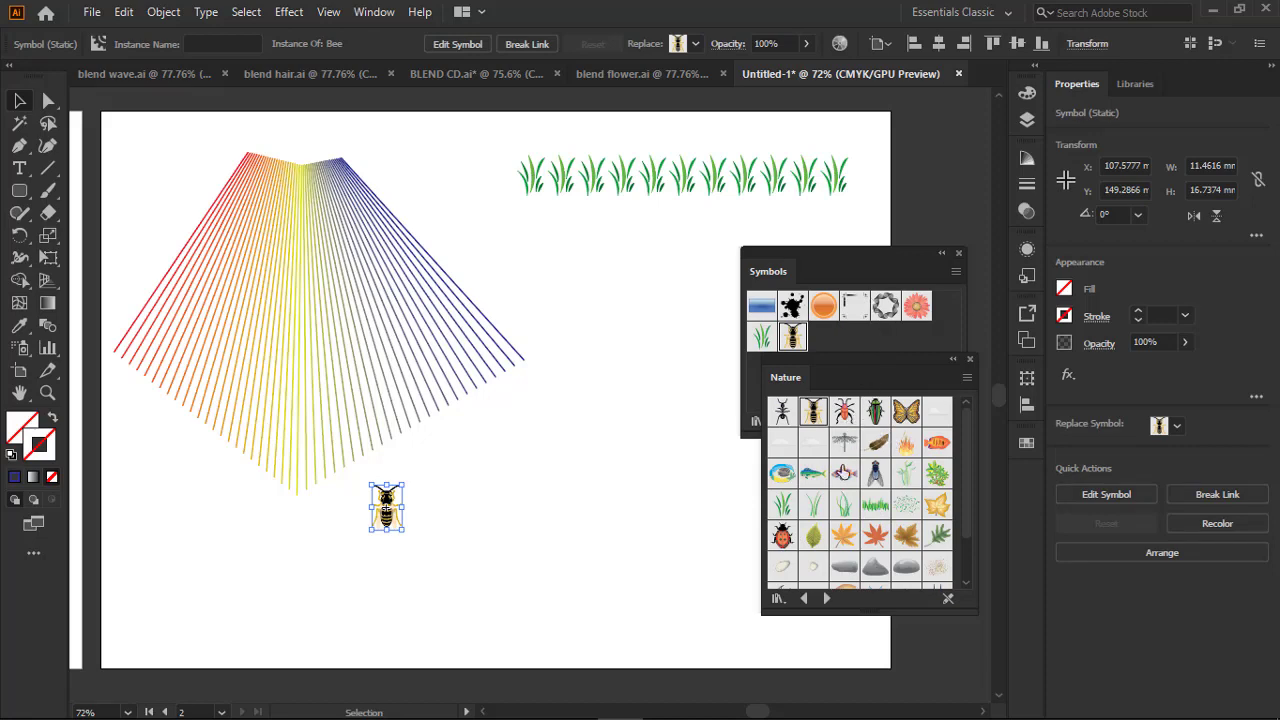
drag(785, 538, 680, 500)
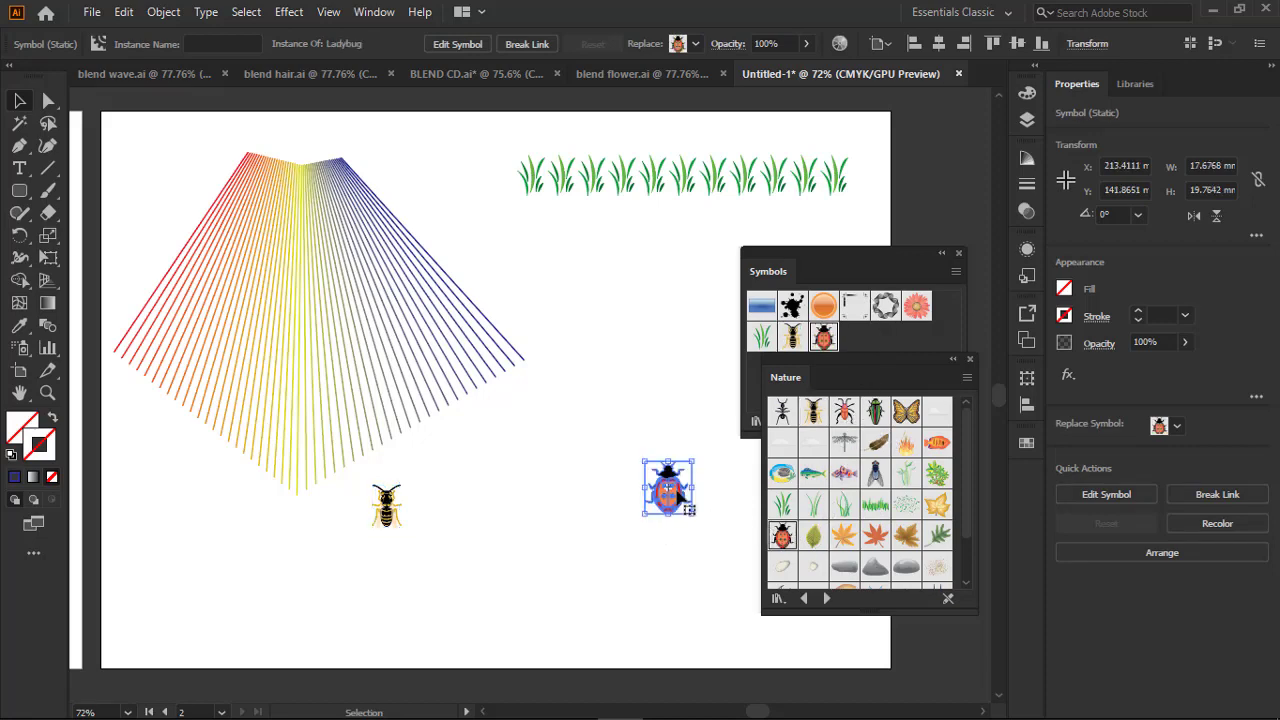
key(ctrl+alt+b)
click(617, 538)
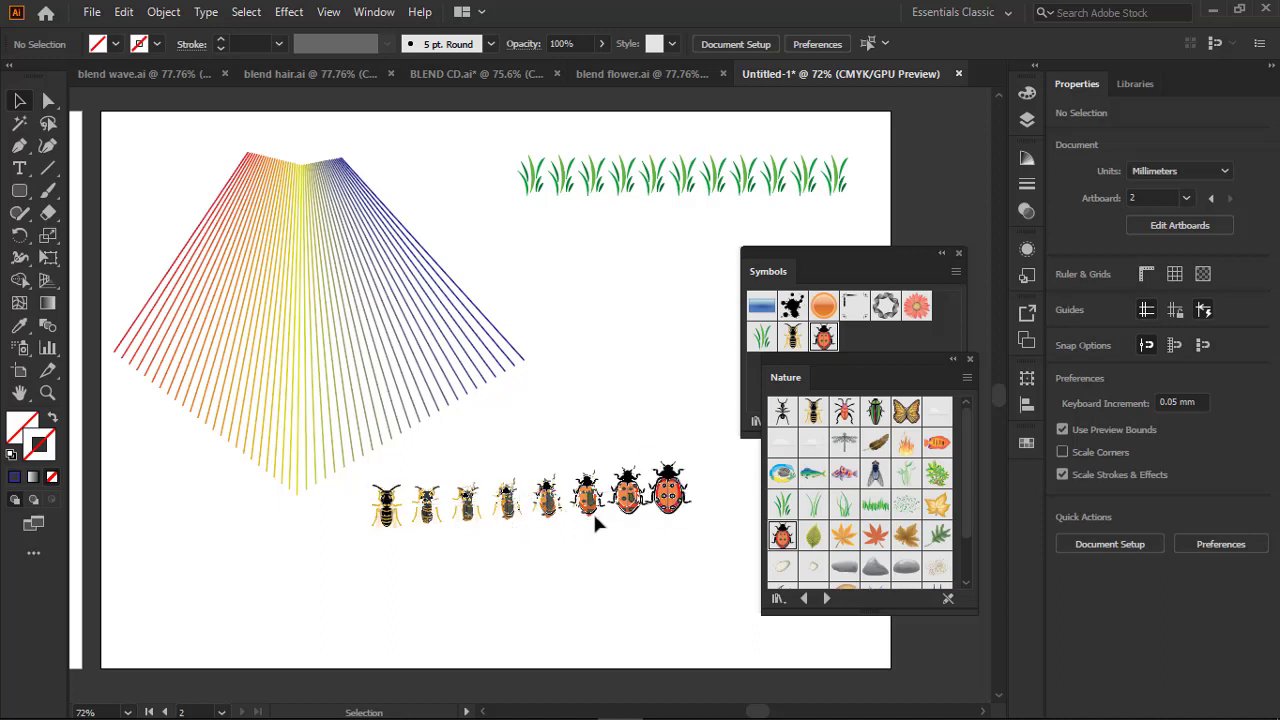
click(970, 359)
click(960, 253)
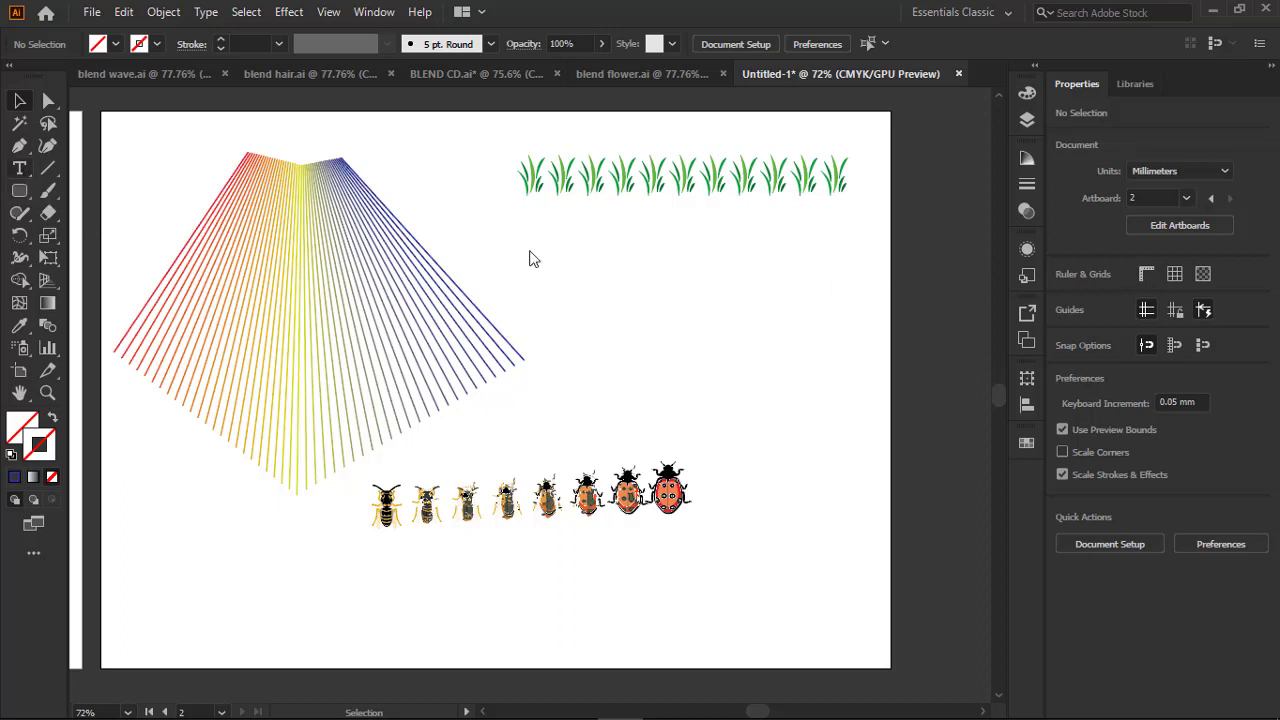
key(t)
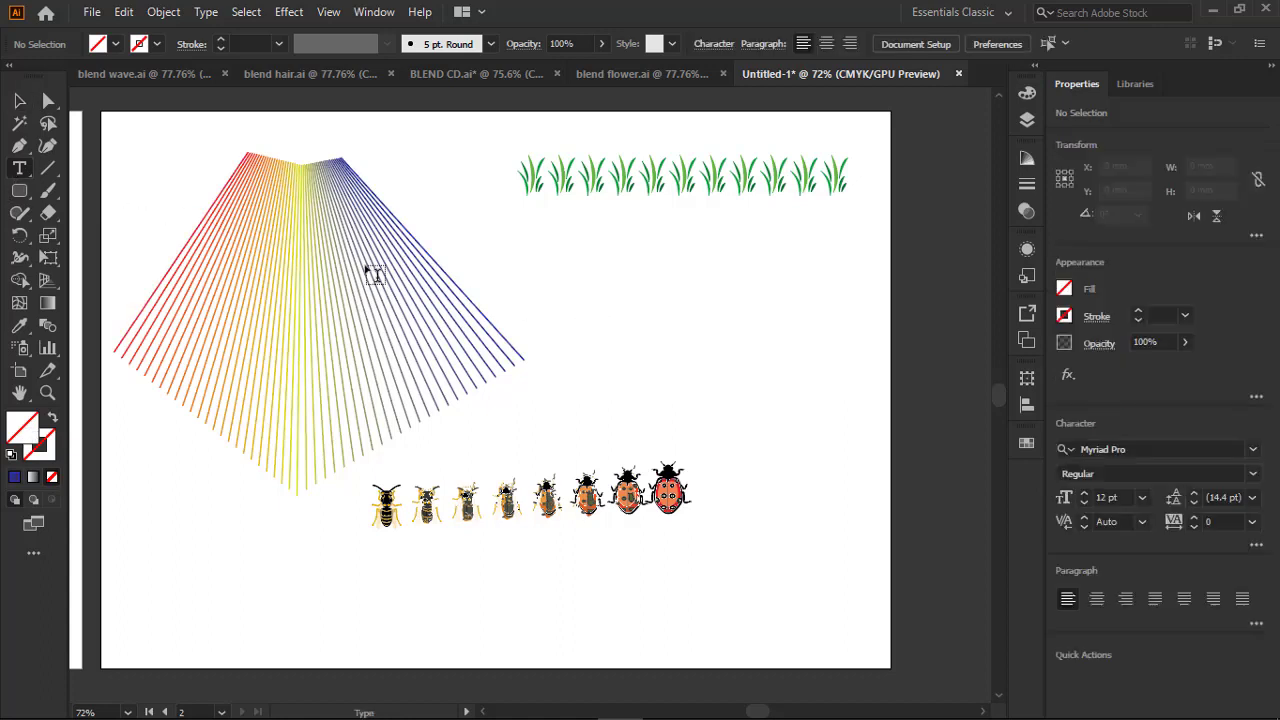
Type a red letter B and Alt-drag a smaller orange copy to the right.
click(578, 296)
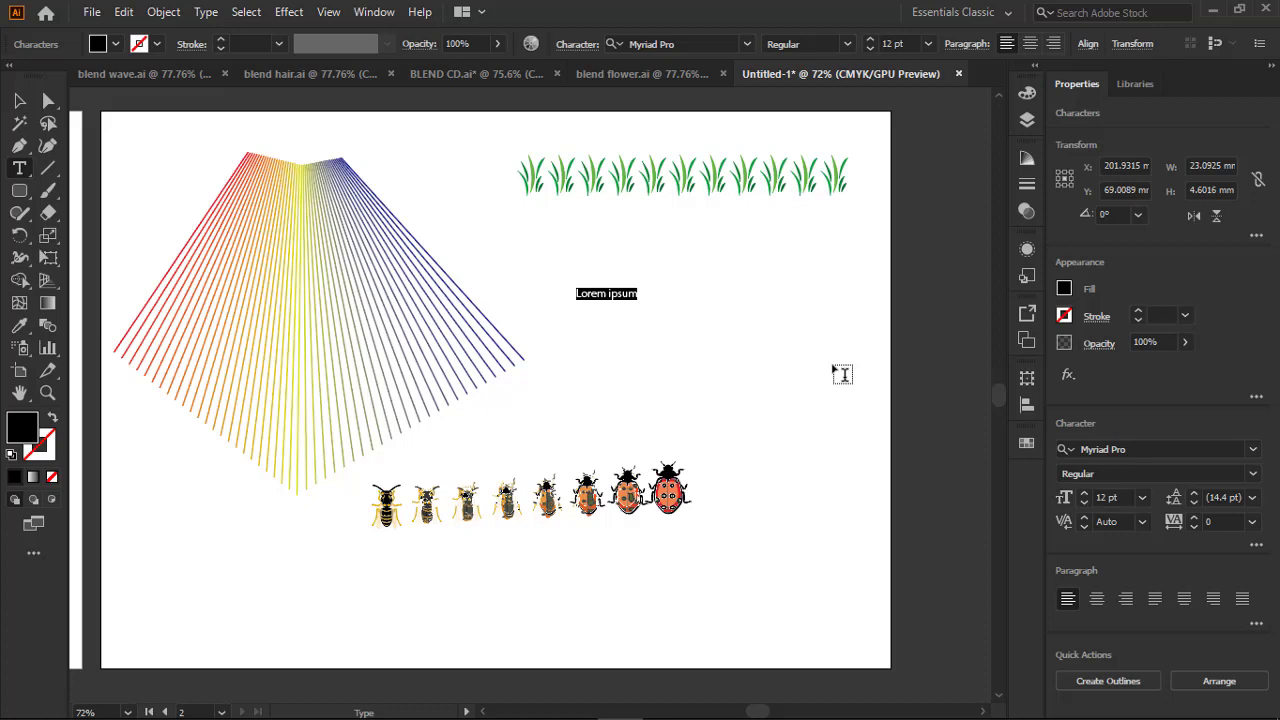
text(B)
key(Escape)
drag(619, 257, 592, 305)
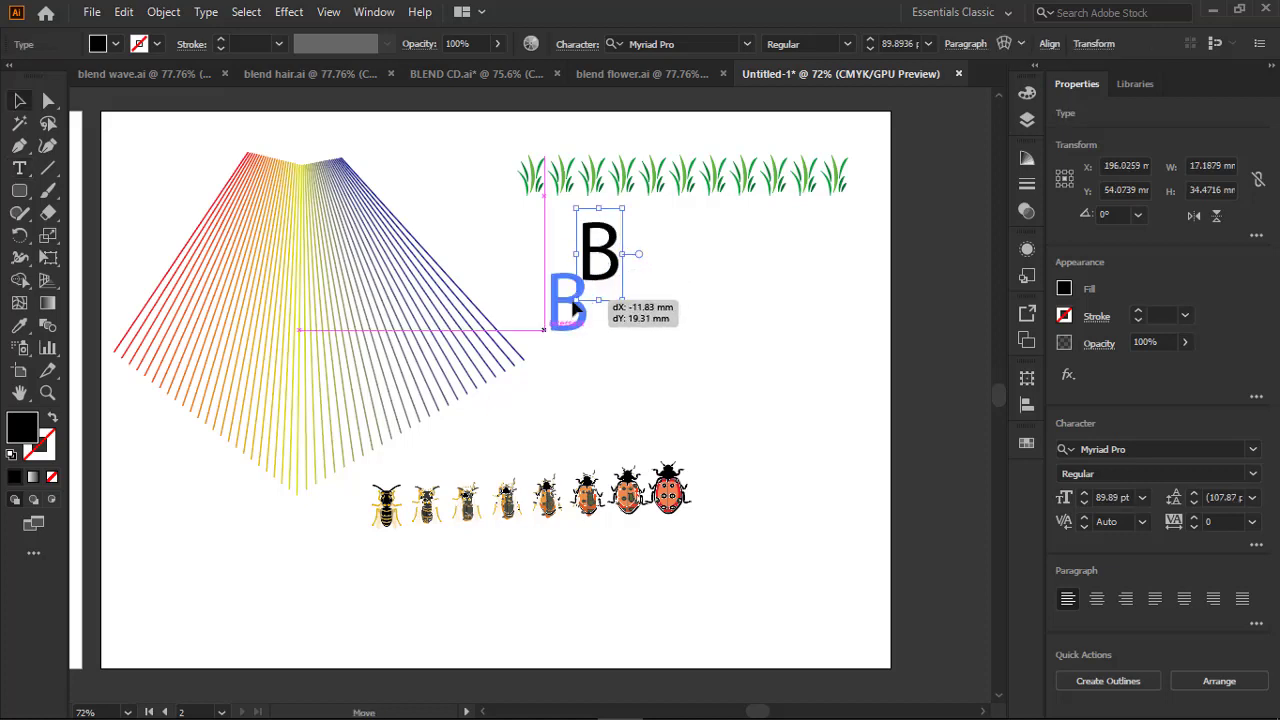
click(1027, 444)
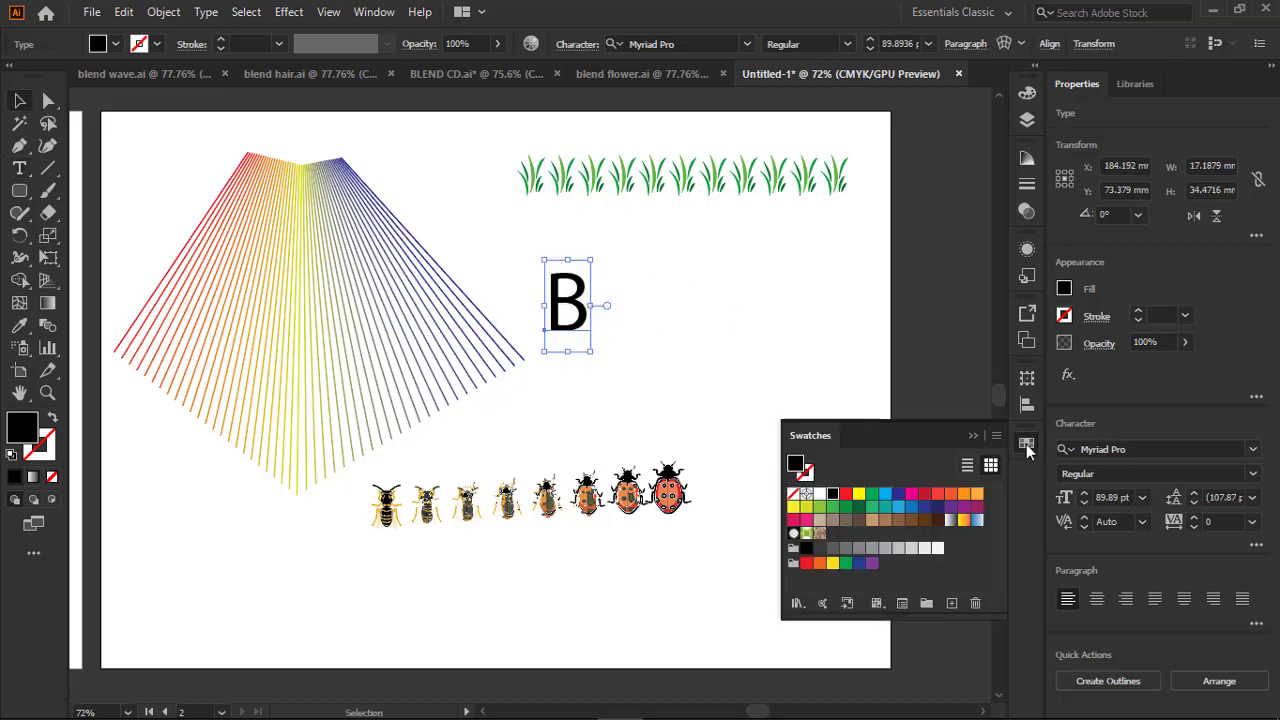
click(845, 493)
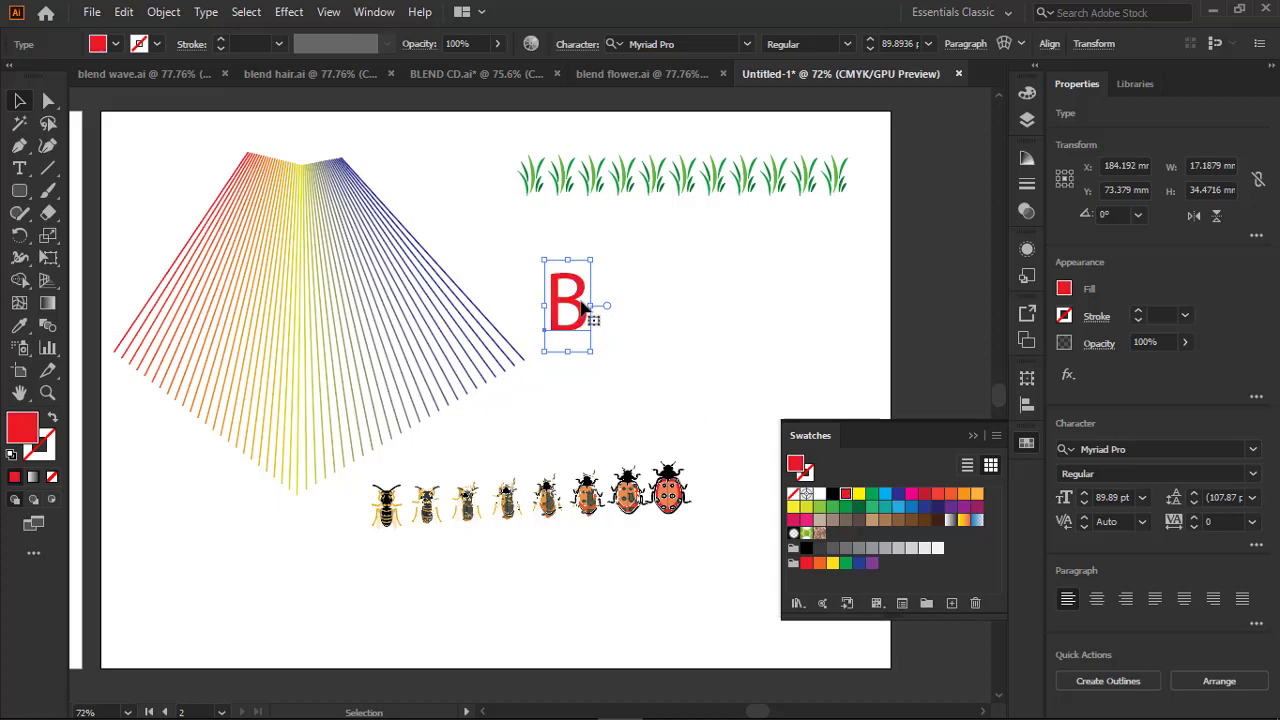
drag(583, 308, 846, 303)
drag(857, 258, 856, 277)
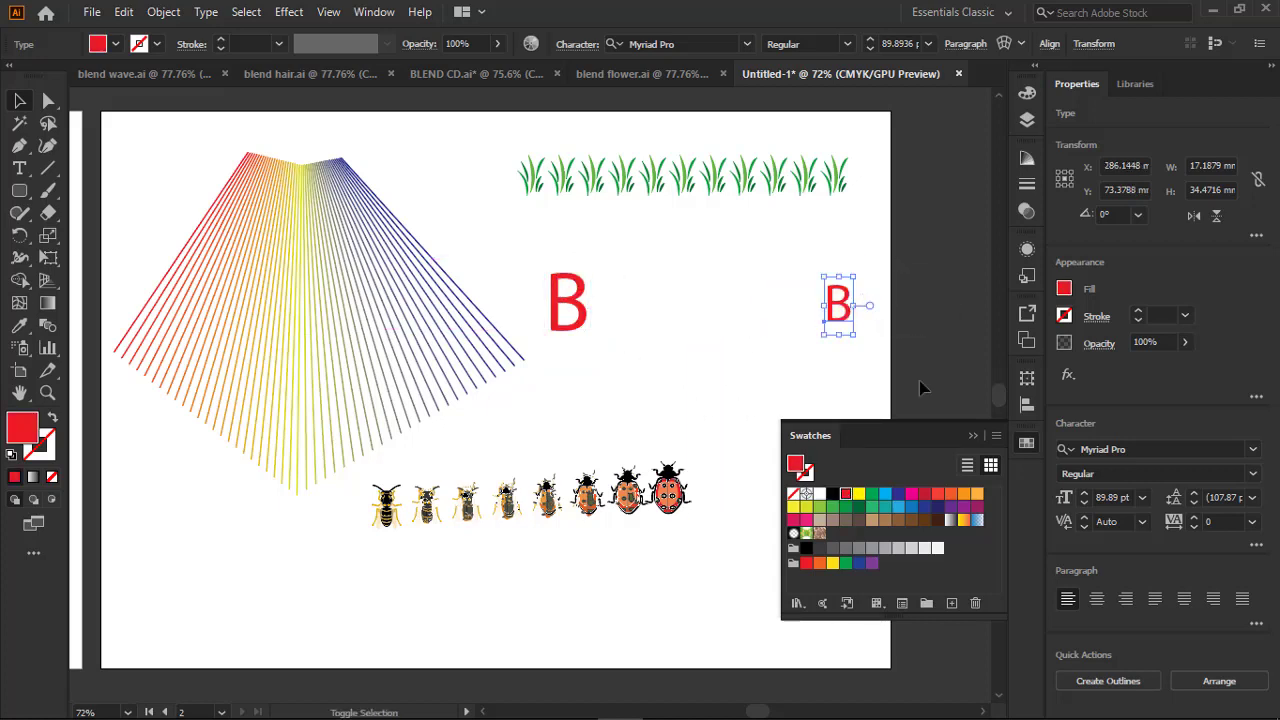
click(965, 493)
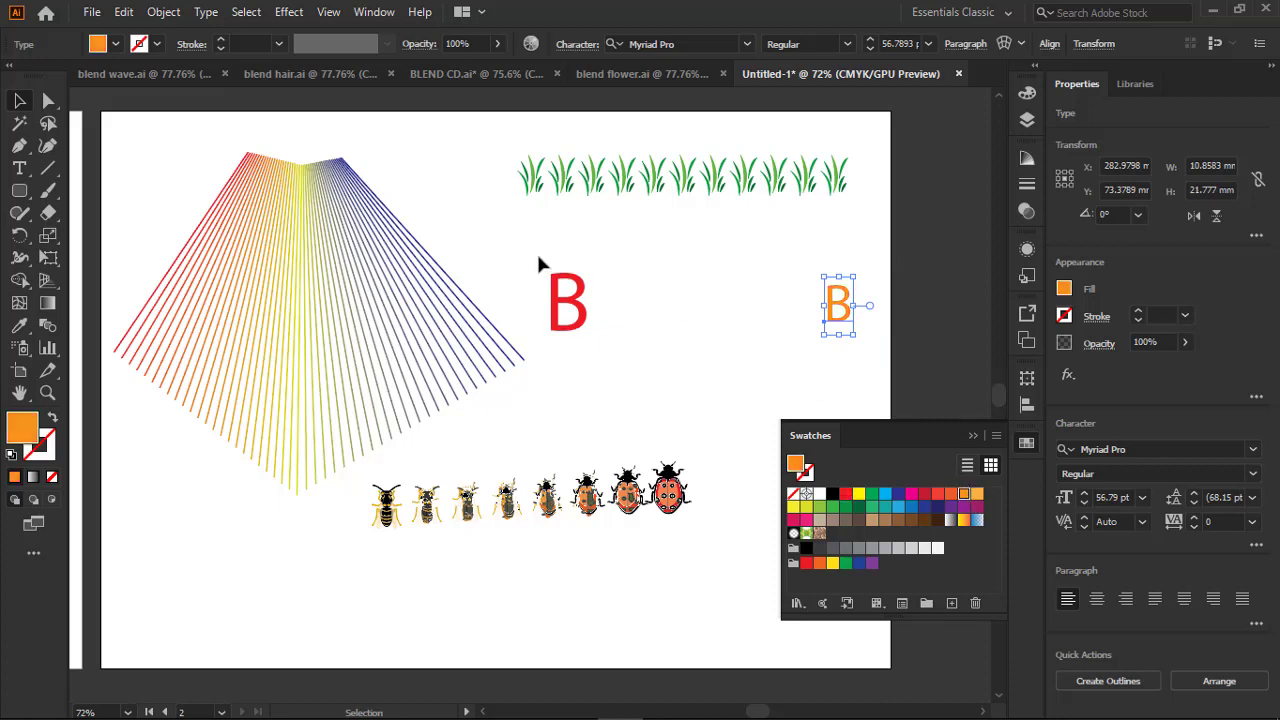
Blend the two B letters and set the blend to 6 specified steps.
drag(538, 263, 874, 360)
key(ctrl+alt+b)
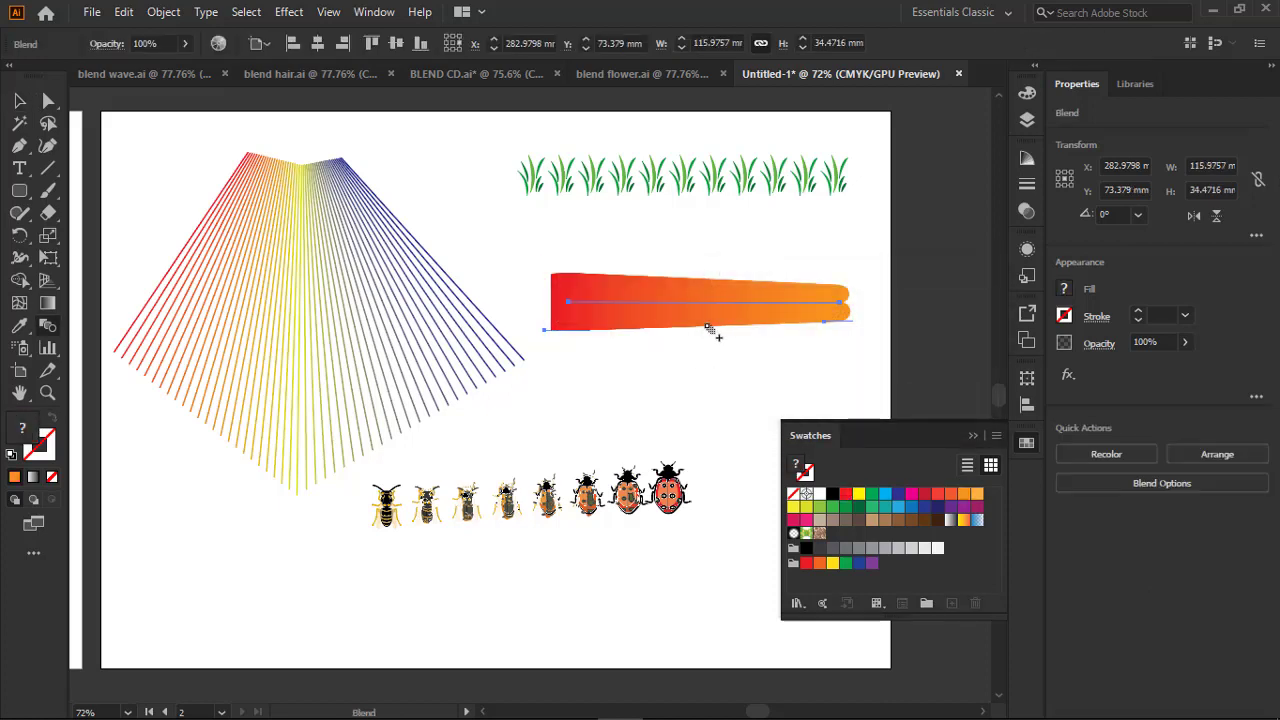
double_click(47, 325)
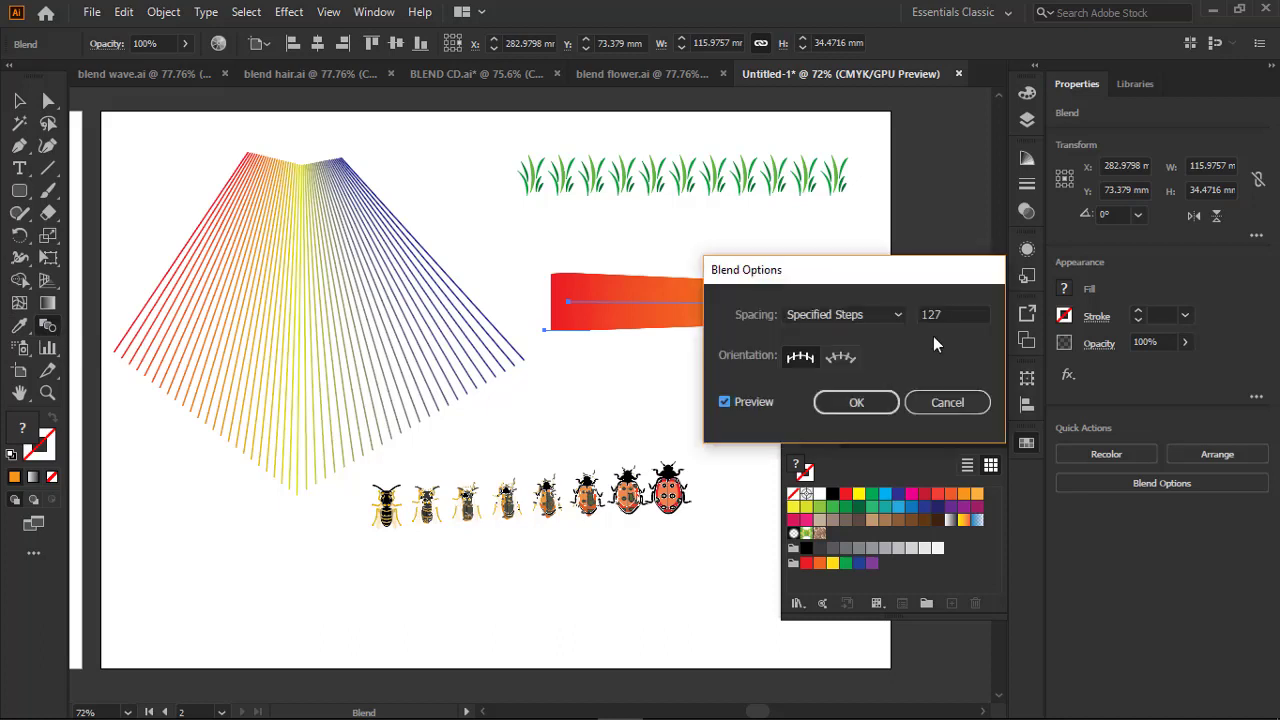
double_click(952, 315)
text(5)
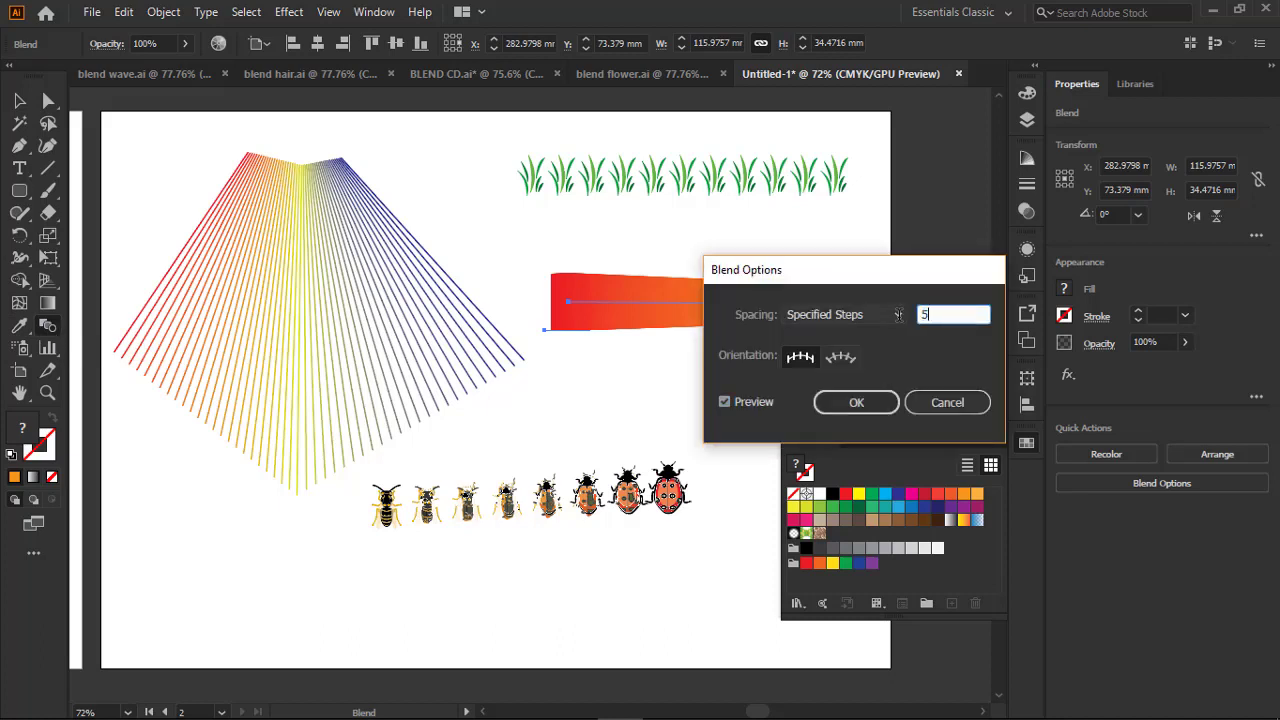
drag(909, 282, 981, 82)
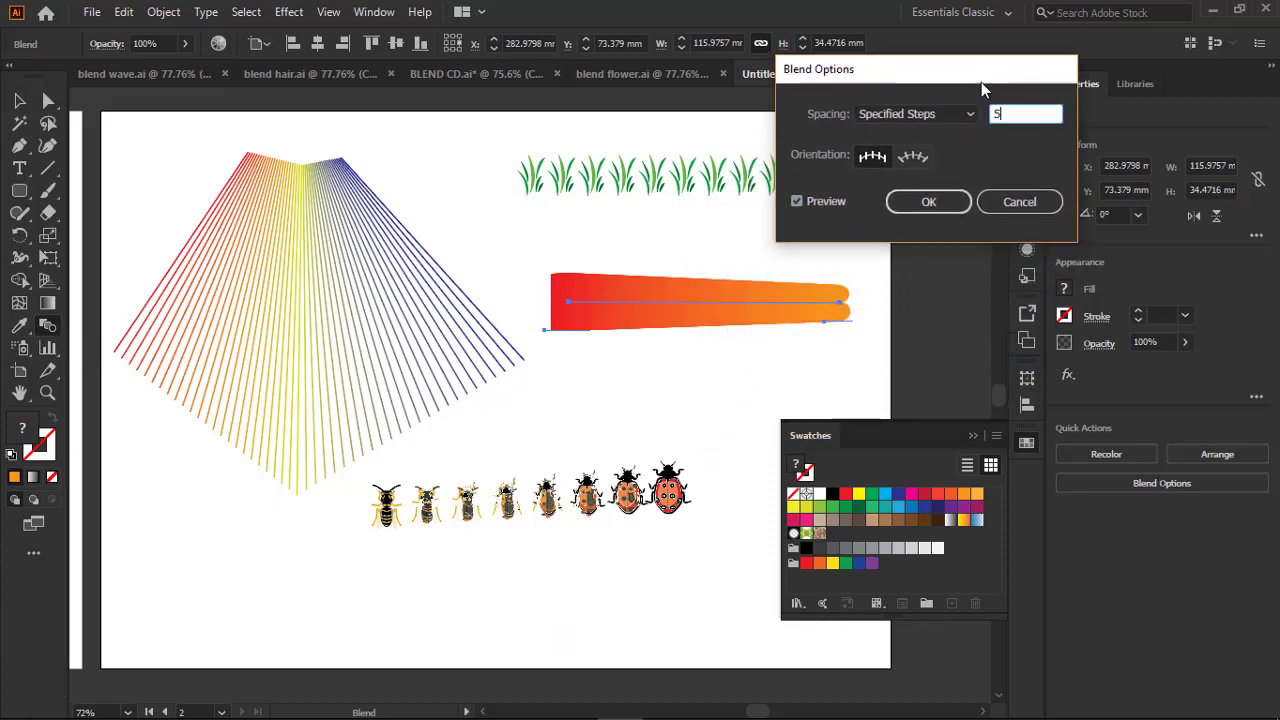
key(Tab)
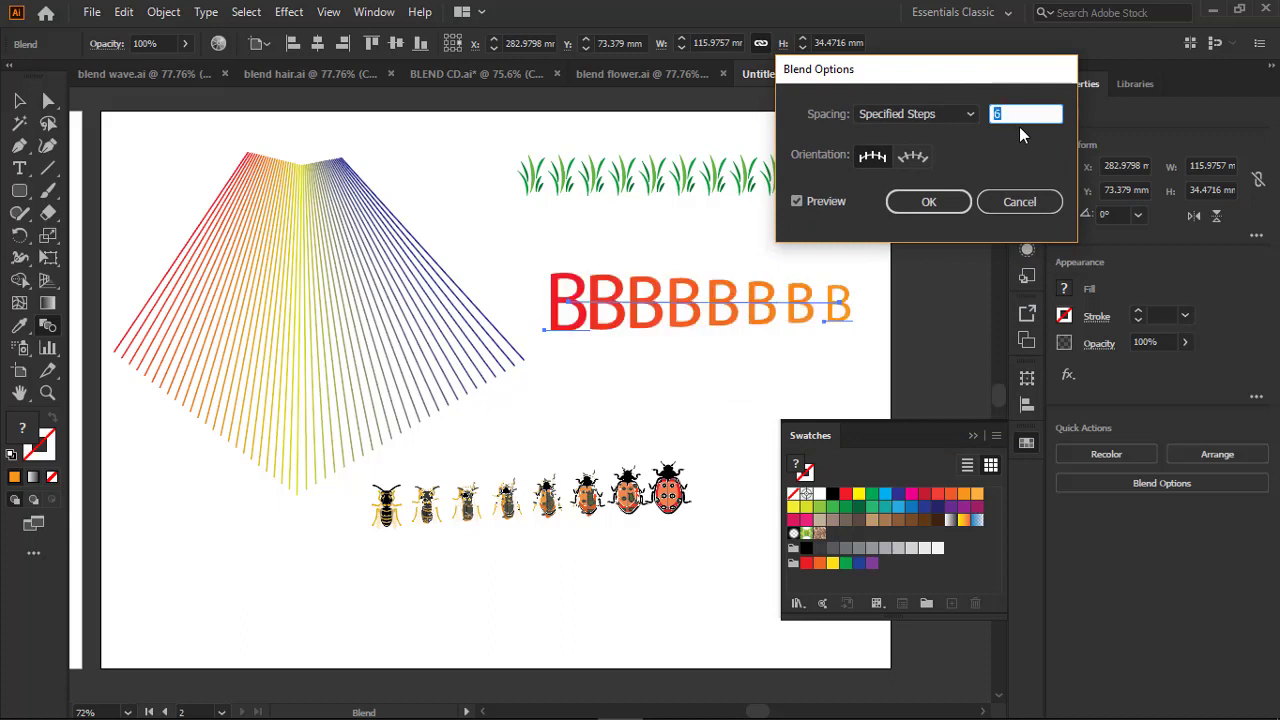
key(Up)
key(Up)
key(Up)
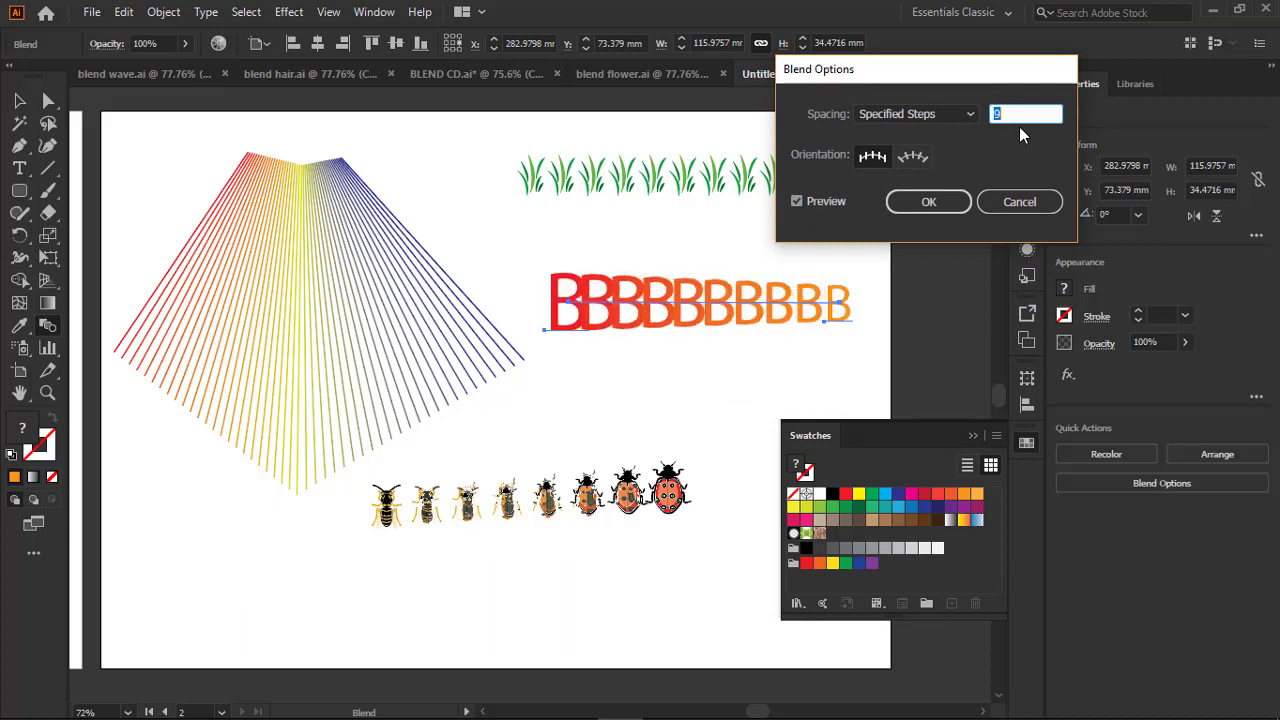
key(Down)
key(Down)
key(Down)
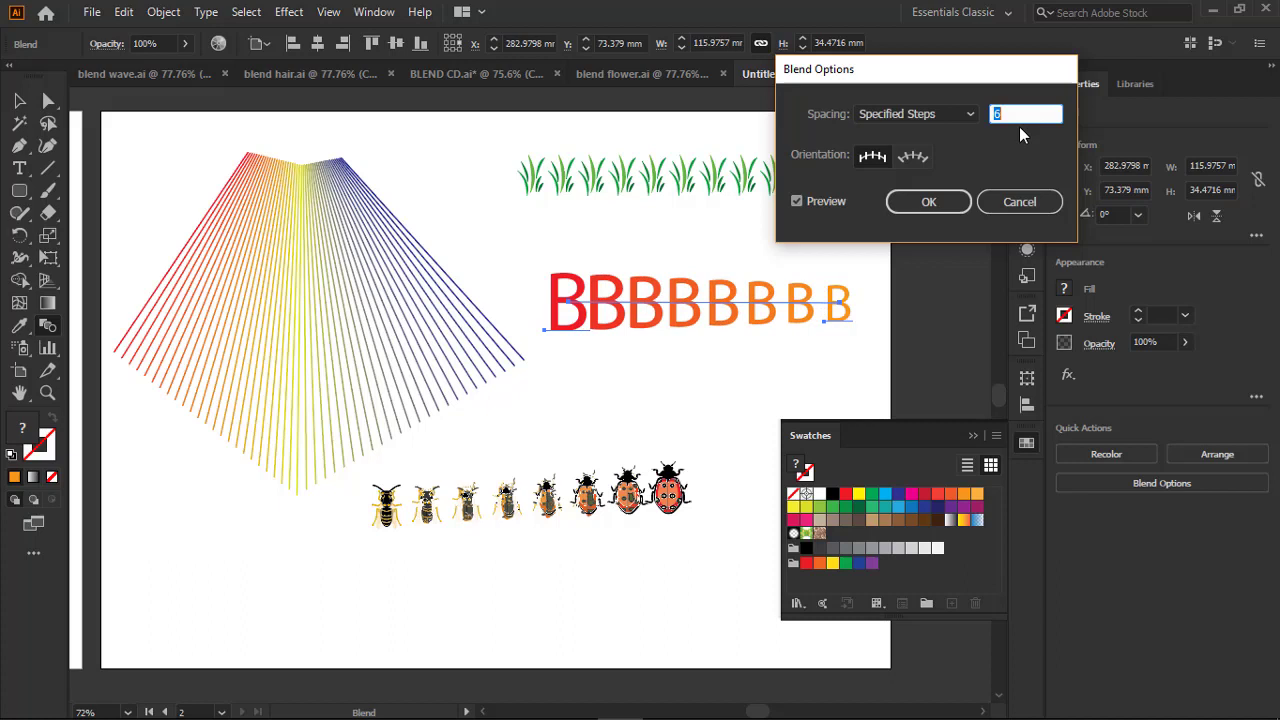
Confirm the blend steps and check the stroke colour and Swatches panel on the wave artwork.
click(965, 204)
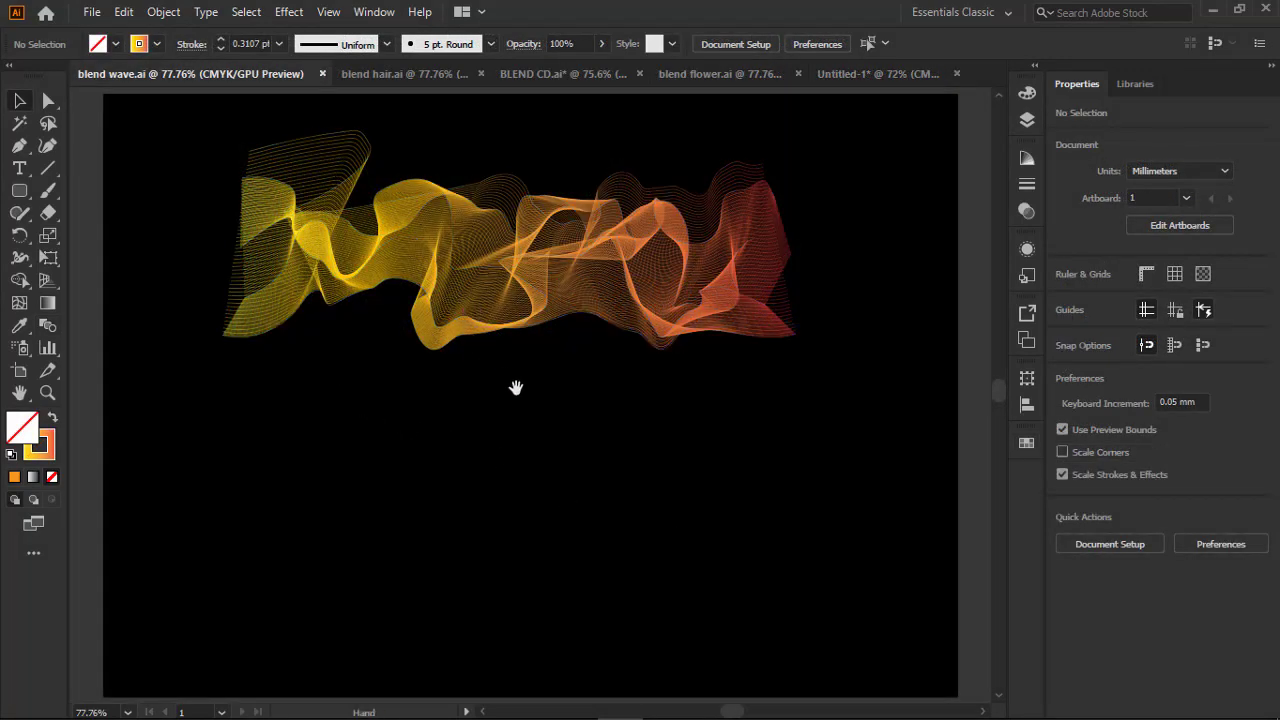
drag(520, 395, 520, 360)
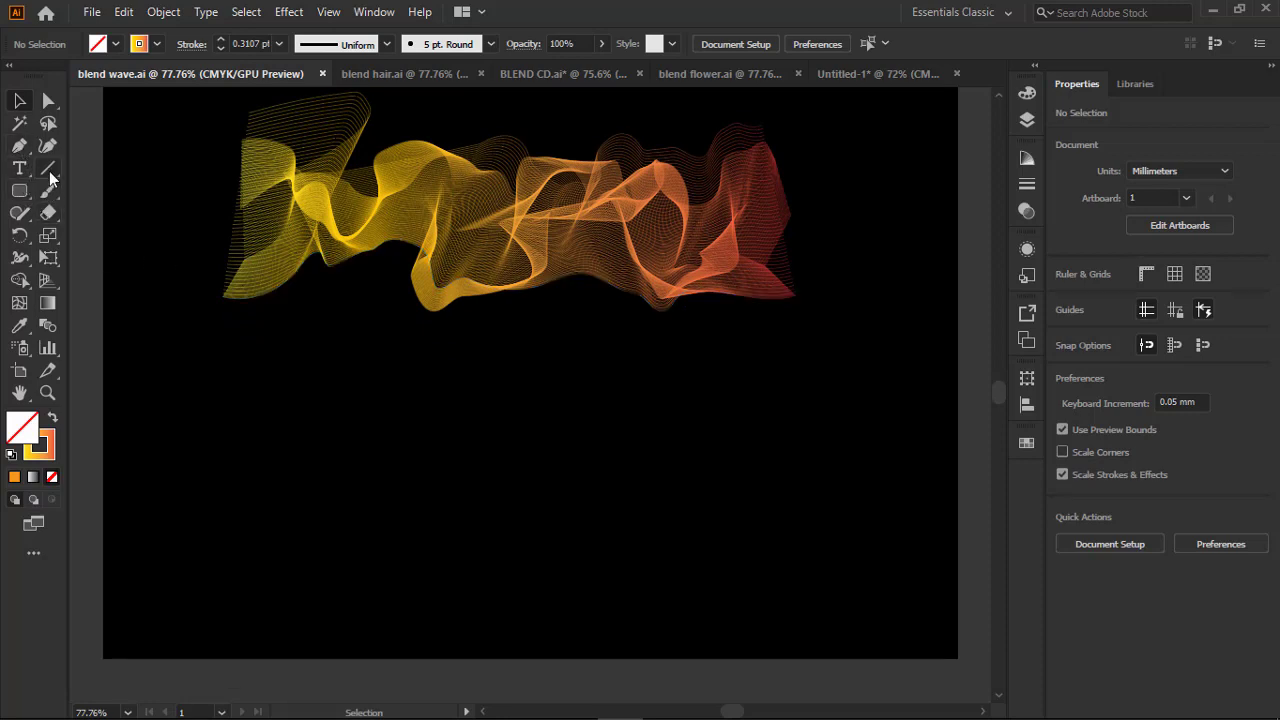
click(49, 461)
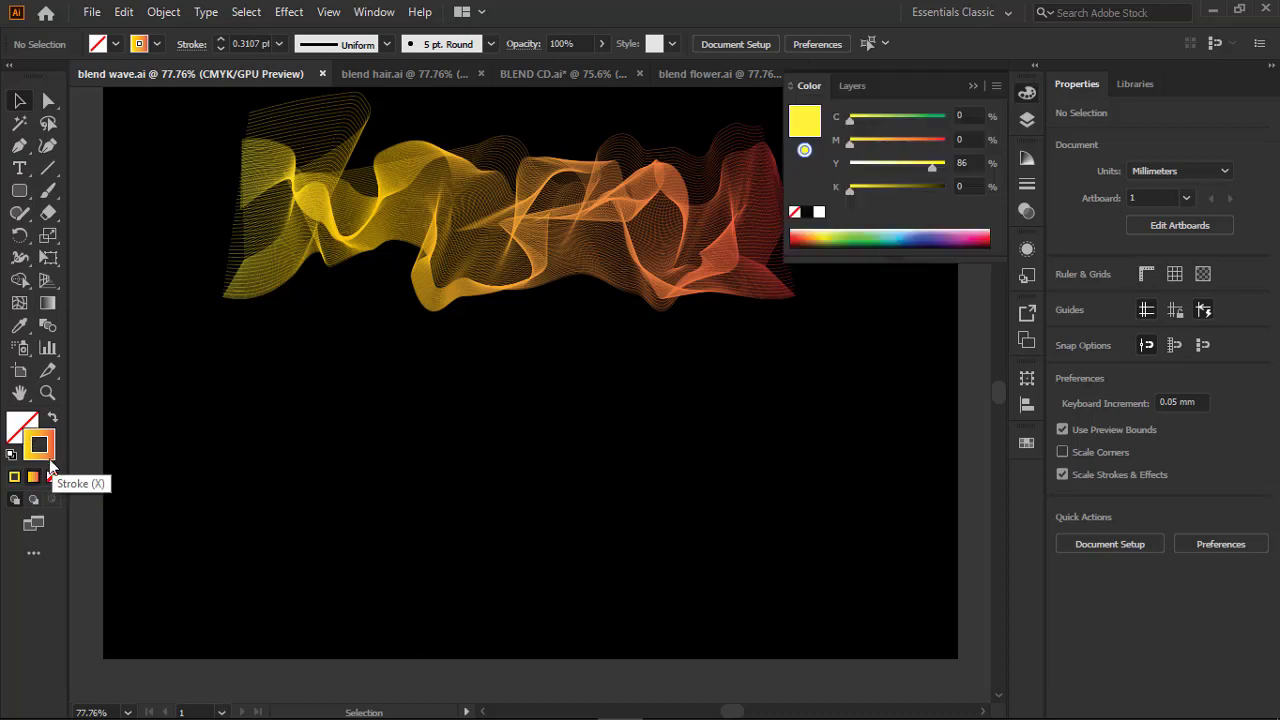
click(969, 90)
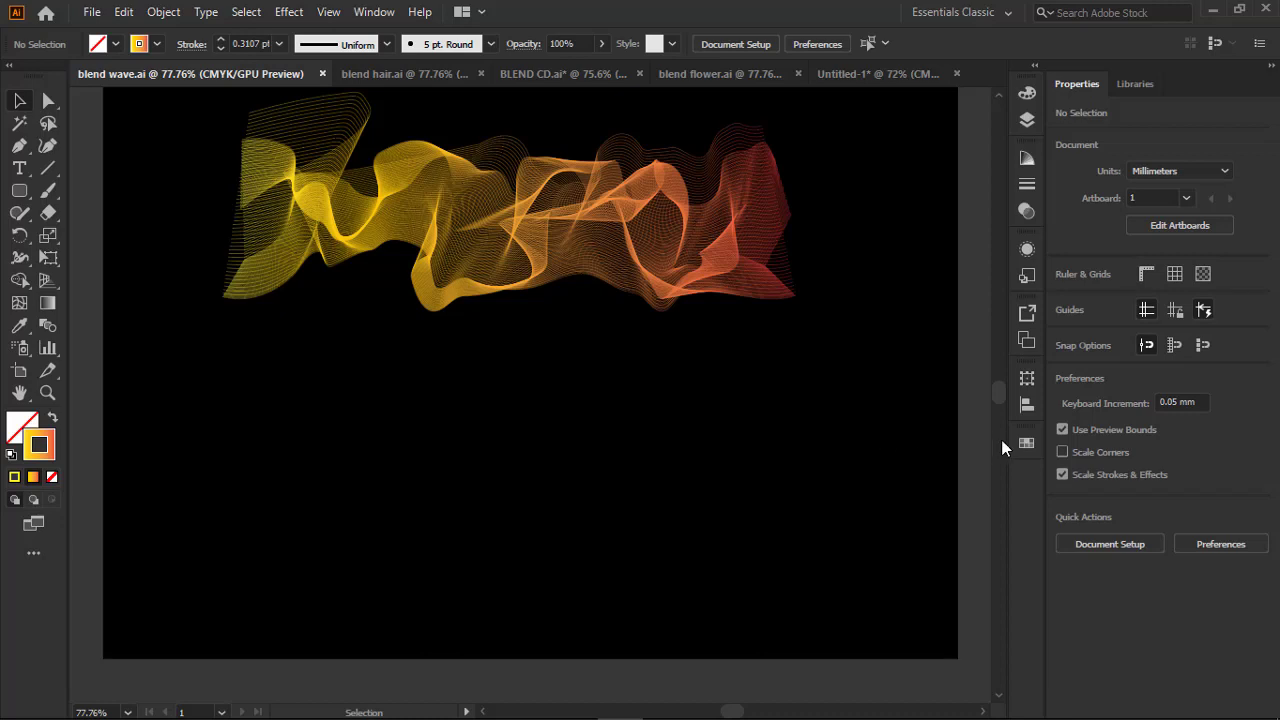
click(1026, 443)
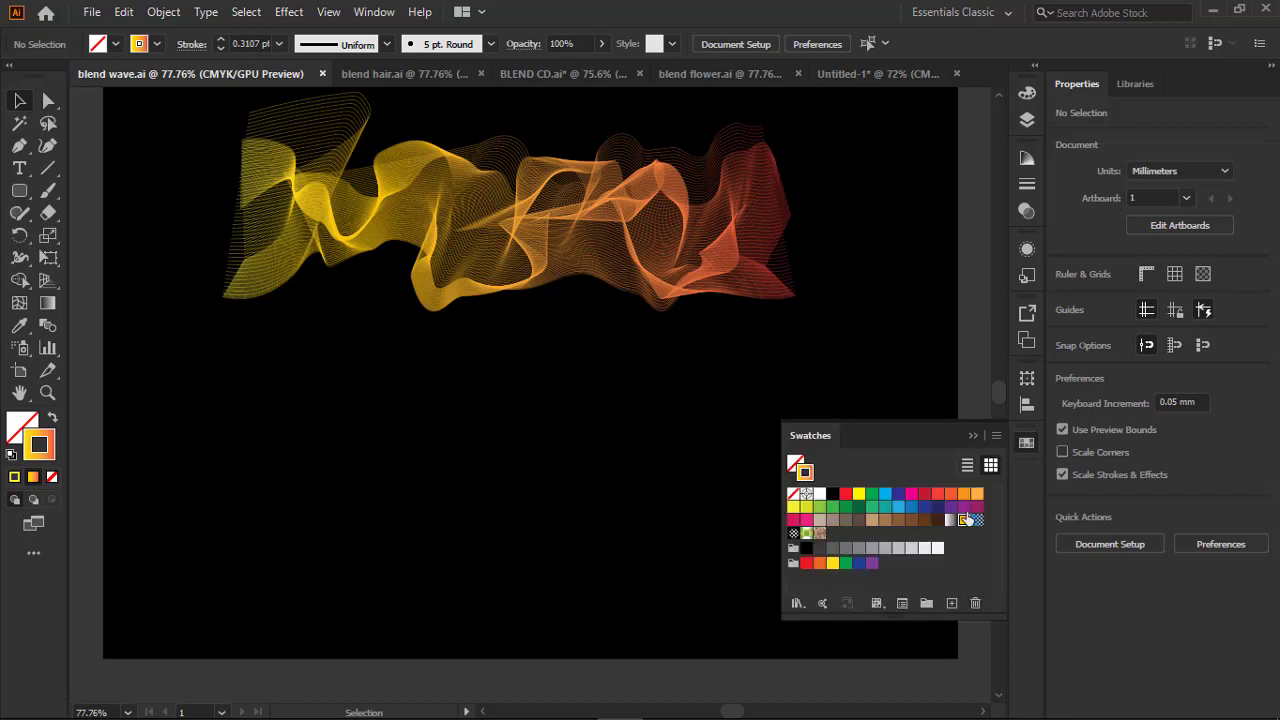
click(975, 437)
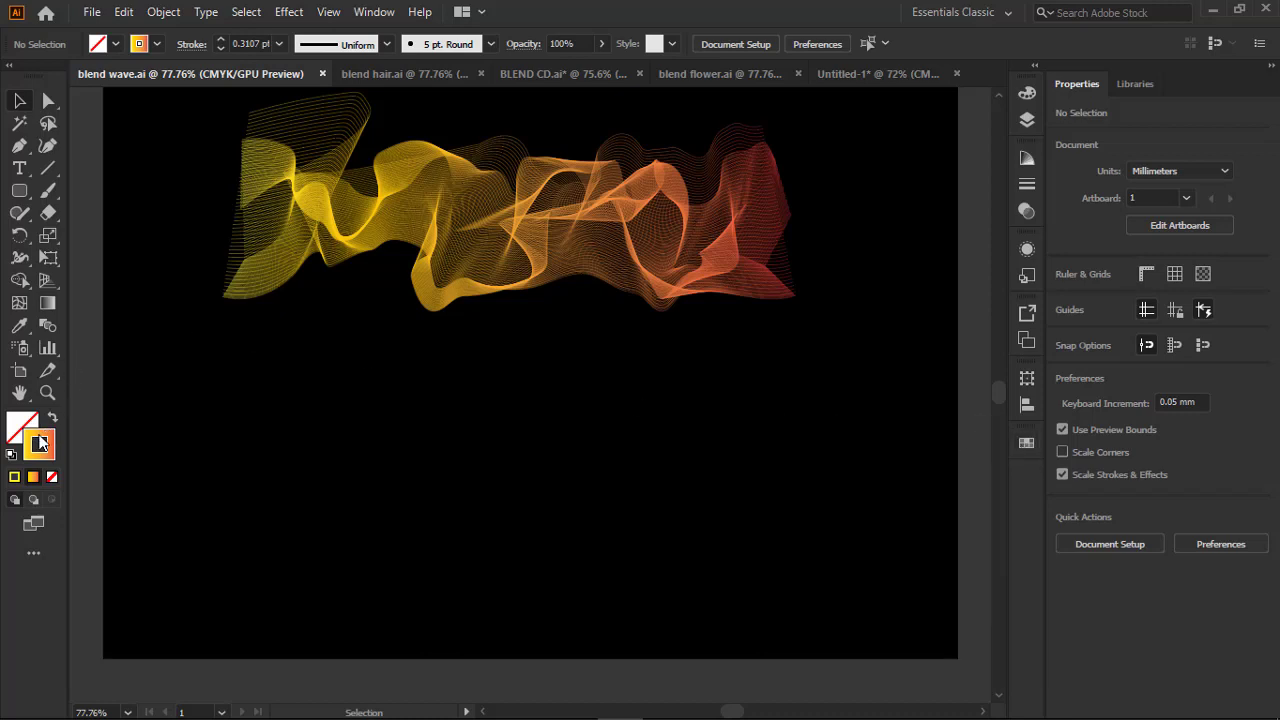
Switch to the Pencil tool and list the stroke weight choices.
click(19, 213)
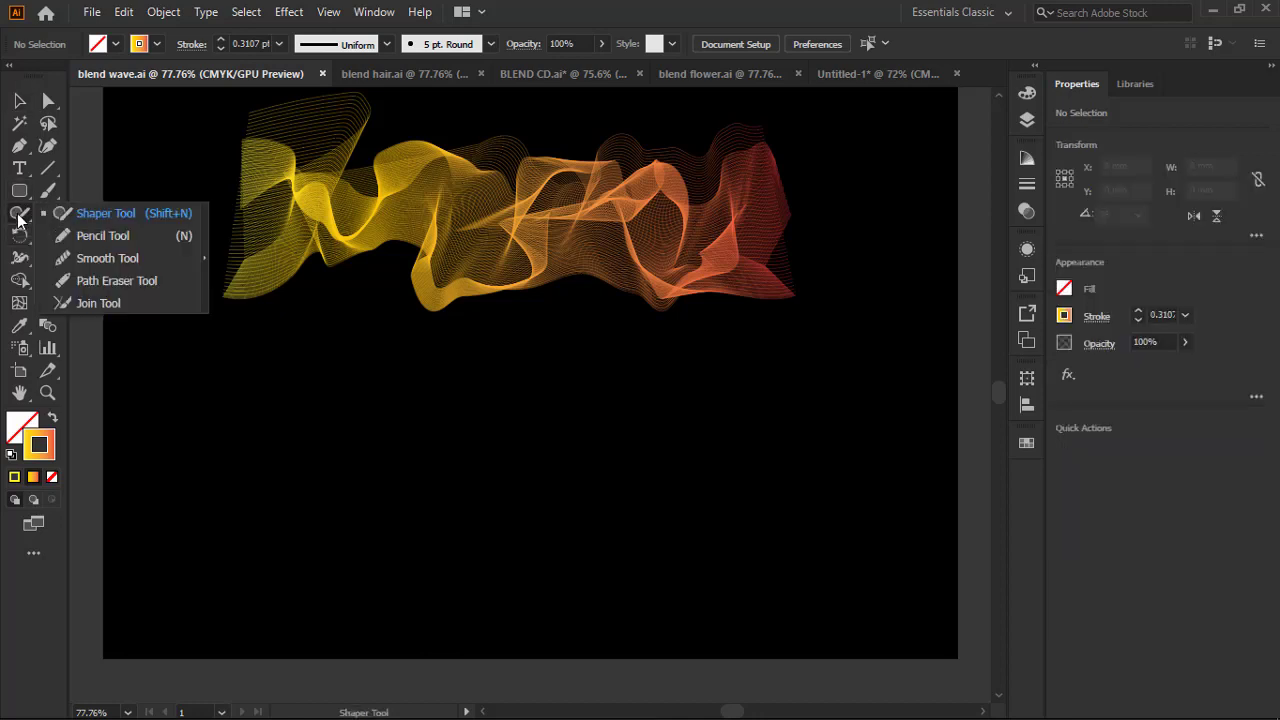
click(95, 238)
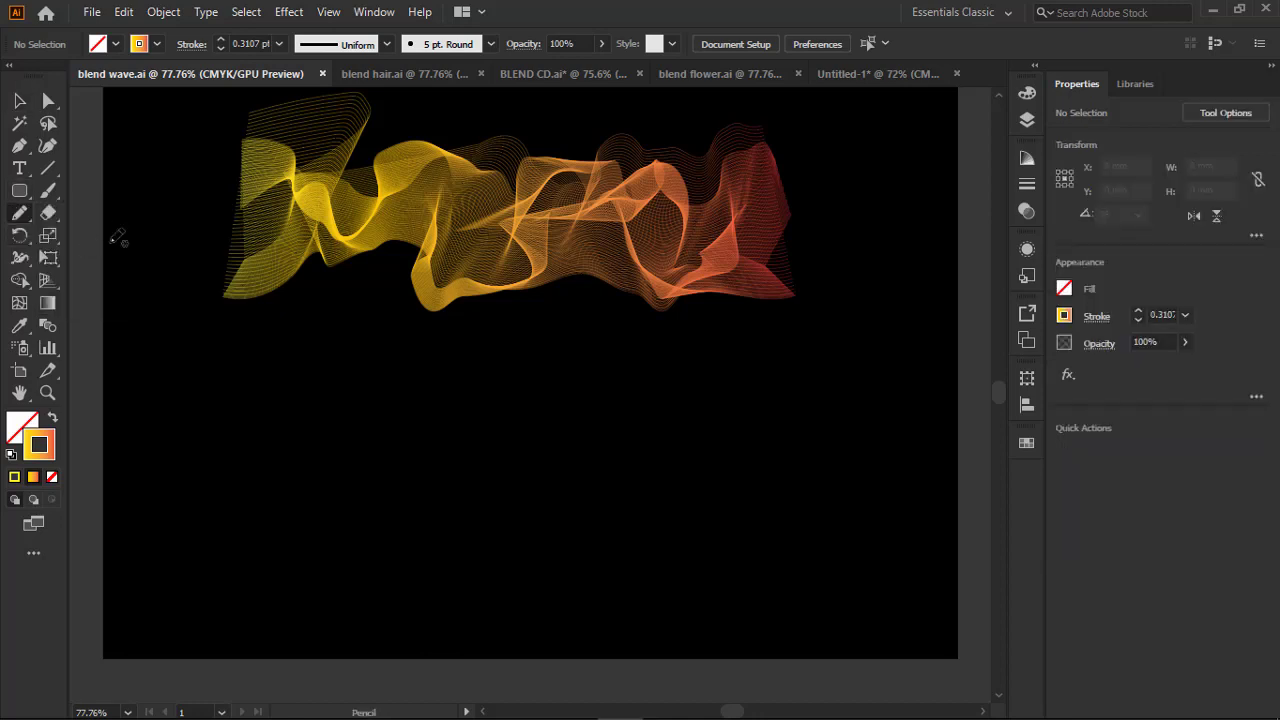
click(279, 43)
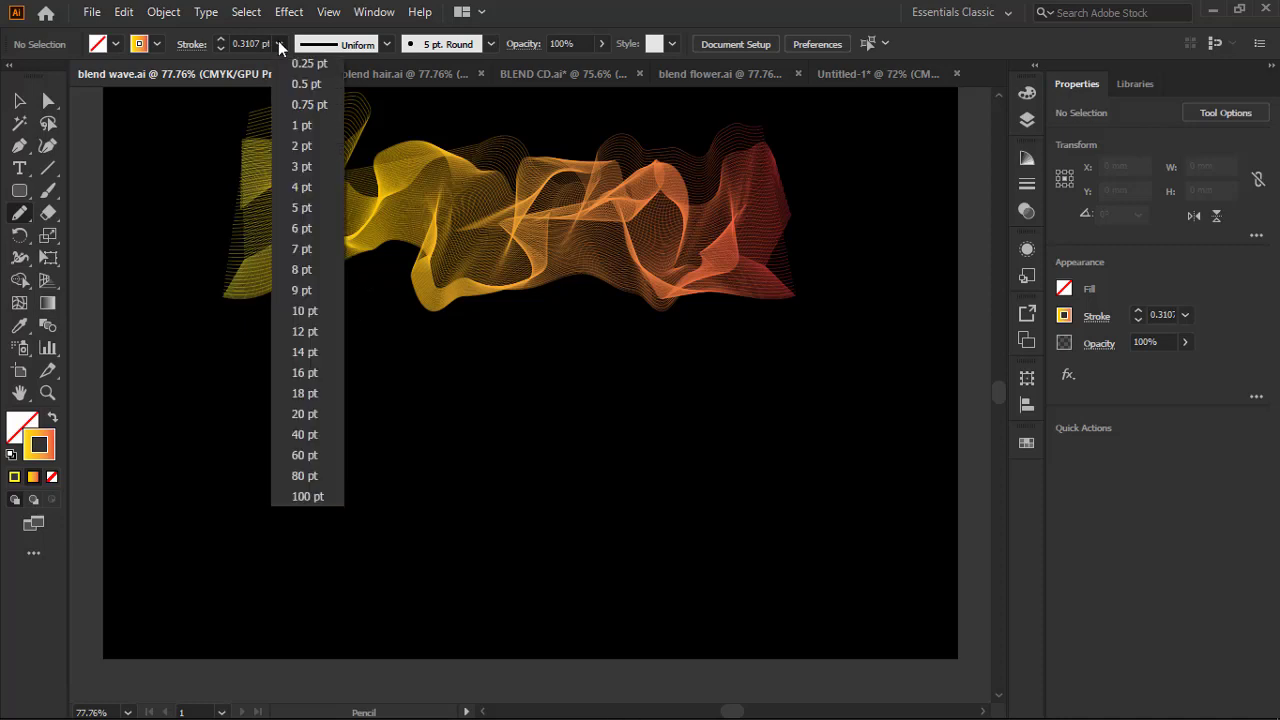
Draw four wavy 1 pt pencil lines across the lower artboard and select all four.
click(302, 126)
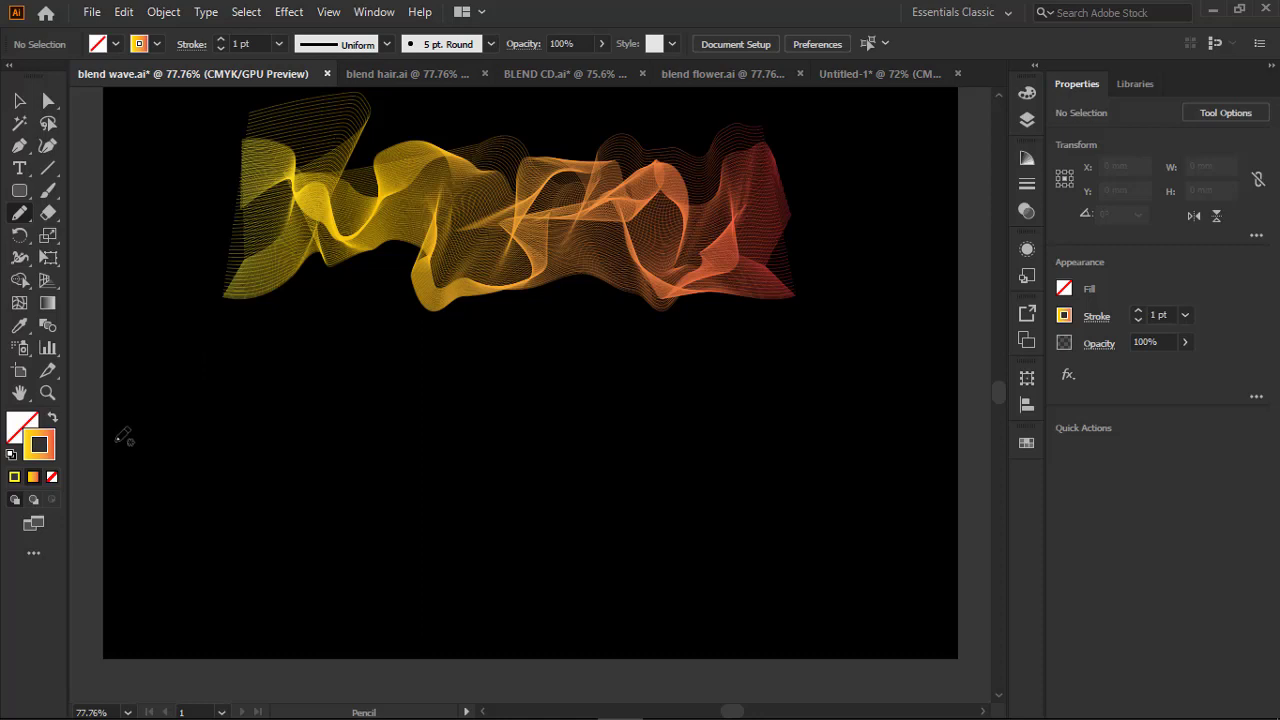
mouse_move(116, 446)
mouse_down()
mouse_move(284, 464)
mouse_move(512, 462)
mouse_move(762, 410)
mouse_move(934, 456)
mouse_up()
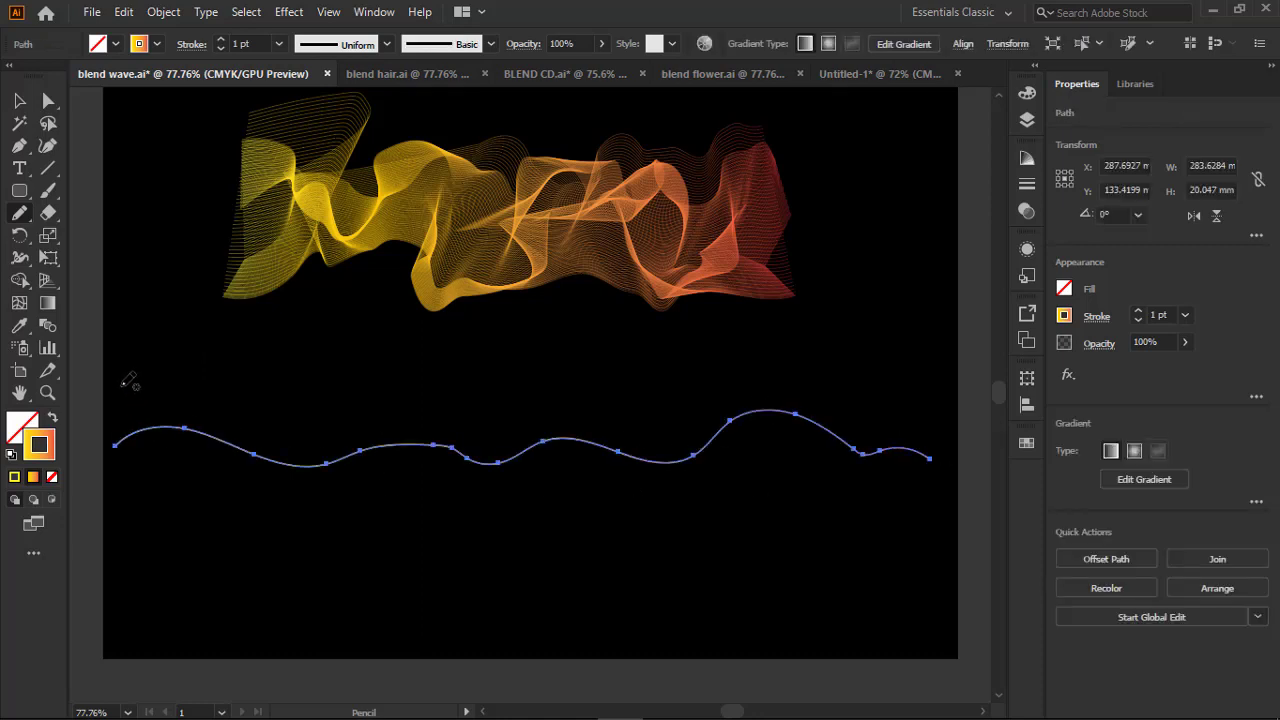
mouse_move(117, 380)
mouse_down()
mouse_move(190, 405)
mouse_move(603, 388)
mouse_move(942, 450)
mouse_up()
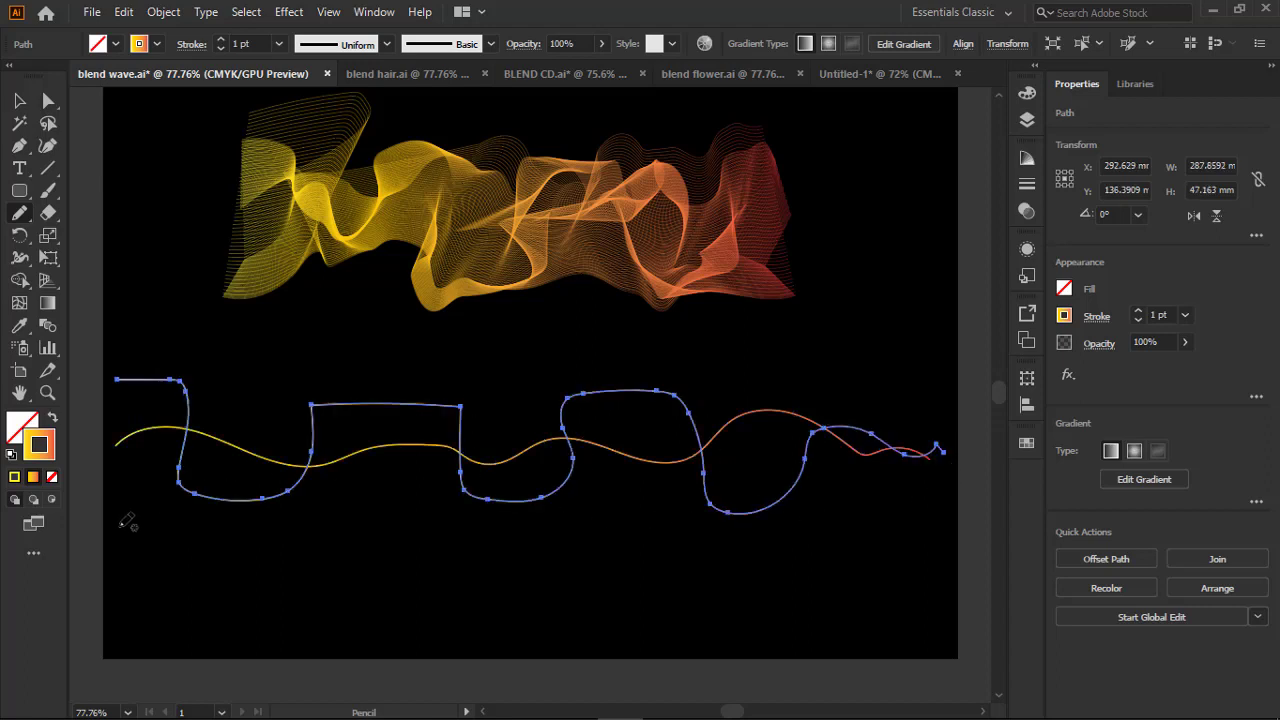
mouse_move(112, 527)
mouse_down()
mouse_move(487, 413)
mouse_move(656, 482)
mouse_move(940, 510)
mouse_up()
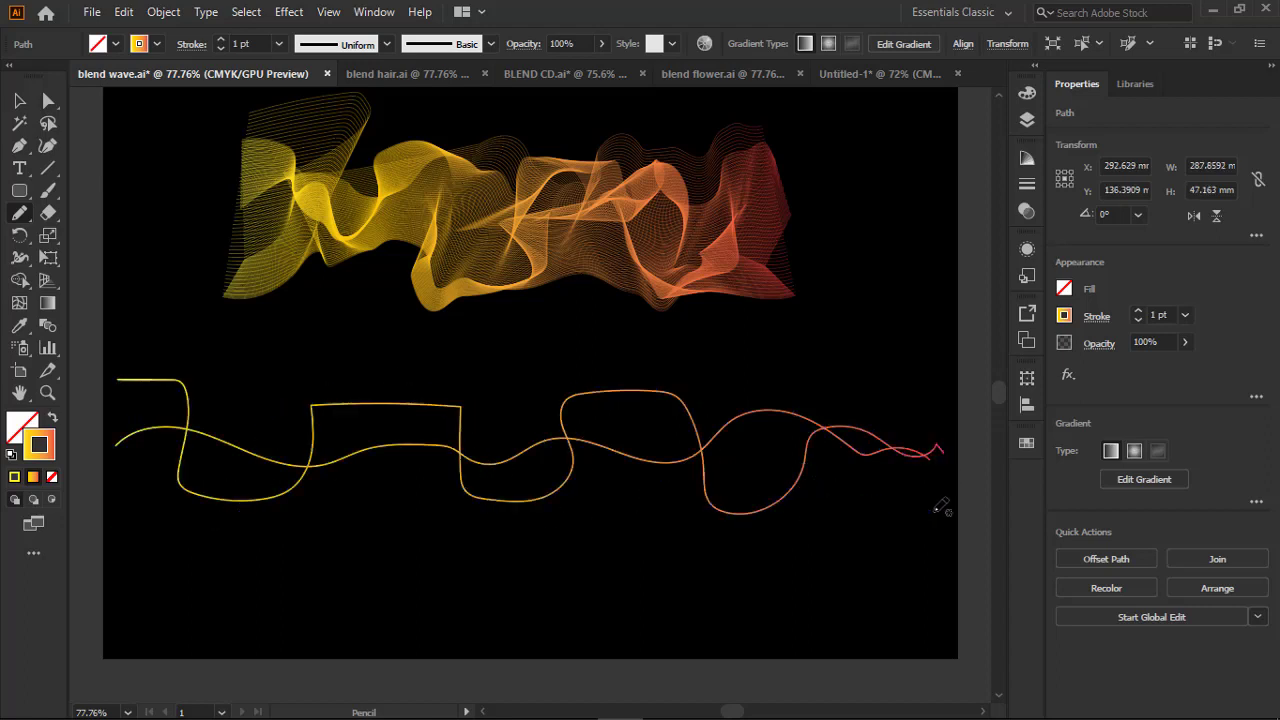
mouse_move(120, 573)
mouse_down()
mouse_move(423, 520)
mouse_move(926, 549)
mouse_up()
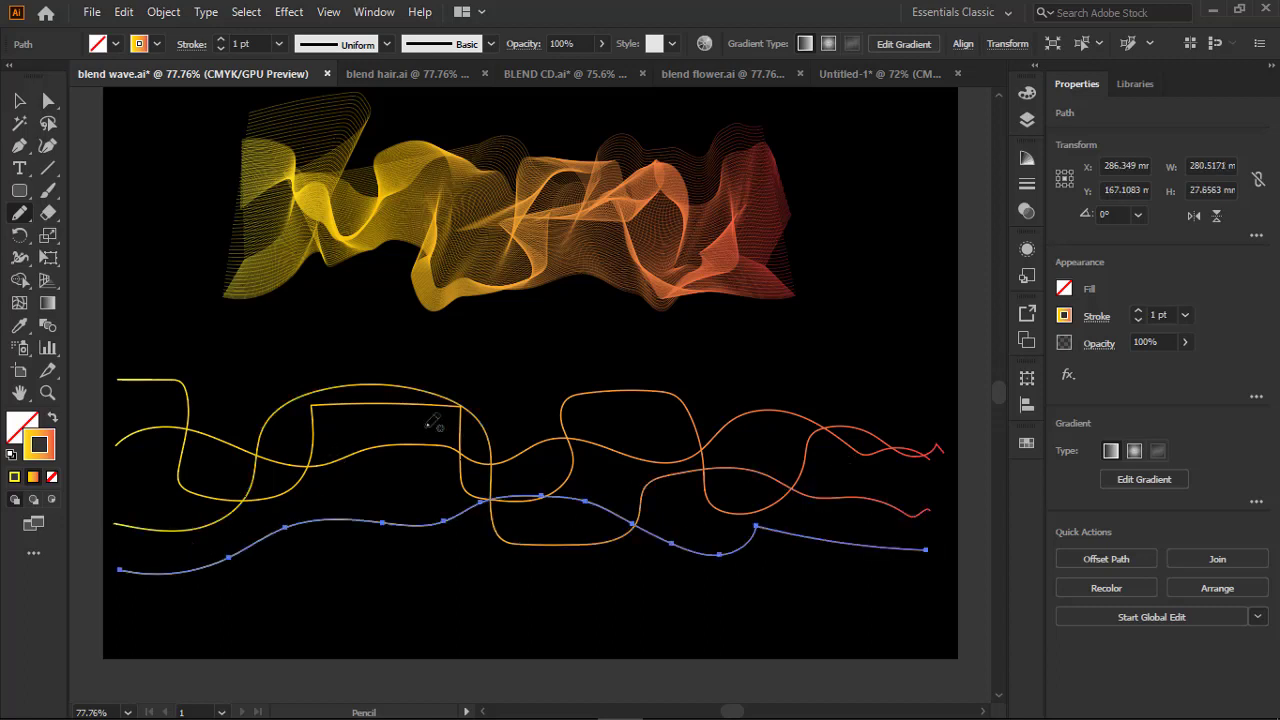
click(20, 101)
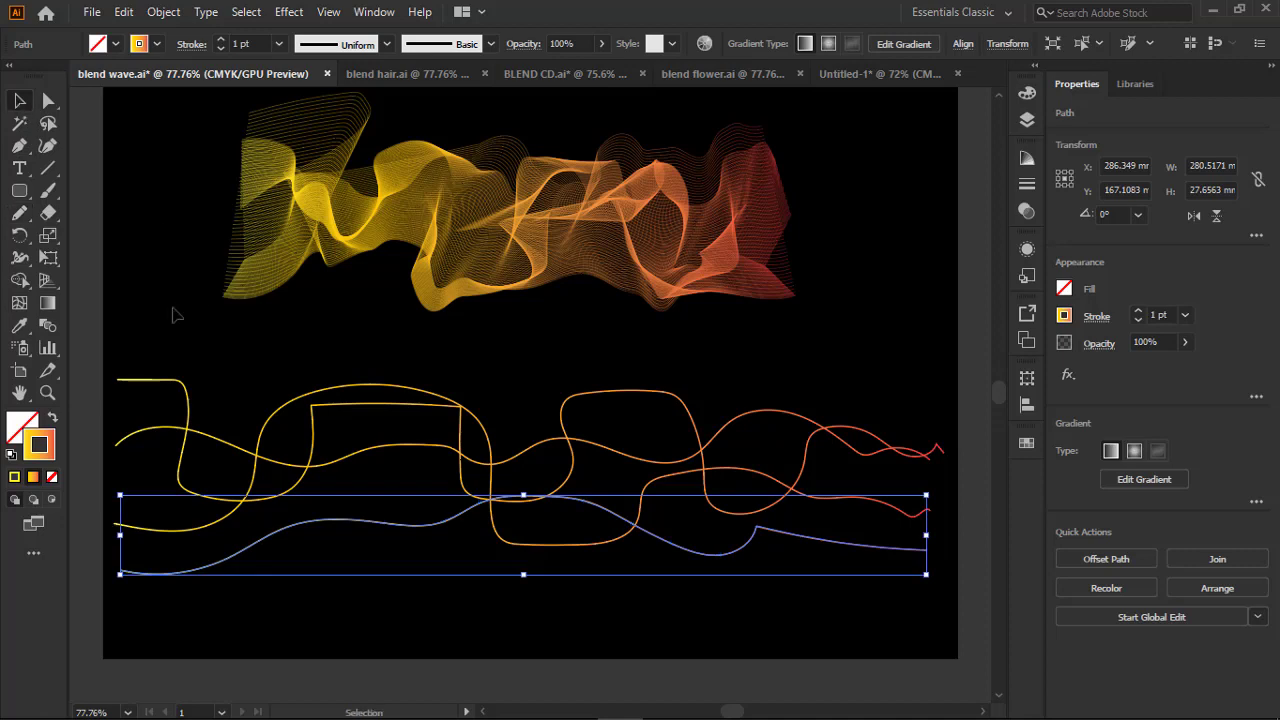
drag(96, 357, 330, 578)
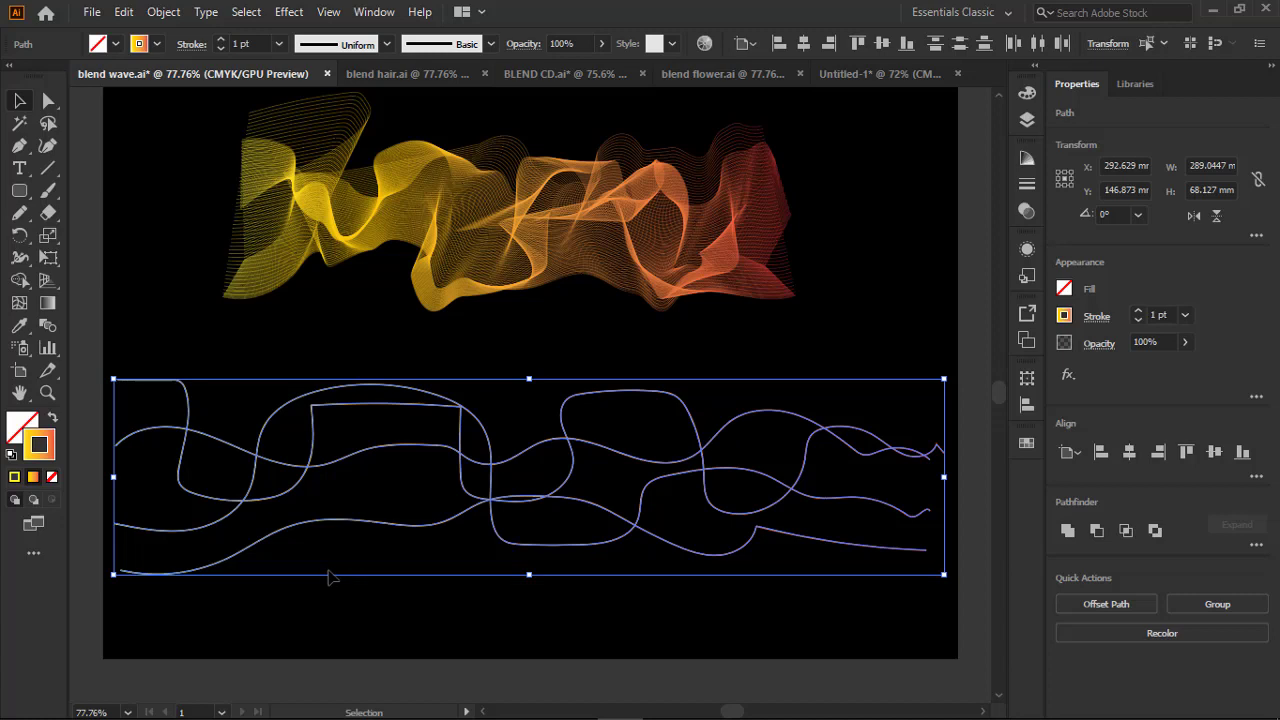
Blend the four wavy lines using Specified Steps with Preview on, previewing 19 steps.
key(ctrl)
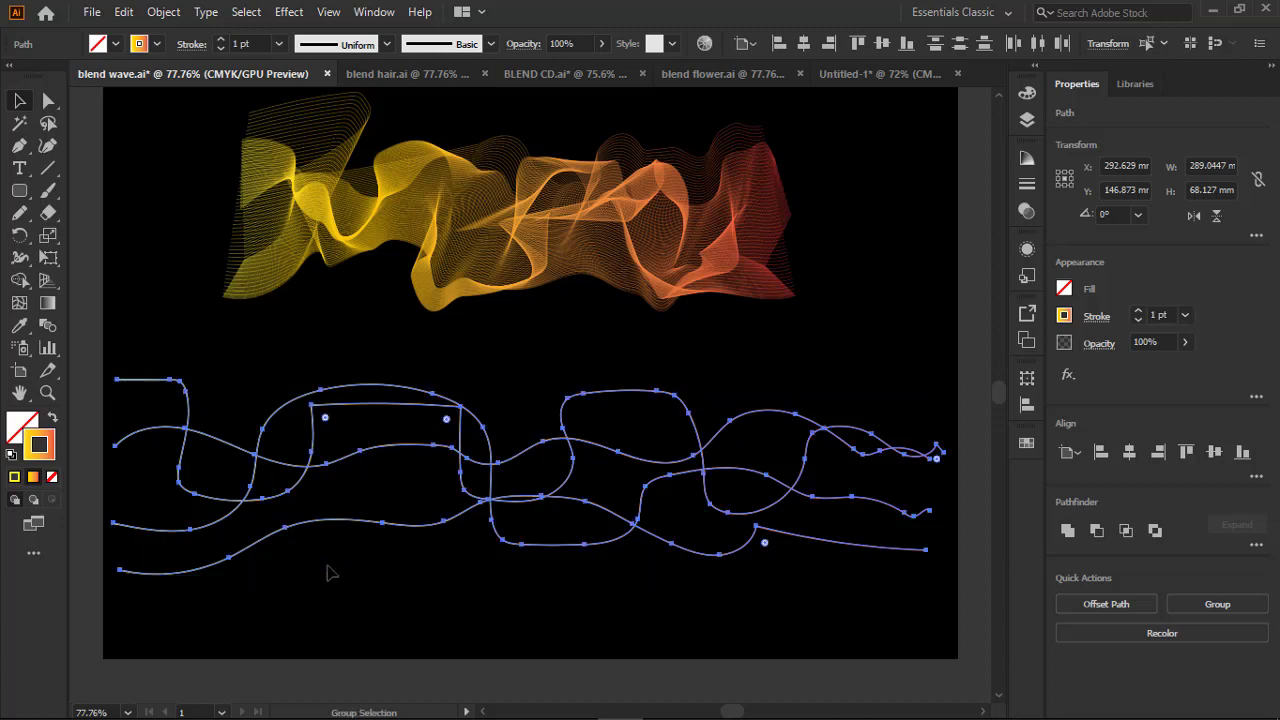
key(ctrl+alt+b)
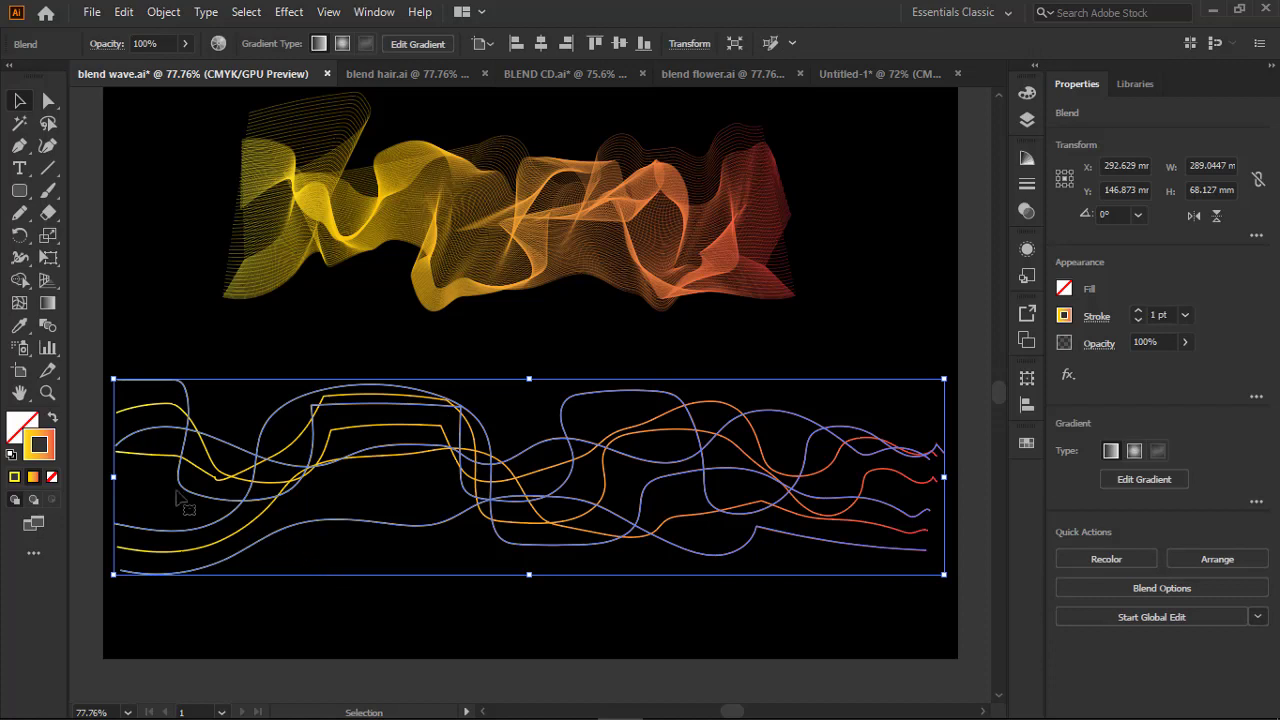
double_click(48, 327)
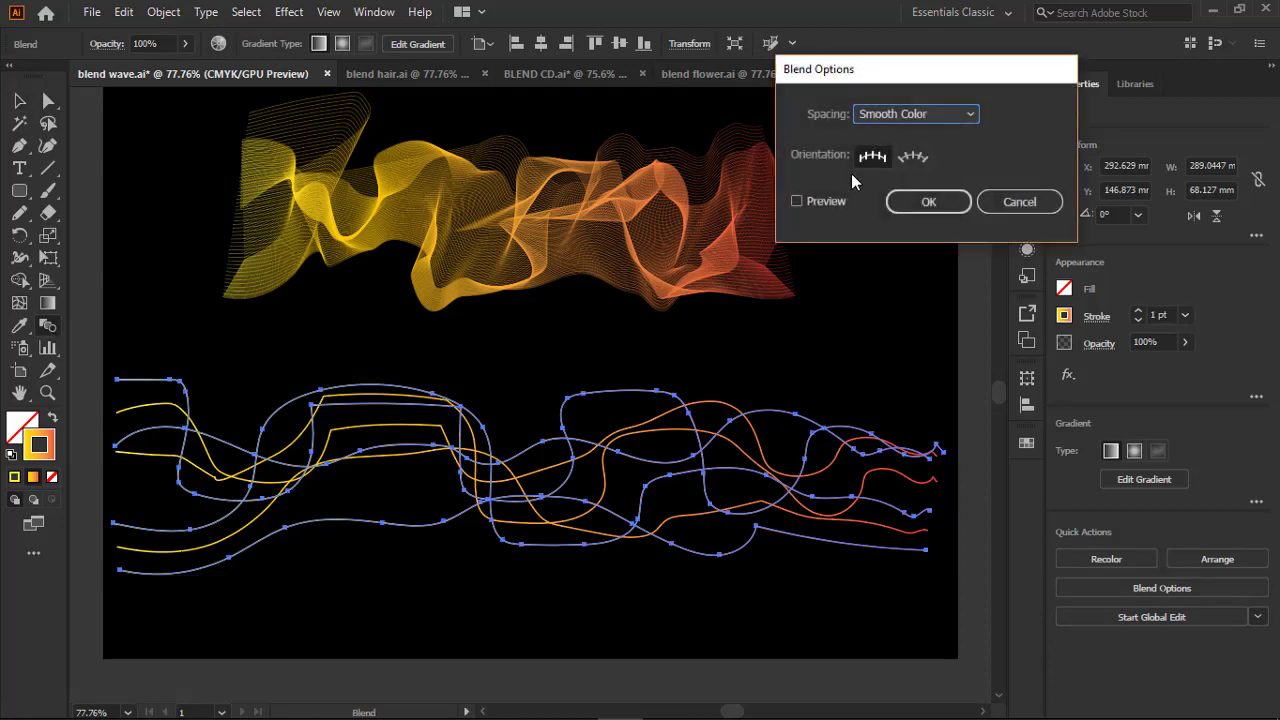
click(945, 115)
click(908, 155)
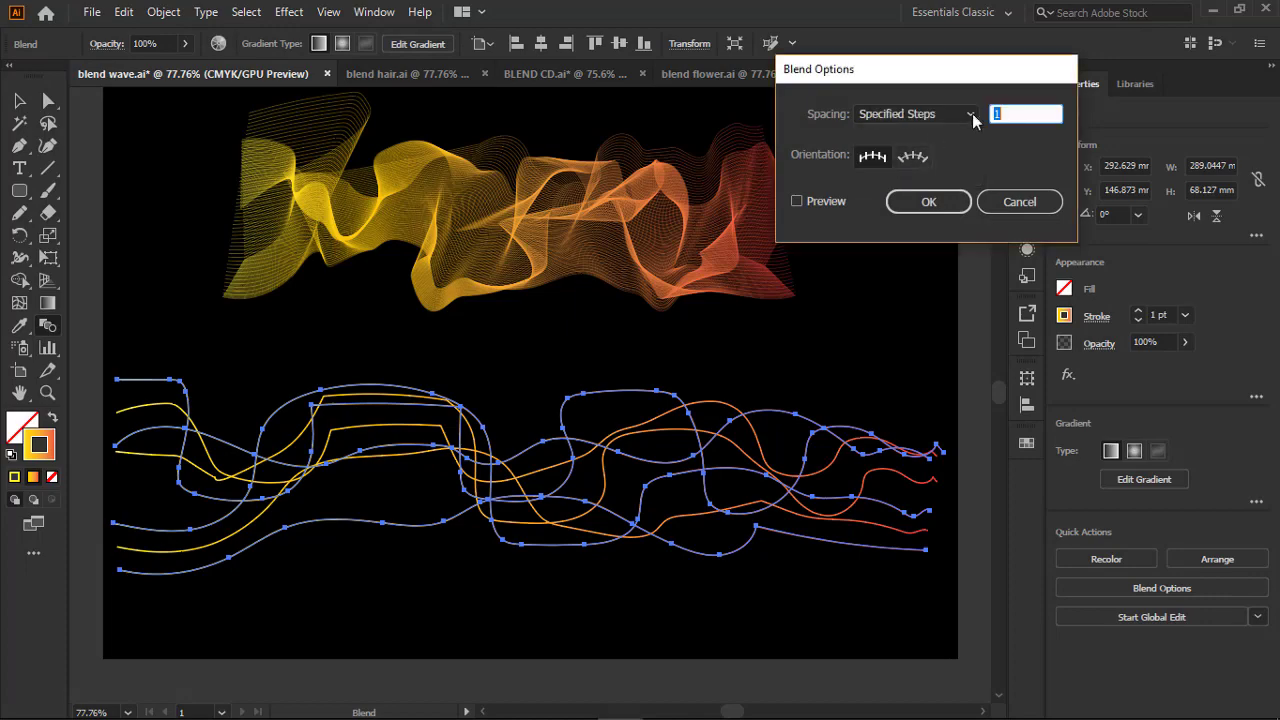
click(797, 201)
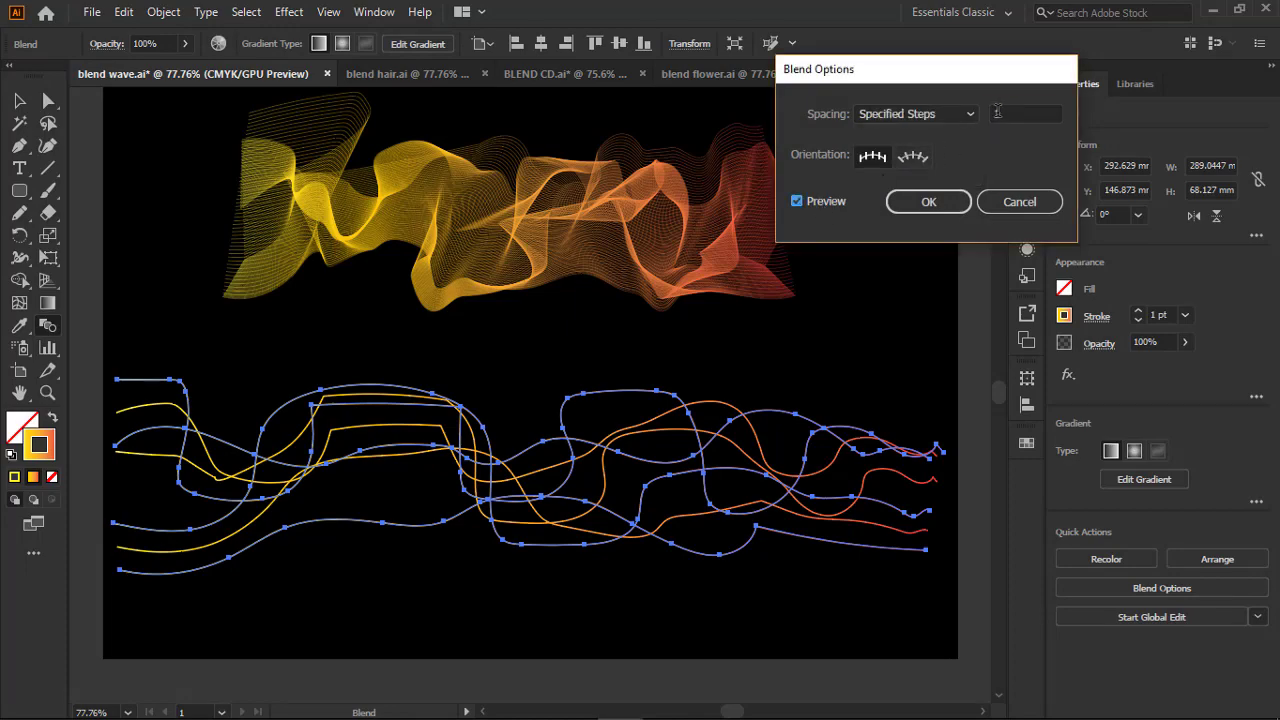
text(53)
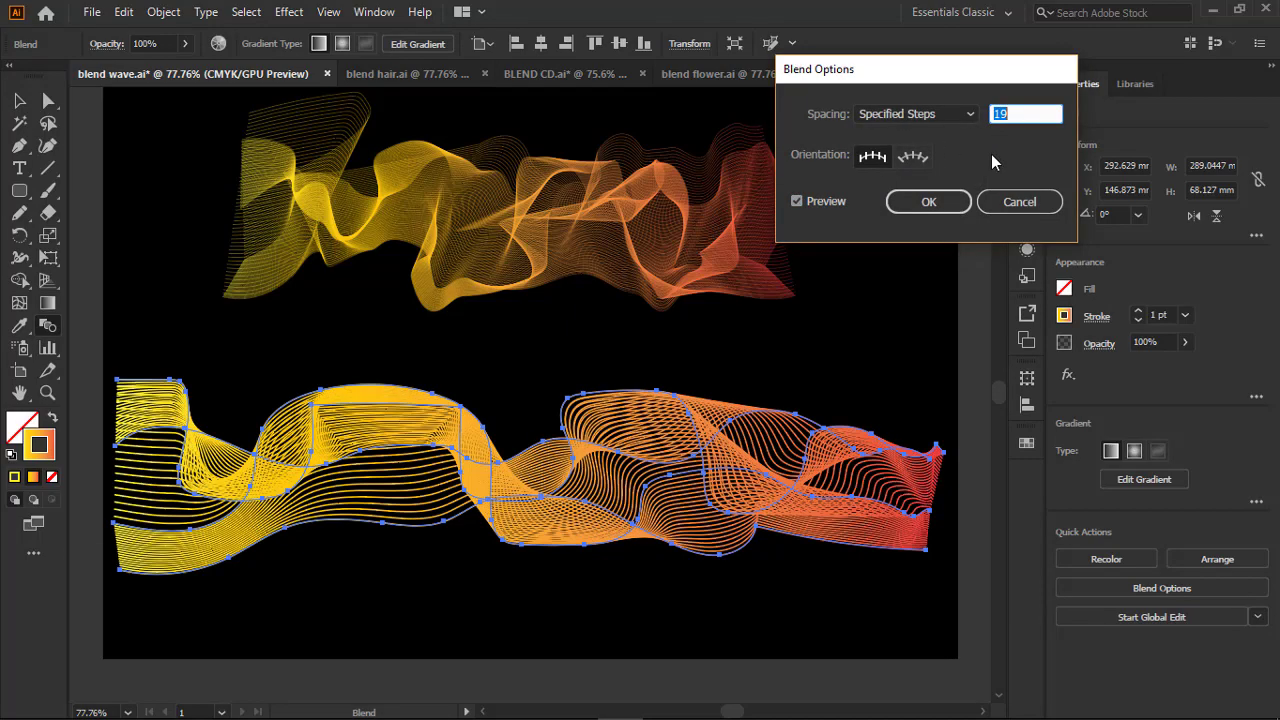
text(27)
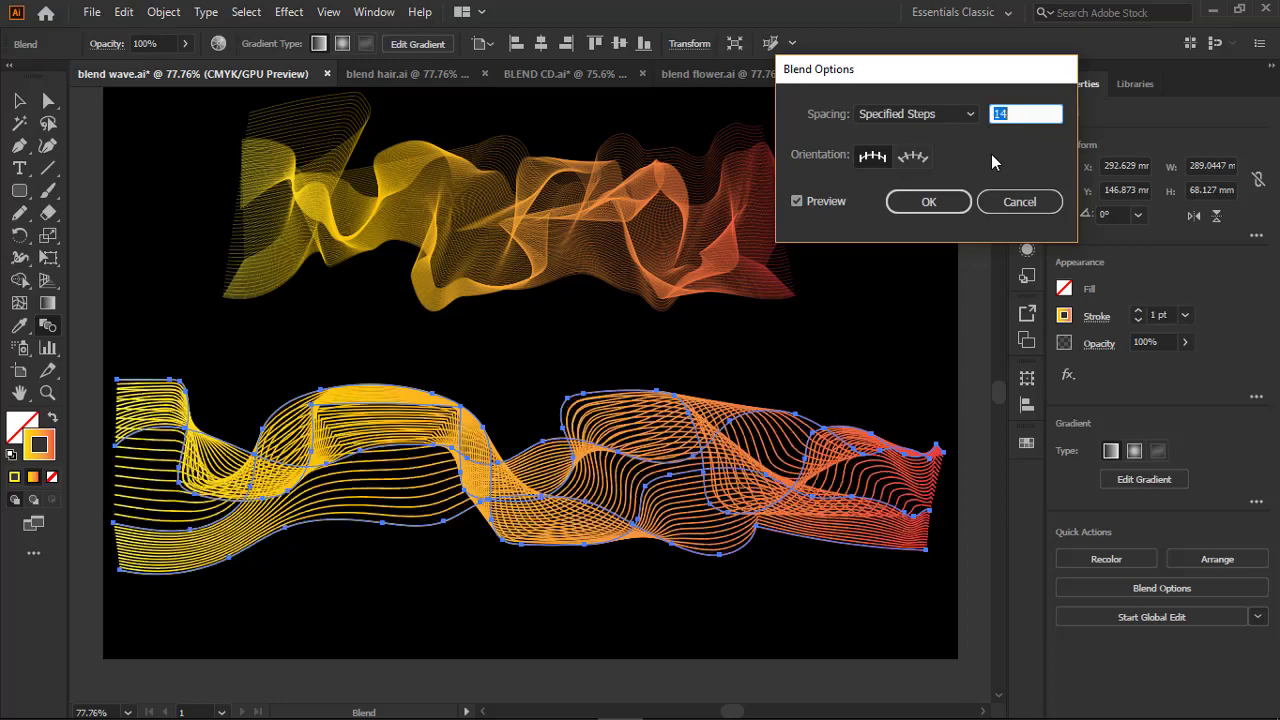
Reshape the lower blend's spine into sharp peaks and dips by dragging its anchors.
click(929, 201)
click(48, 100)
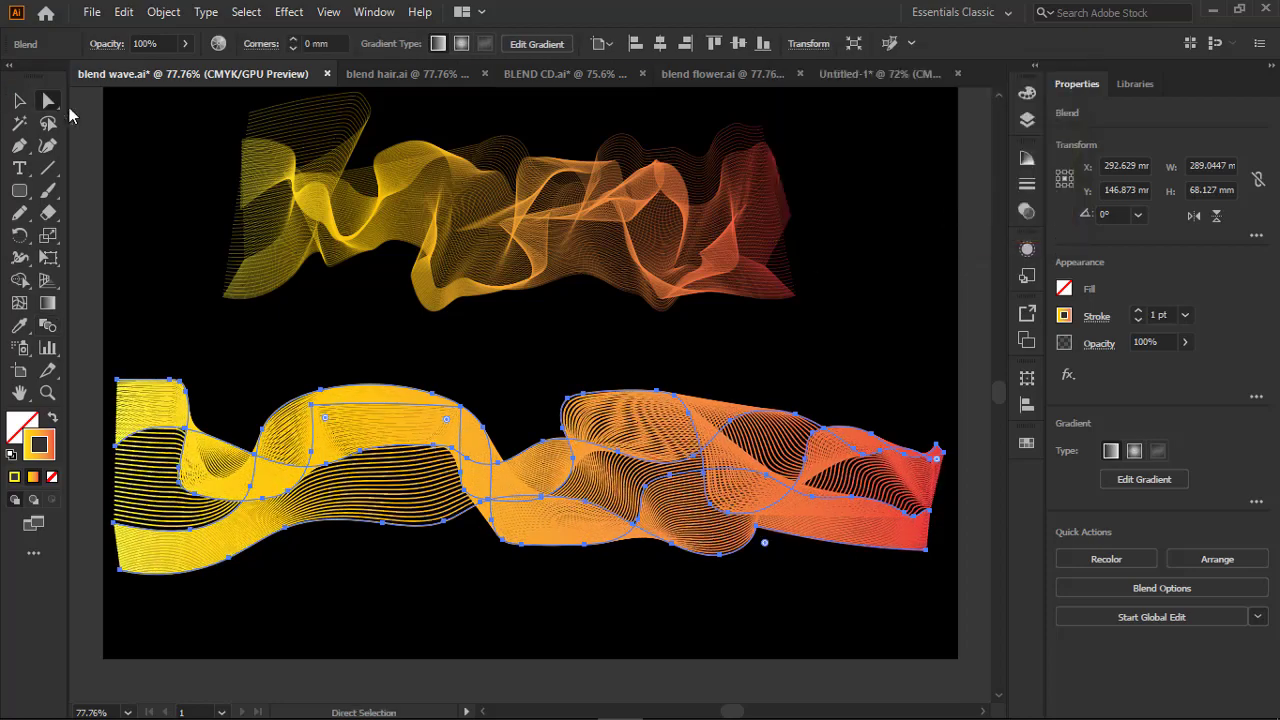
click(428, 394)
click(436, 341)
drag(441, 343, 688, 392)
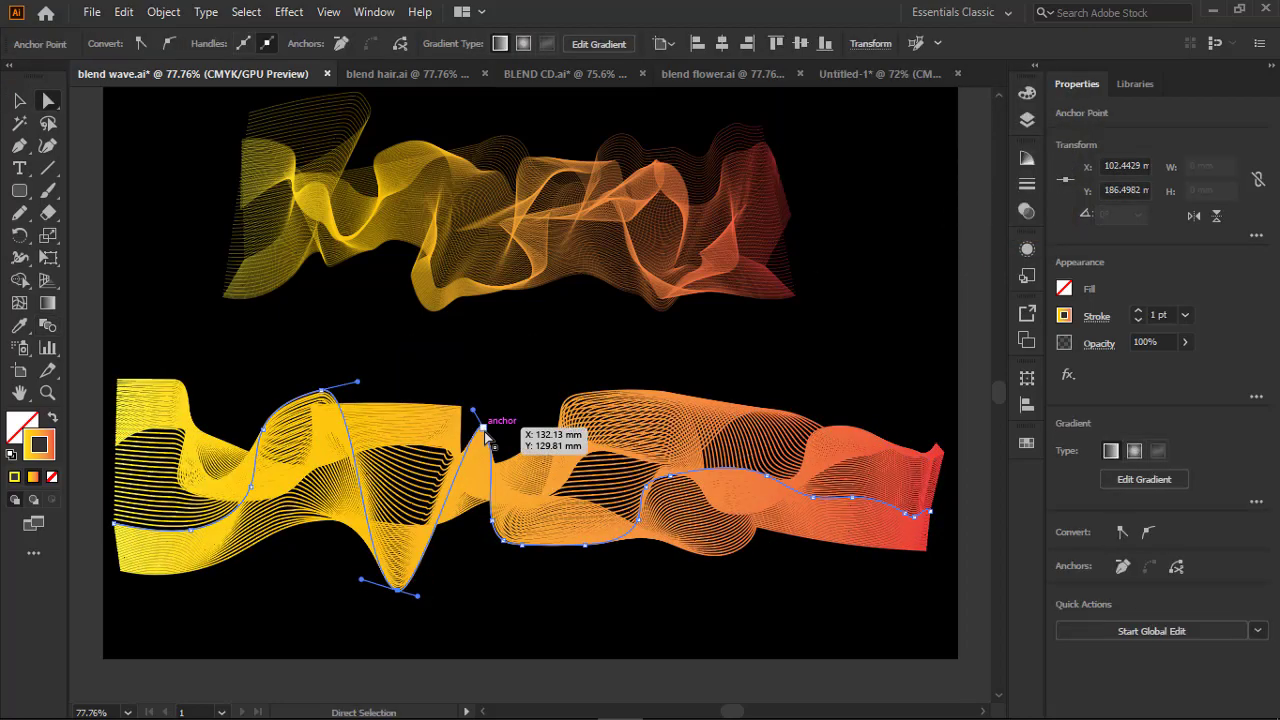
drag(852, 460, 880, 357)
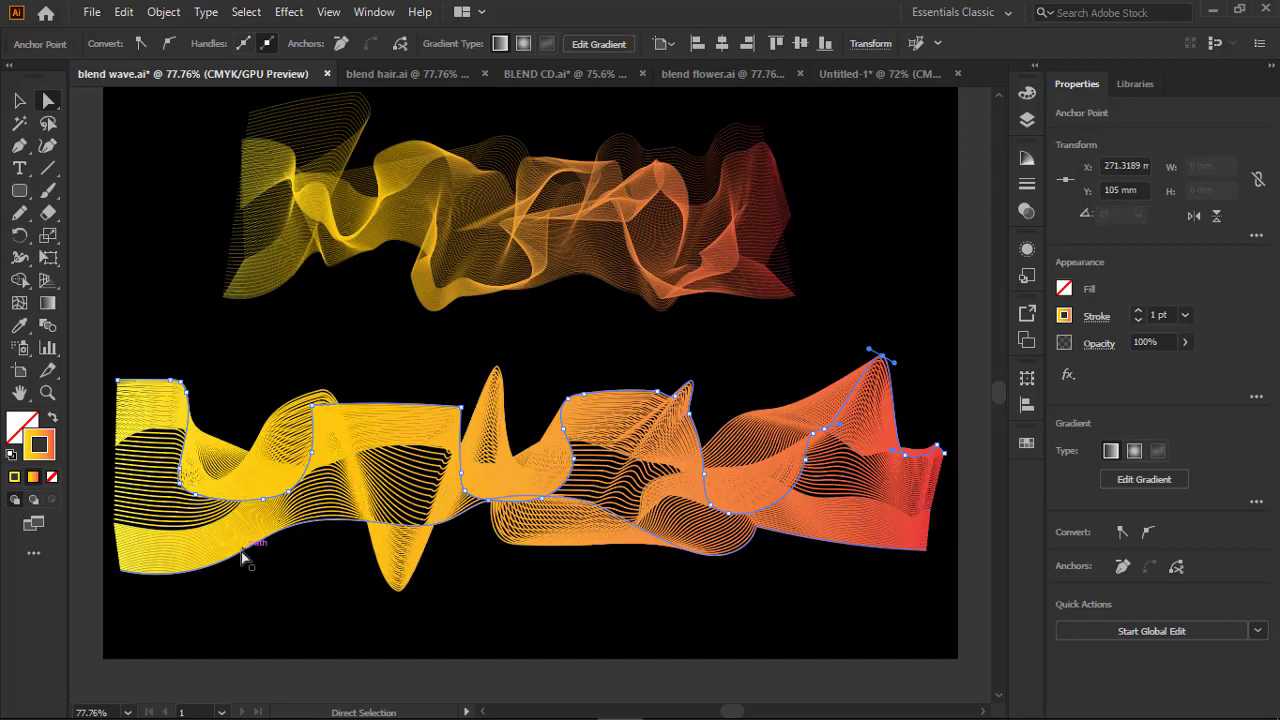
mouse_move(241, 551)
mouse_down()
mouse_move(215, 527)
mouse_move(277, 594)
mouse_move(288, 638)
mouse_up()
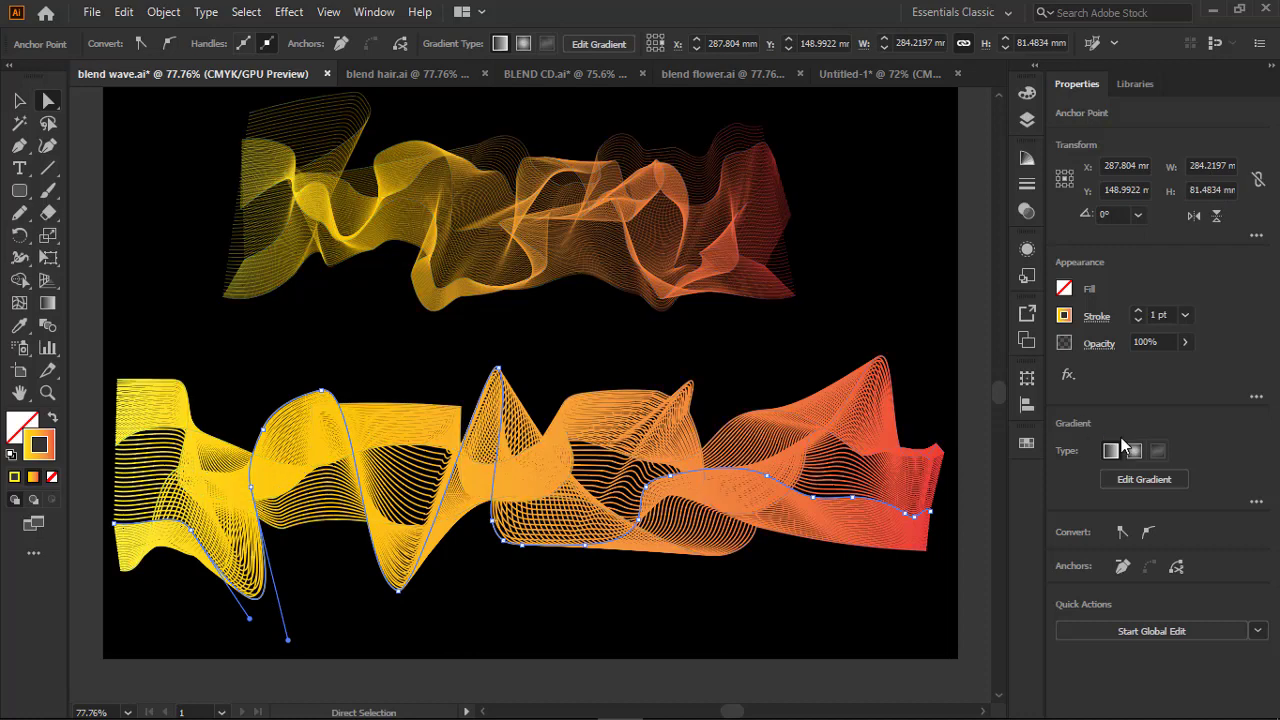
Thin the stroke to 0.25 pt and colour the whole blend's lines white.
click(1184, 315)
scroll(1247, 392, up, 2)
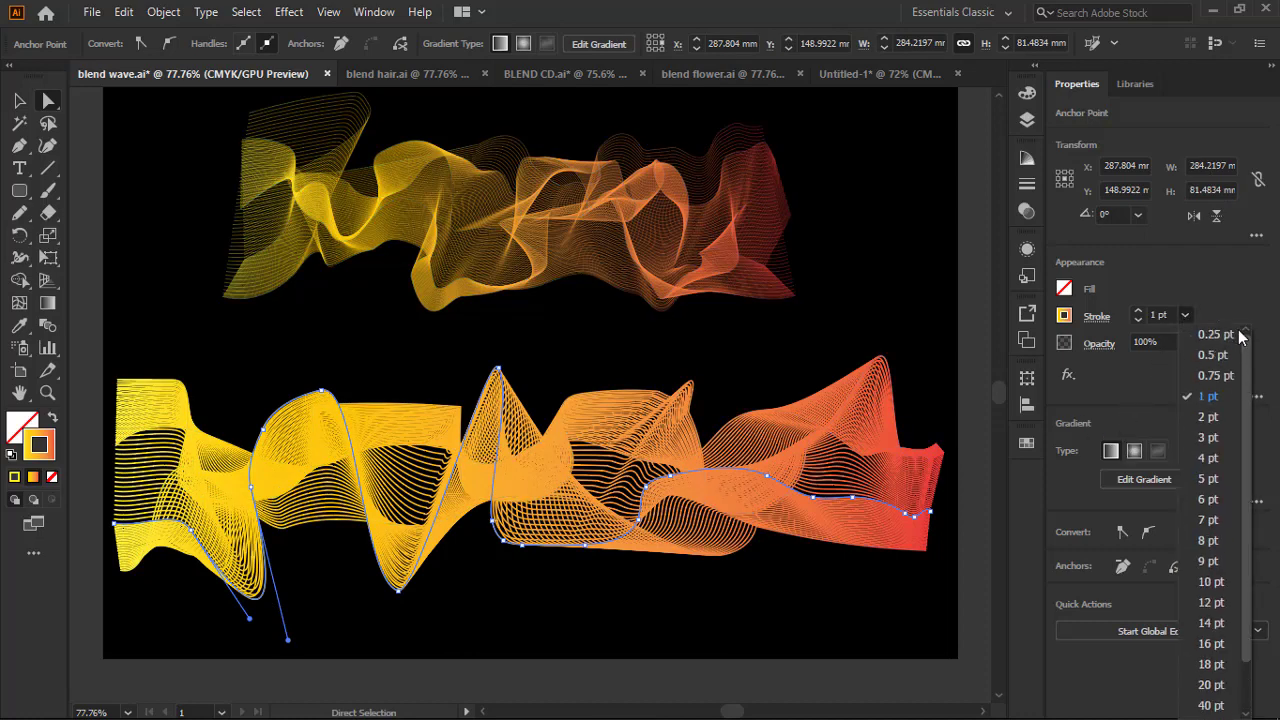
click(1199, 336)
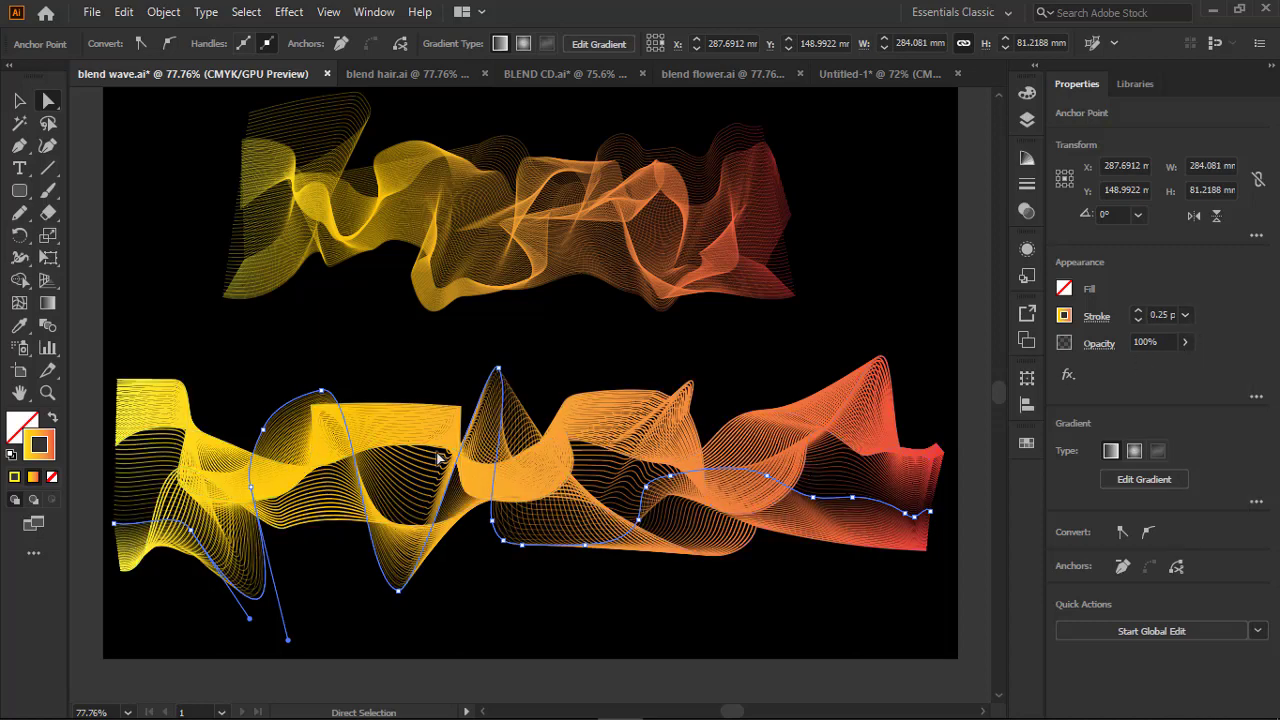
click(19, 100)
click(465, 462)
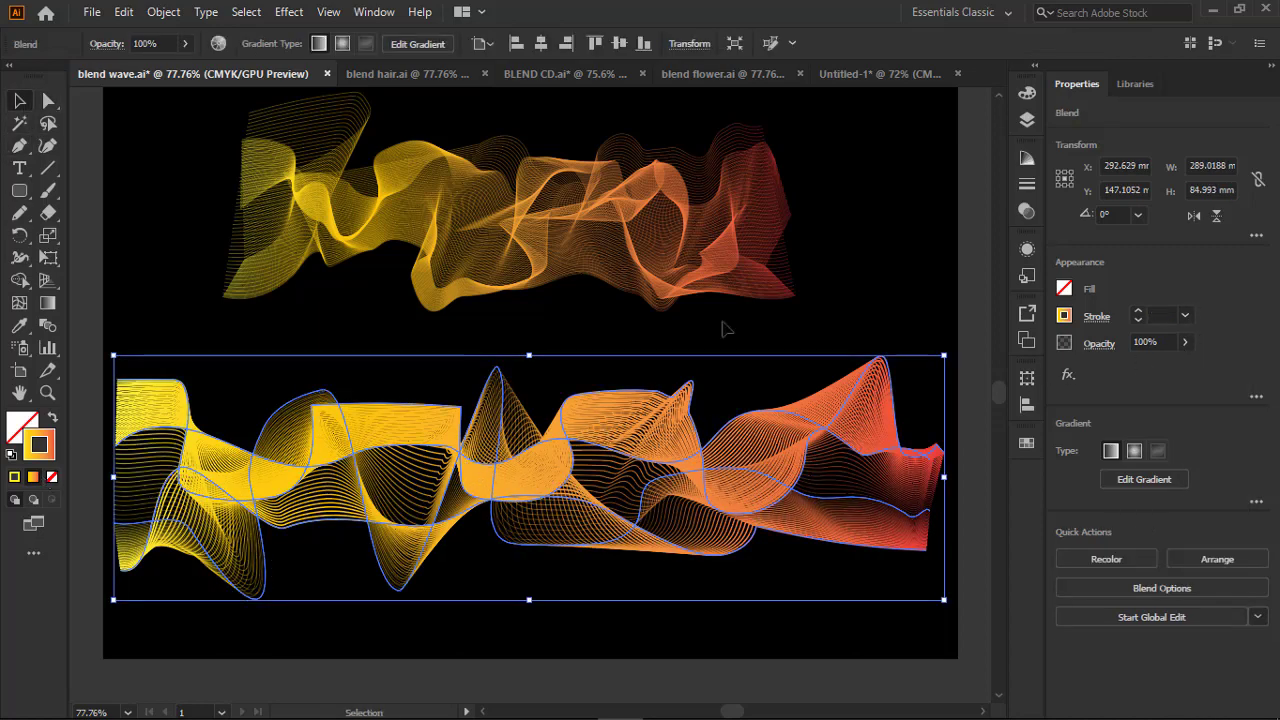
click(1027, 443)
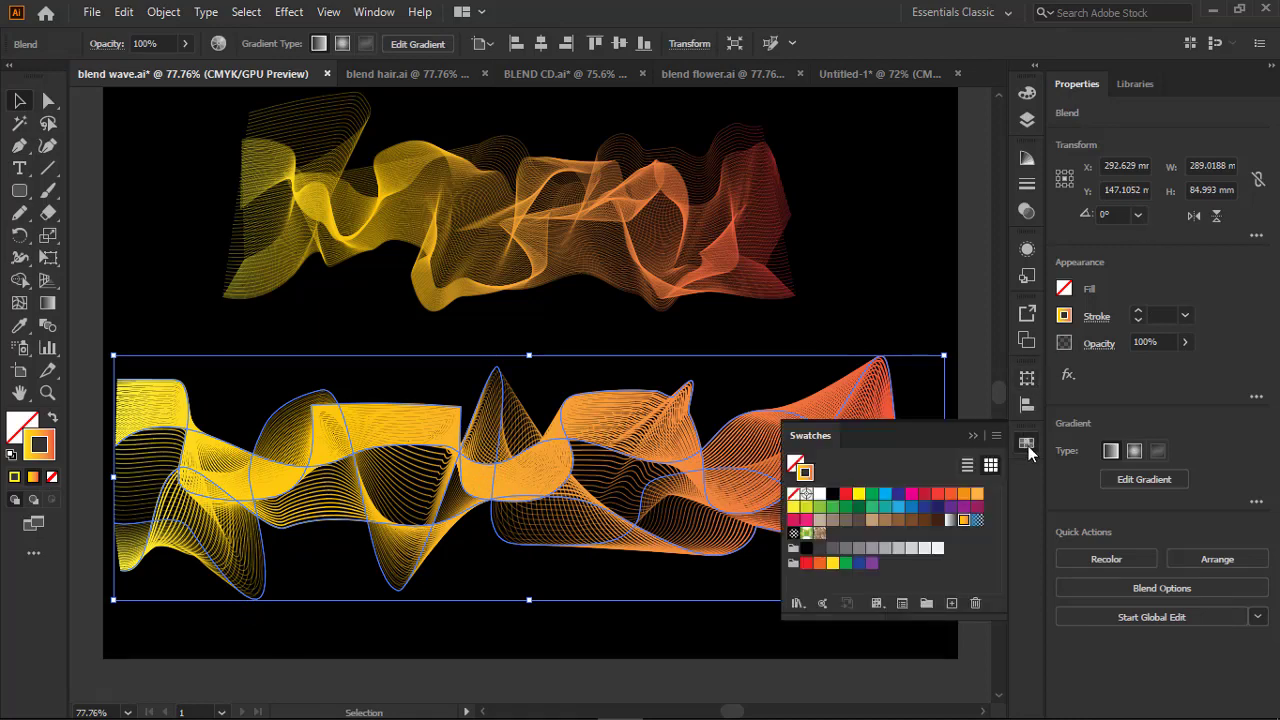
click(819, 494)
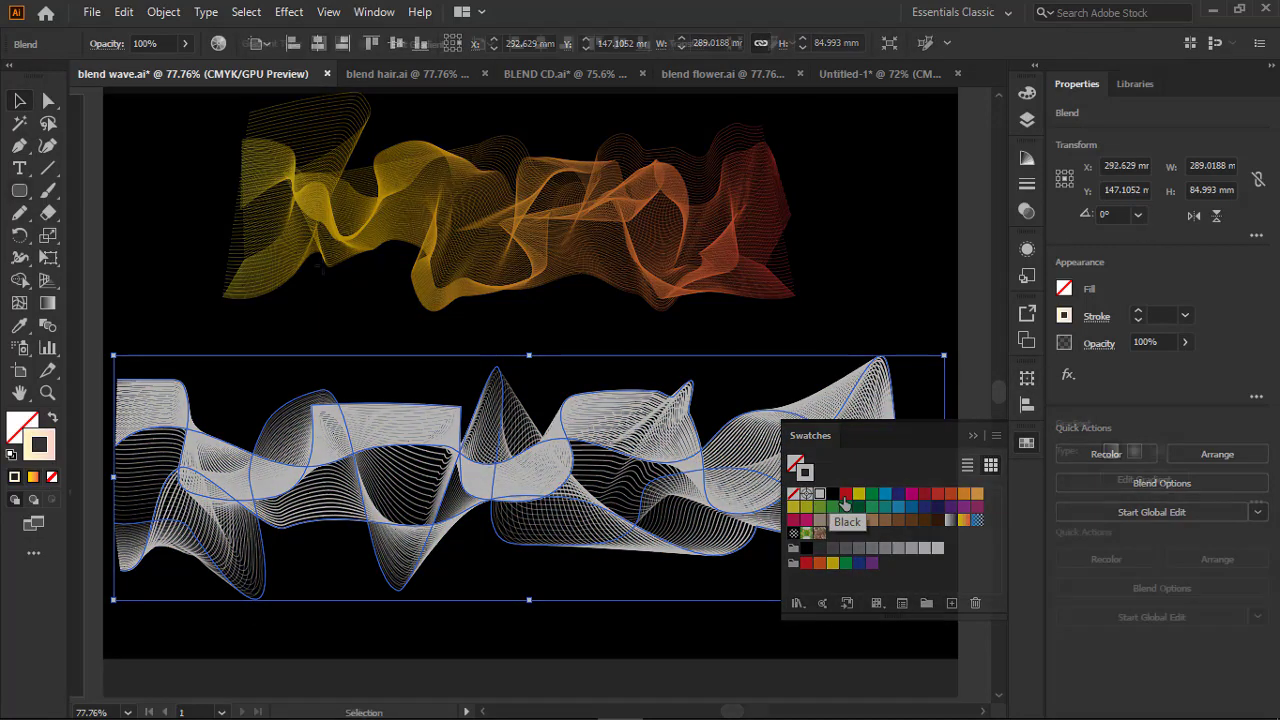
Draw a small black-outlined circle and a larger white-outlined circle.
ctrl+click(380, 318)
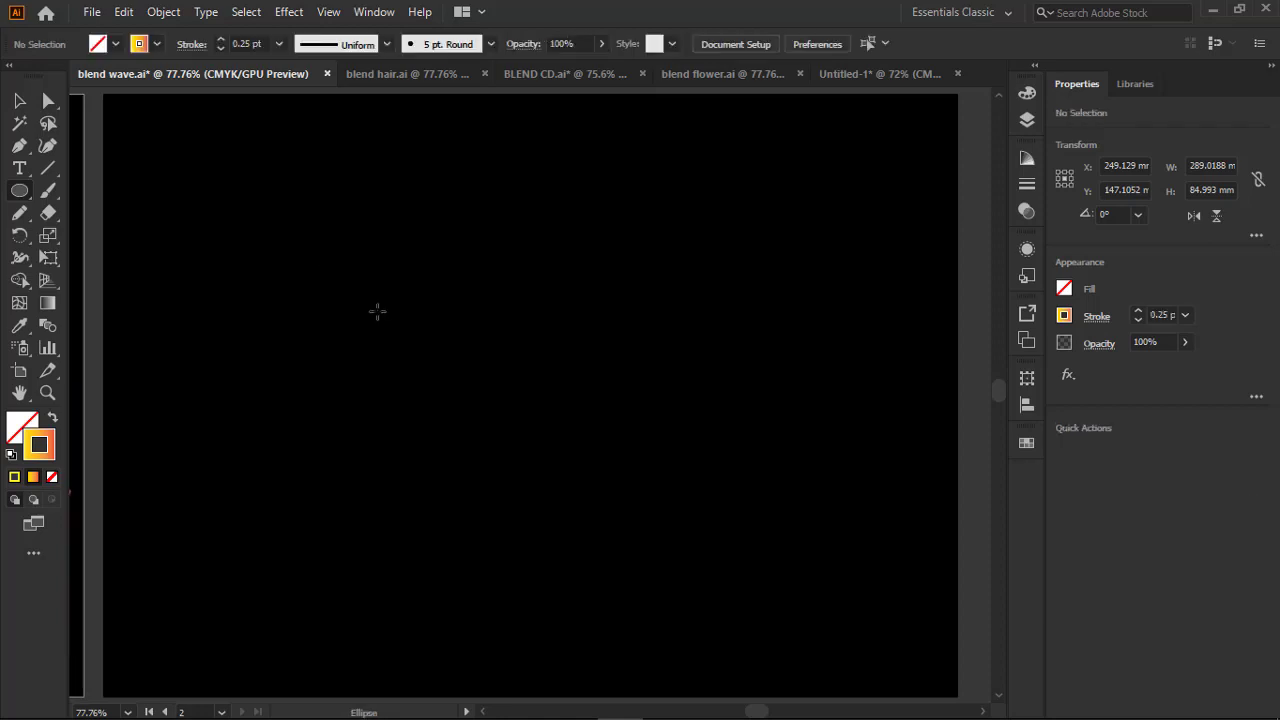
drag(345, 277, 389, 320)
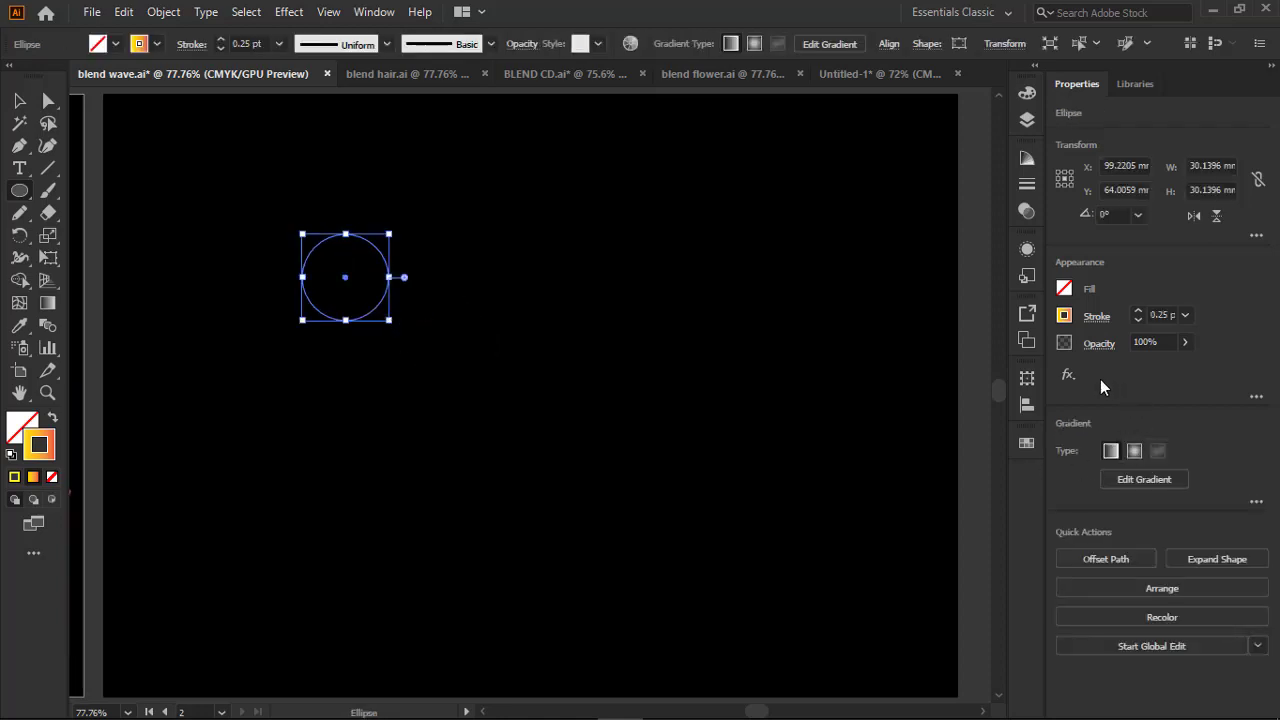
click(1026, 445)
click(832, 494)
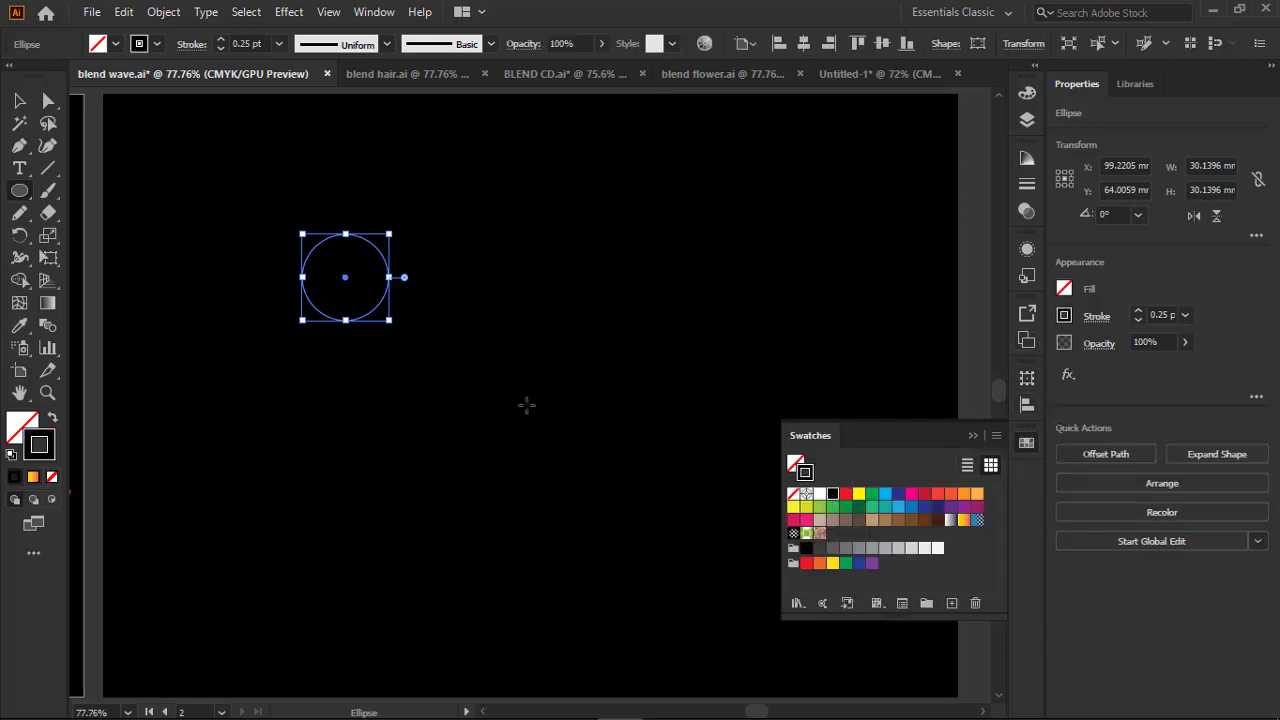
drag(273, 284, 624, 622)
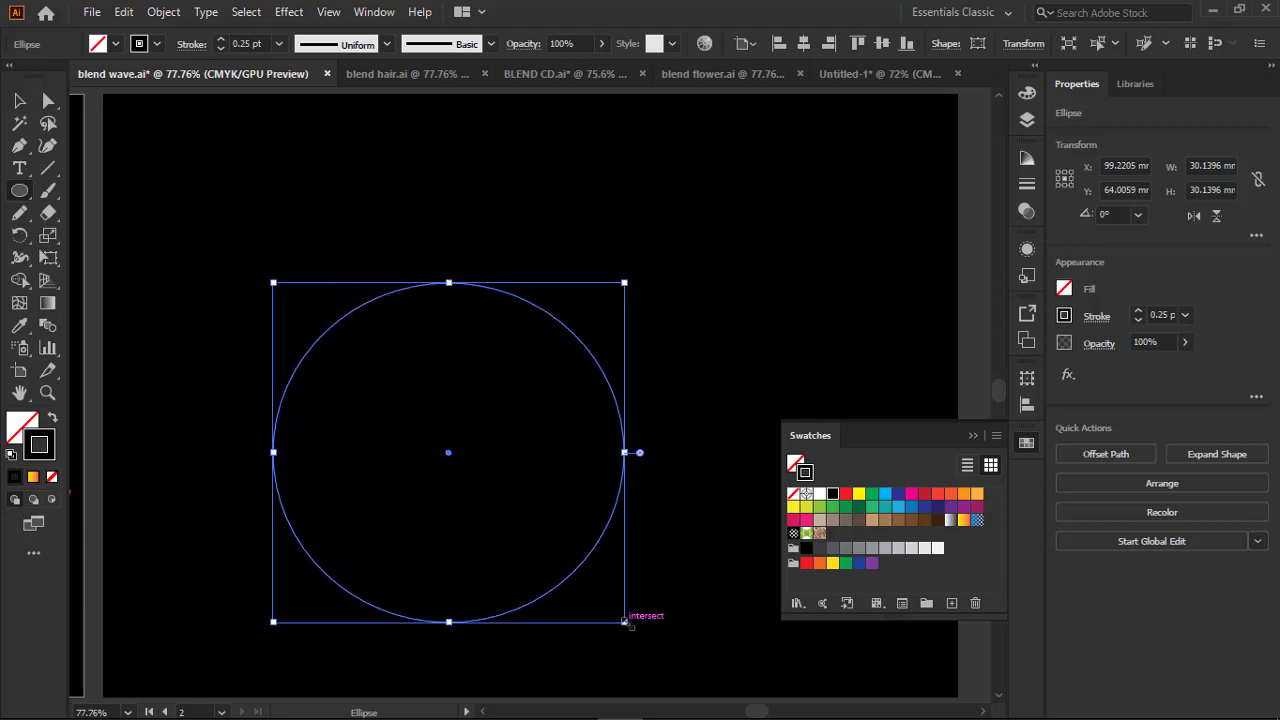
click(820, 494)
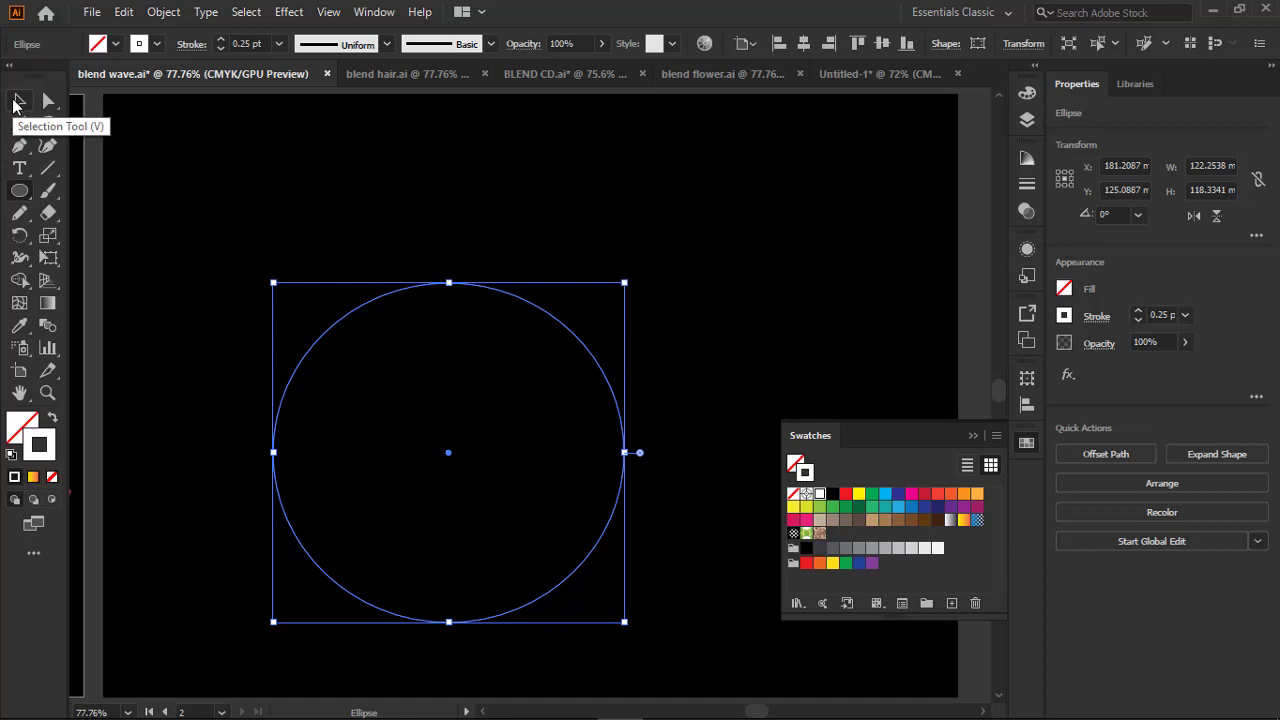
Select both circles and blend them with 54 specified steps.
click(18, 102)
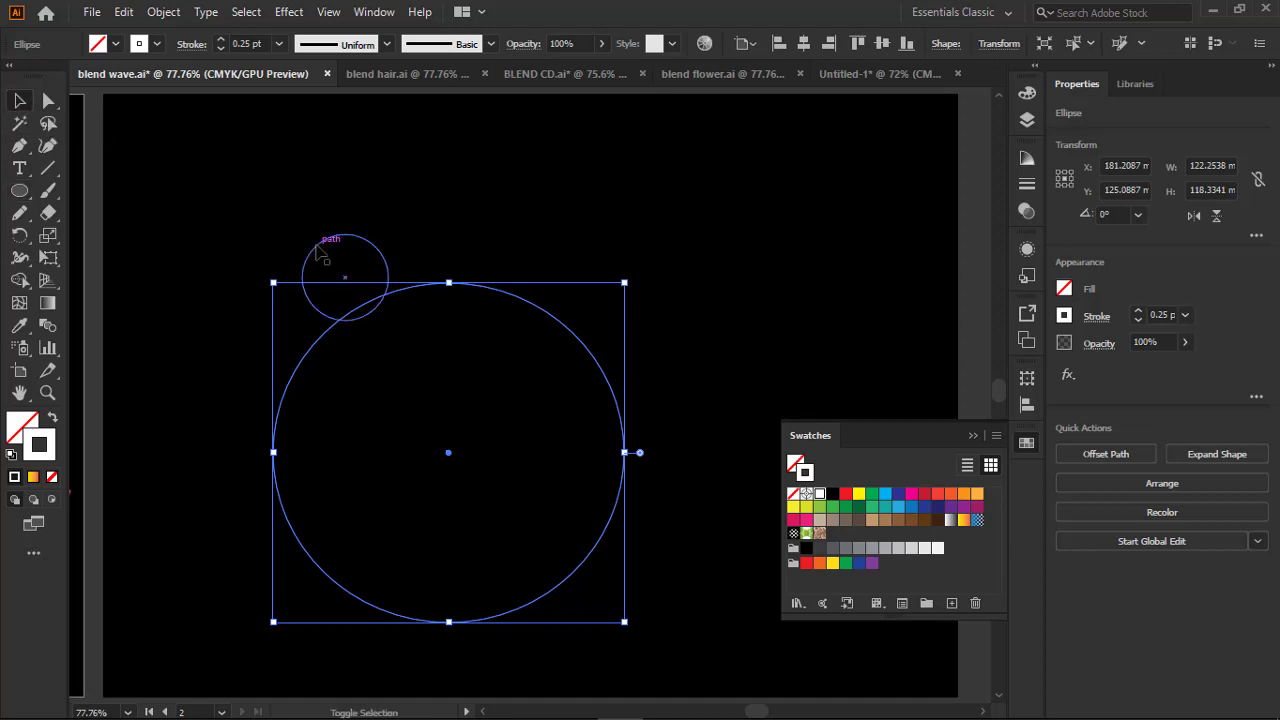
shift+click(317, 250)
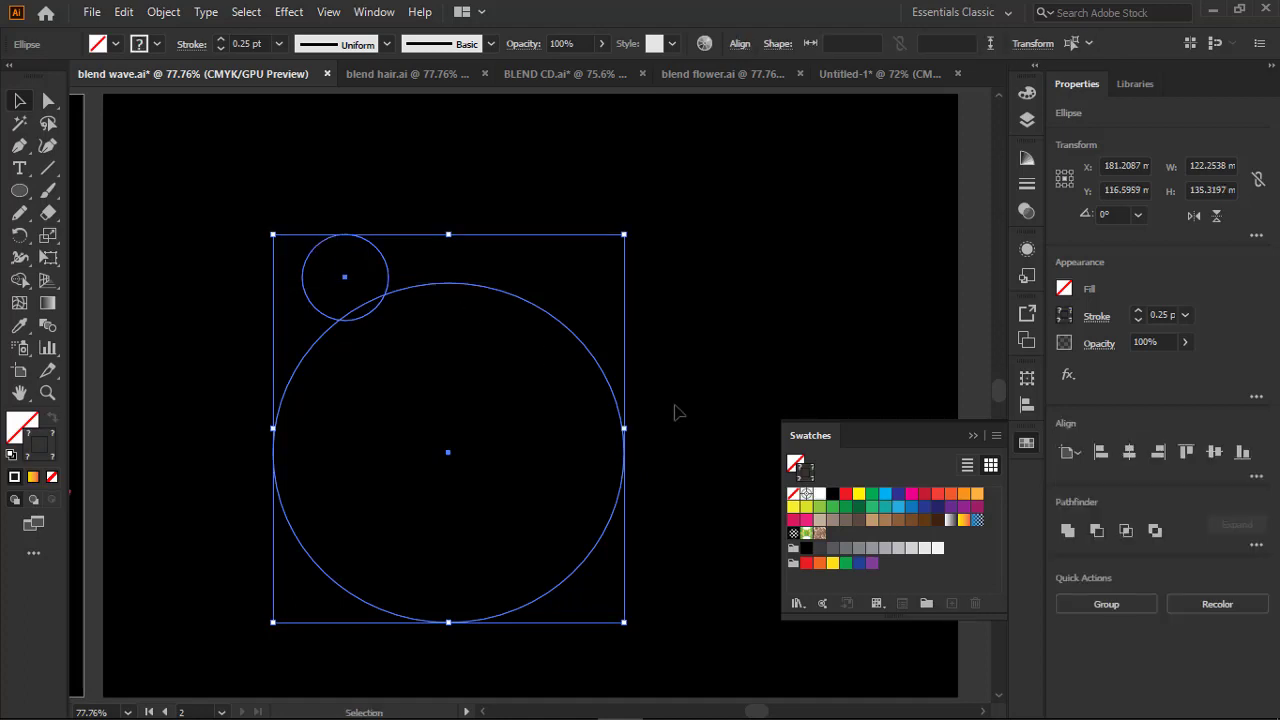
key(w)
key(ctrl+alt+b)
key(Return)
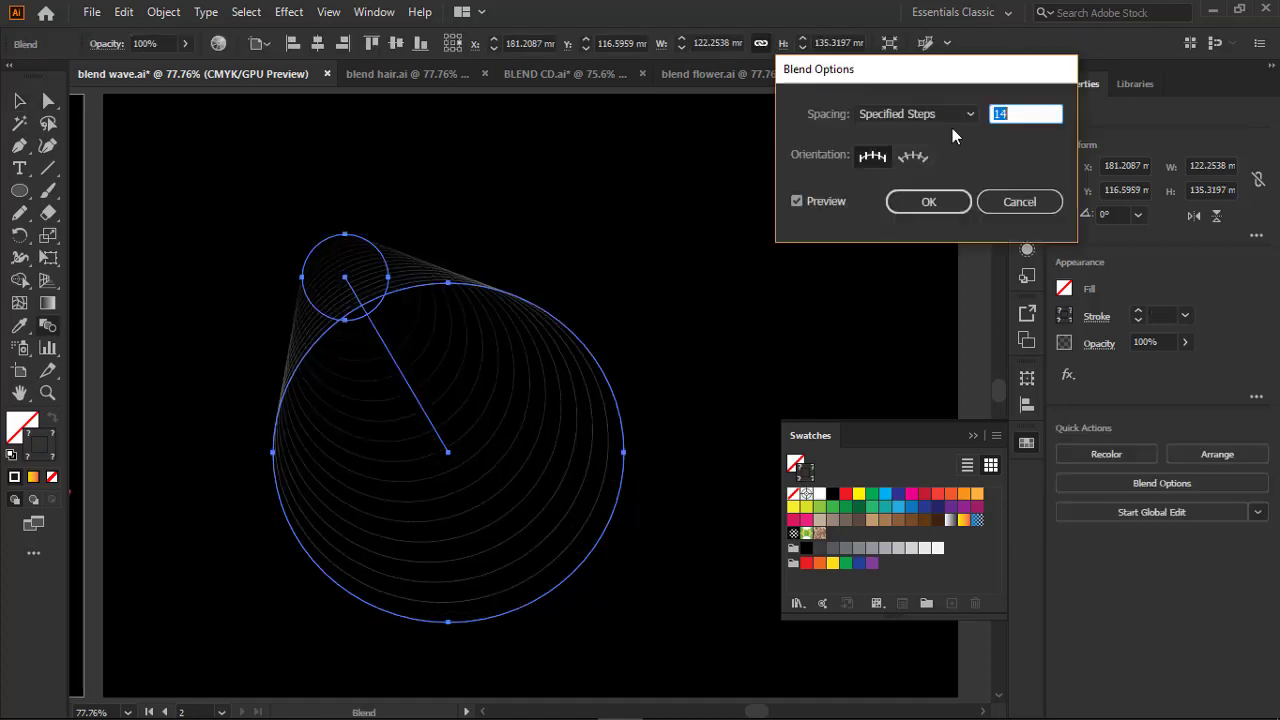
key(Up)
key(Up)
key(Up)
key(Up)
key(Up)
key(Up)
key(Up)
key(Up)
key(Up)
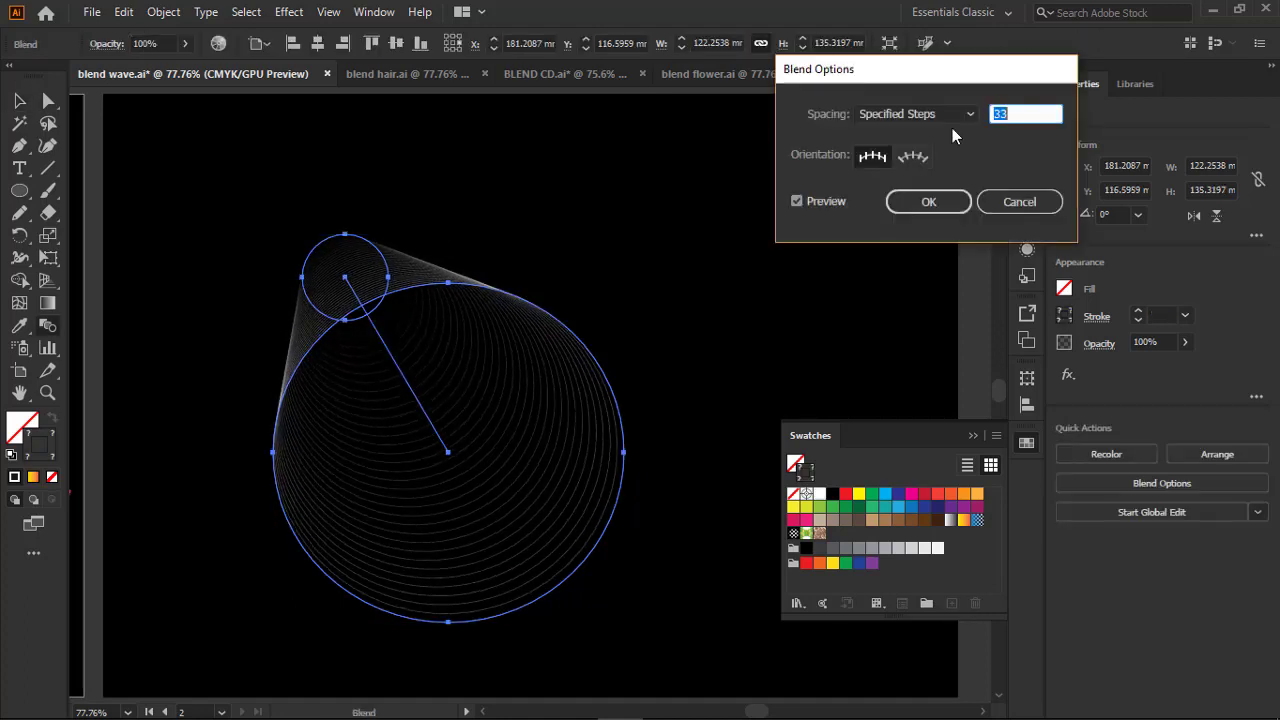
key(Up)
key(Up)
key(Up)
key(Up)
key(Up)
key(Up)
key(Up)
key(Up)
key(Up)
key(Up)
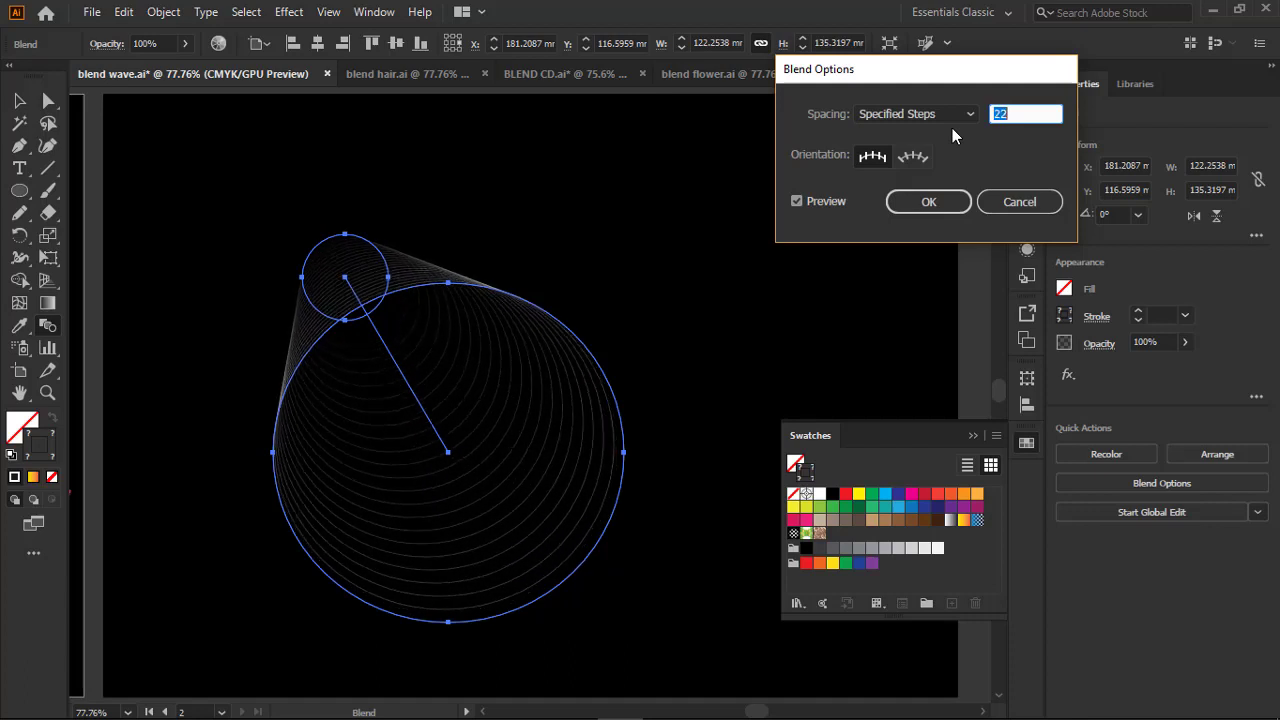
key(Up)
key(Up)
key(Up)
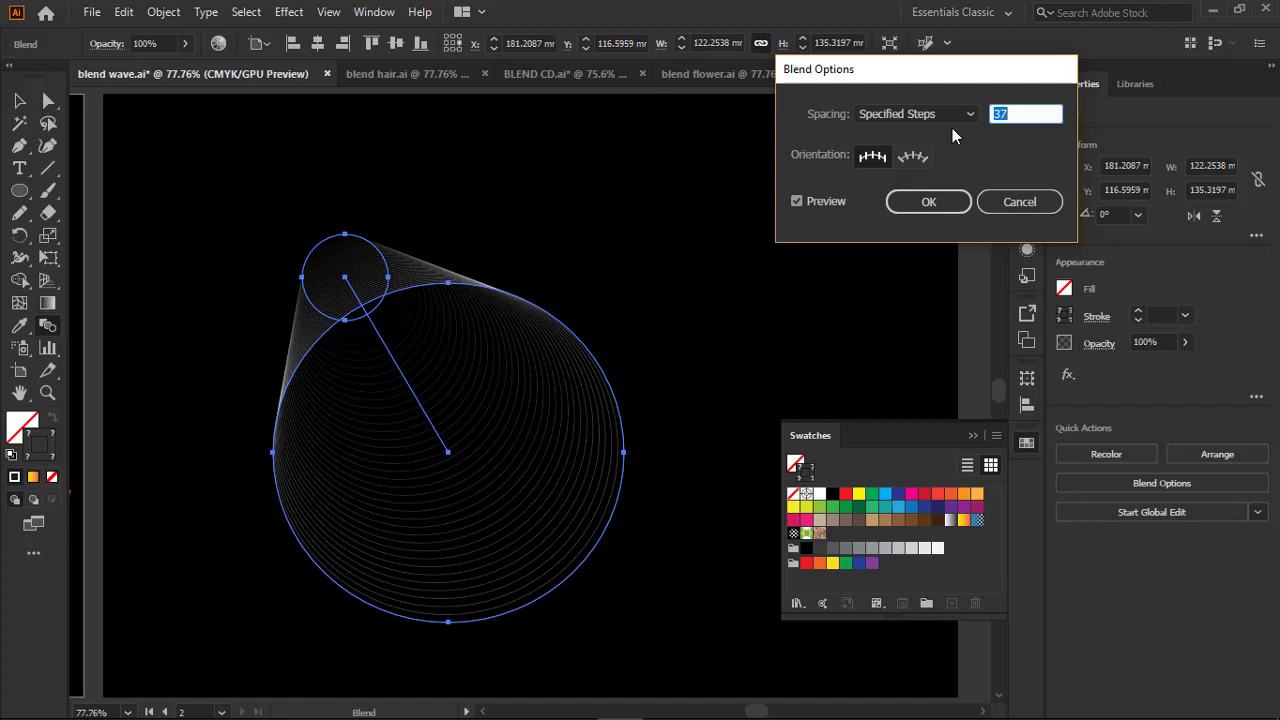
key(Up)
key(Up)
key(Up)
key(Up)
key(Up)
key(Up)
key(Up)
key(Up)
key(Up)
key(Up)
key(Up)
key(Up)
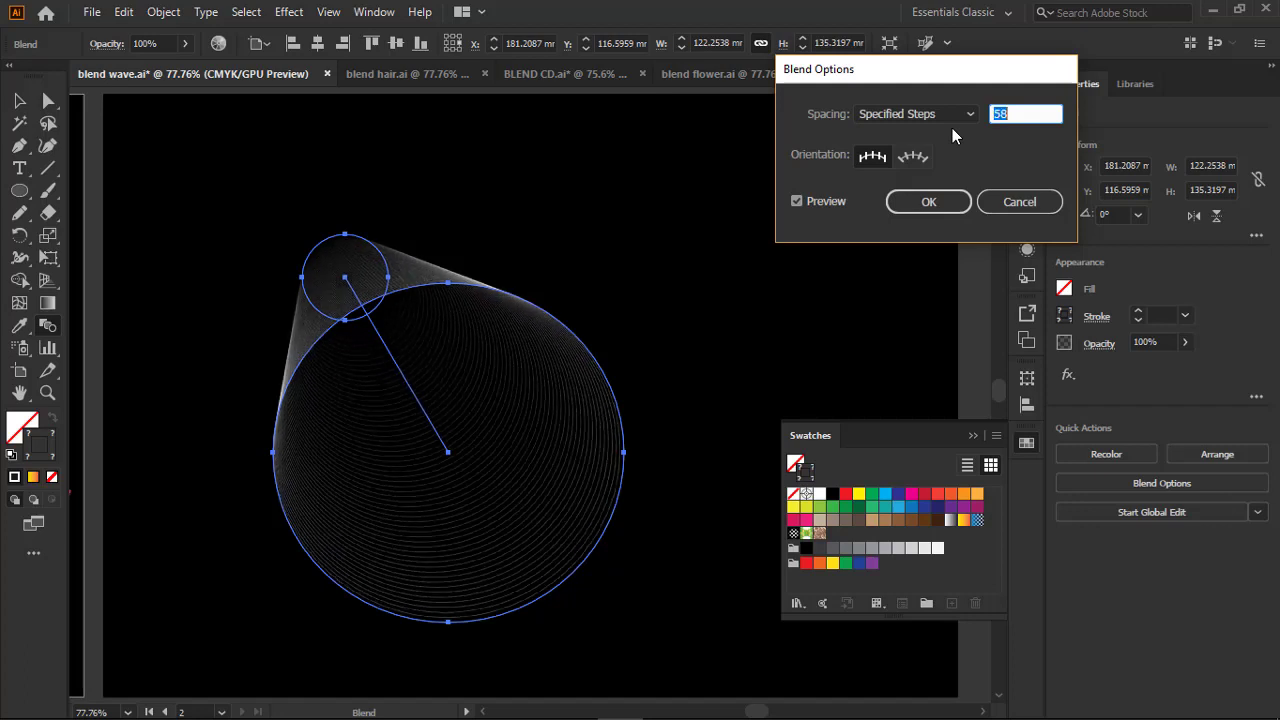
key(Up)
key(Up)
key(Up)
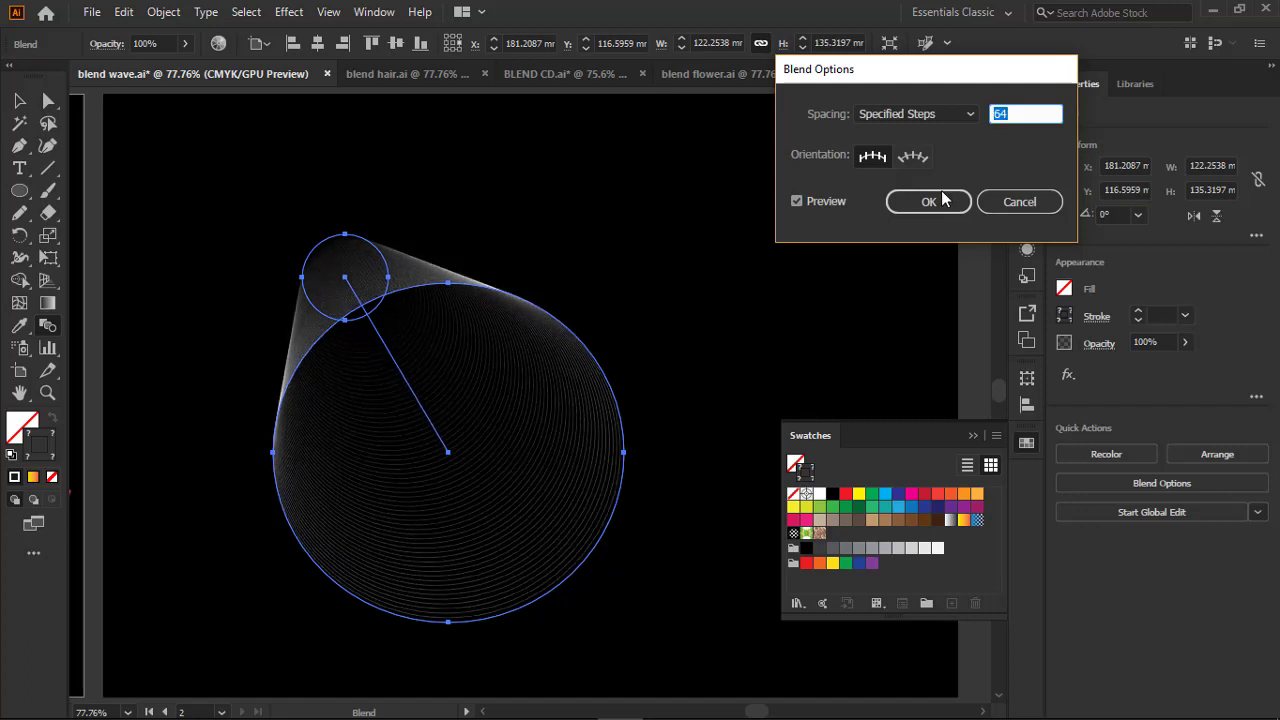
click(936, 198)
click(17, 102)
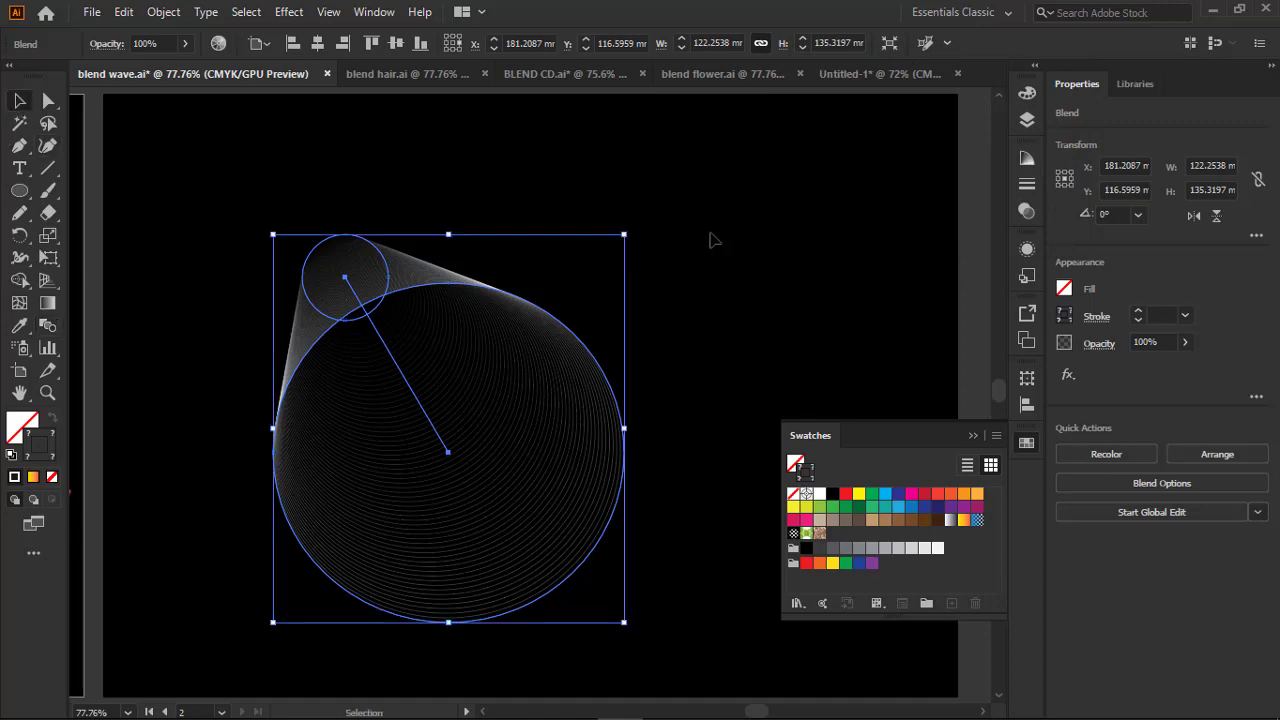
Draw a curved leaf strand, blend its two curves, and make a rotated copy.
click(770, 238)
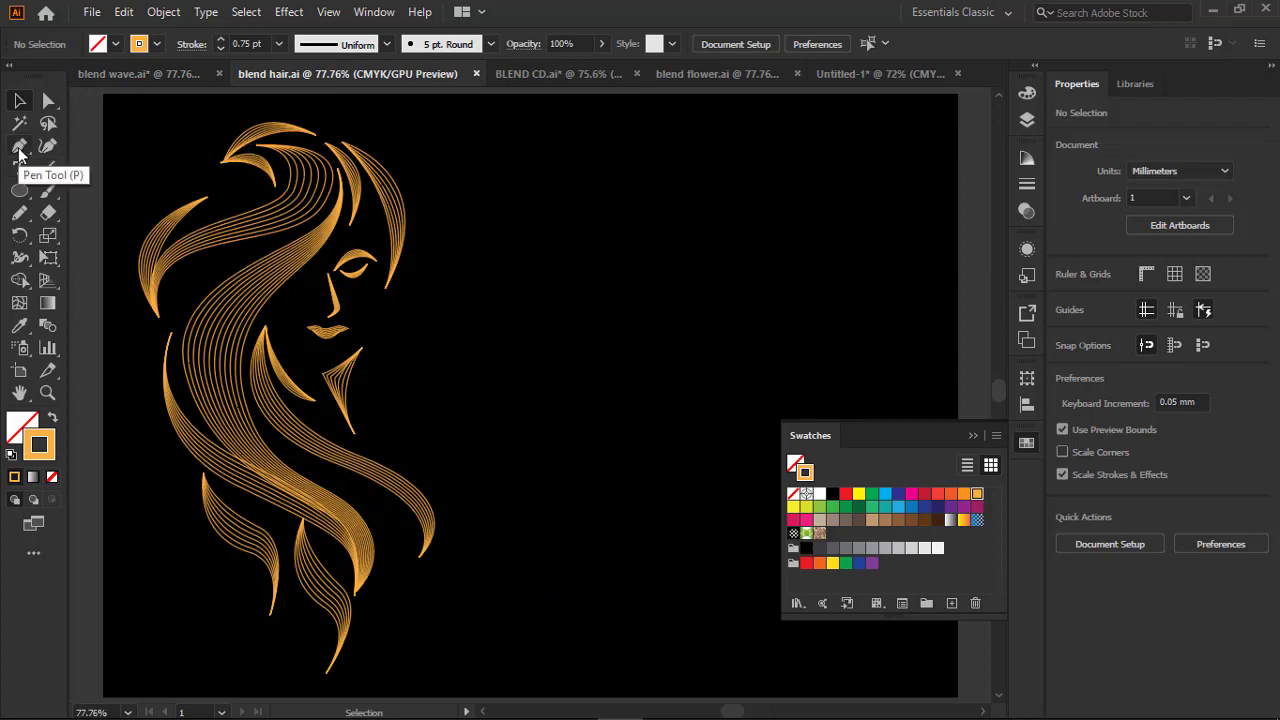
drag(19, 148, 80, 140)
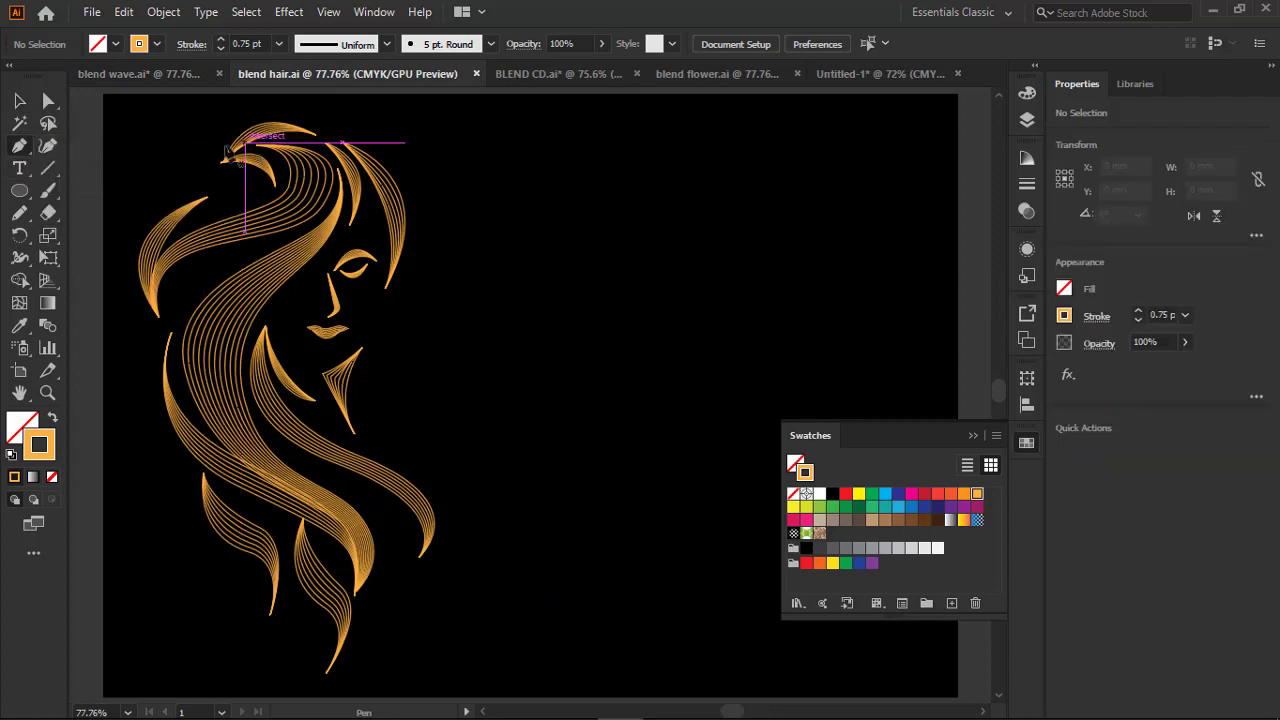
click(502, 174)
drag(543, 147, 565, 143)
click(595, 153)
ctrl+click(614, 174)
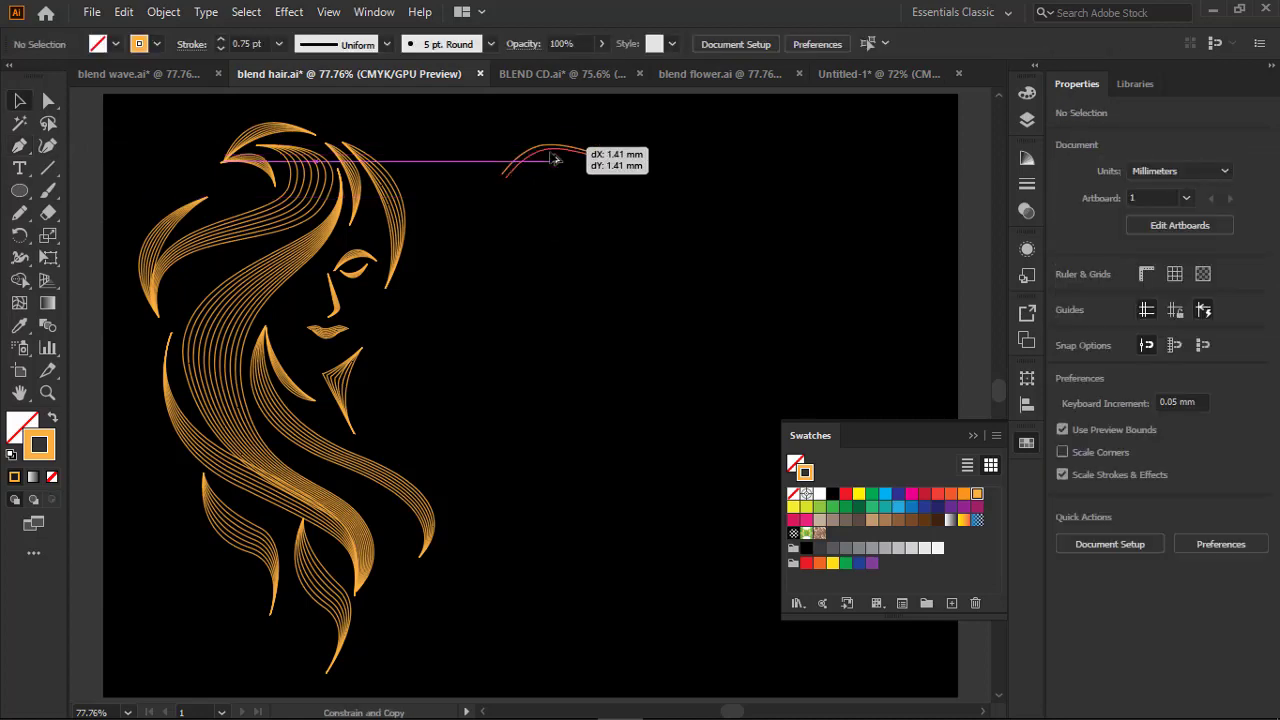
ctrl+click(597, 154)
key(a)
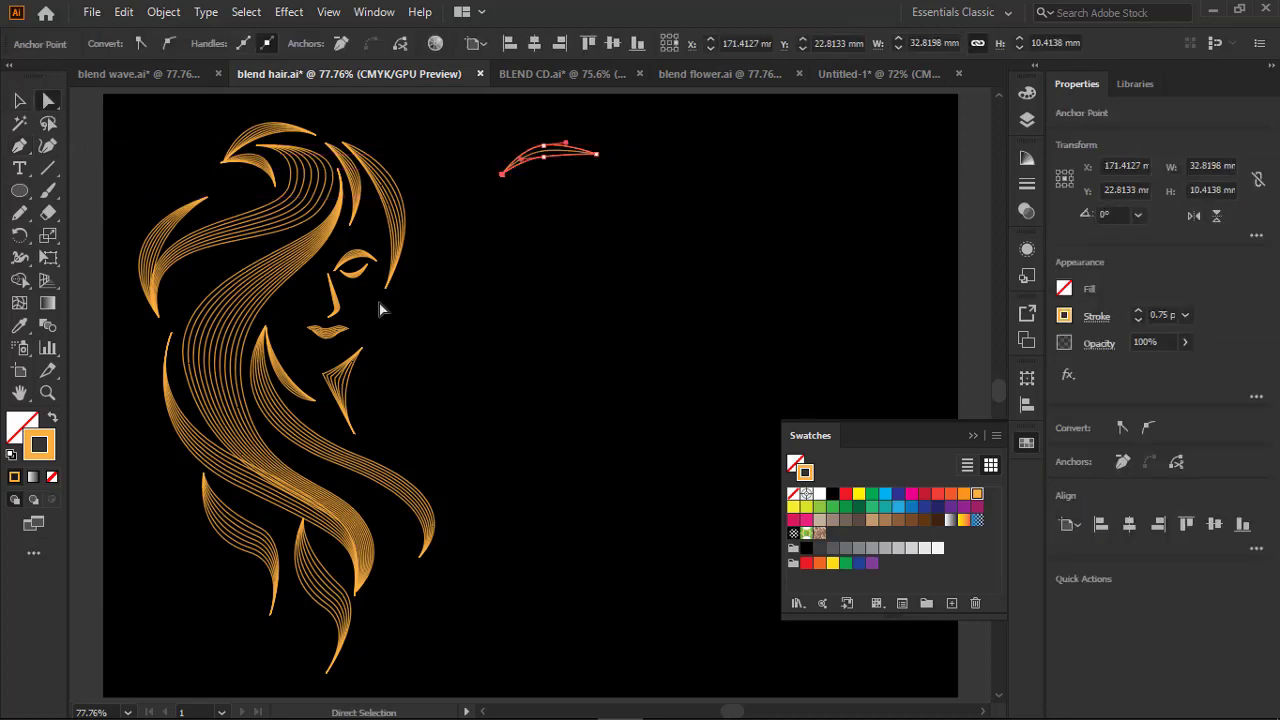
key(ctrl+1)
click(929, 200)
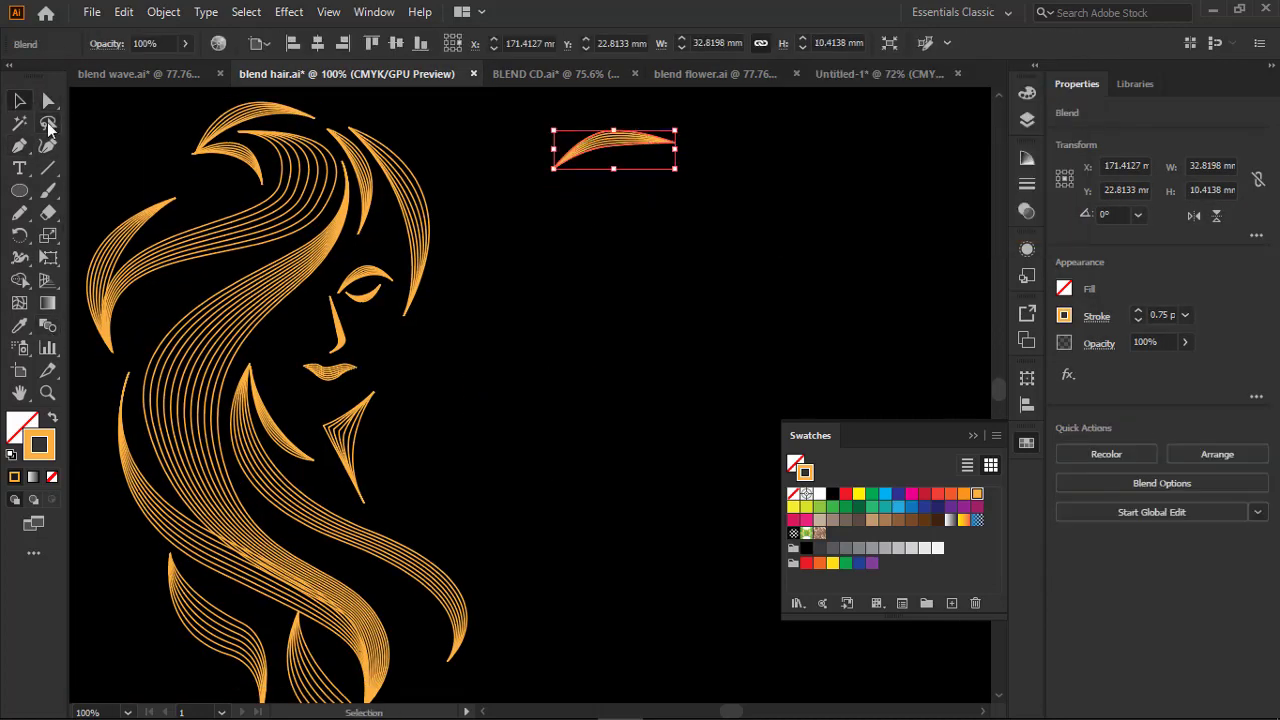
drag(643, 163, 650, 190)
click(19, 145)
Draw a hair strand, copy and reshape it, then blend the two strands.
click(637, 157)
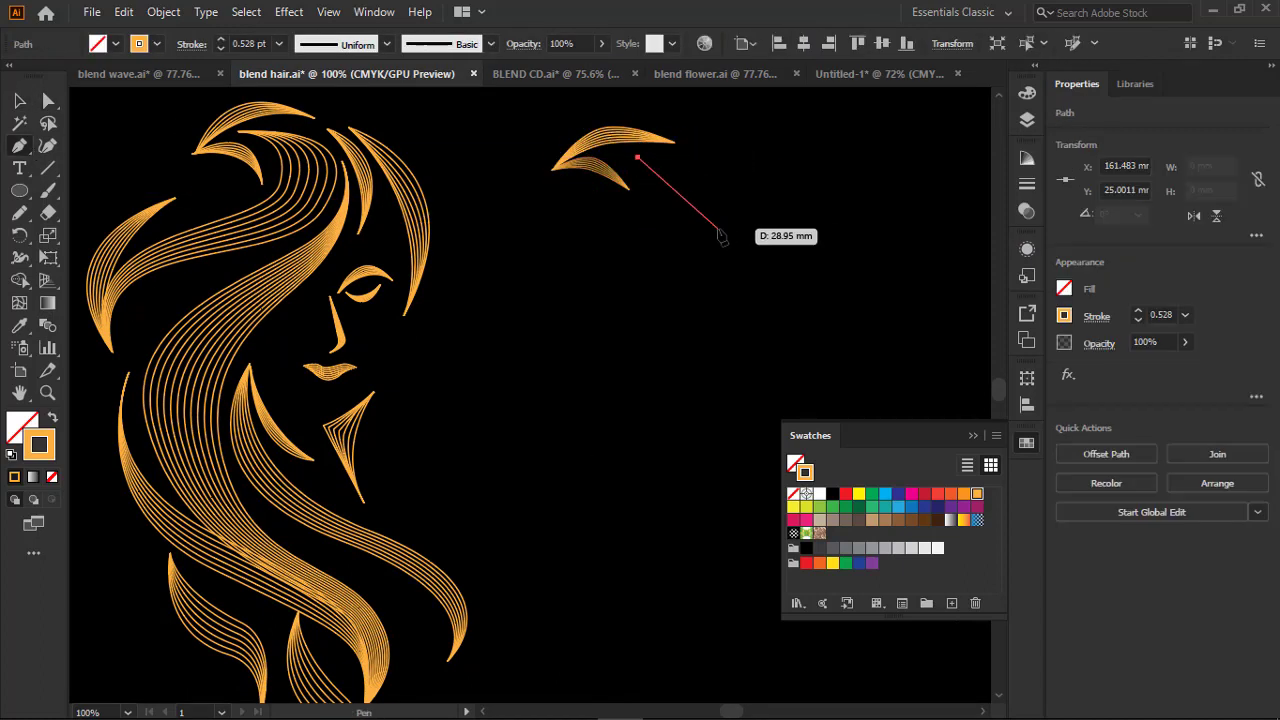
drag(718, 222, 710, 266)
drag(520, 350, 534, 428)
key(a)
click(545, 300)
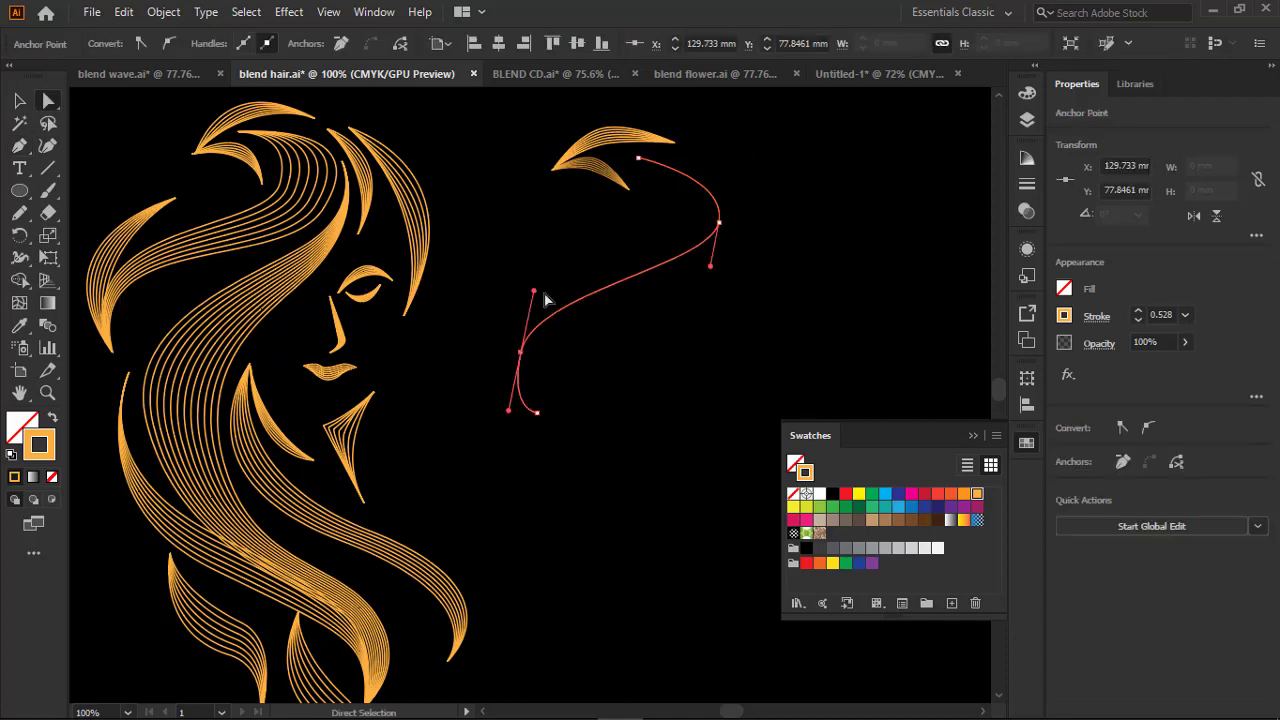
mouse_move(651, 277)
mouse_down()
mouse_move(676, 285)
mouse_move(640, 155)
mouse_move(623, 156)
mouse_up()
drag(742, 220, 763, 207)
drag(558, 406, 525, 343)
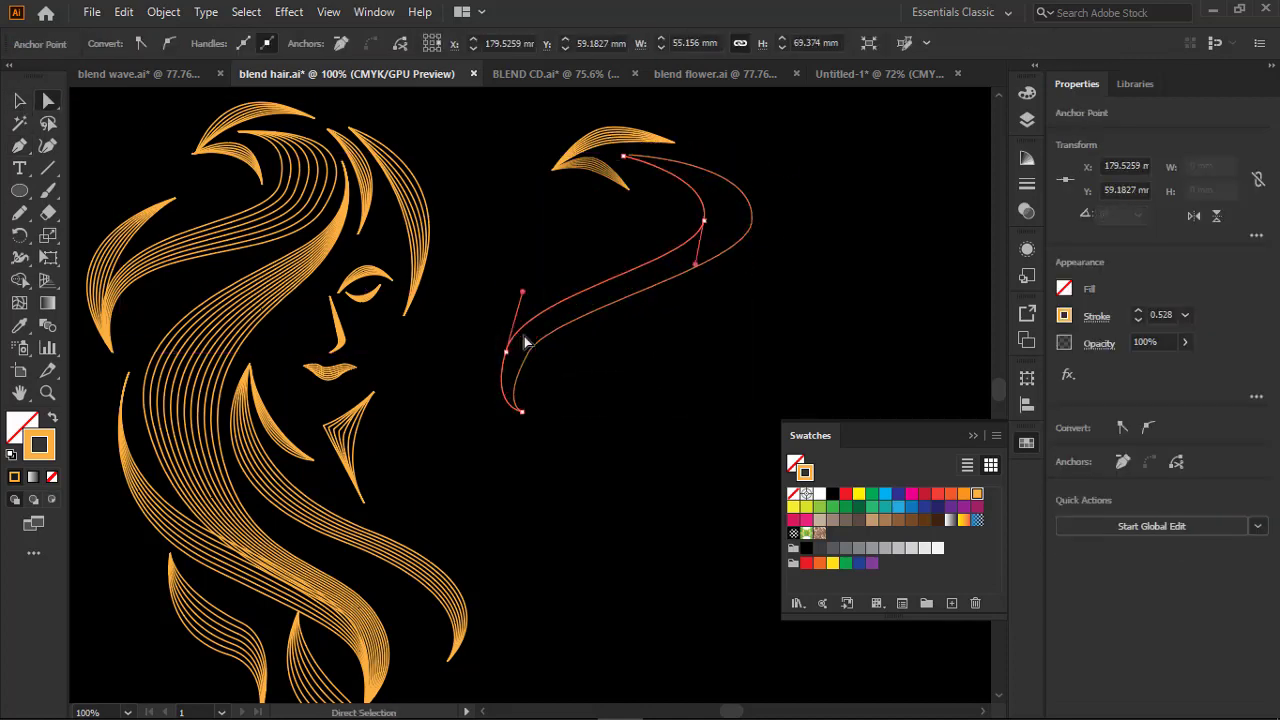
drag(508, 290, 430, 294)
key(v)
key(ctrl+alt+b)
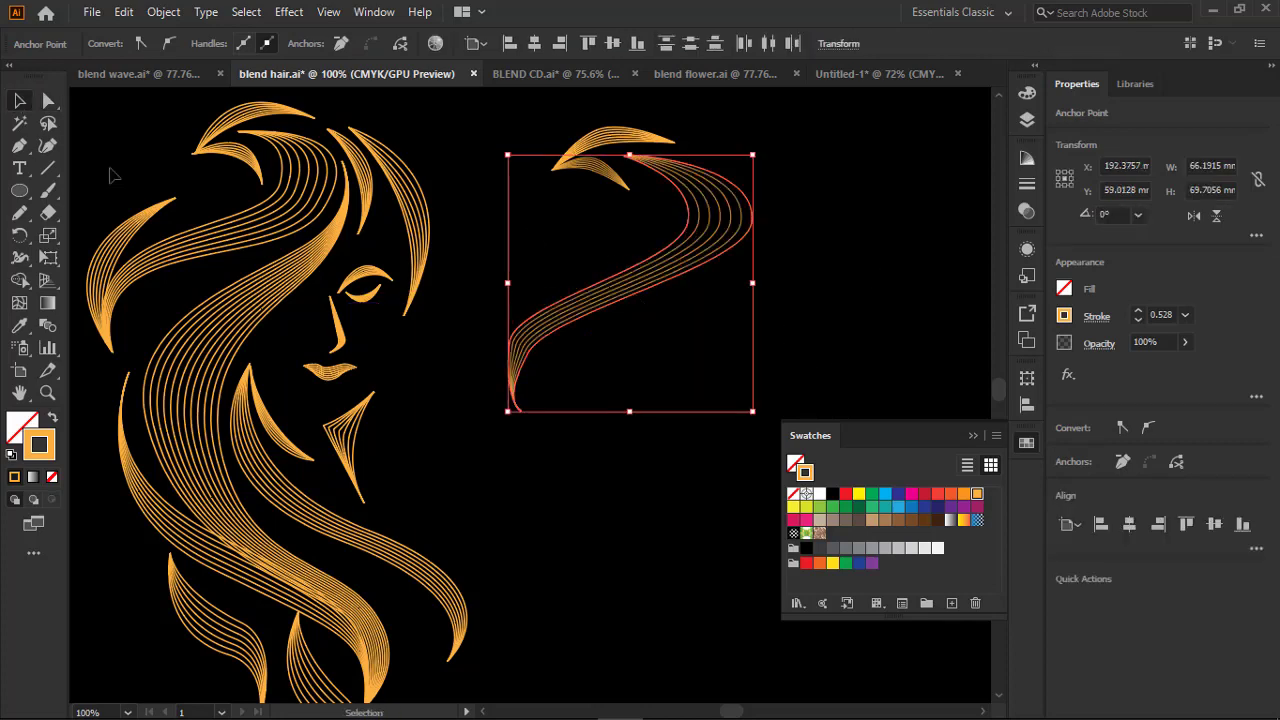
mouse_move(510, 410)
mouse_down()
mouse_move(523, 409)
mouse_move(514, 349)
mouse_up()
click(549, 326)
Place and rotate leaf blend copies at the wave's lower end and beside the top leaf.
click(608, 145)
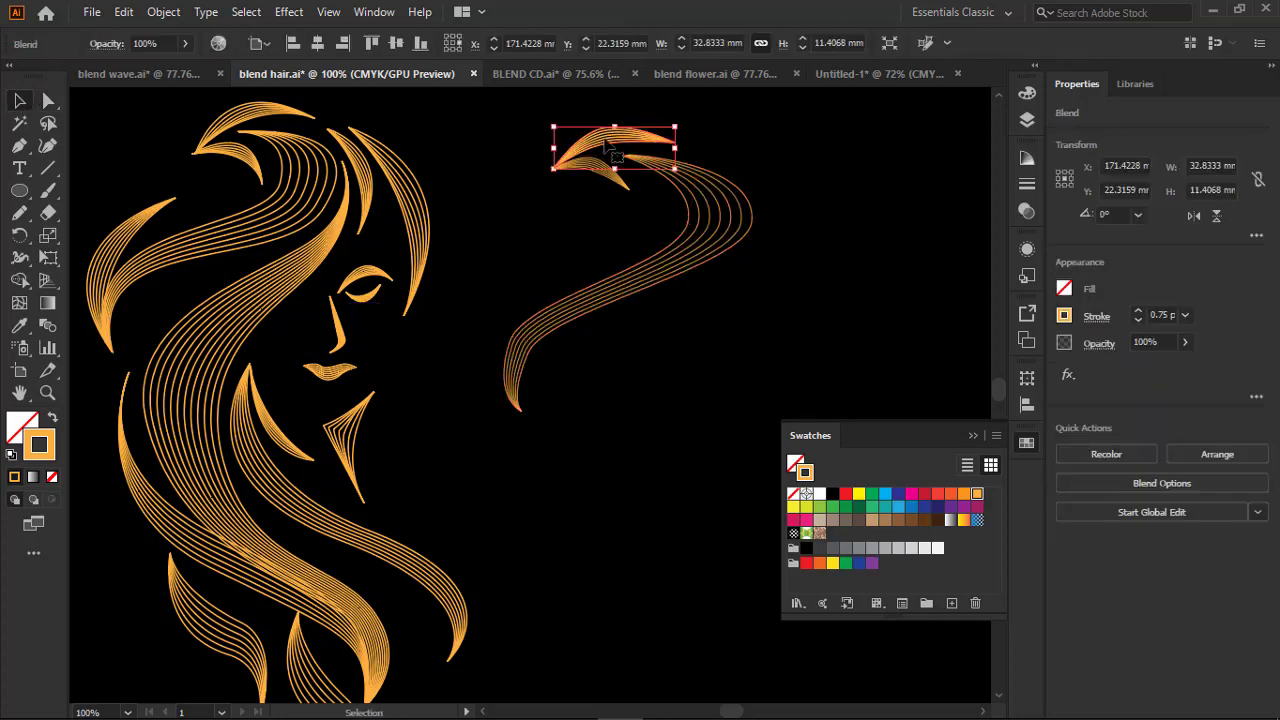
mouse_move(610, 145)
mouse_down()
mouse_move(549, 251)
mouse_move(610, 240)
mouse_move(570, 250)
mouse_up()
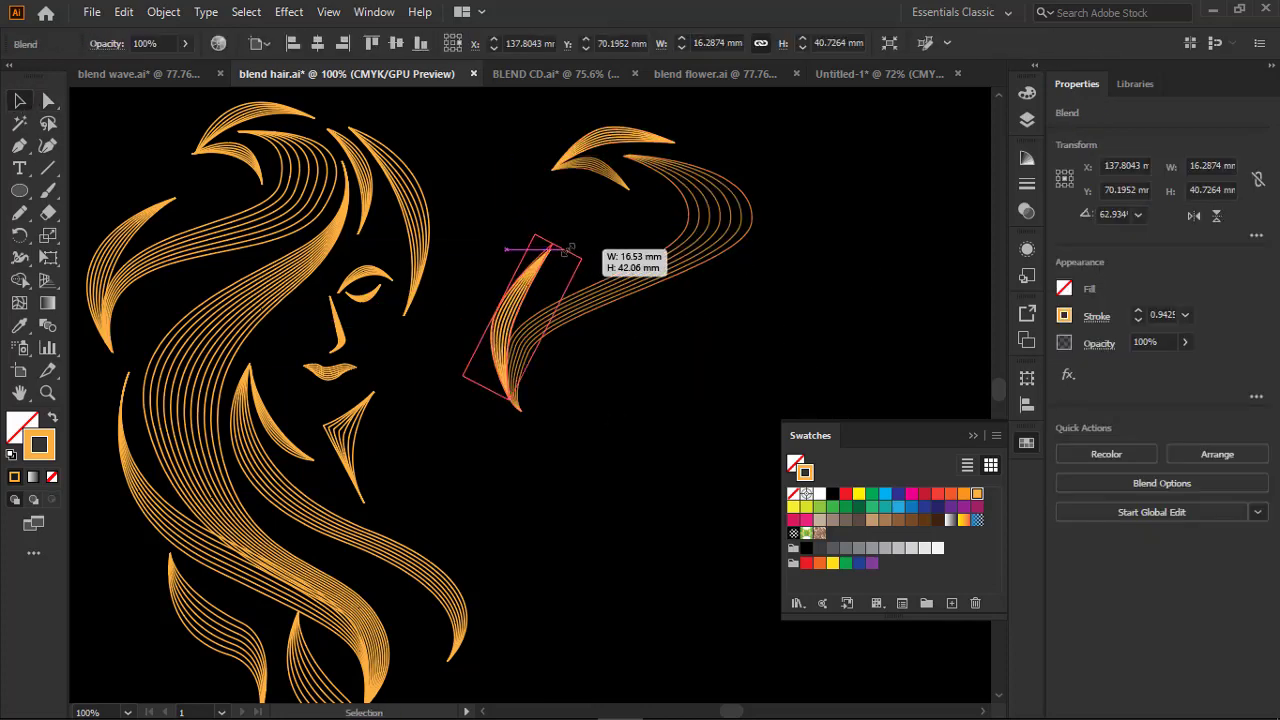
drag(789, 219, 720, 180)
drag(775, 145, 857, 297)
drag(812, 260, 810, 262)
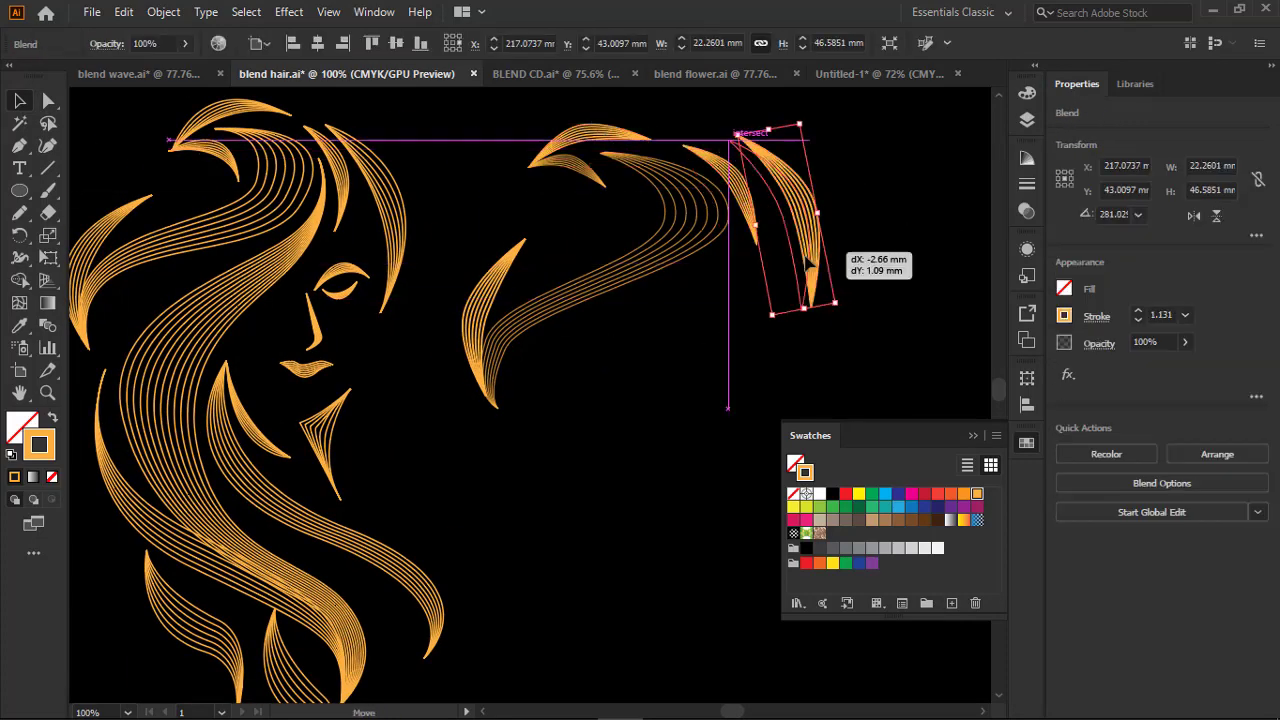
Draw a long S-curve hair path, copy and reshape it, and blend the pair.
click(657, 420)
mouse_move(657, 420)
mouse_down()
mouse_move(669, 361)
mouse_move(622, 438)
mouse_up()
key(p)
click(777, 186)
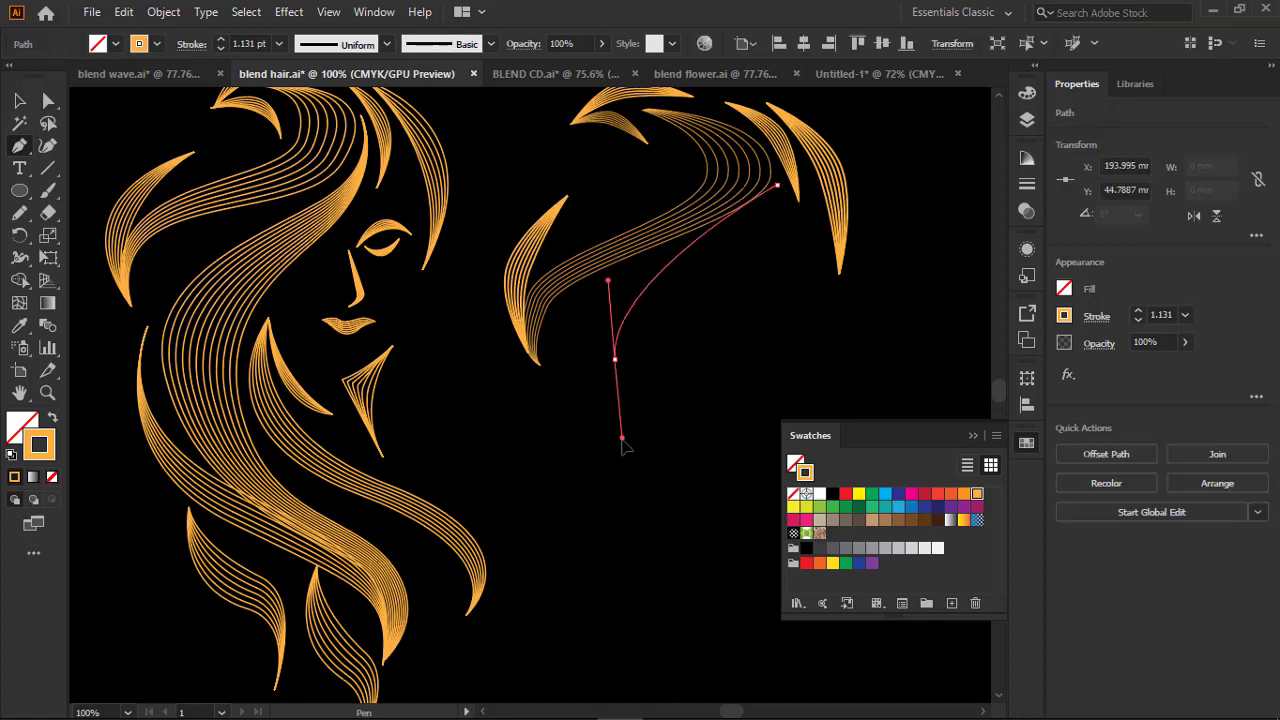
key(ctrl+z)
drag(600, 378, 596, 470)
click(708, 632)
ctrl+click(748, 625)
mouse_move(728, 545)
mouse_down()
mouse_move(729, 600)
mouse_move(680, 600)
mouse_up()
key(a)
drag(735, 186, 785, 185)
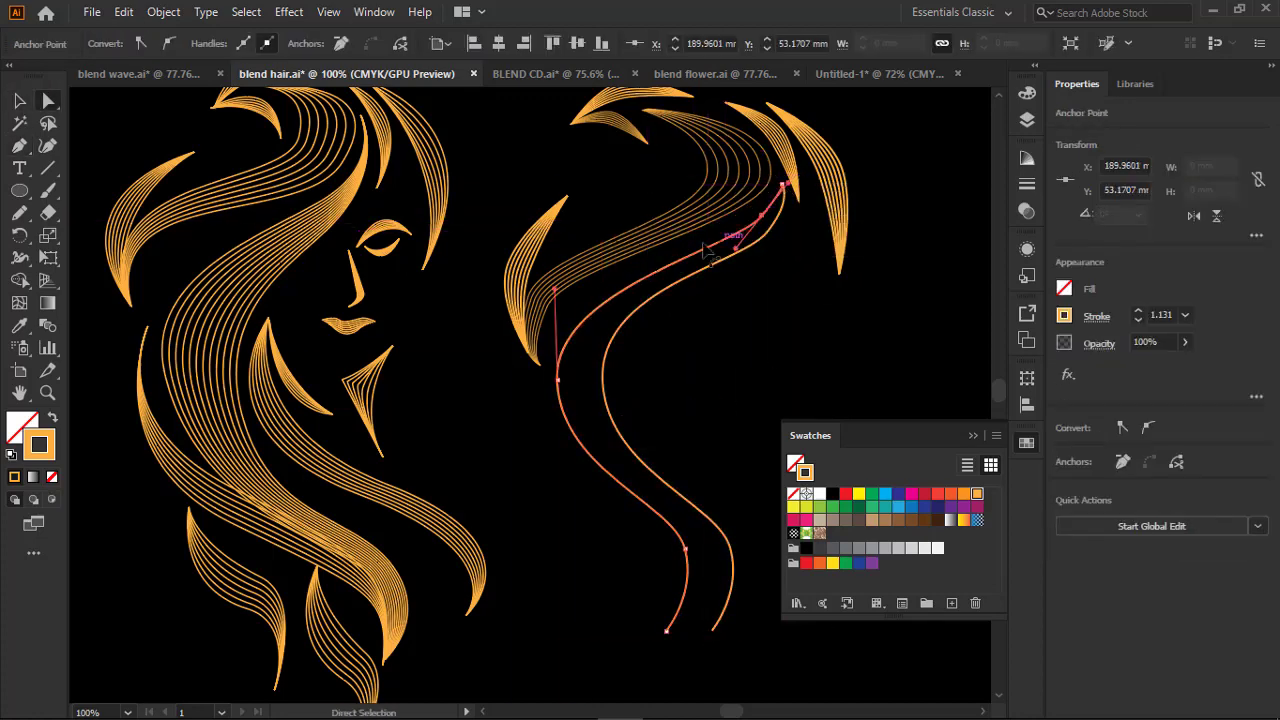
drag(557, 378, 549, 406)
drag(785, 187, 785, 178)
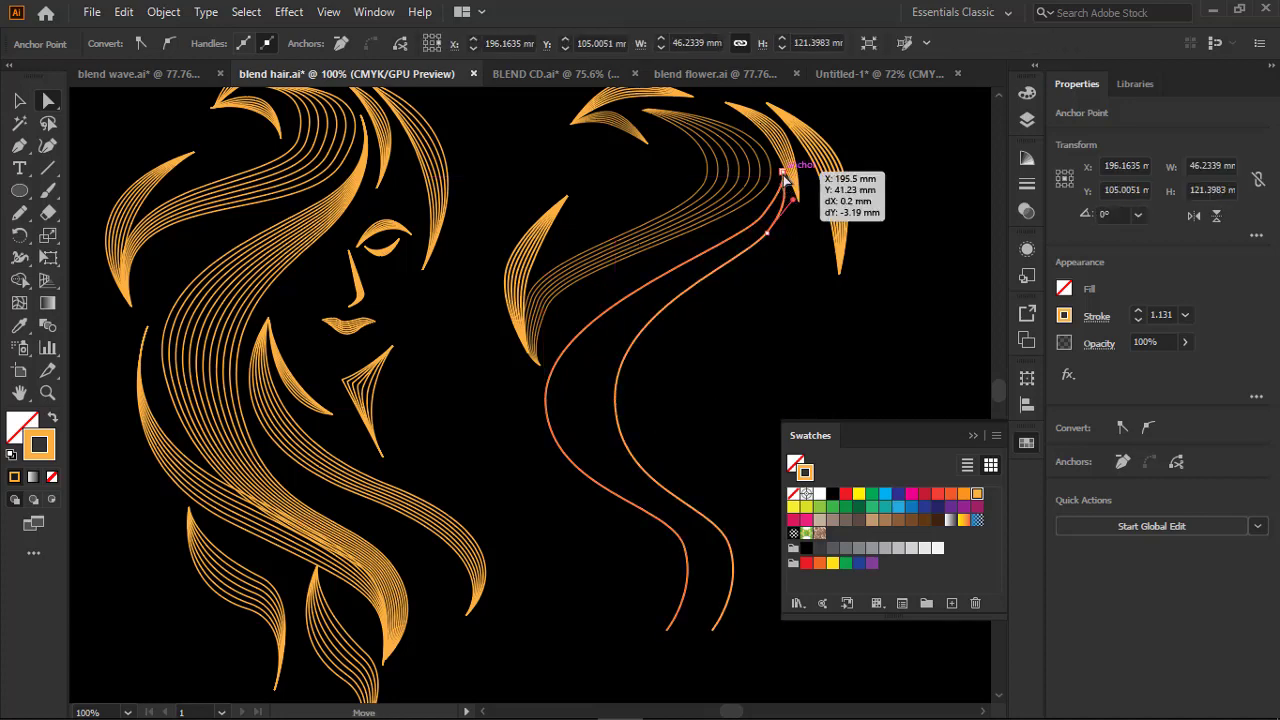
key(v)
key(ctrl+alt+b)
Move the small eye blend onto the right figure's face.
click(843, 305)
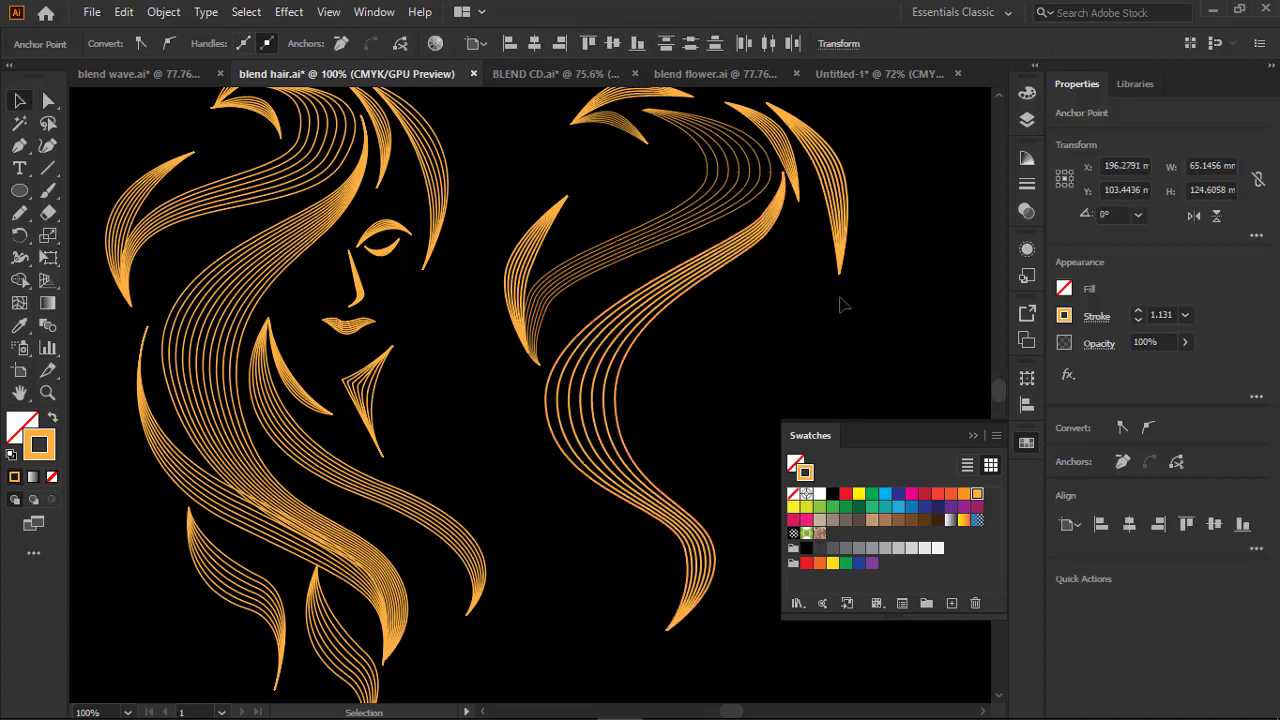
drag(843, 305, 739, 332)
drag(600, 157, 787, 278)
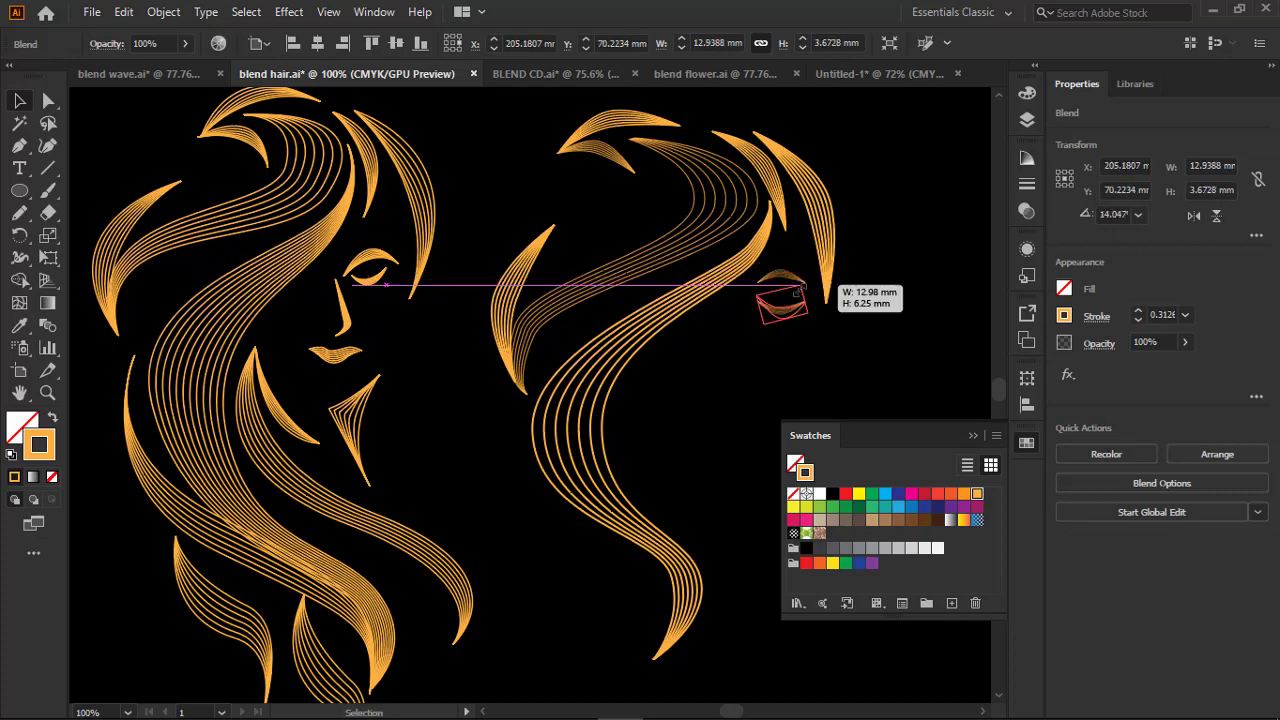
Settle the eye blend in place and draw a short nose line below it.
drag(798, 273, 803, 278)
click(893, 340)
click(782, 285)
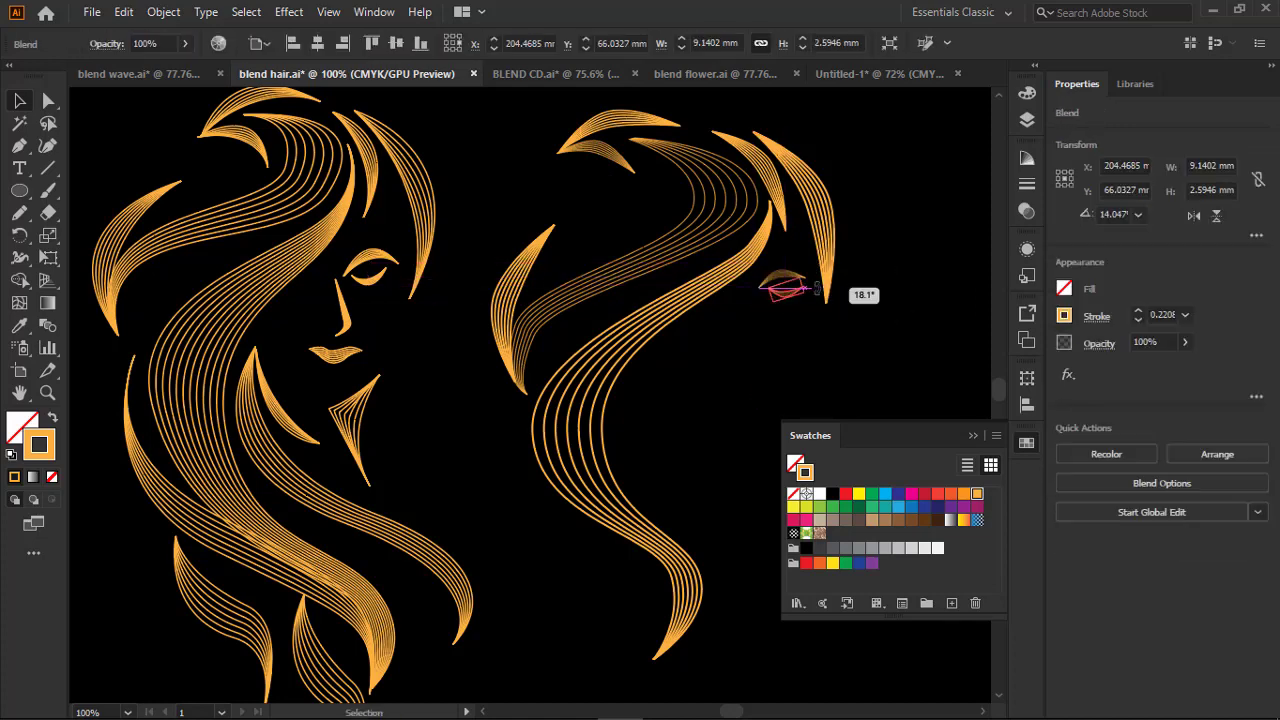
click(740, 305)
key(p)
click(757, 314)
click(771, 357)
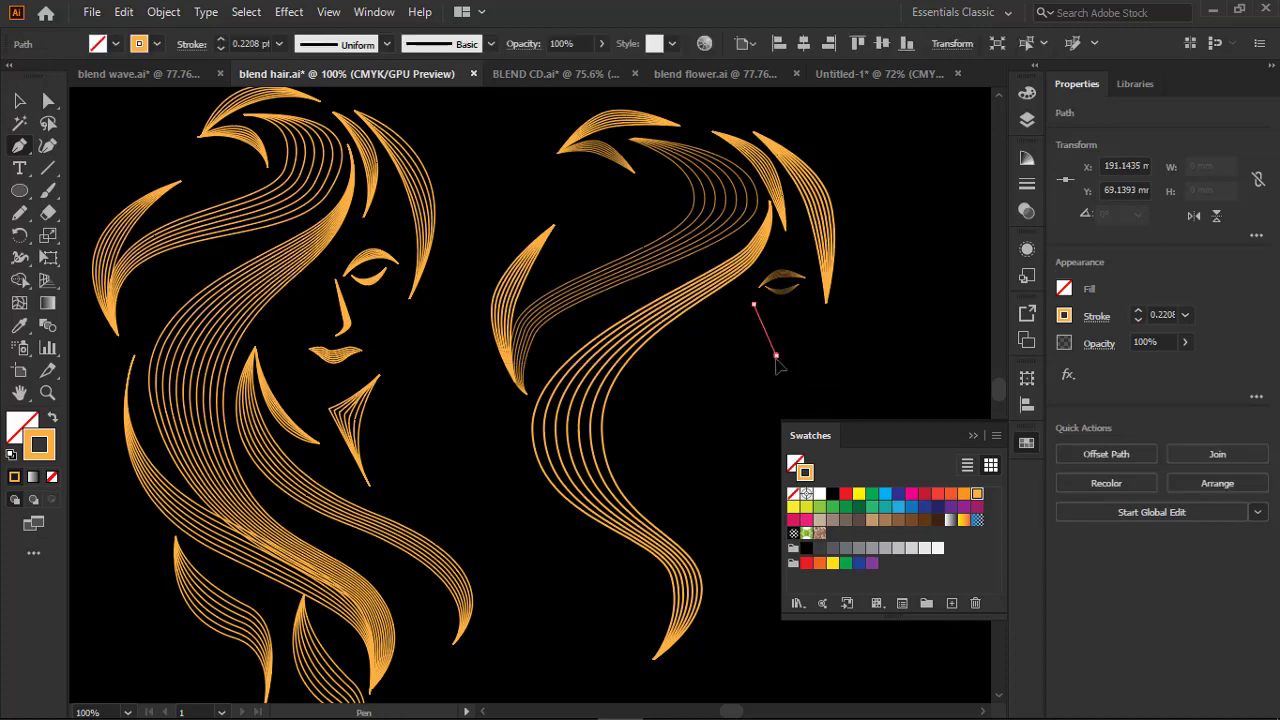
key(v)
click(808, 386)
drag(771, 347, 757, 310)
Draw the mouth stroke under the nose and zoom out to the whole artboard.
key(p)
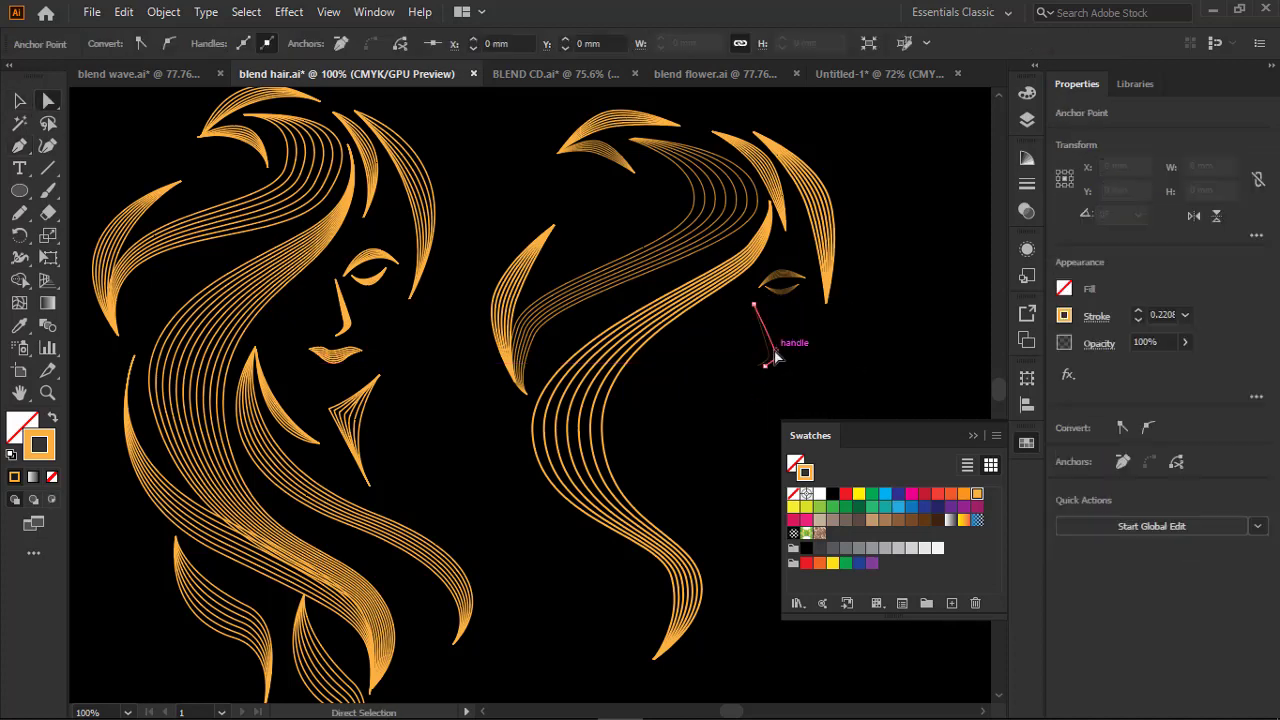
ctrl+click(794, 391)
click(757, 372)
key(ctrl+z)
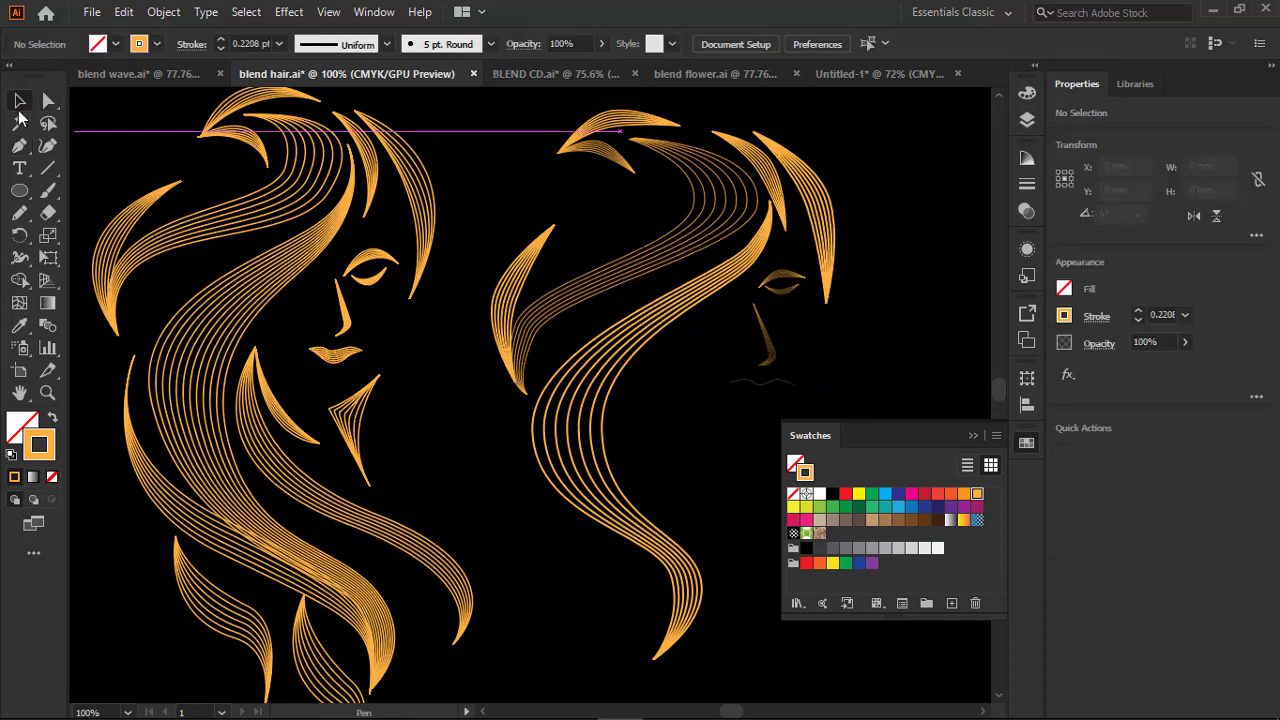
click(737, 384)
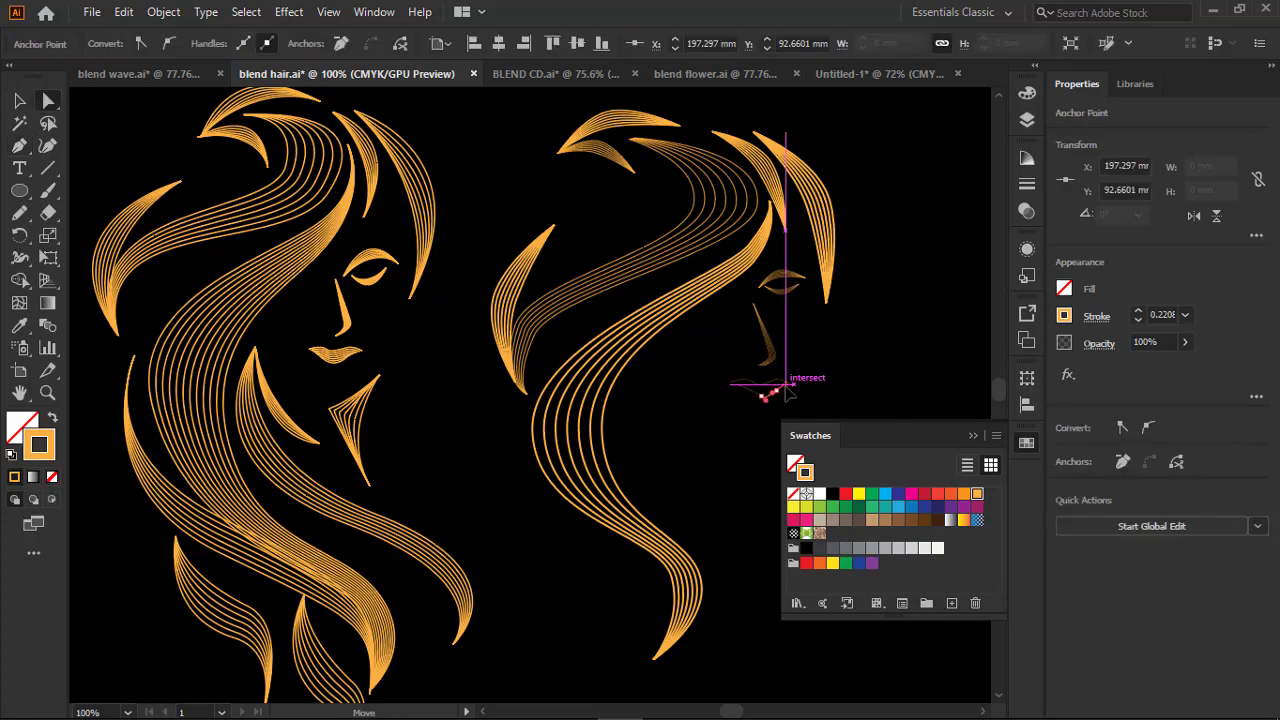
key(v)
click(763, 388)
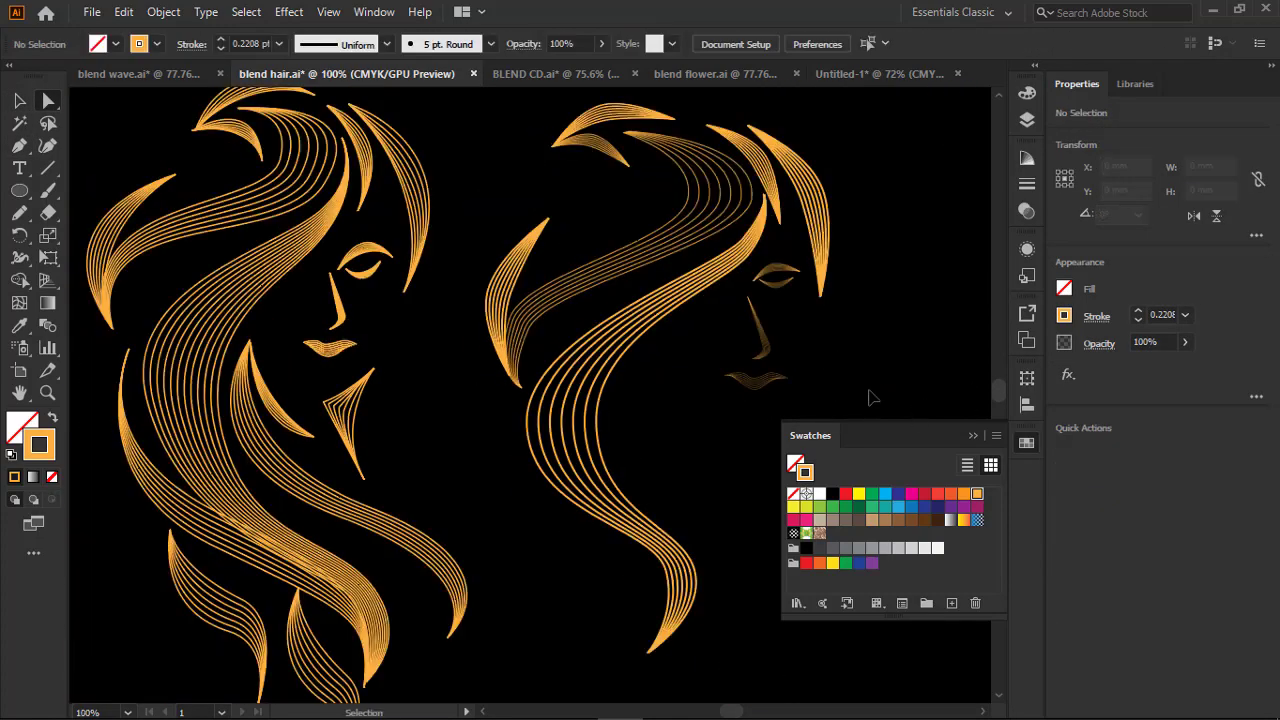
key(ctrl+minus)
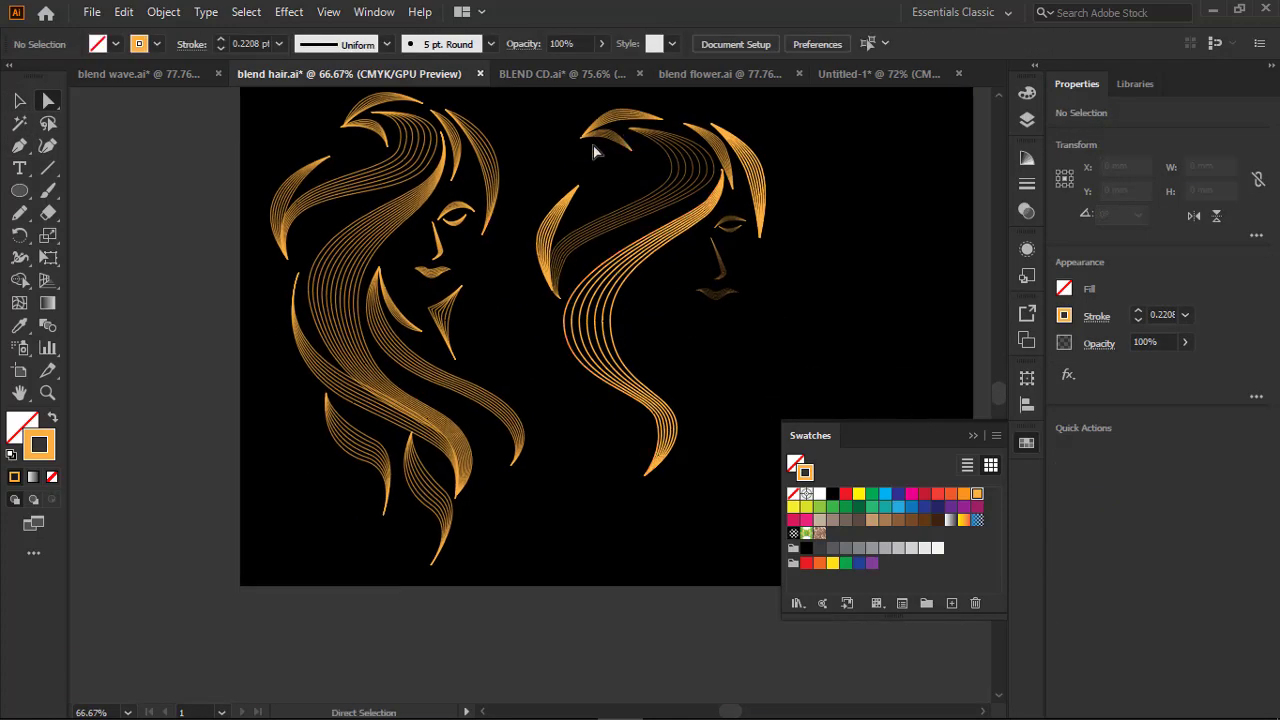
Draw a new curved strand down the right figure's cheek with the Pen and reshape it.
key(p)
click(649, 287)
click(643, 337)
click(734, 424)
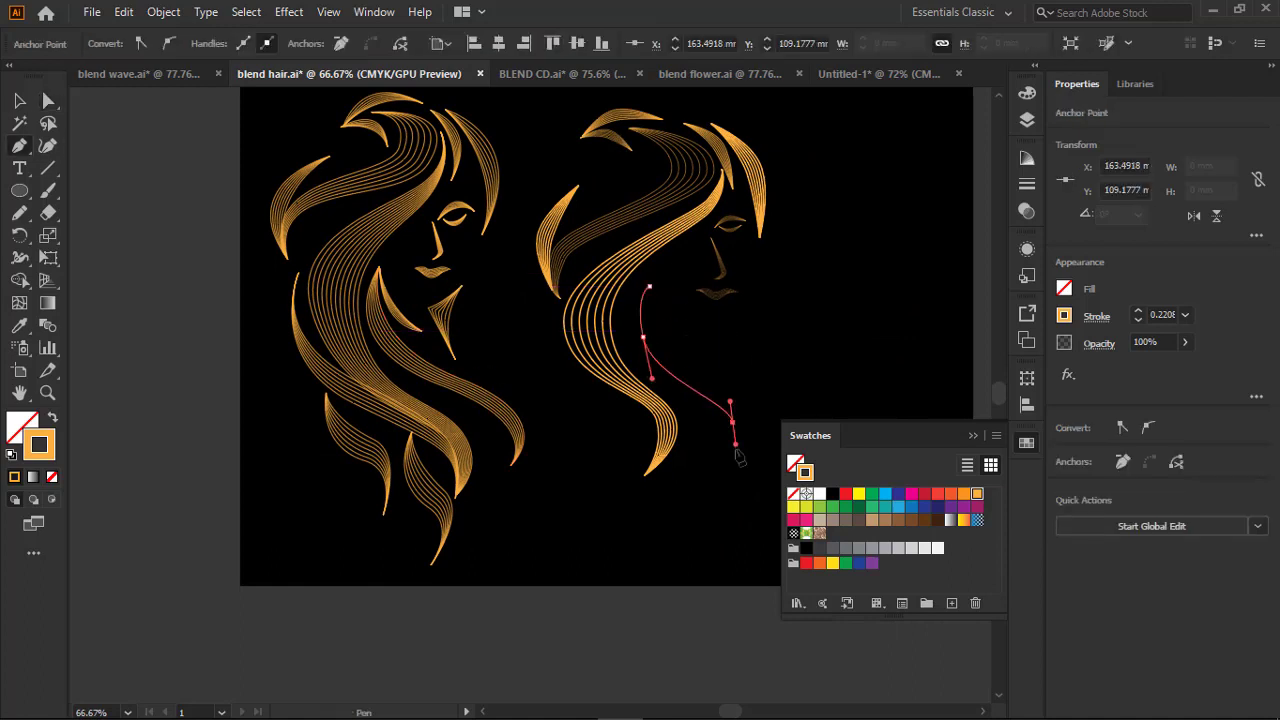
click(728, 466)
key(a)
drag(748, 443, 732, 347)
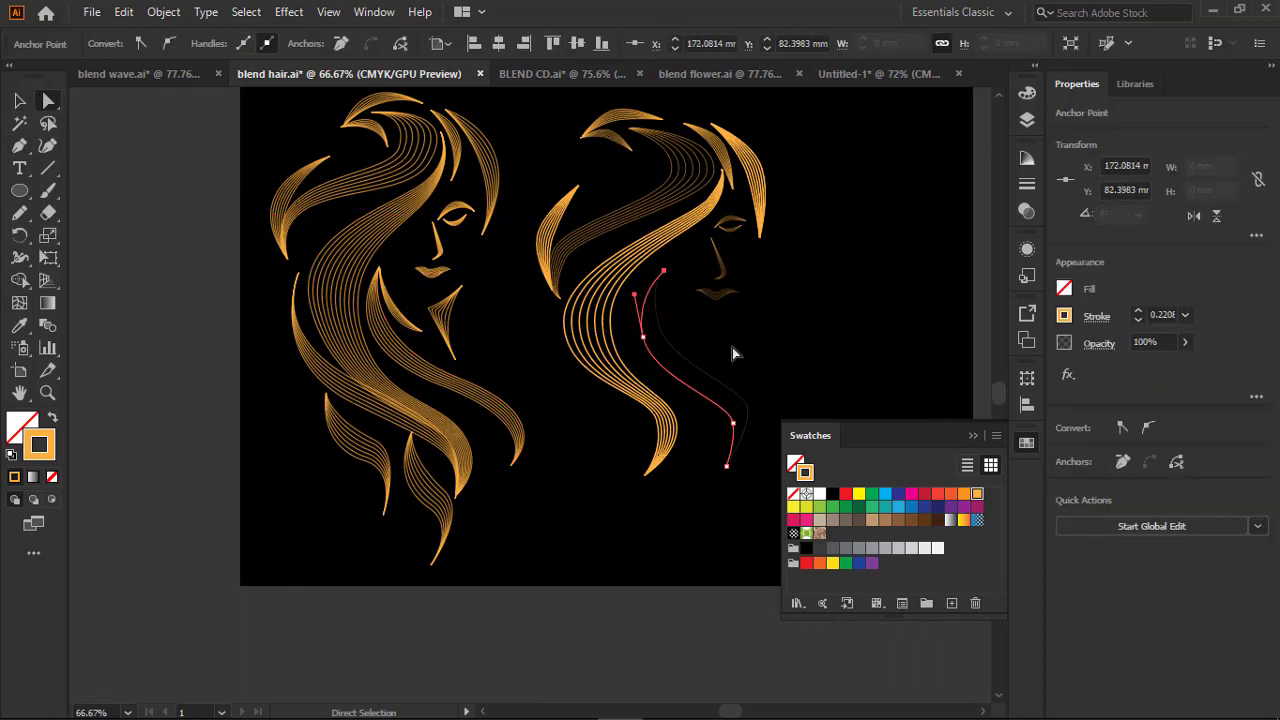
click(603, 272)
Nudge a small blend strand slightly to reposition it beside the face.
key(v)
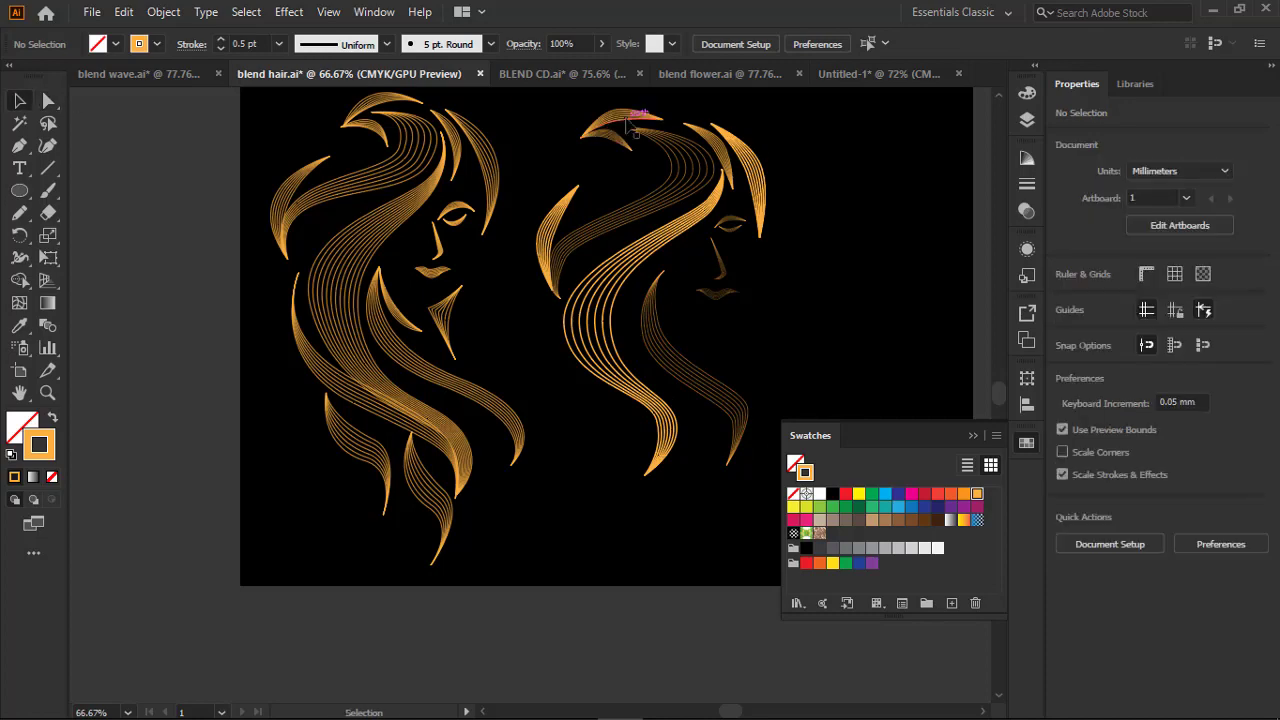
click(700, 290)
drag(674, 338, 668, 318)
click(772, 322)
drag(772, 322, 765, 264)
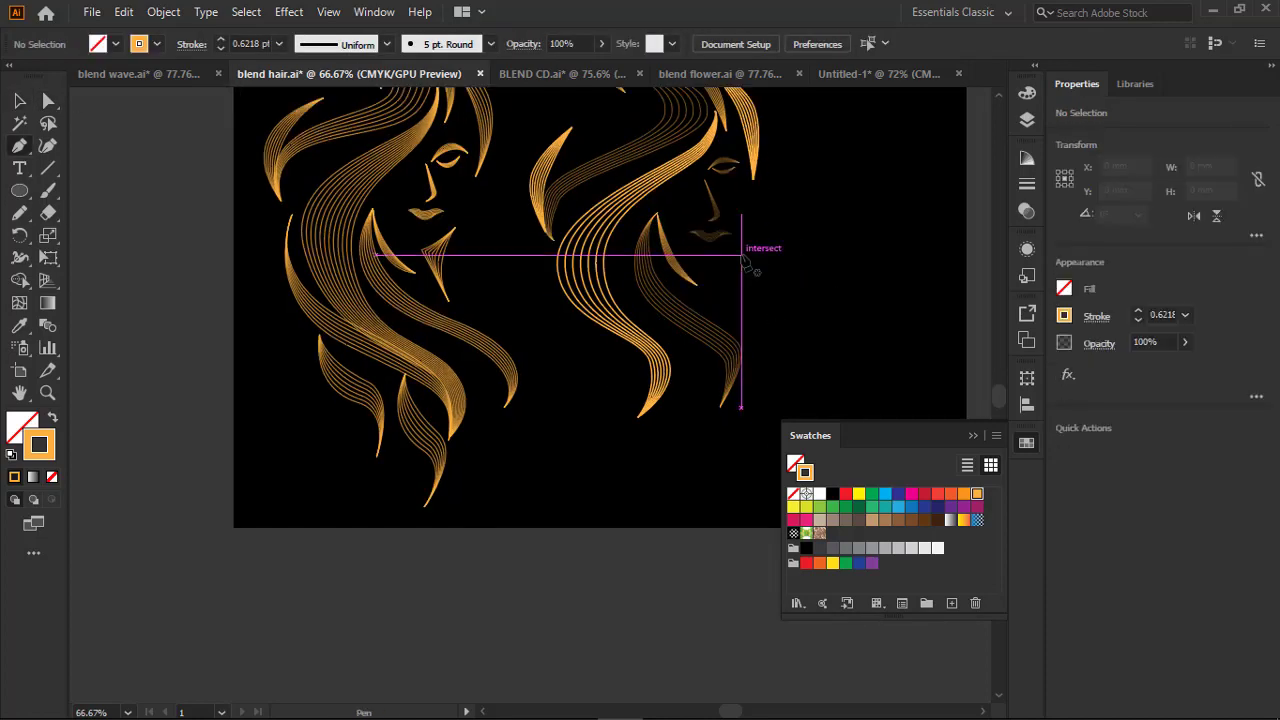
Draw a small closed chin shape beside the face with the Pen.
key(p)
click(735, 170)
click(740, 262)
click(731, 285)
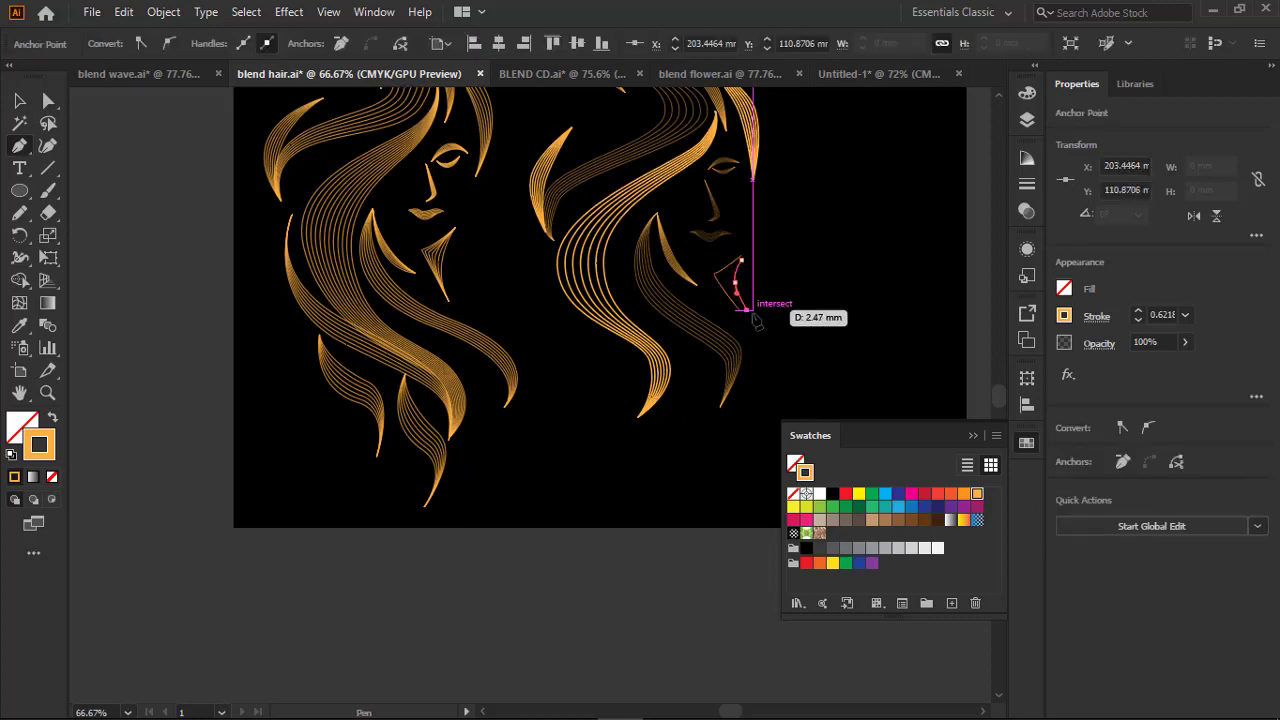
click(740, 310)
click(780, 297)
key(a)
click(731, 285)
Alt-drag a copy of a hair blend leftward, tilt it and reshape its strand path.
click(954, 309)
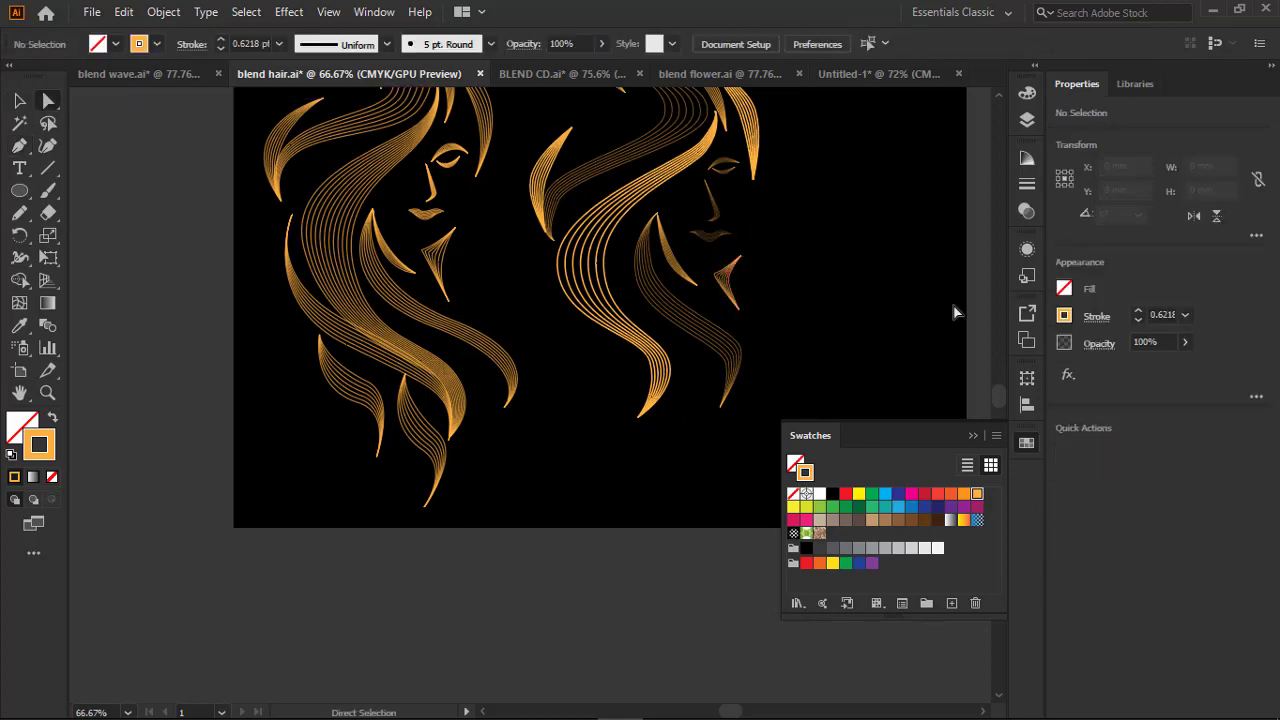
mouse_move(694, 331)
mouse_down()
mouse_move(590, 355)
mouse_move(668, 404)
mouse_up()
mouse_move(640, 495)
mouse_down()
mouse_move(655, 437)
mouse_move(615, 355)
mouse_up()
click(19, 100)
drag(672, 180, 600, 325)
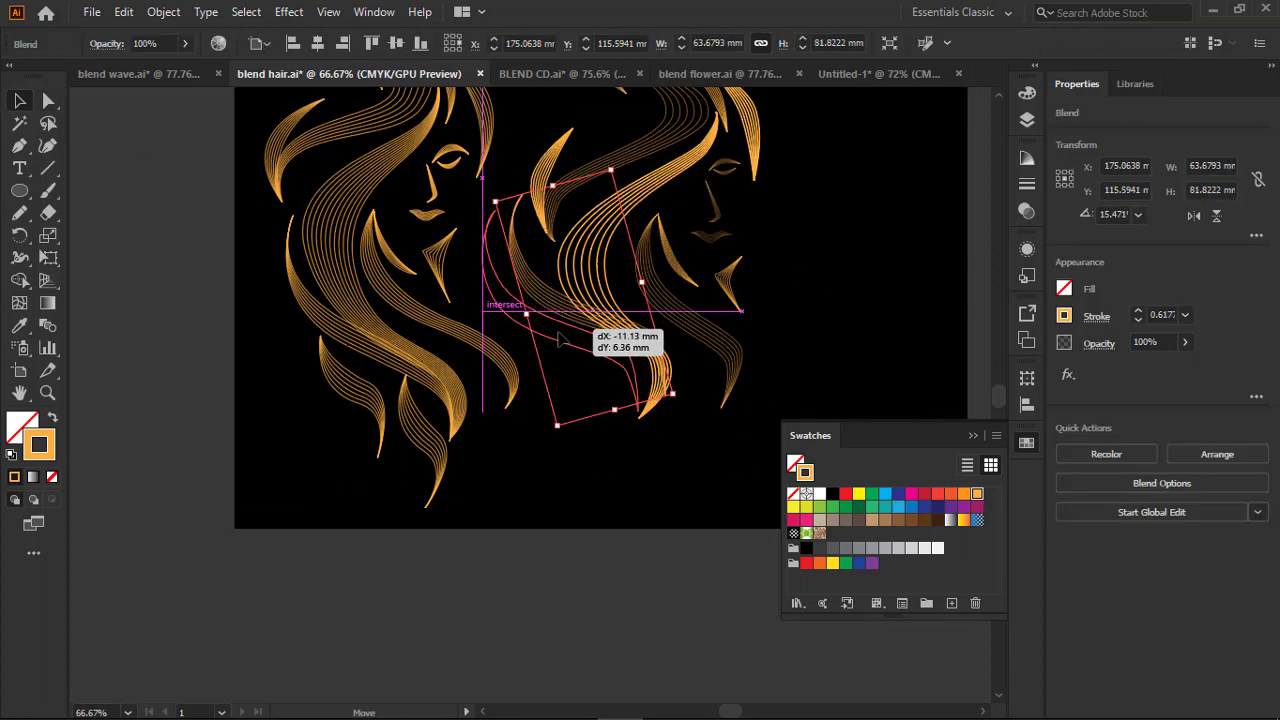
key(a)
drag(640, 410, 663, 352)
drag(497, 216, 642, 415)
key(p)
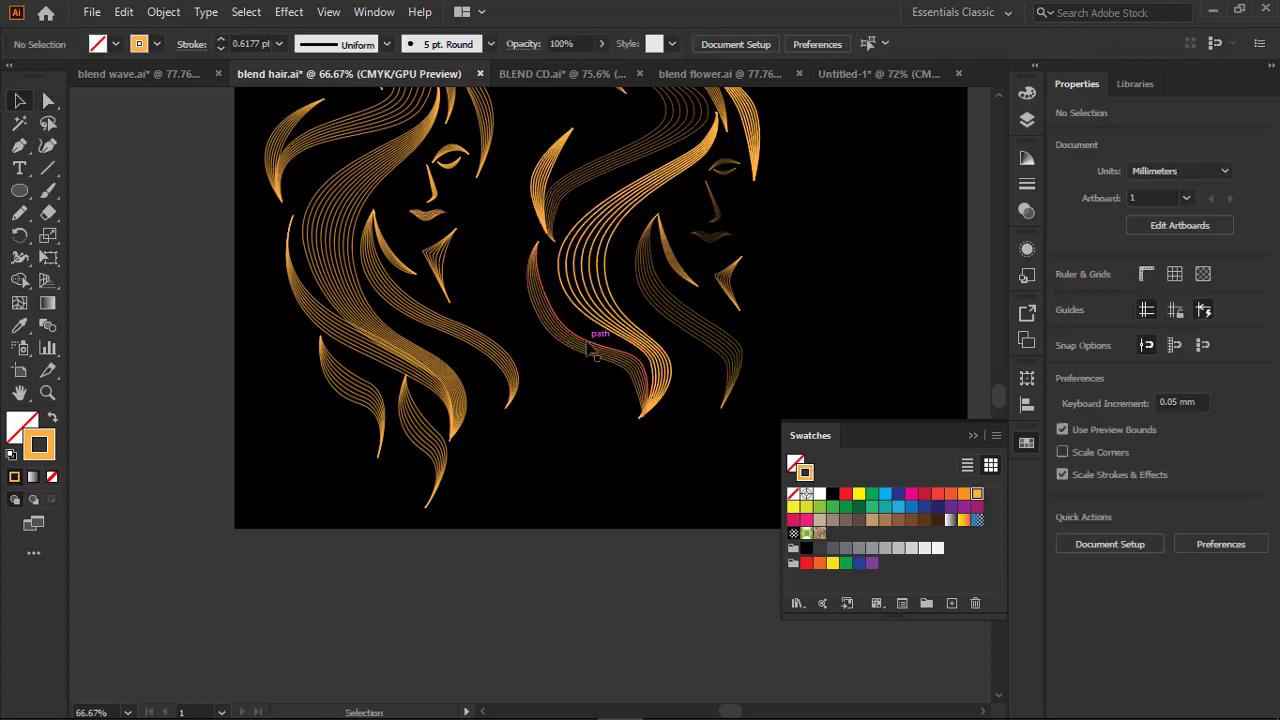
drag(668, 392, 643, 449)
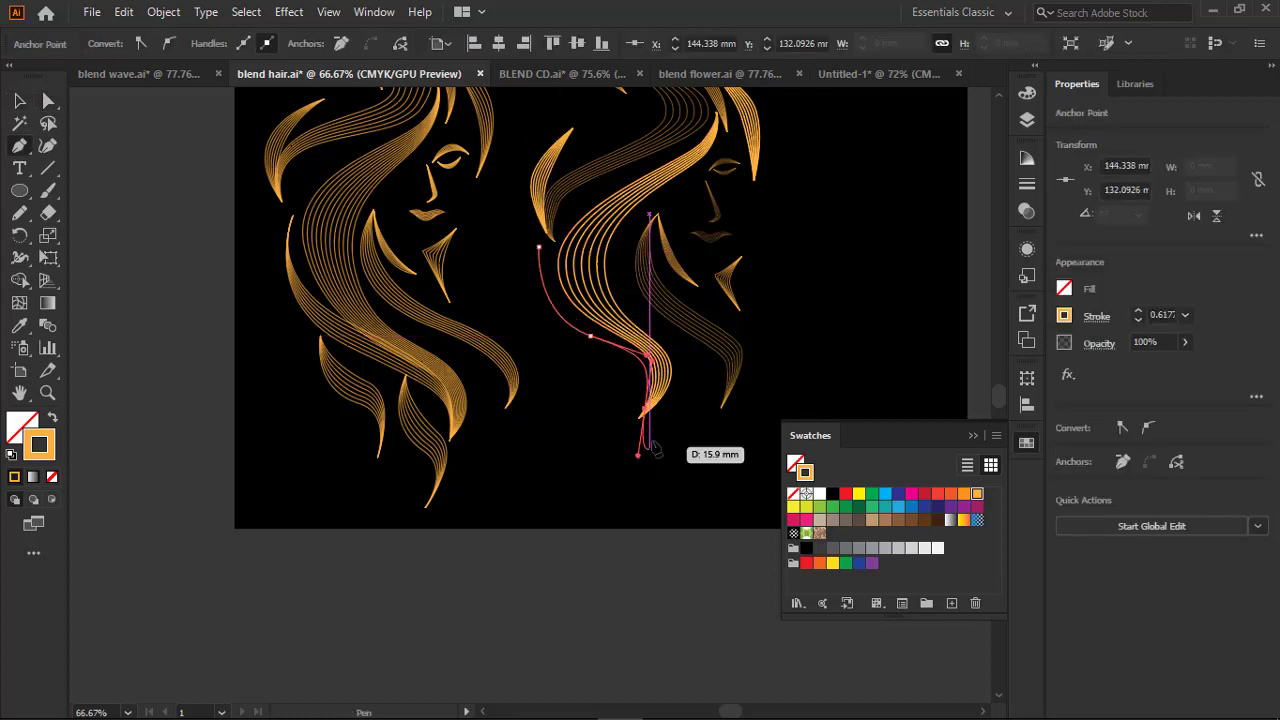
Try moving the small S blend, then undo the move.
key(v)
click(651, 323)
key(a)
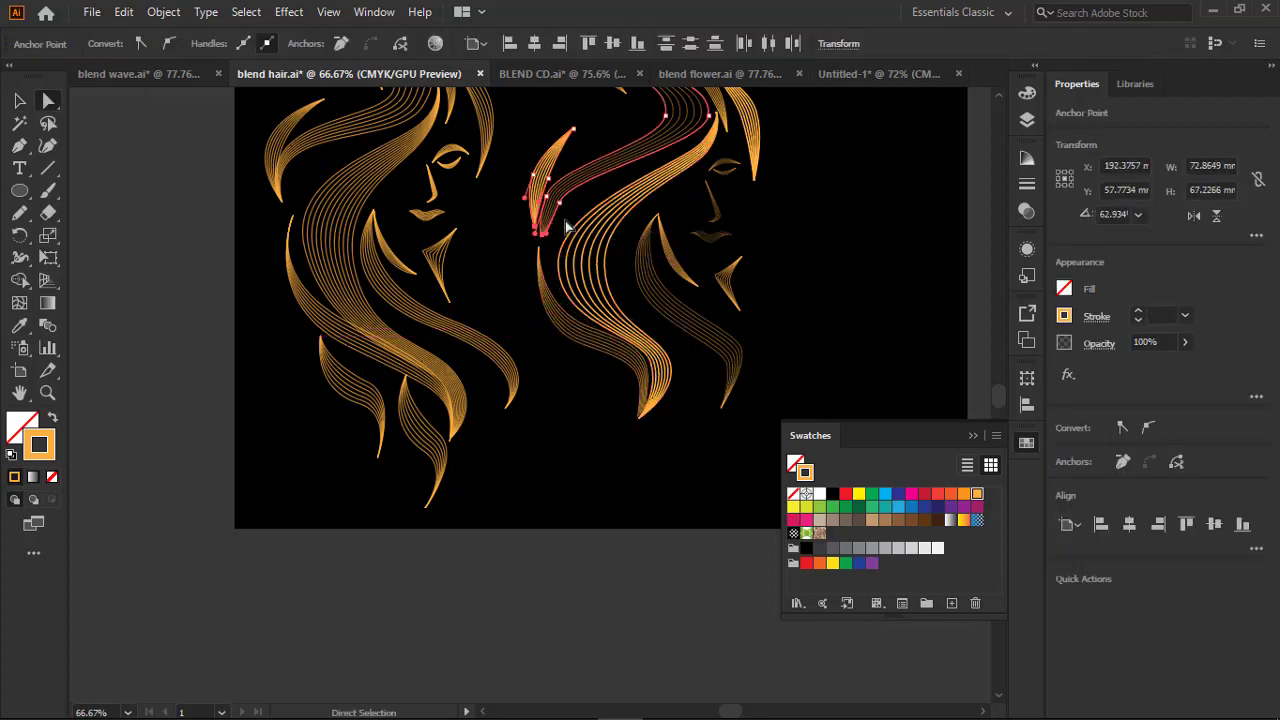
click(1184, 315)
click(1205, 384)
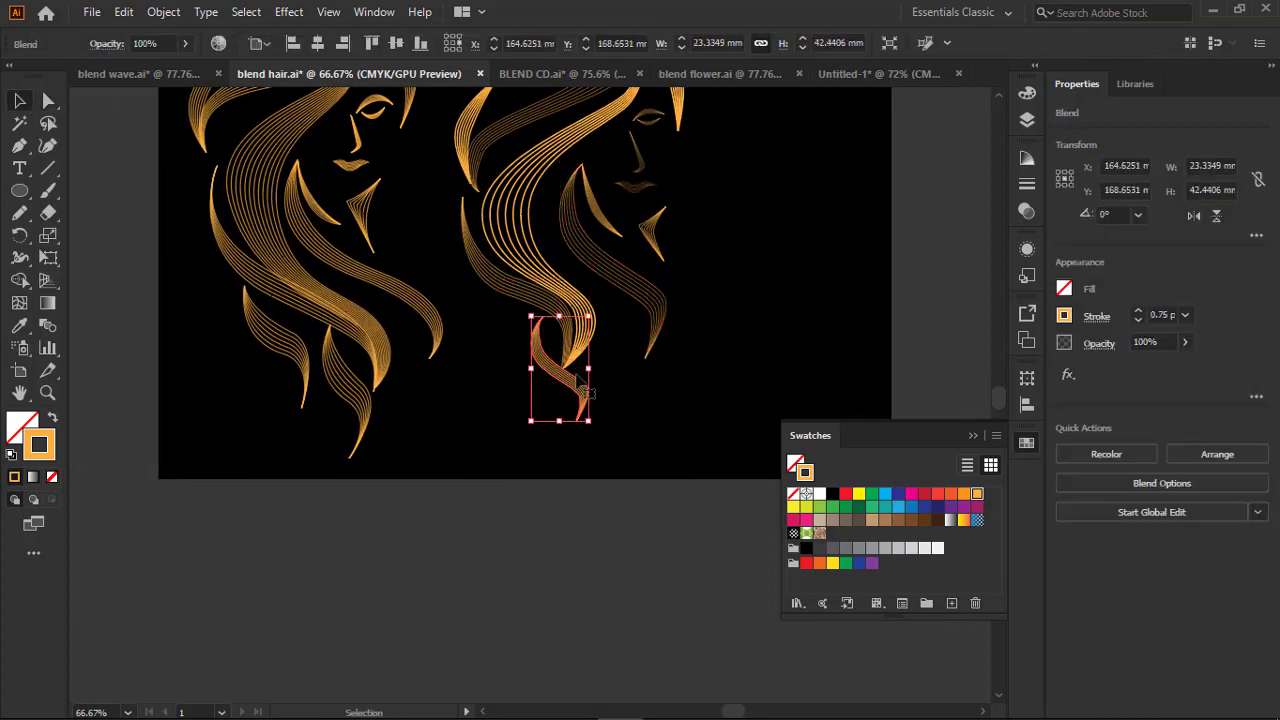
mouse_move(498, 346)
mouse_down()
mouse_move(488, 318)
mouse_move(538, 346)
mouse_up()
key(a)
key(ctrl+z)
key(ctrl+z)
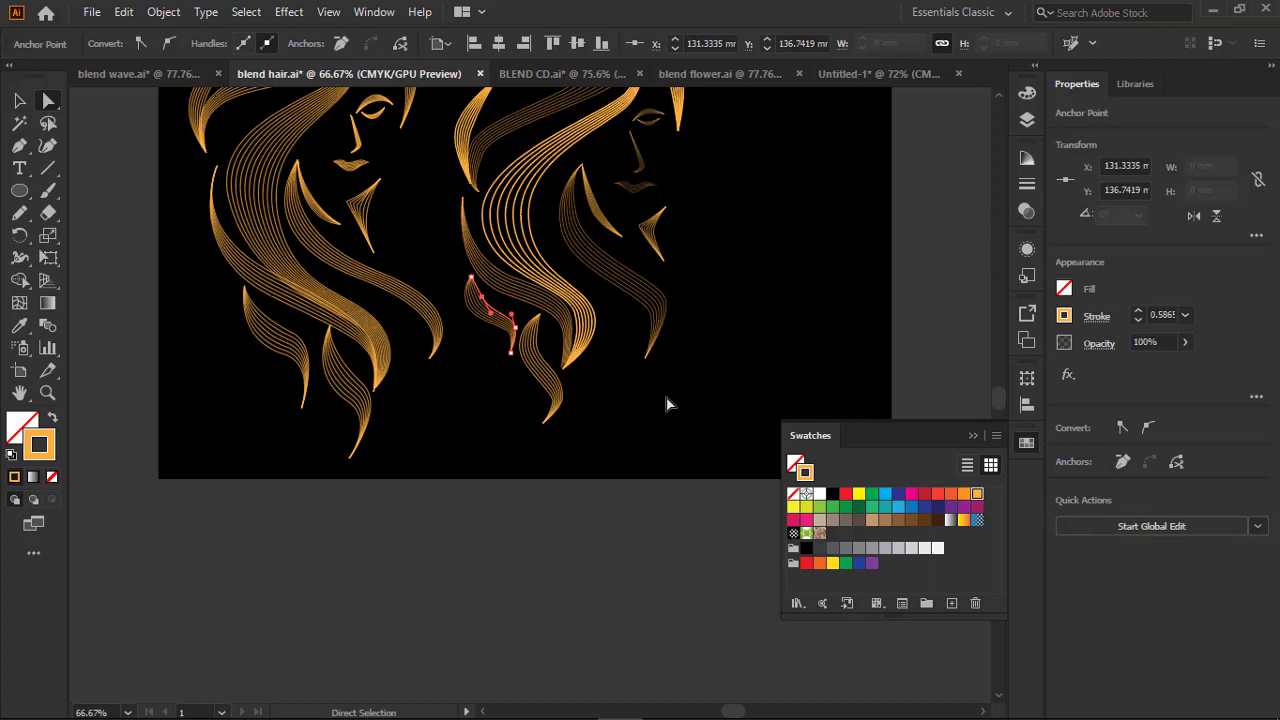
click(672, 405)
Select the right hair artwork and set its stroke weight to 0.75 pt in the control bar.
click(18, 102)
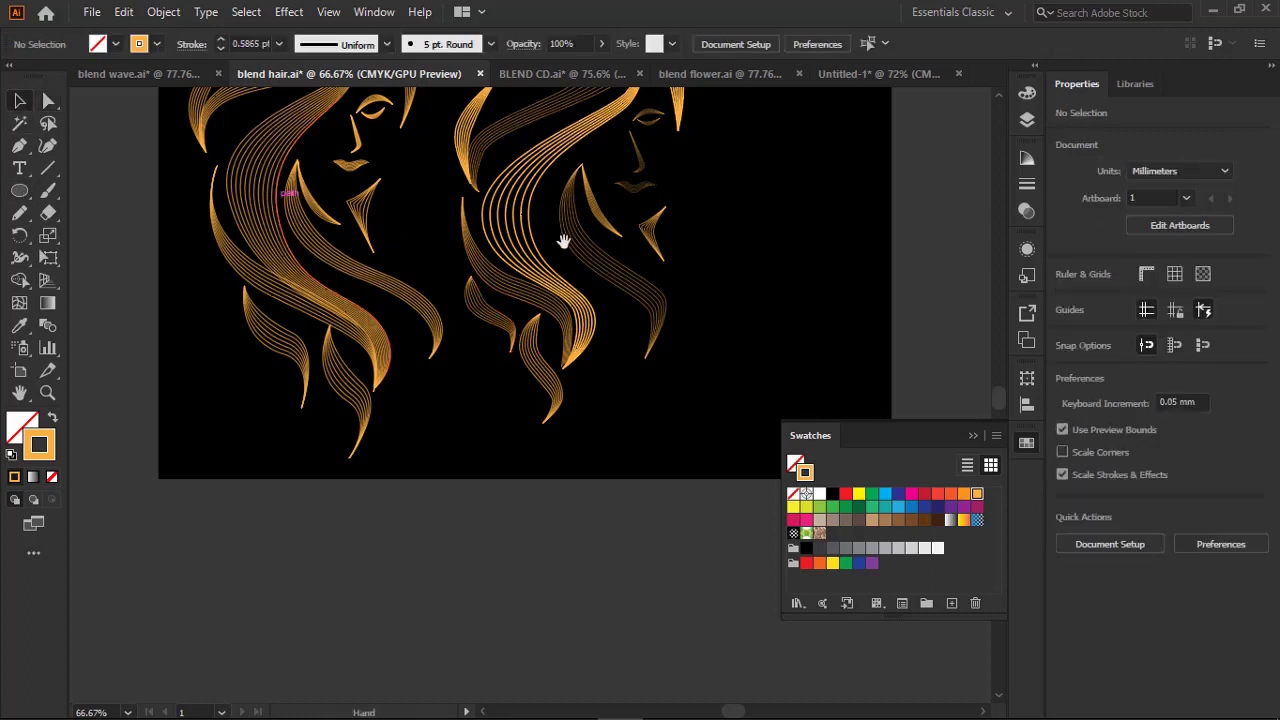
scroll(557, 363, right, 2)
scroll(563, 375, up, 3)
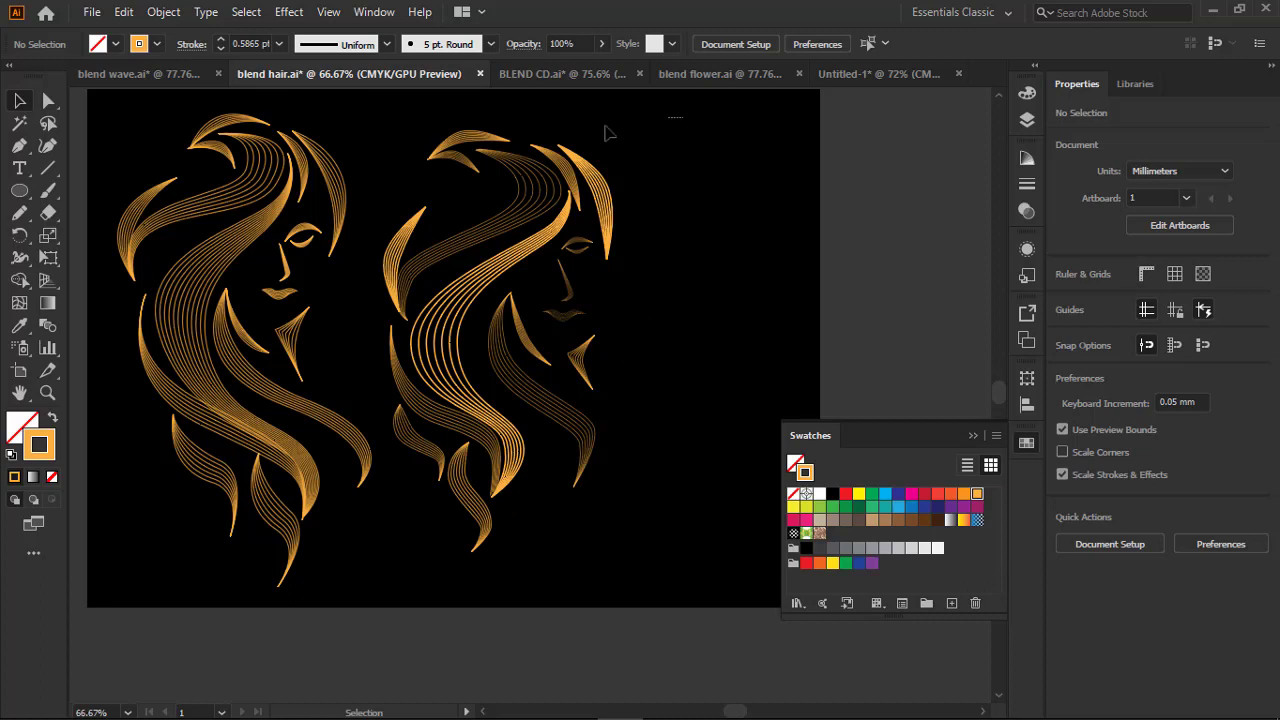
click(470, 487)
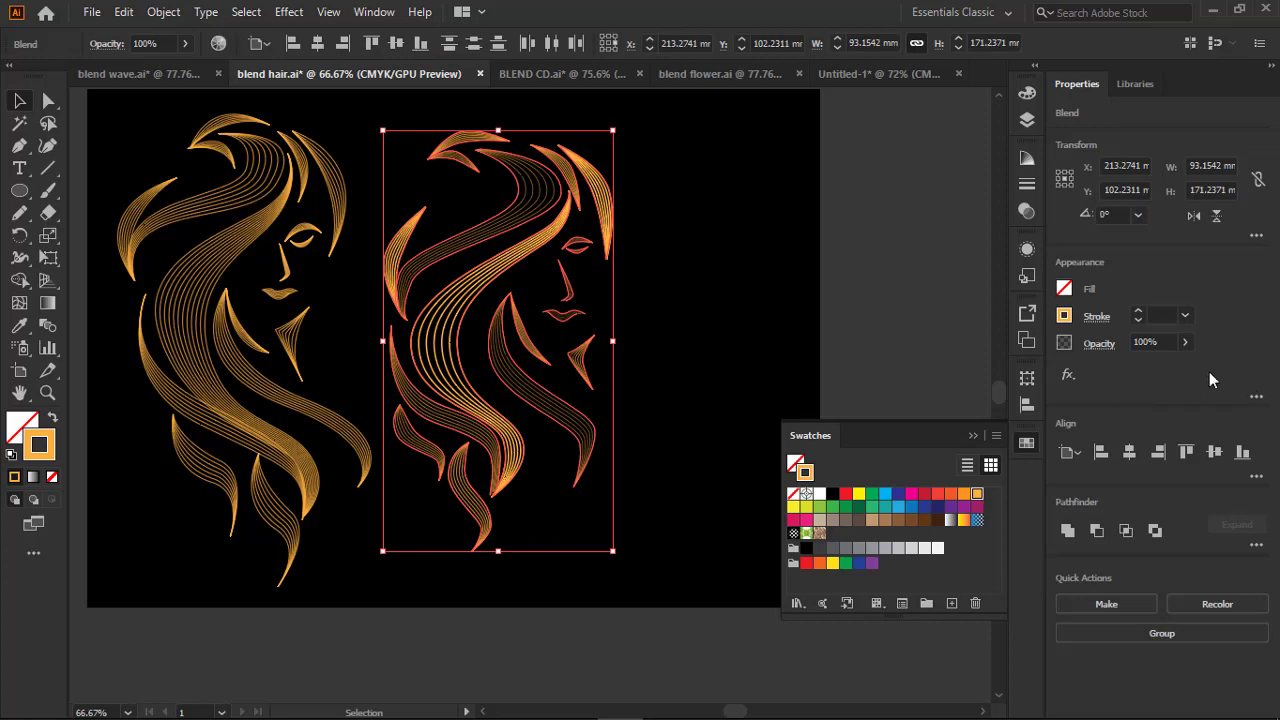
click(1185, 316)
click(1208, 376)
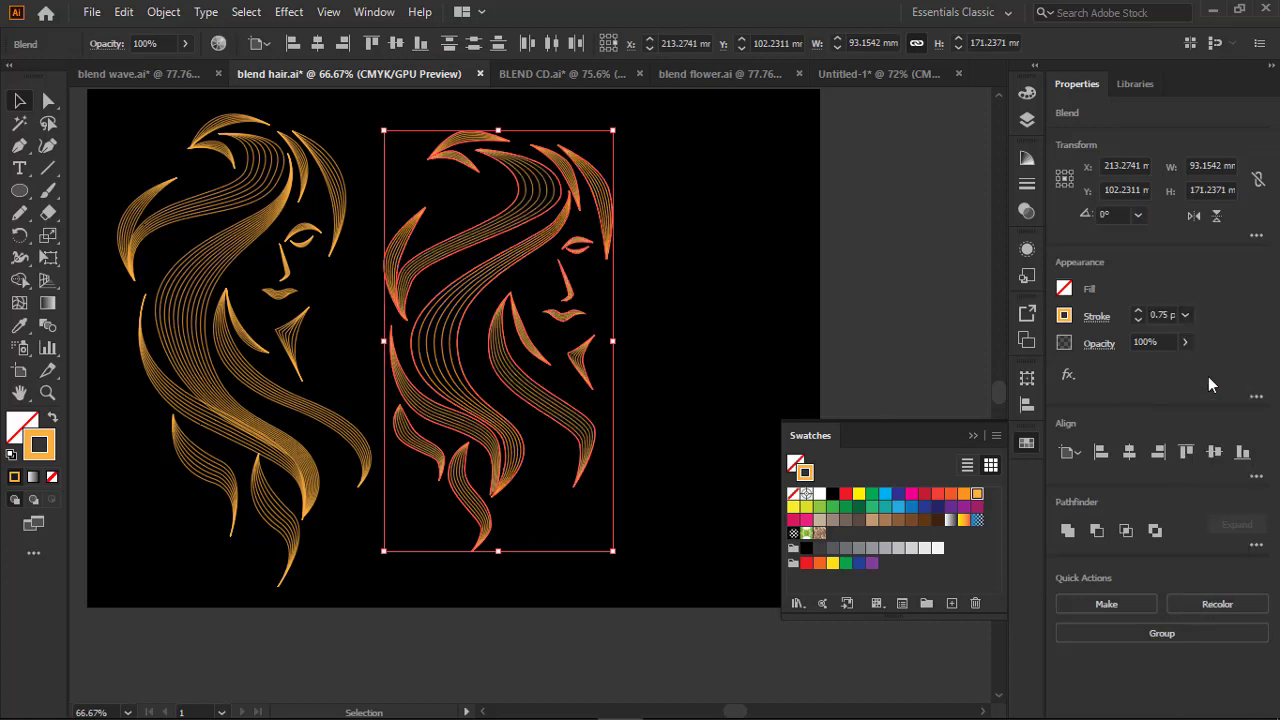
click(775, 239)
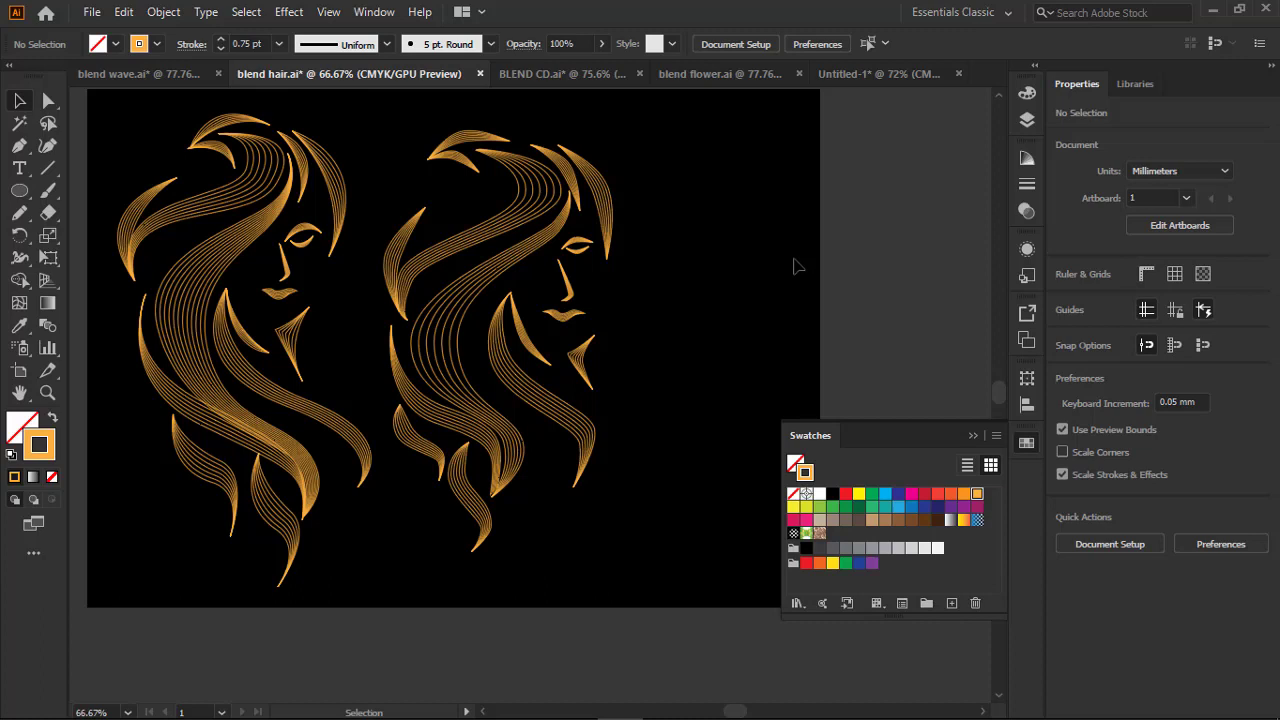
In BLEND CD.ai, add horizontal and vertical guides crossing right of the CD.
click(553, 75)
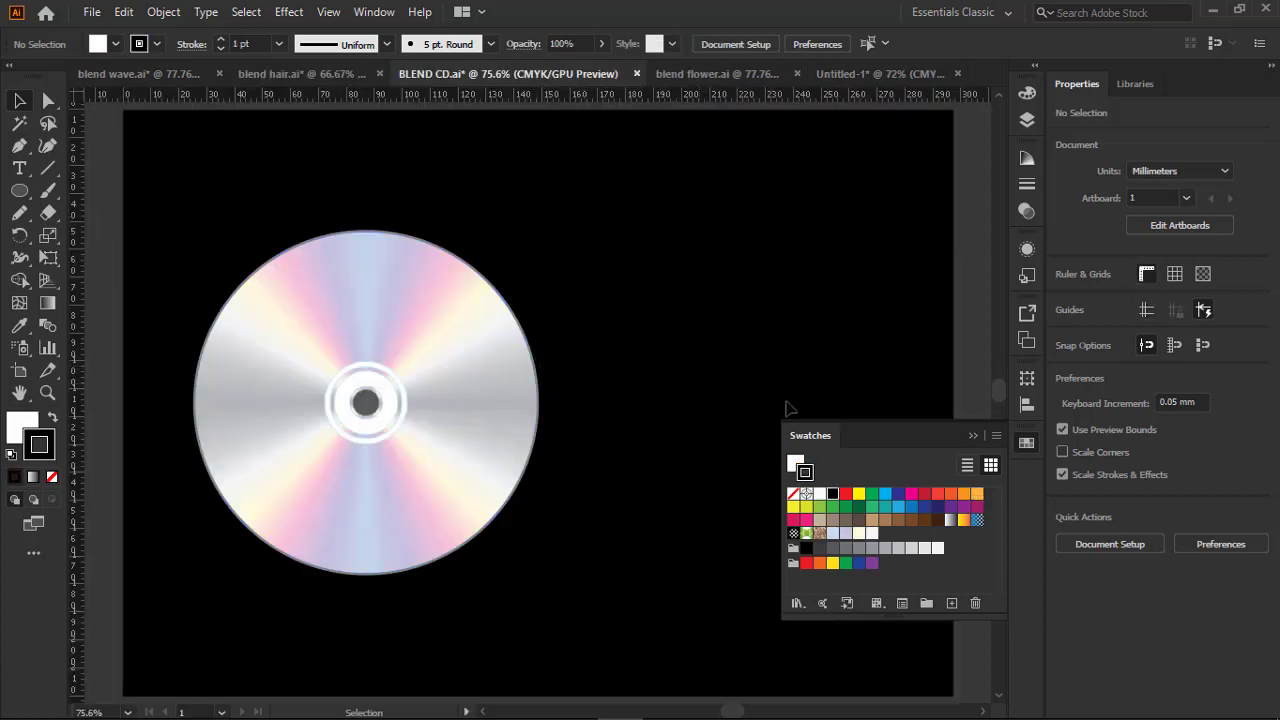
click(970, 441)
mouse_move(660, 95)
mouse_down()
mouse_move(700, 422)
mouse_move(703, 404)
mouse_up()
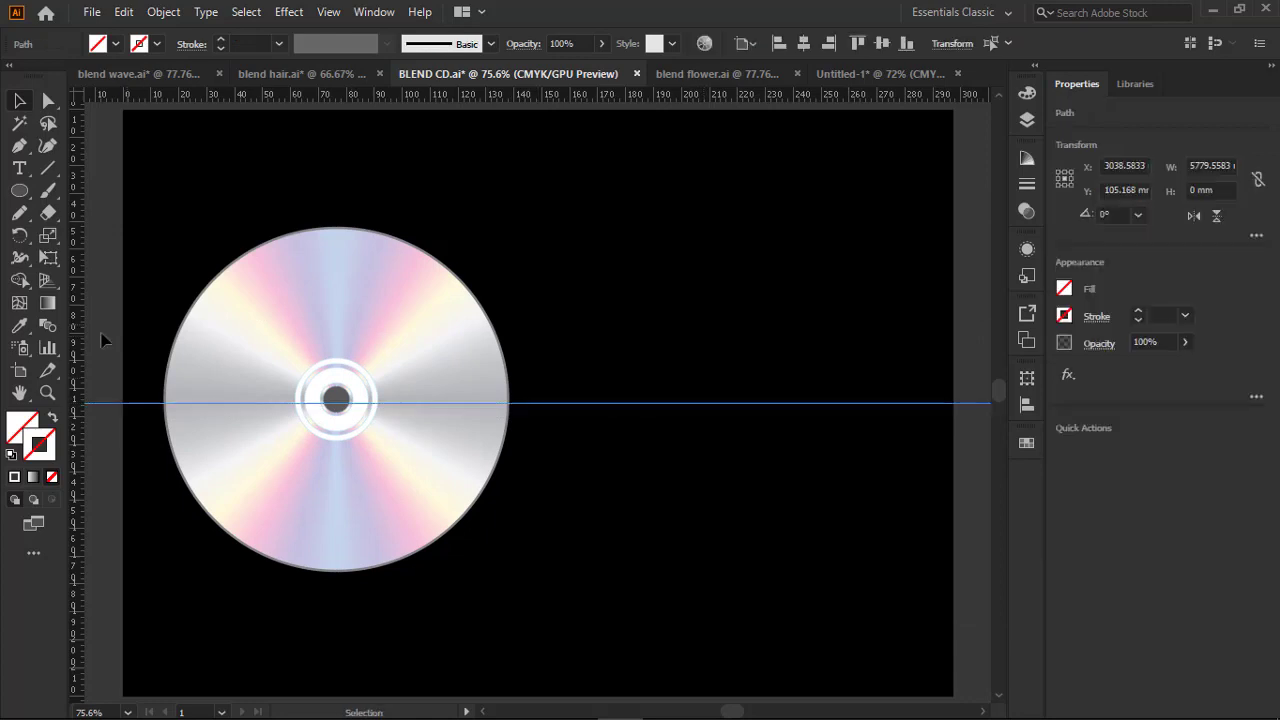
drag(719, 390, 725, 395)
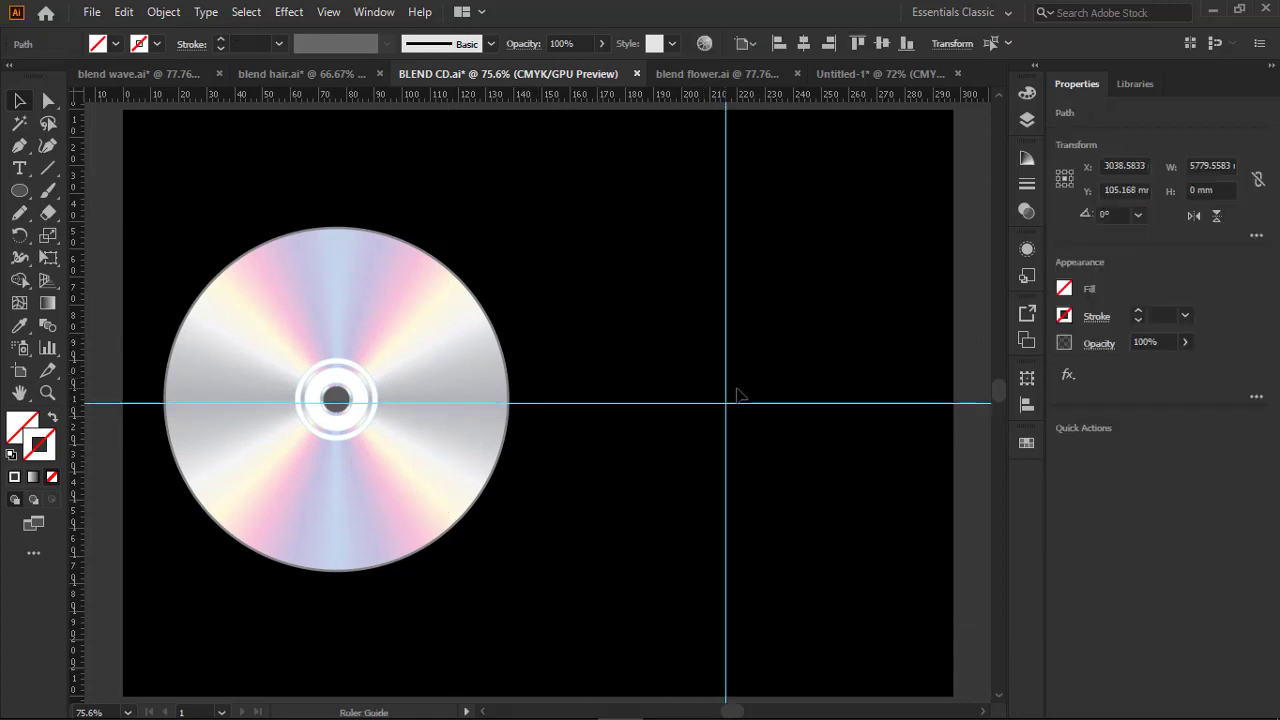
Give the vertical line default colours swapped to a white 1 pt stroke with no fill.
click(46, 170)
key(d)
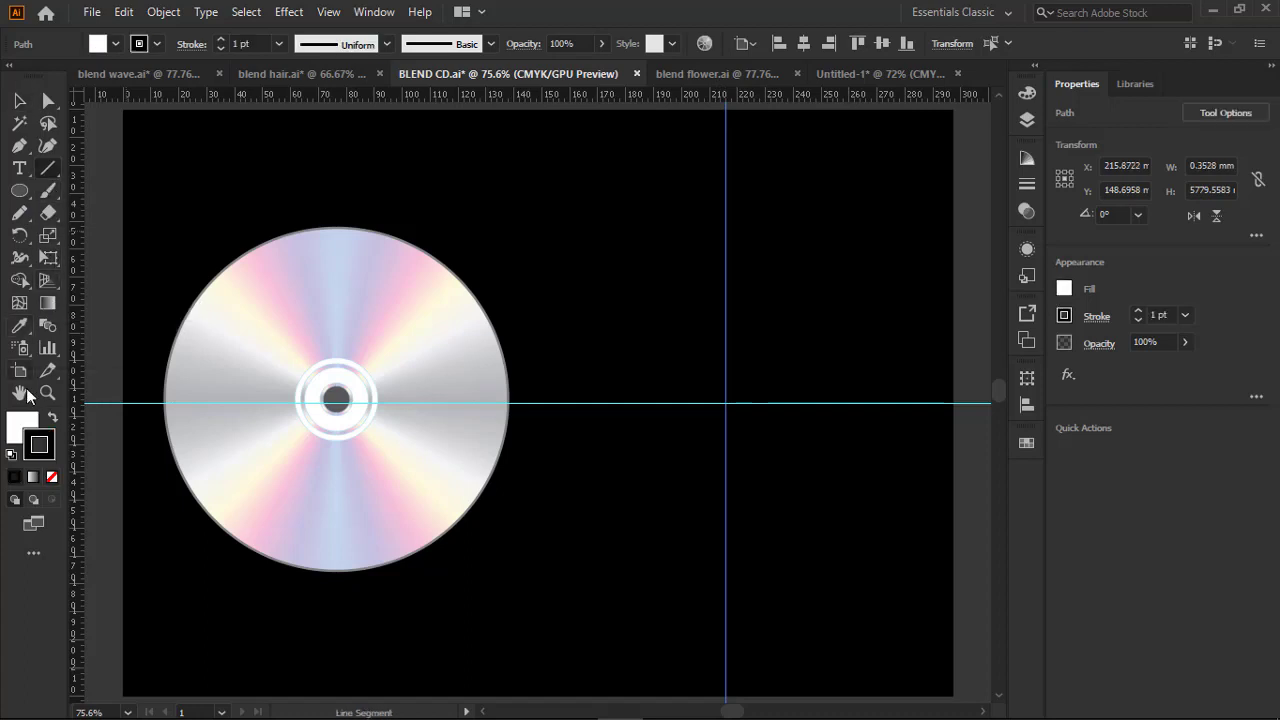
click(51, 419)
click(30, 425)
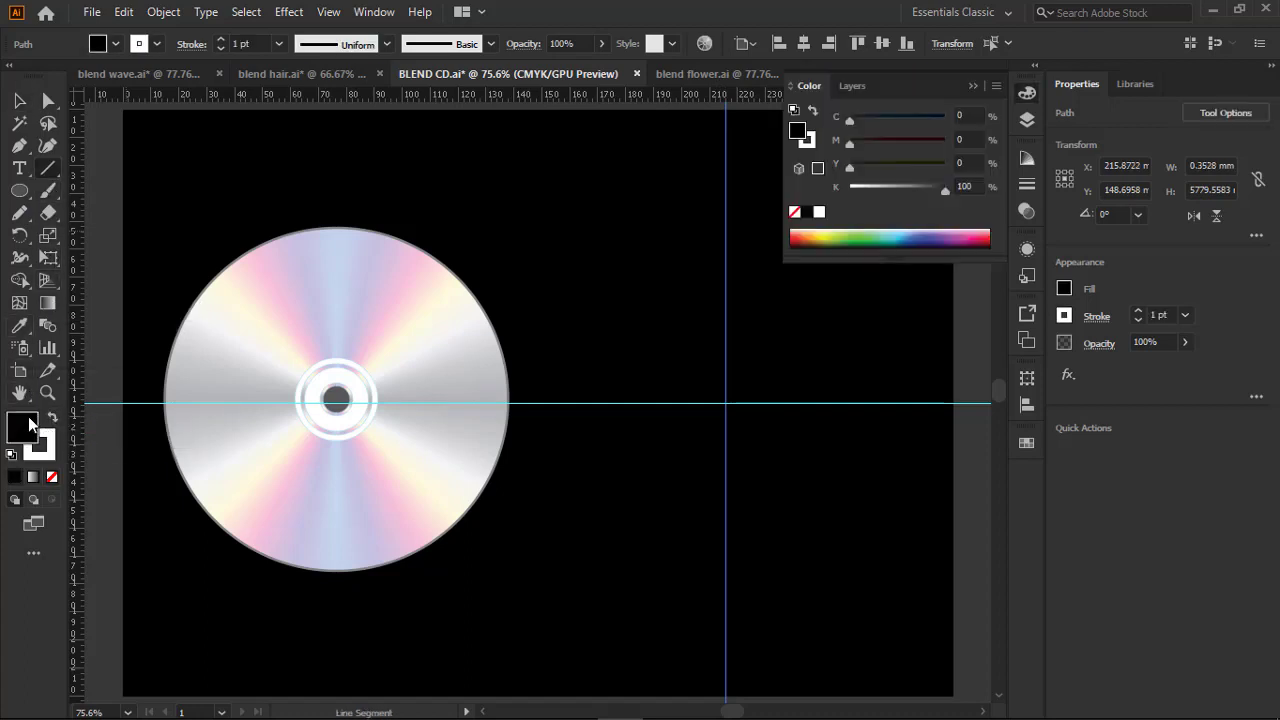
click(794, 208)
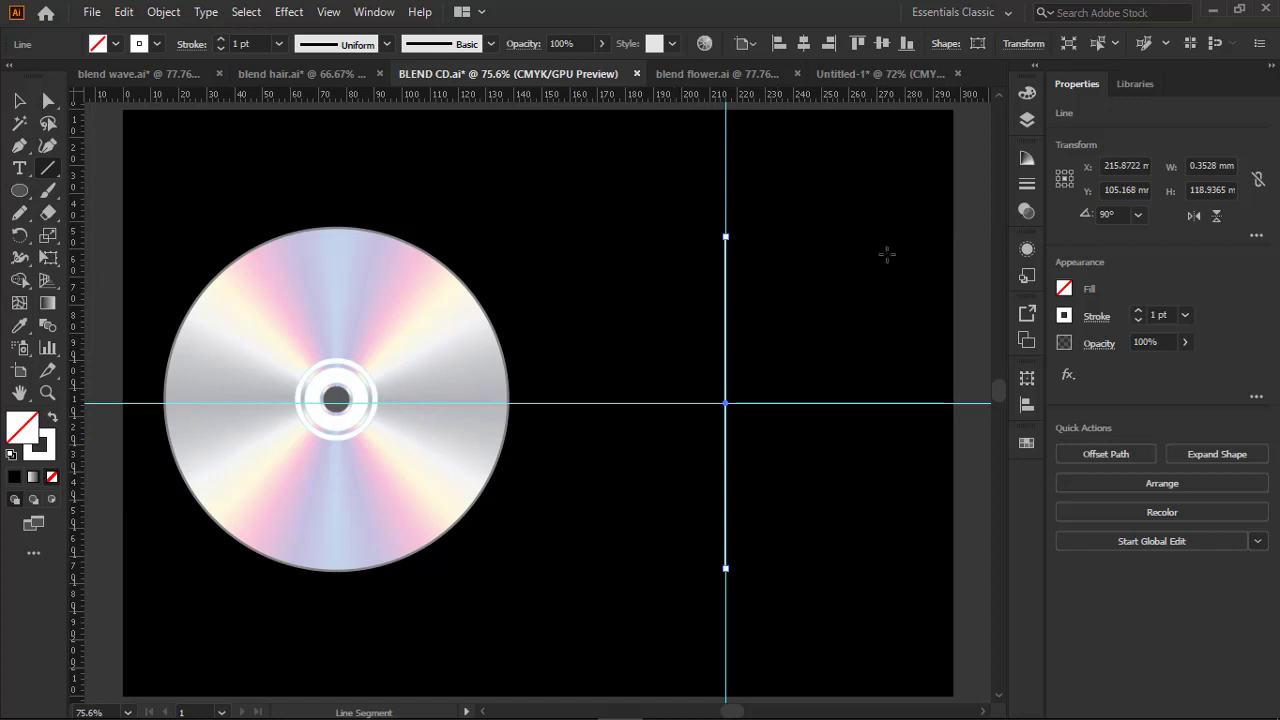
Rotate-copy the vertical line by 15° and repeat with Ctrl+D to form the starburst.
click(20, 236)
double_click(21, 237)
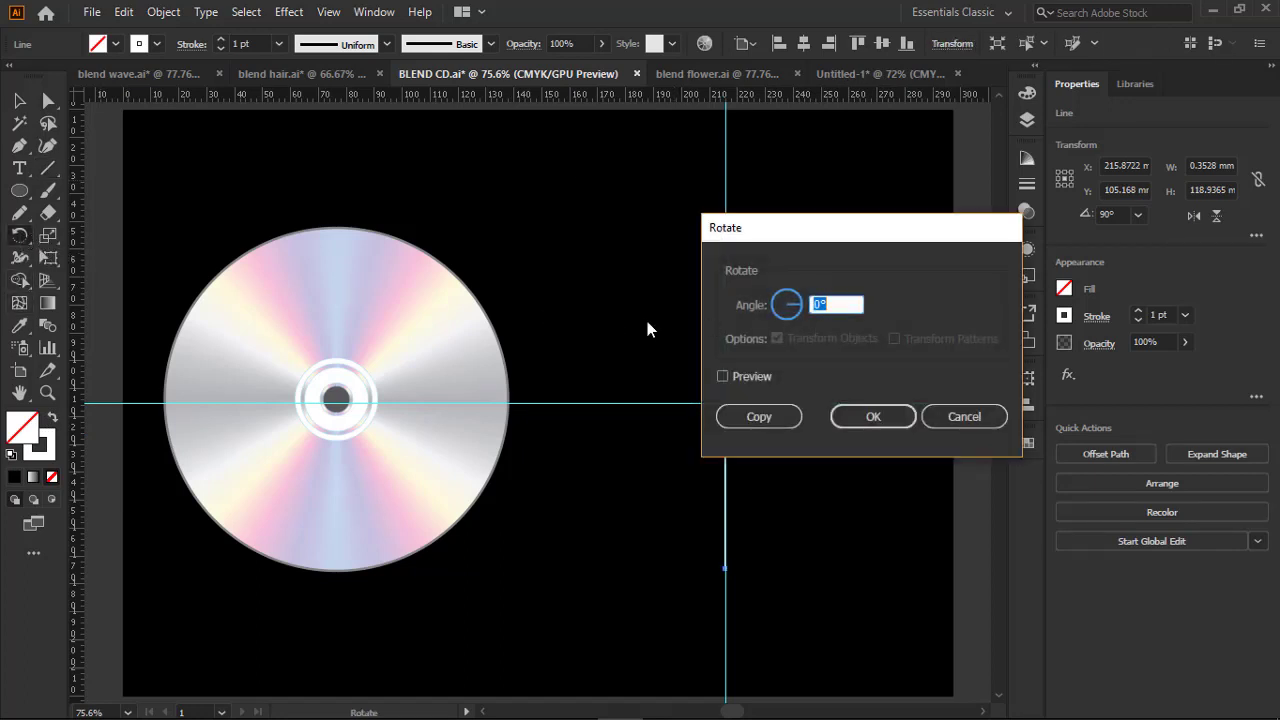
text(15)
click(777, 414)
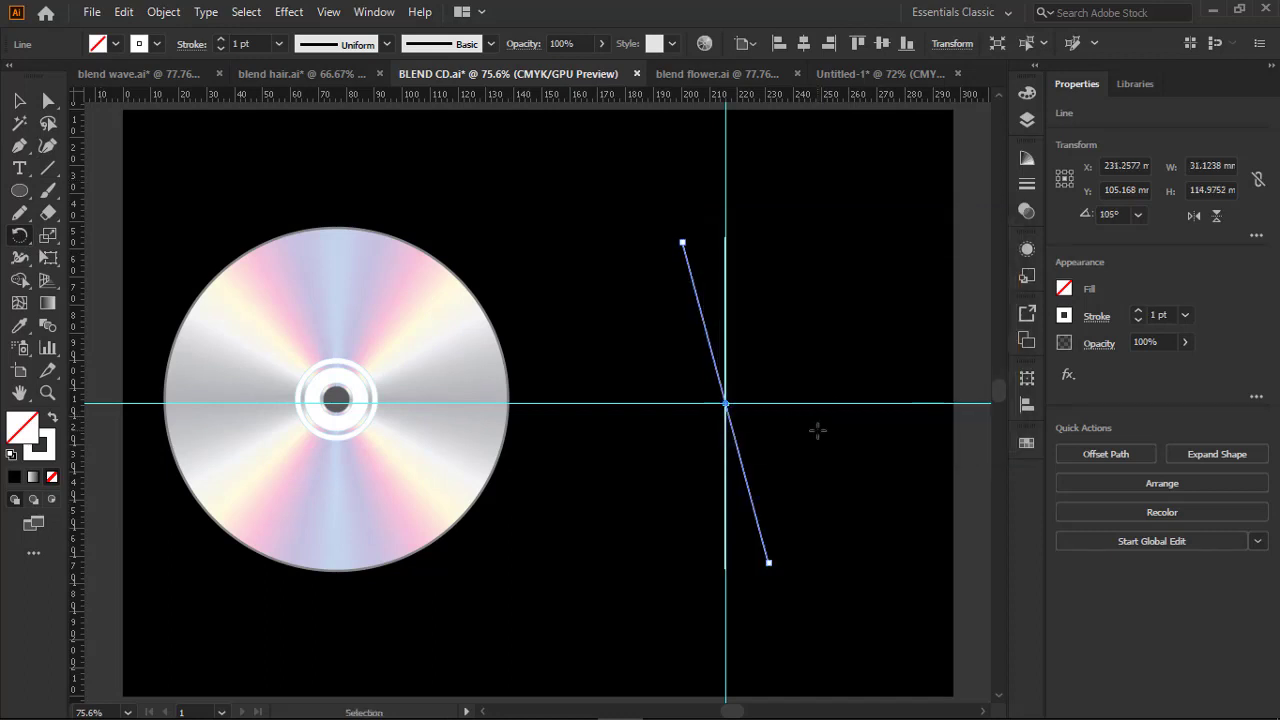
key(ctrl+d)
key(ctrl+d)
key(ctrl+d)
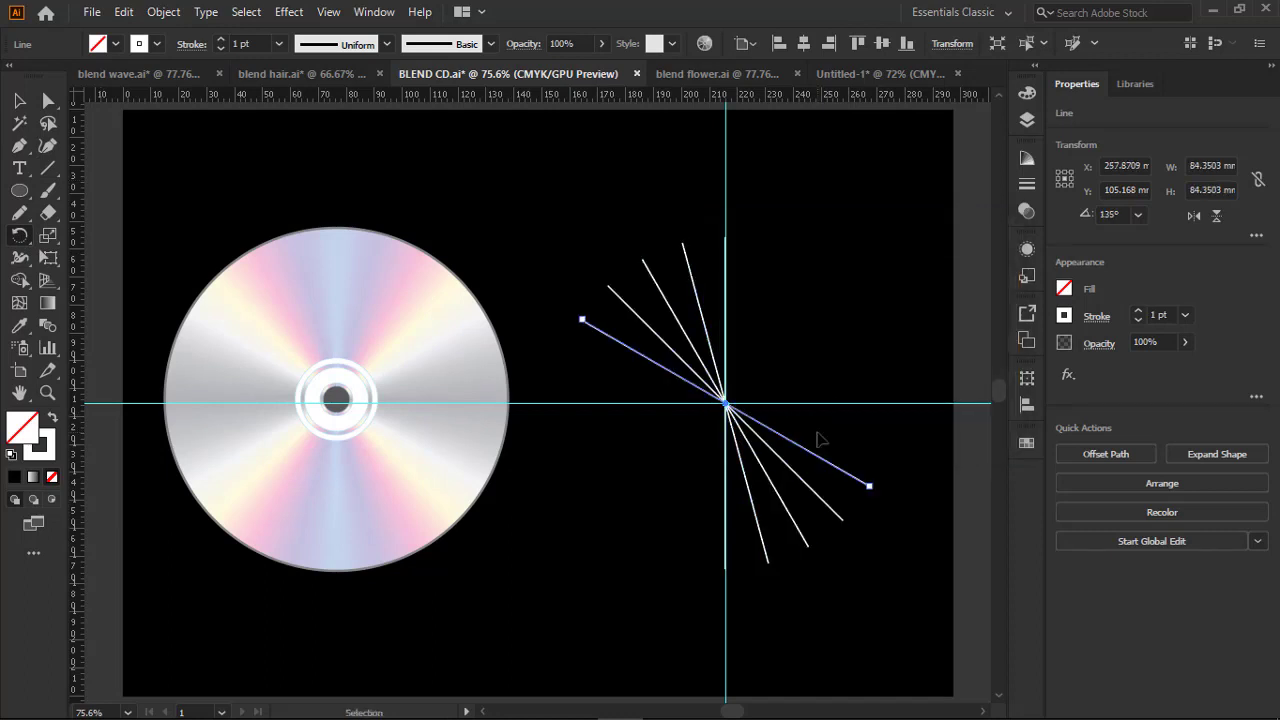
key(ctrl+d)
key(ctrl+d)
key(ctrl+d)
key(v)
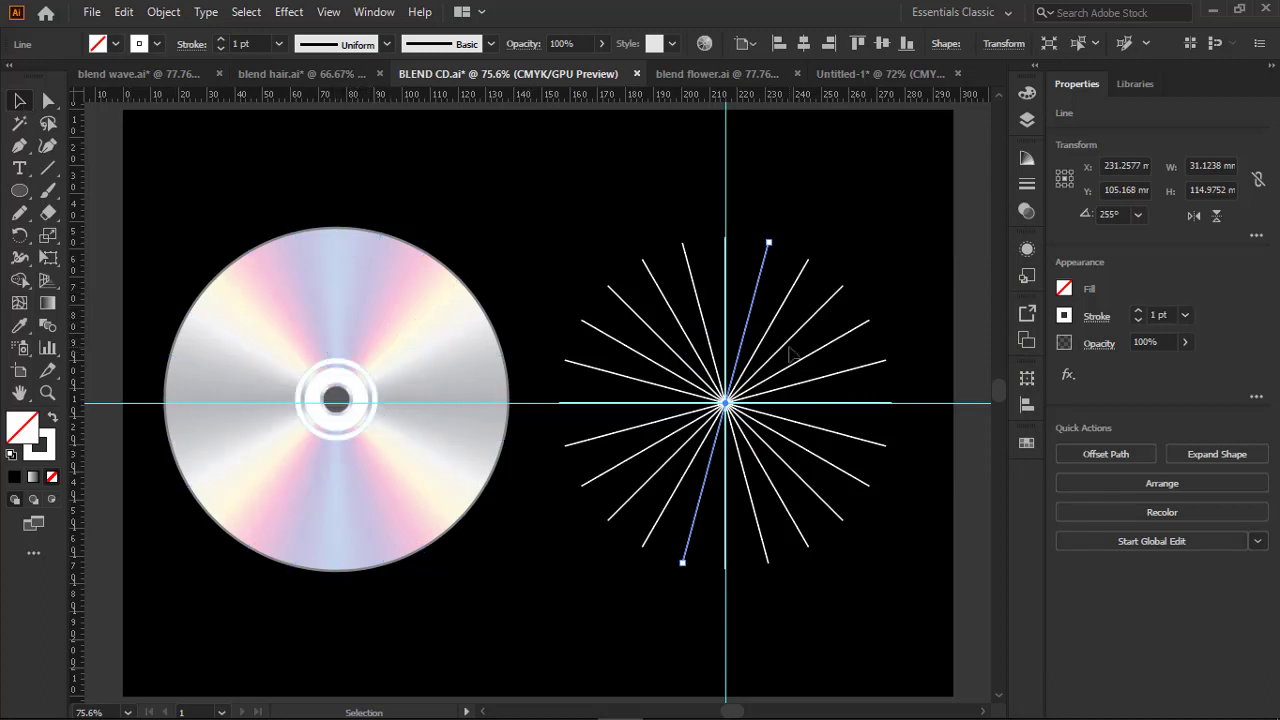
Try light blue on the vertical line, undo it, and select the 255° and 105° lines.
click(729, 288)
click(1027, 444)
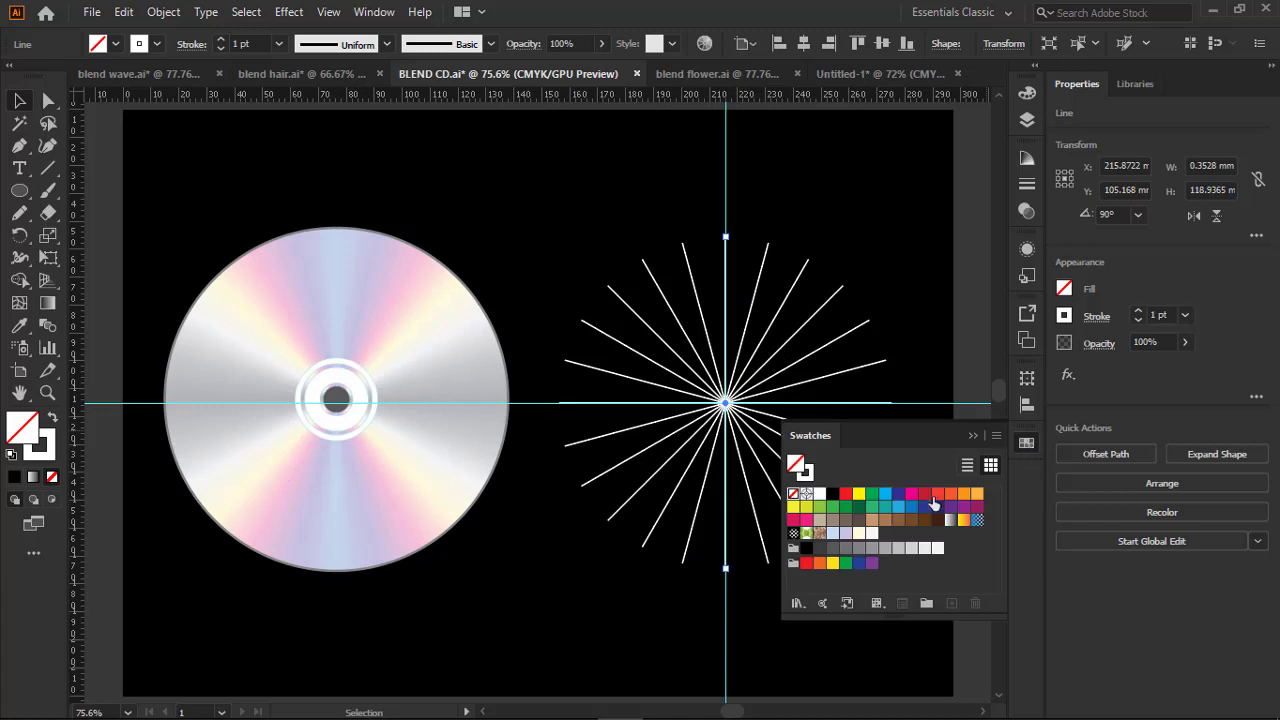
click(833, 534)
key(ctrl+z)
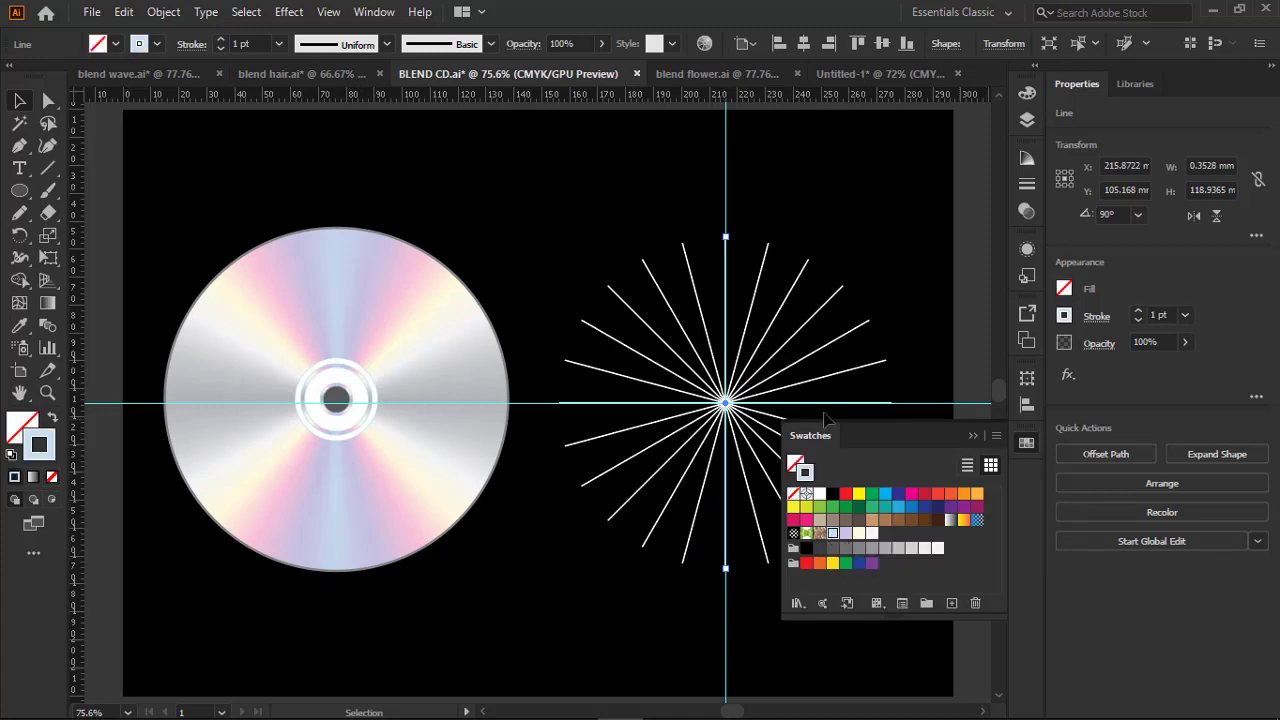
click(758, 280)
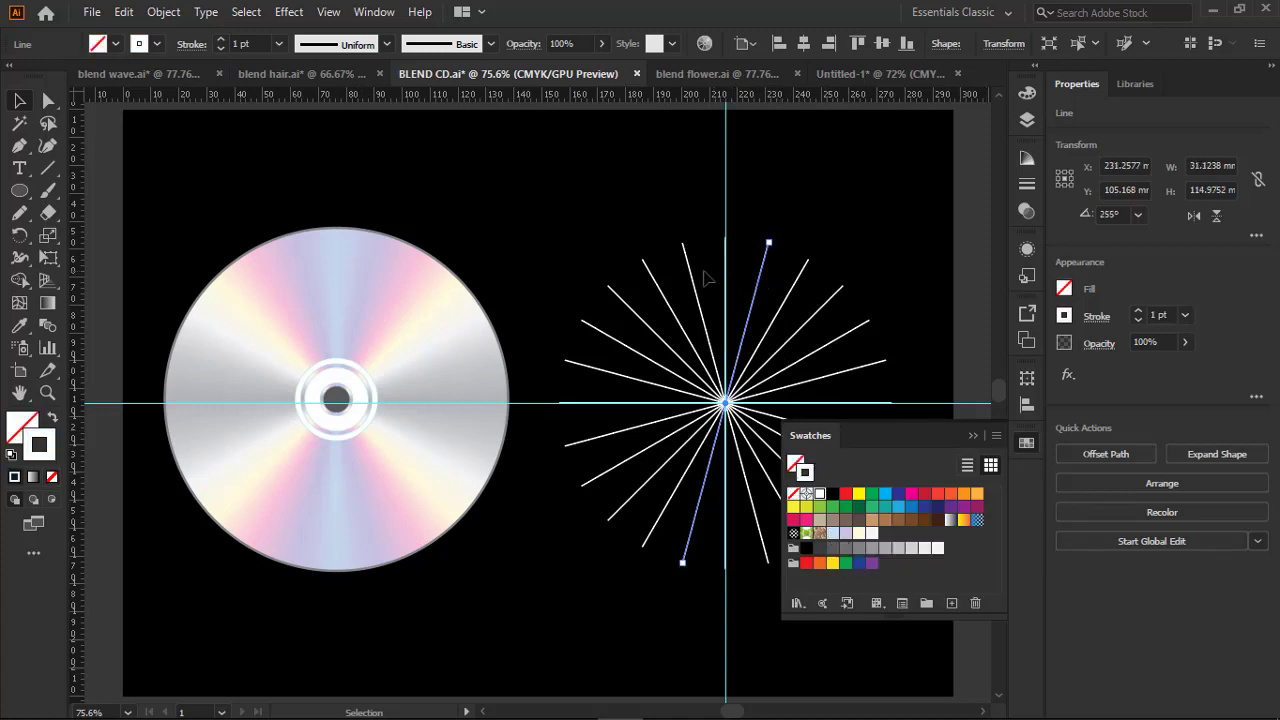
shift+click(692, 280)
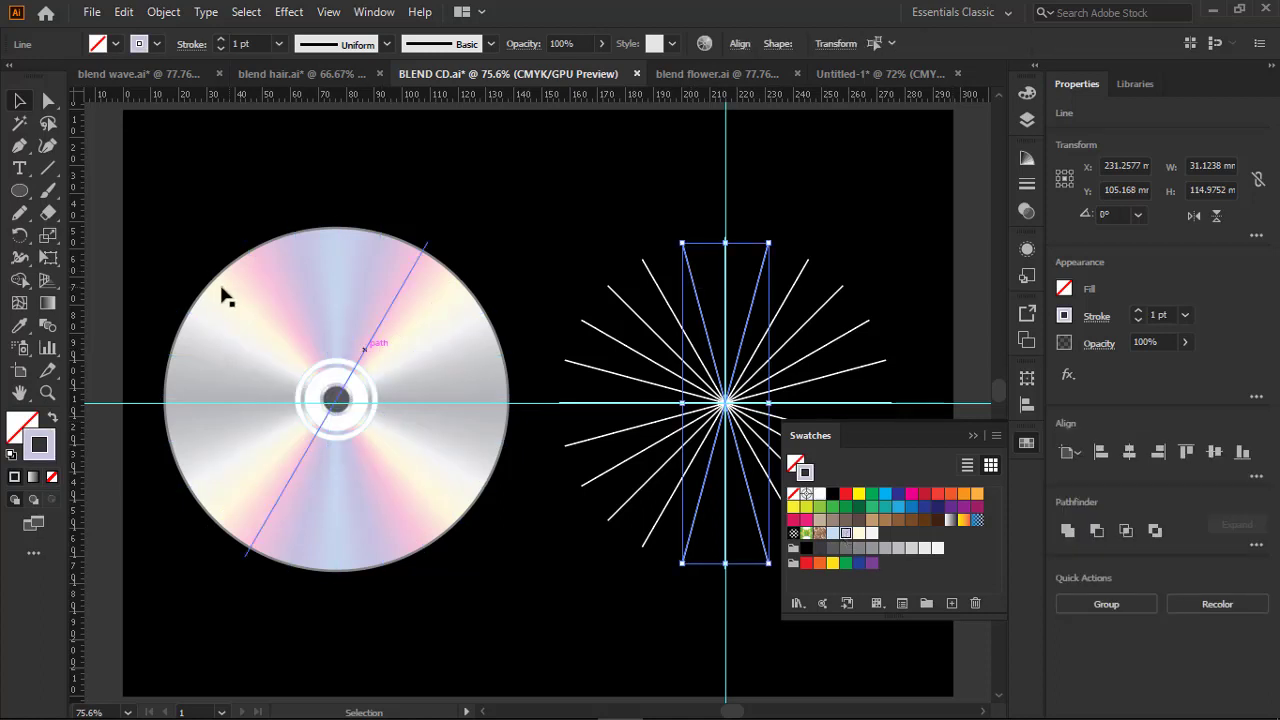
Give two opposite line pairs light grey and darker grey strokes.
click(795, 290)
shift+click(755, 434)
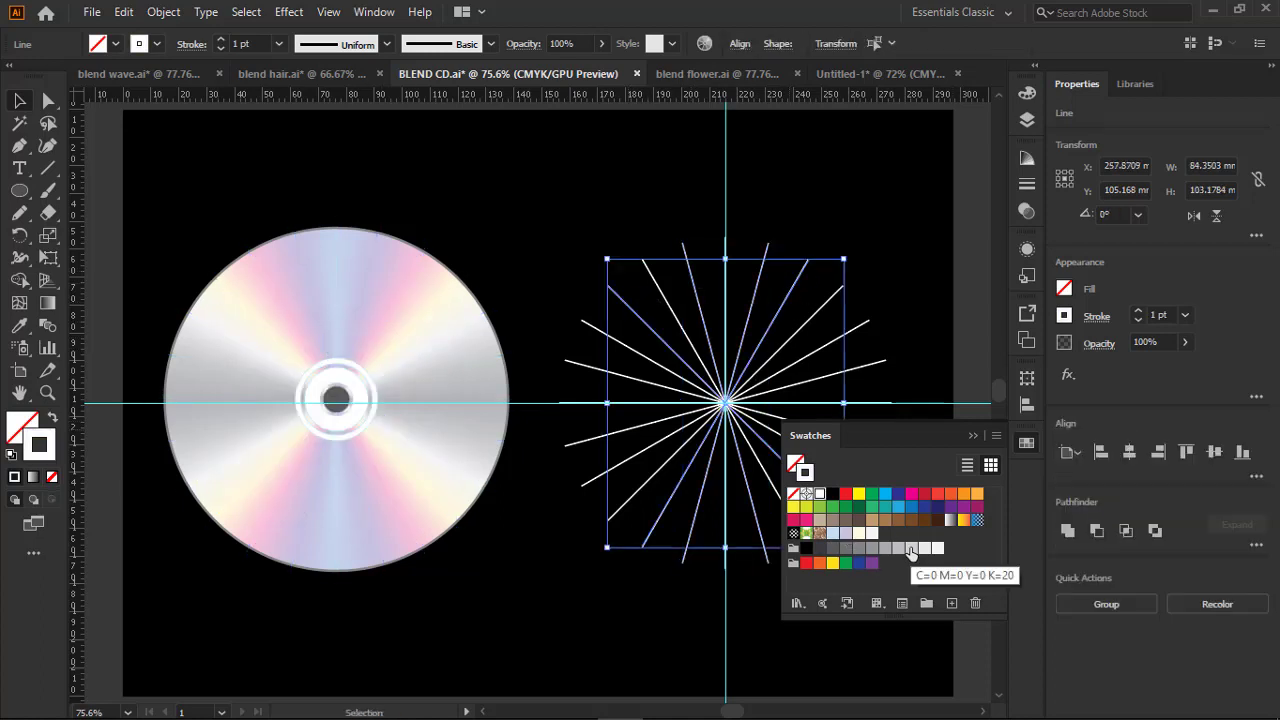
click(911, 547)
click(648, 360)
shift+click(800, 360)
click(871, 548)
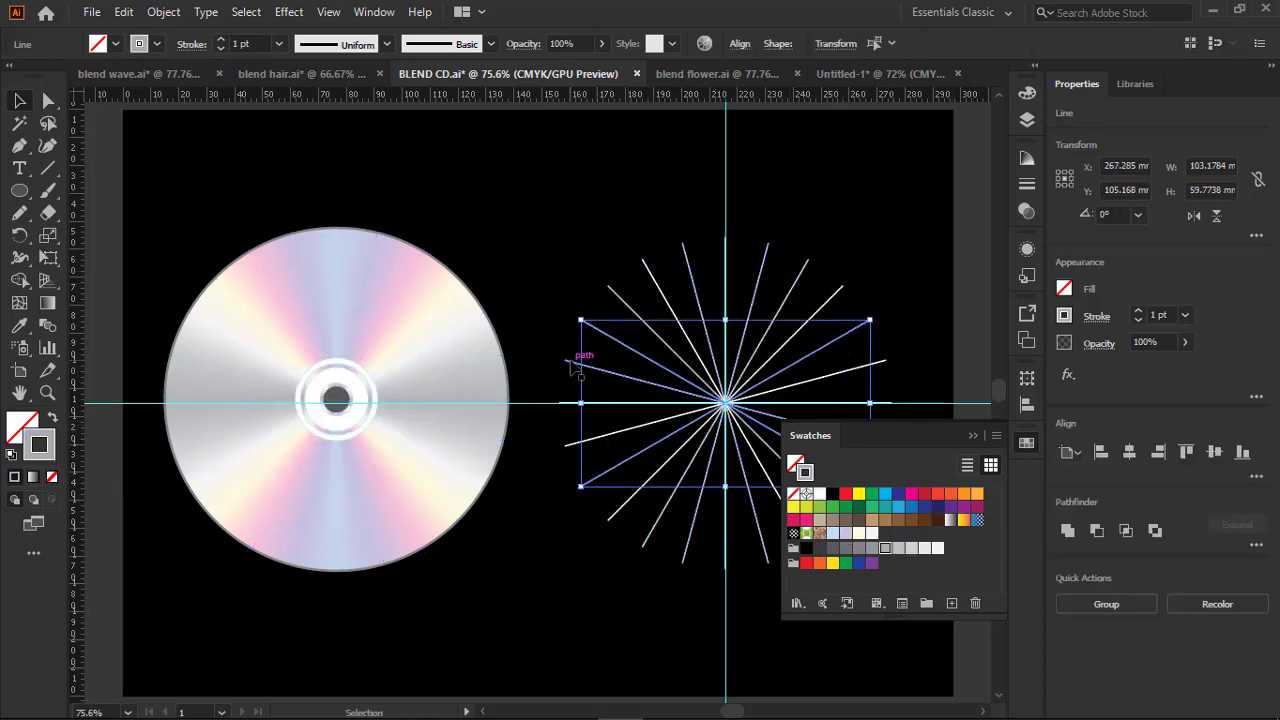
Give the 165°/195° pair a grey stroke and the horizontal line dark grey.
click(585, 365)
shift+click(589, 438)
click(850, 548)
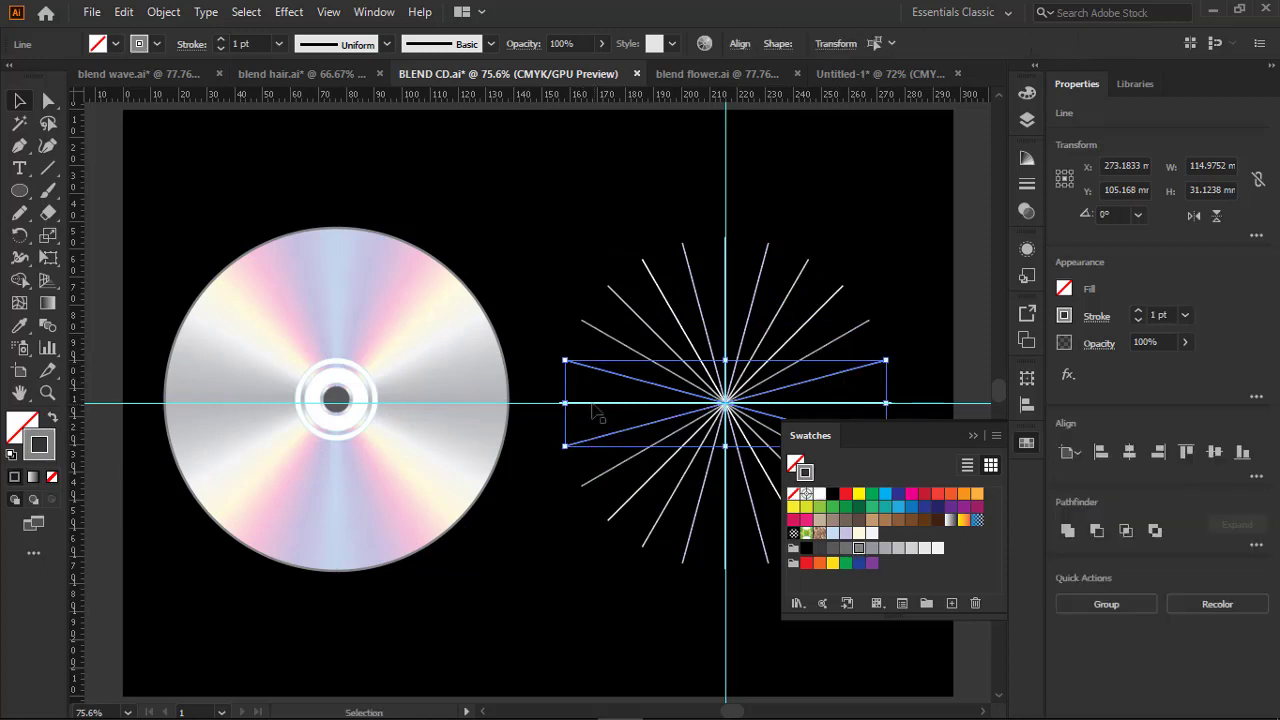
click(605, 402)
click(832, 548)
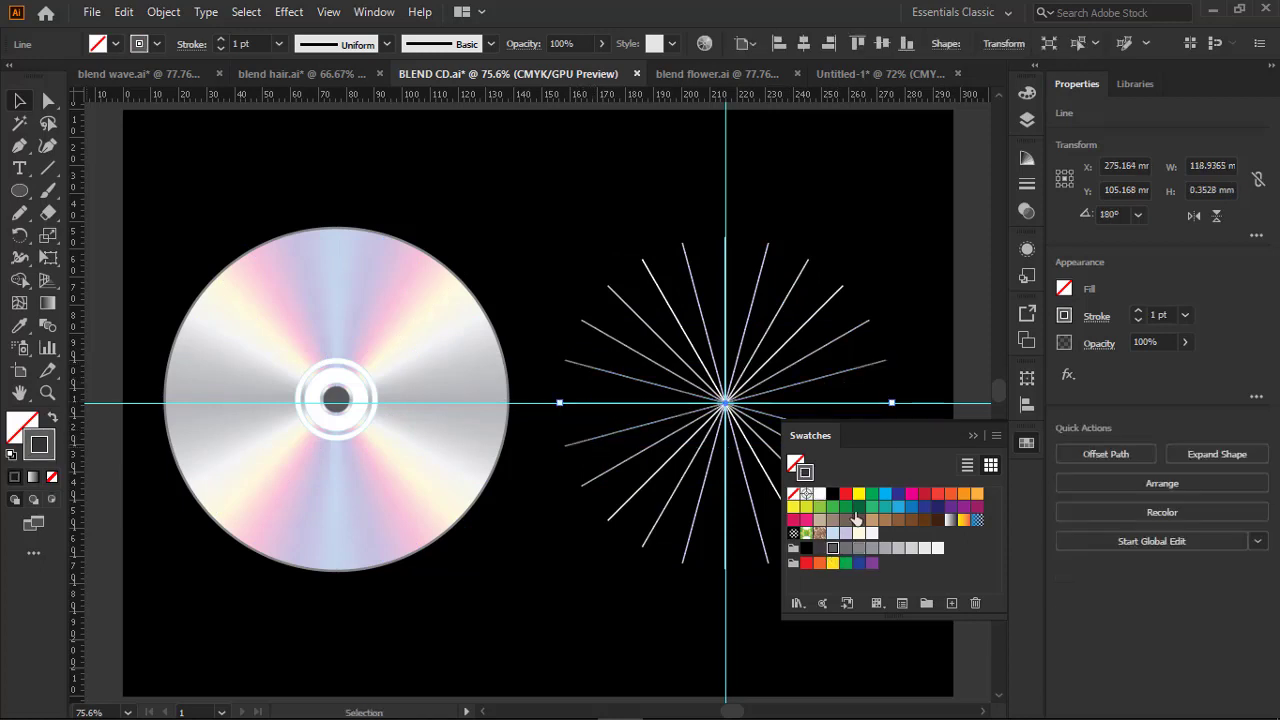
click(971, 437)
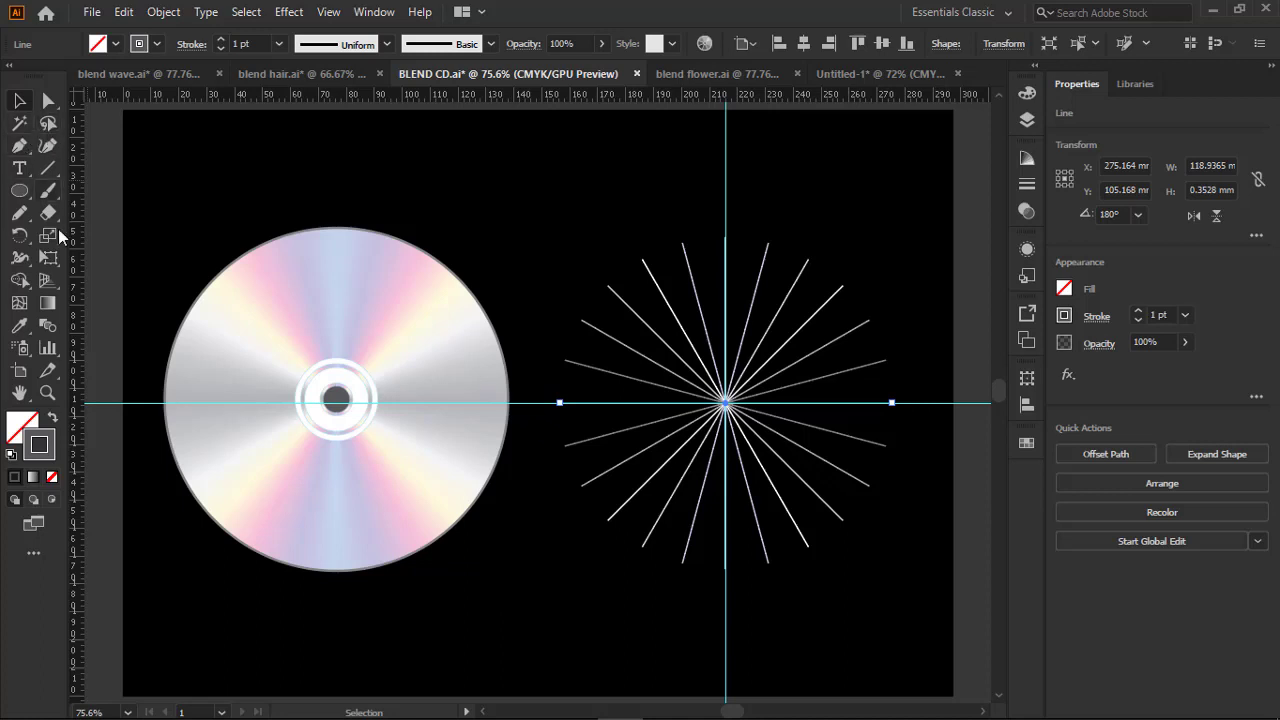
Blend the starburst lines by clicking each in turn around the circle with the Blend tool.
click(54, 326)
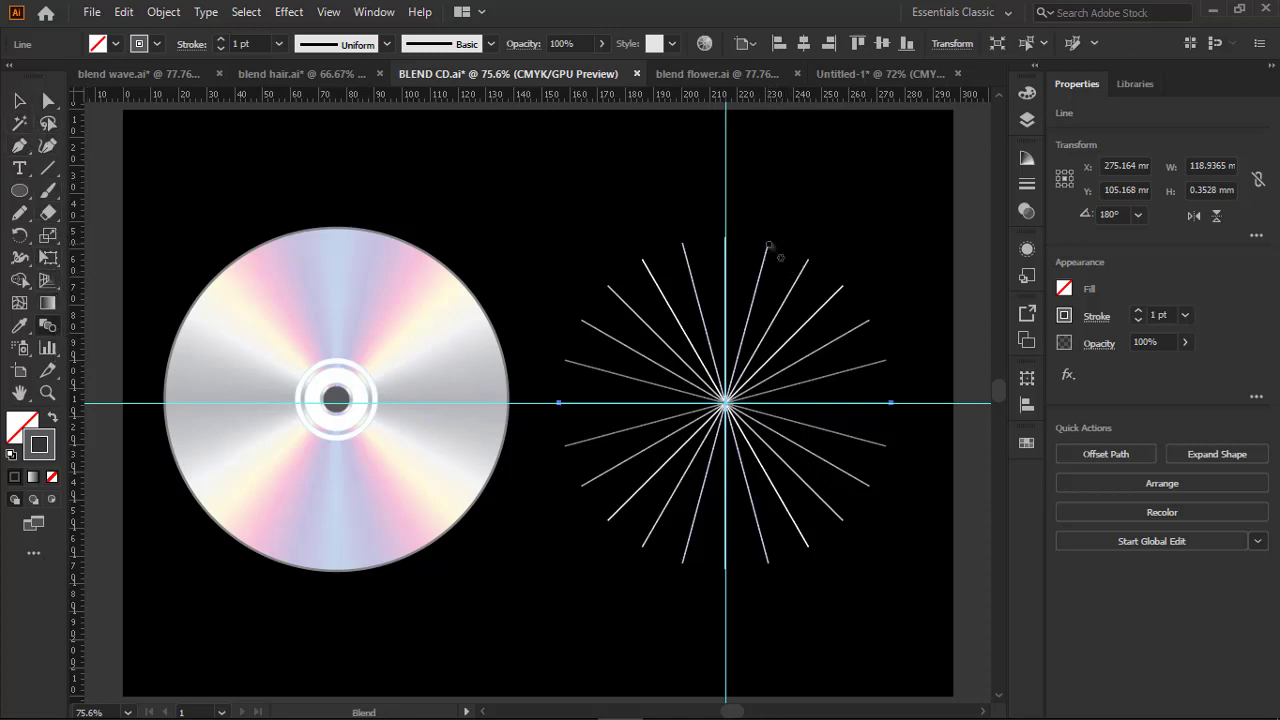
click(769, 245)
click(681, 248)
click(643, 260)
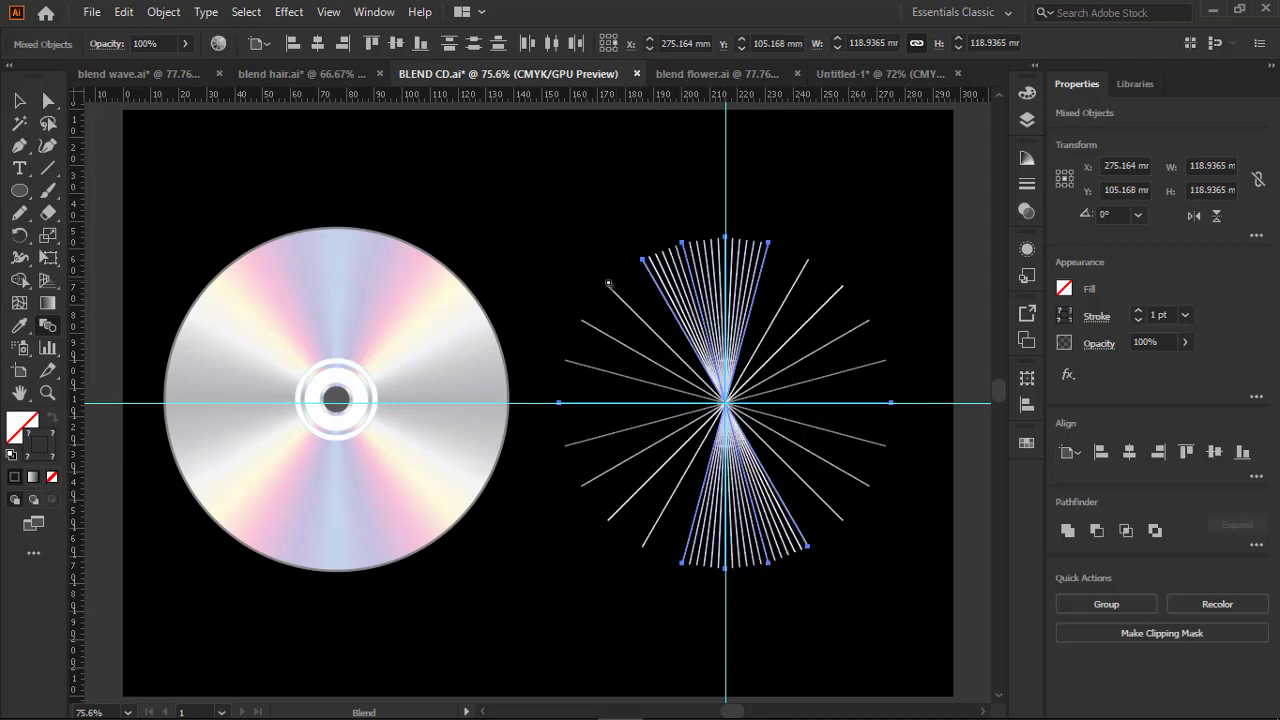
click(608, 287)
click(581, 323)
click(565, 361)
click(558, 403)
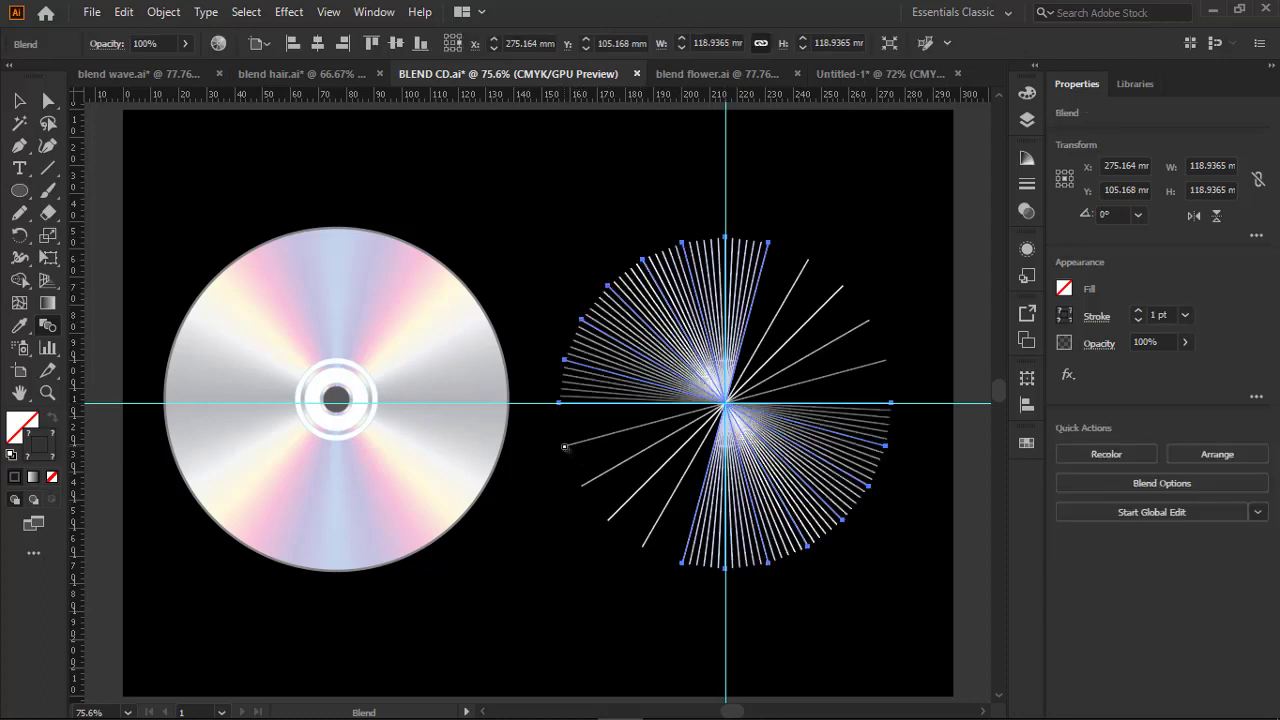
click(565, 447)
click(582, 485)
click(609, 520)
click(643, 545)
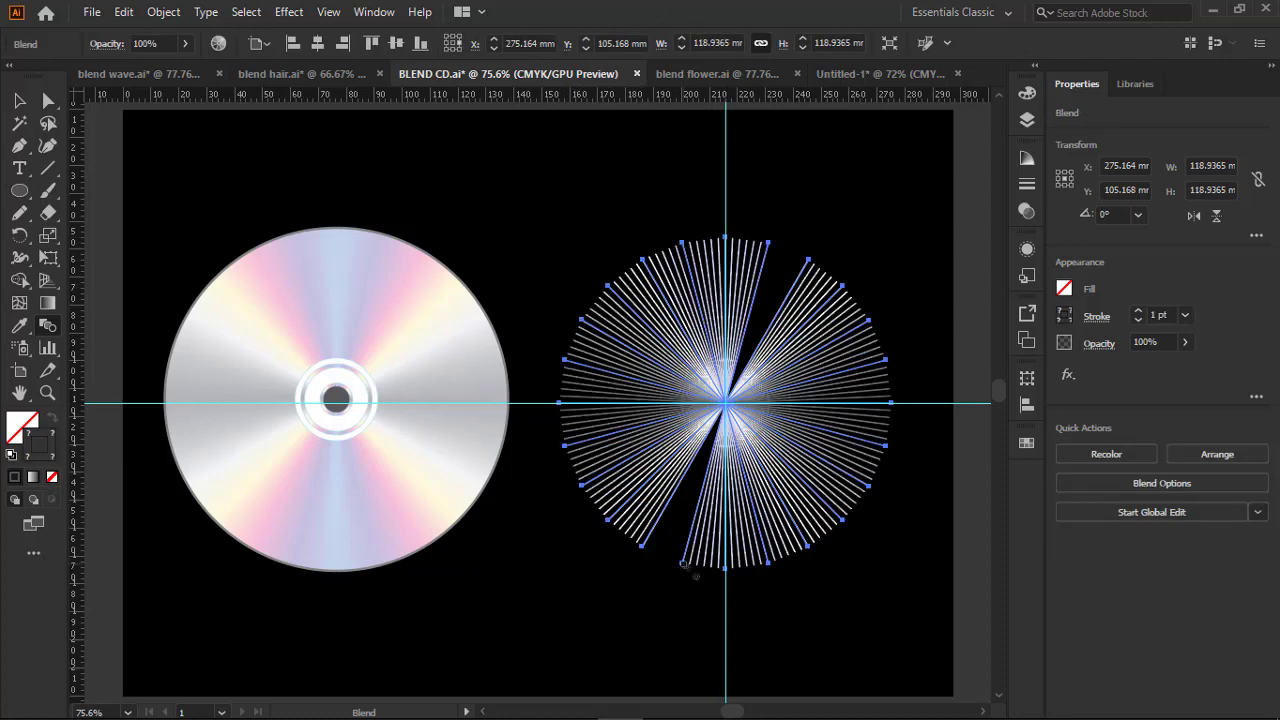
click(684, 564)
click(27, 105)
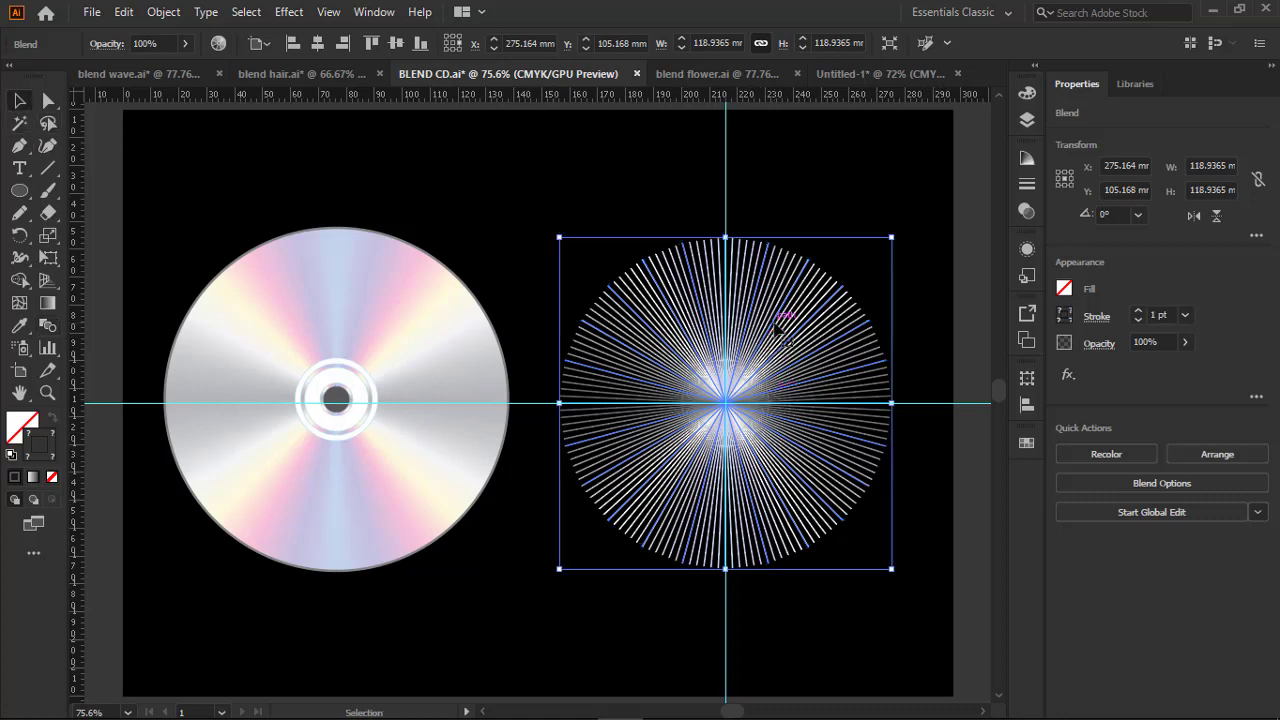
Set the Blend Options spacing to Smooth Color with Preview on and confirm.
double_click(45, 328)
click(955, 116)
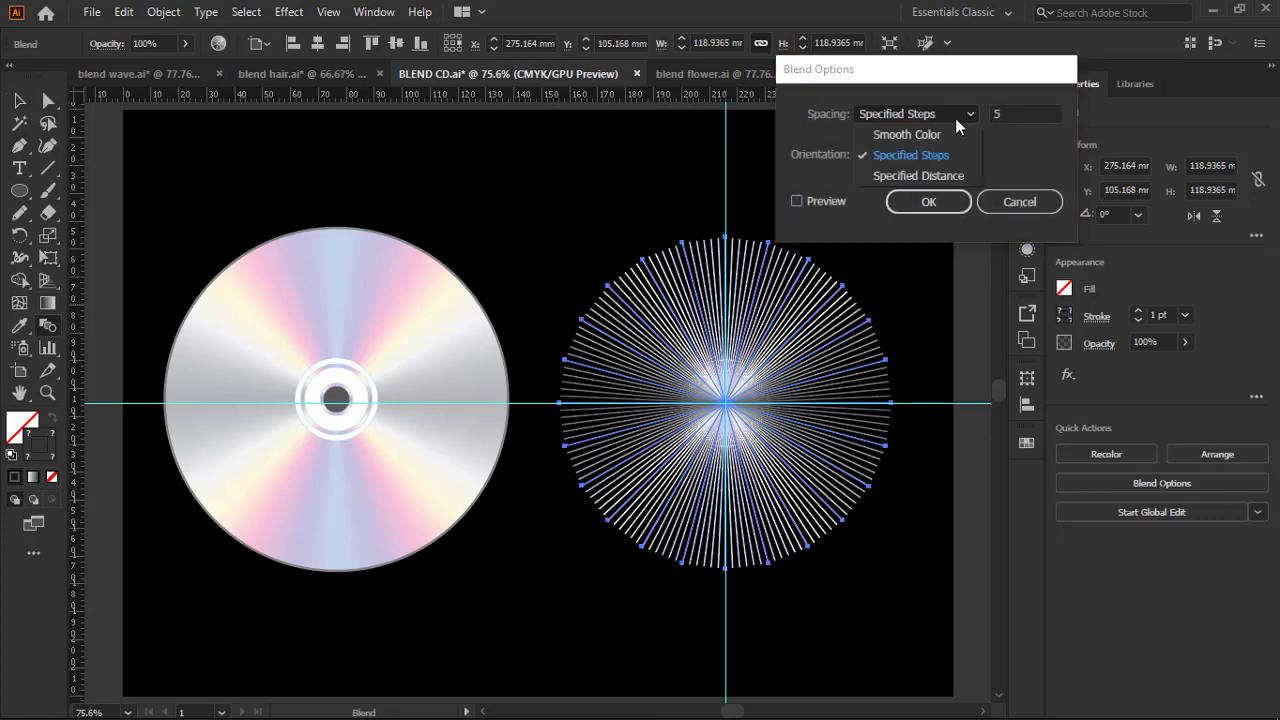
click(899, 141)
click(805, 200)
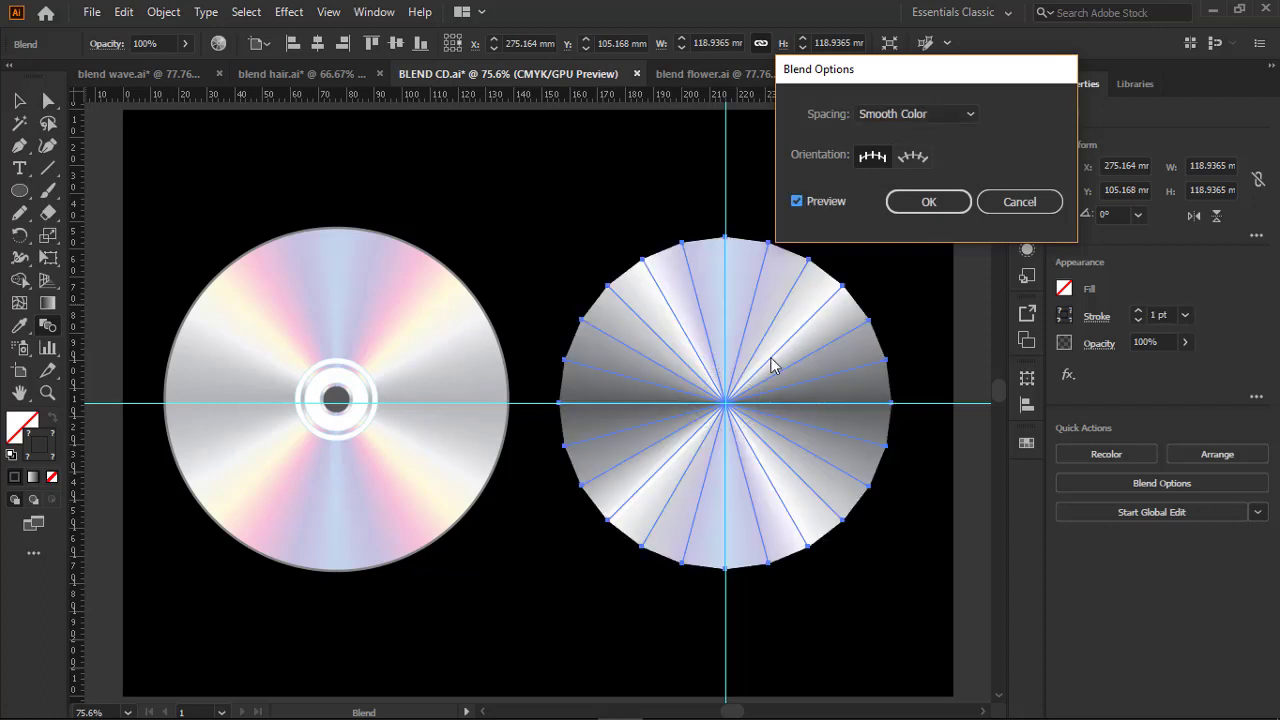
click(930, 202)
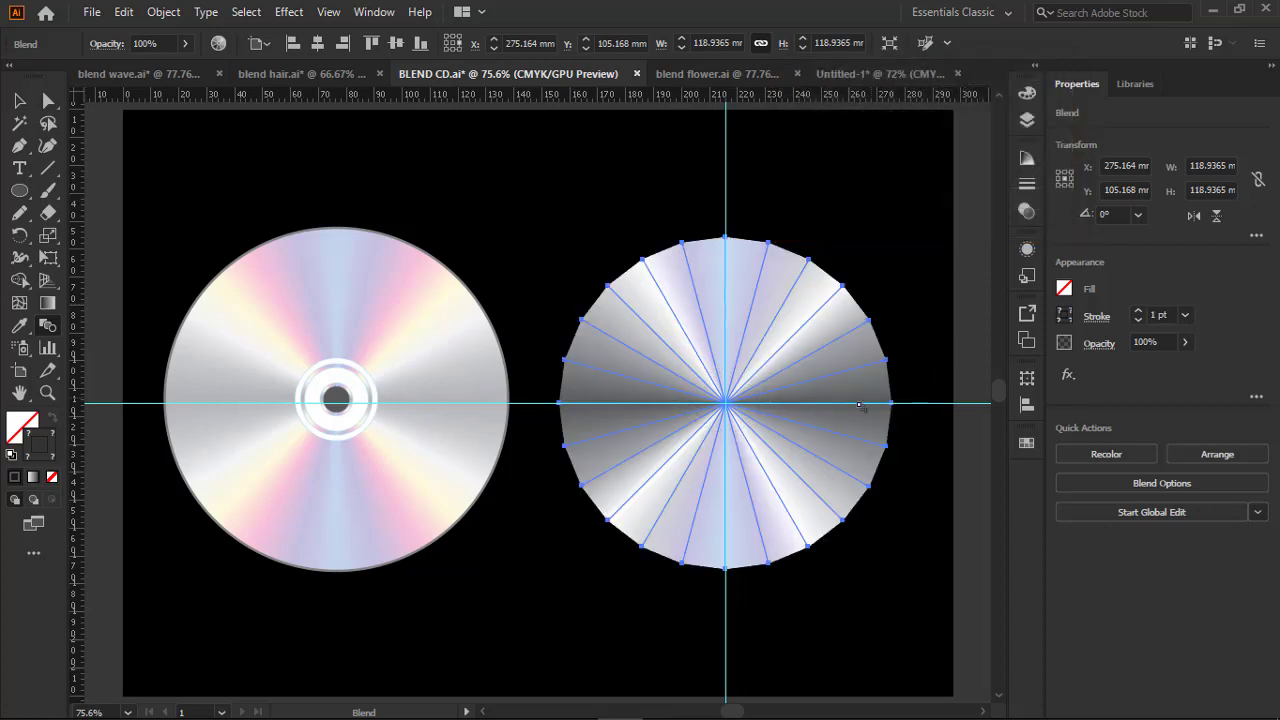
Select and adjust the blend's spine anchors with Direct Selection, undoing unwanted moves.
click(48, 100)
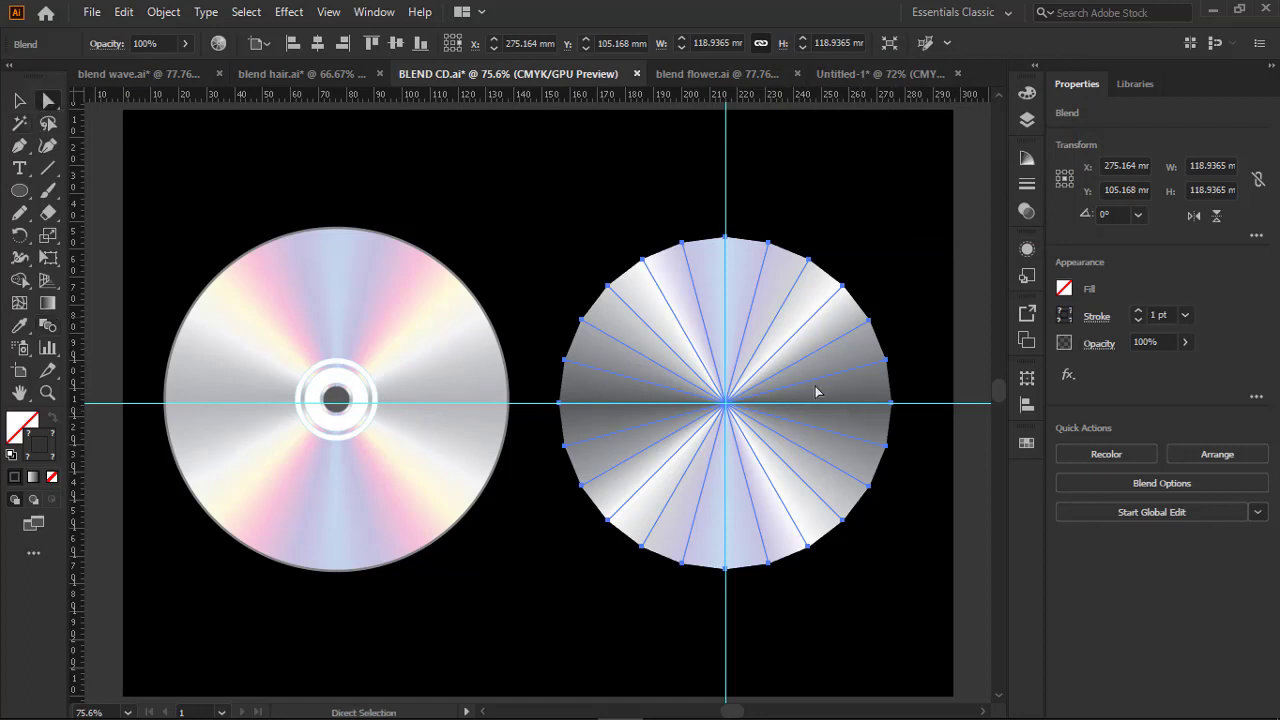
click(910, 360)
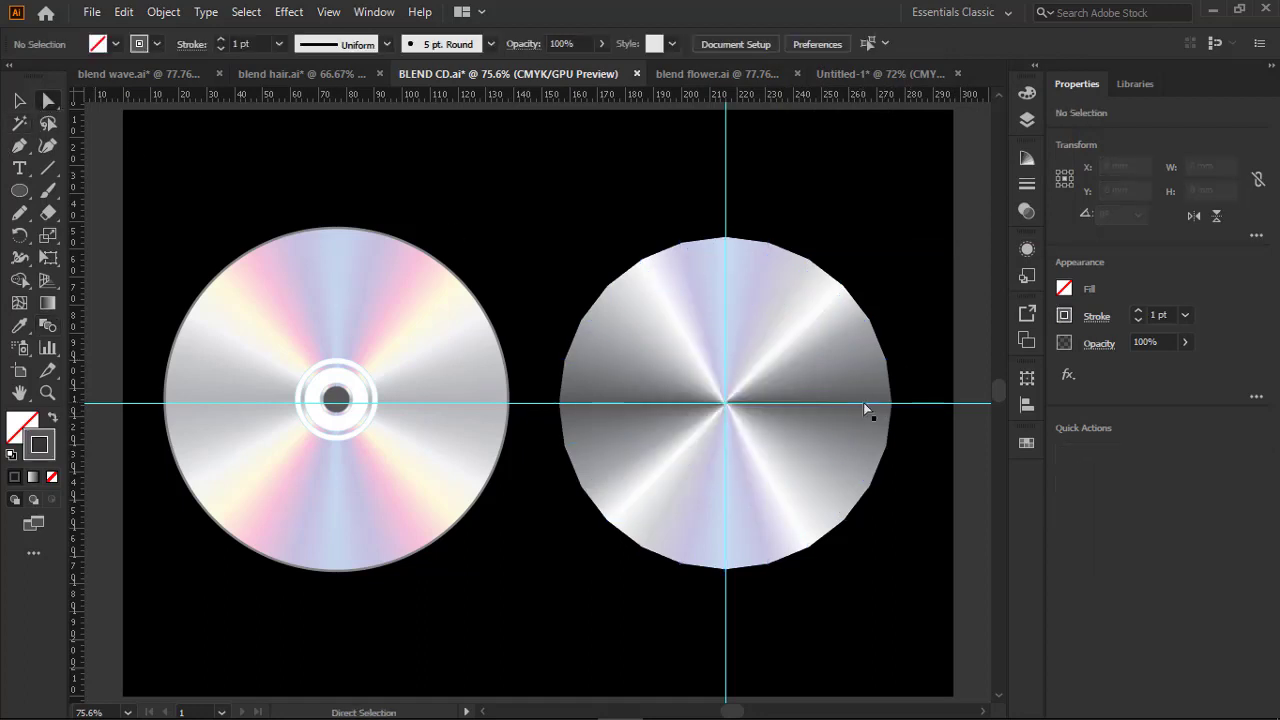
click(863, 402)
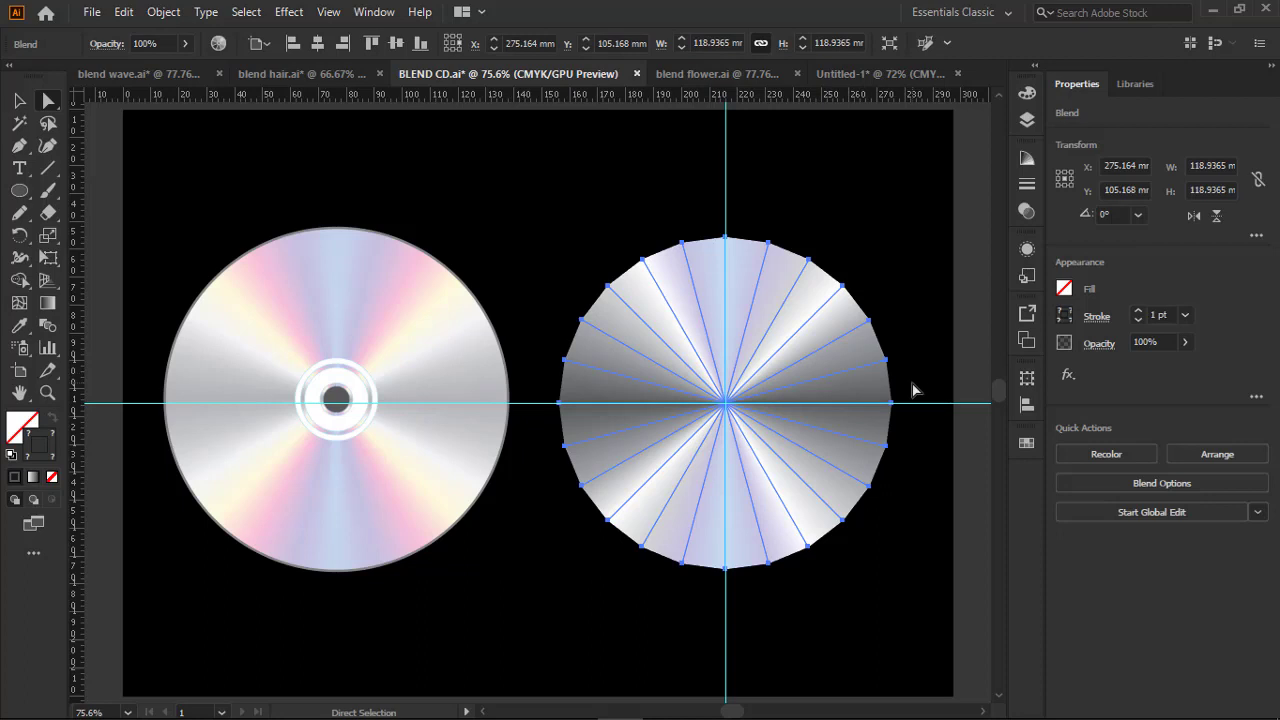
click(912, 390)
click(888, 405)
click(1027, 443)
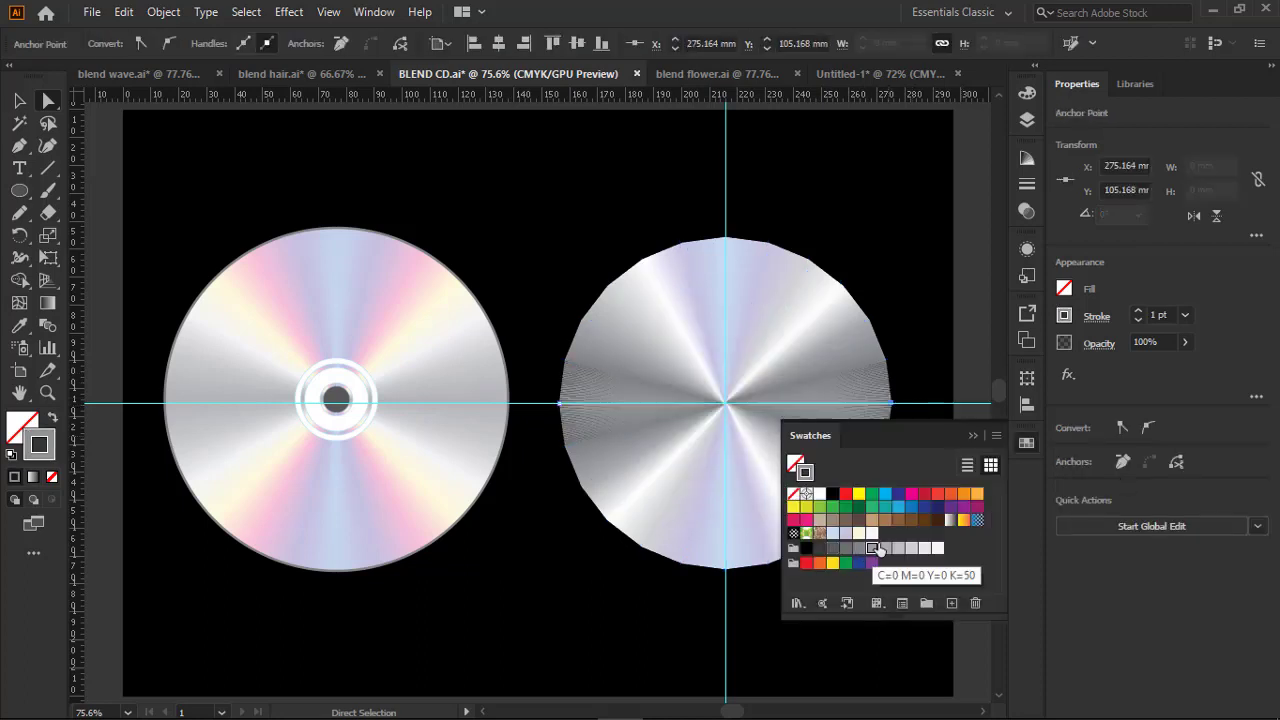
shift+click(612, 432)
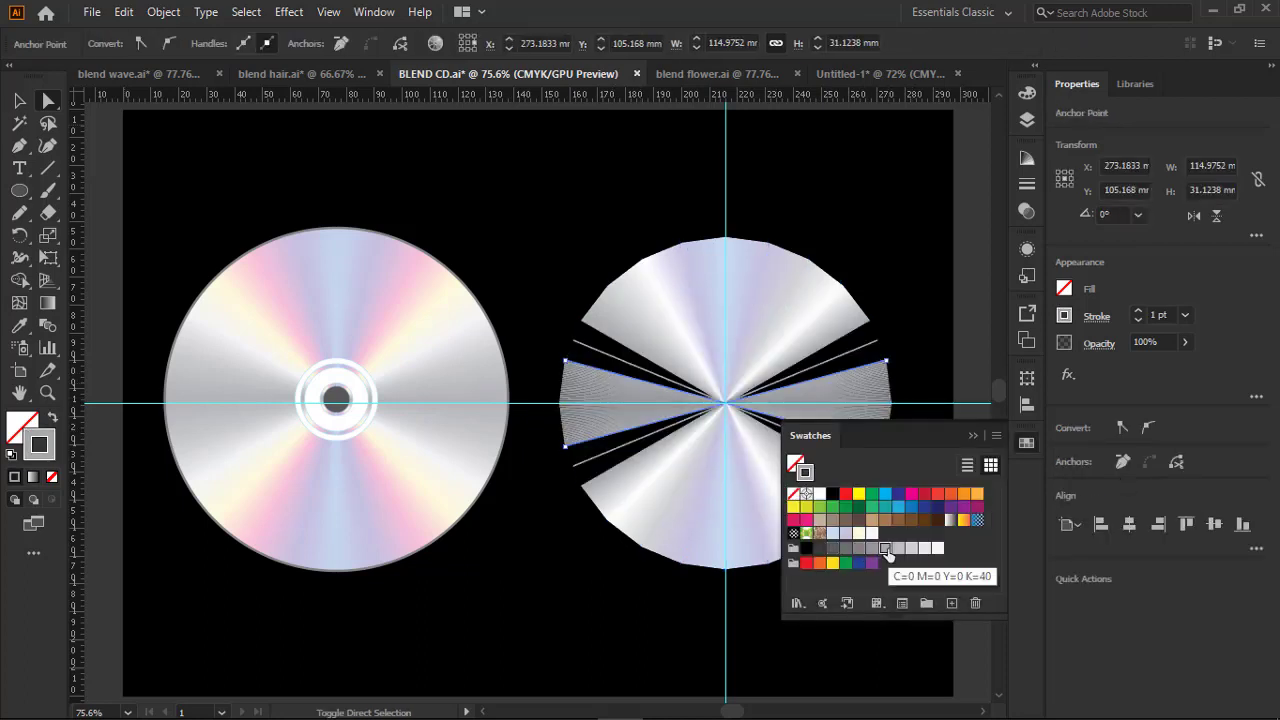
key(ctrl+z)
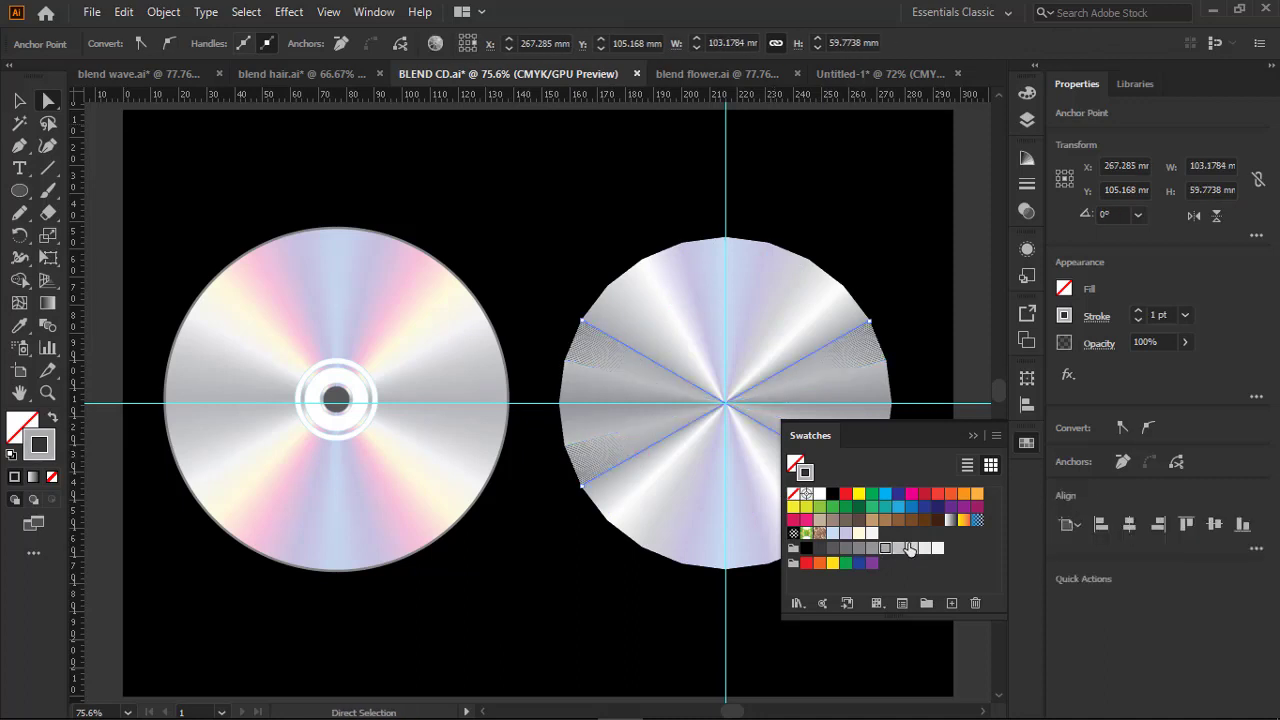
key(ctrl+z)
key(ctrl+z)
Tint a single spine line pink, C0 M45 Y0 K5, in the Color panel.
click(814, 316)
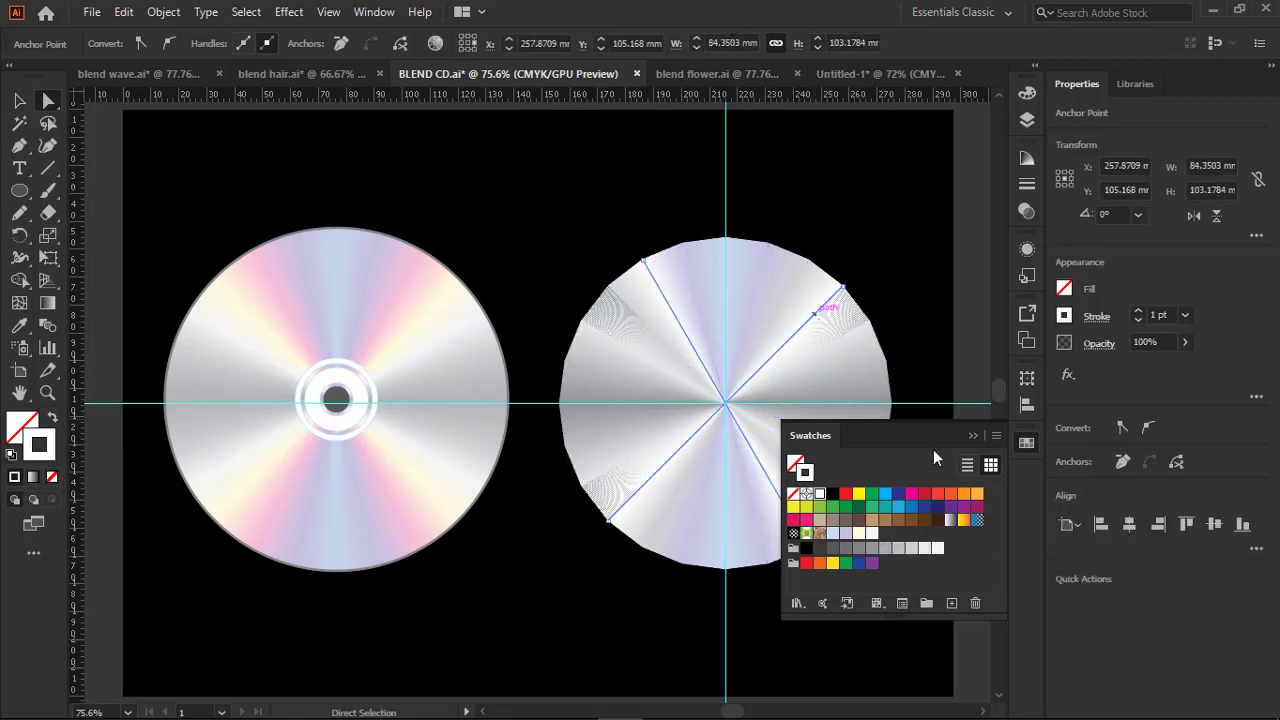
click(806, 547)
click(1027, 92)
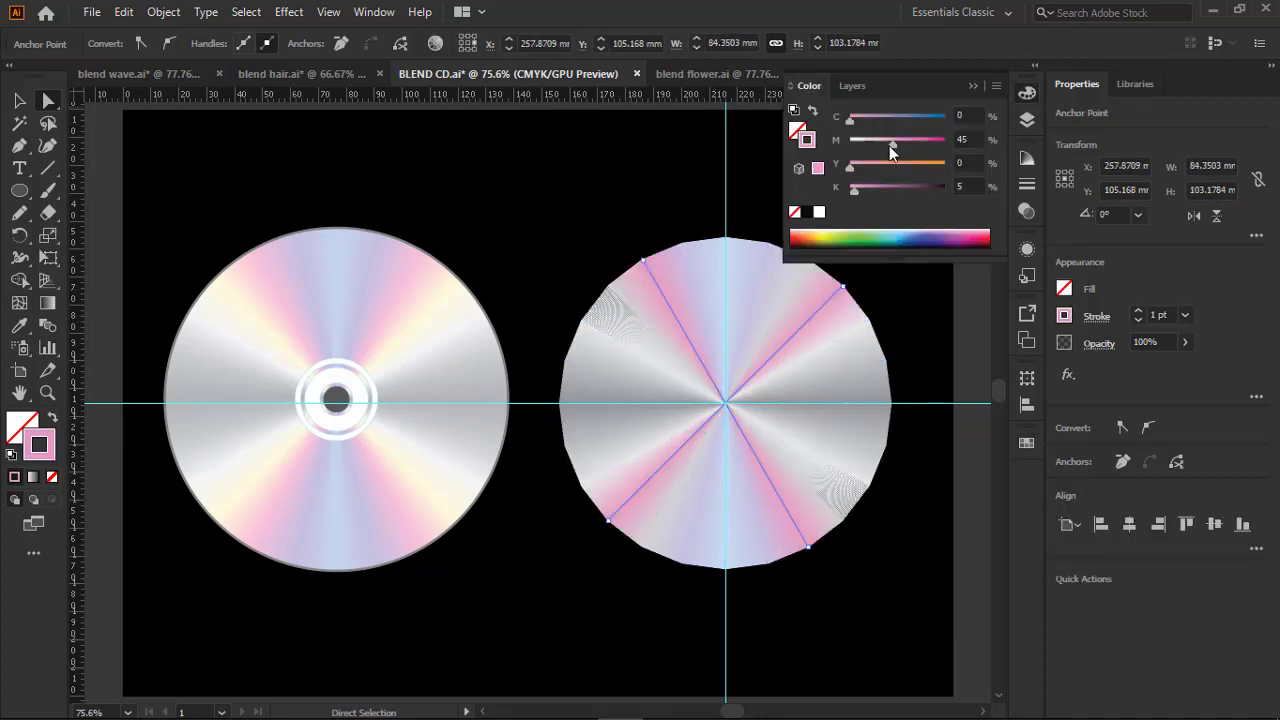
click(918, 208)
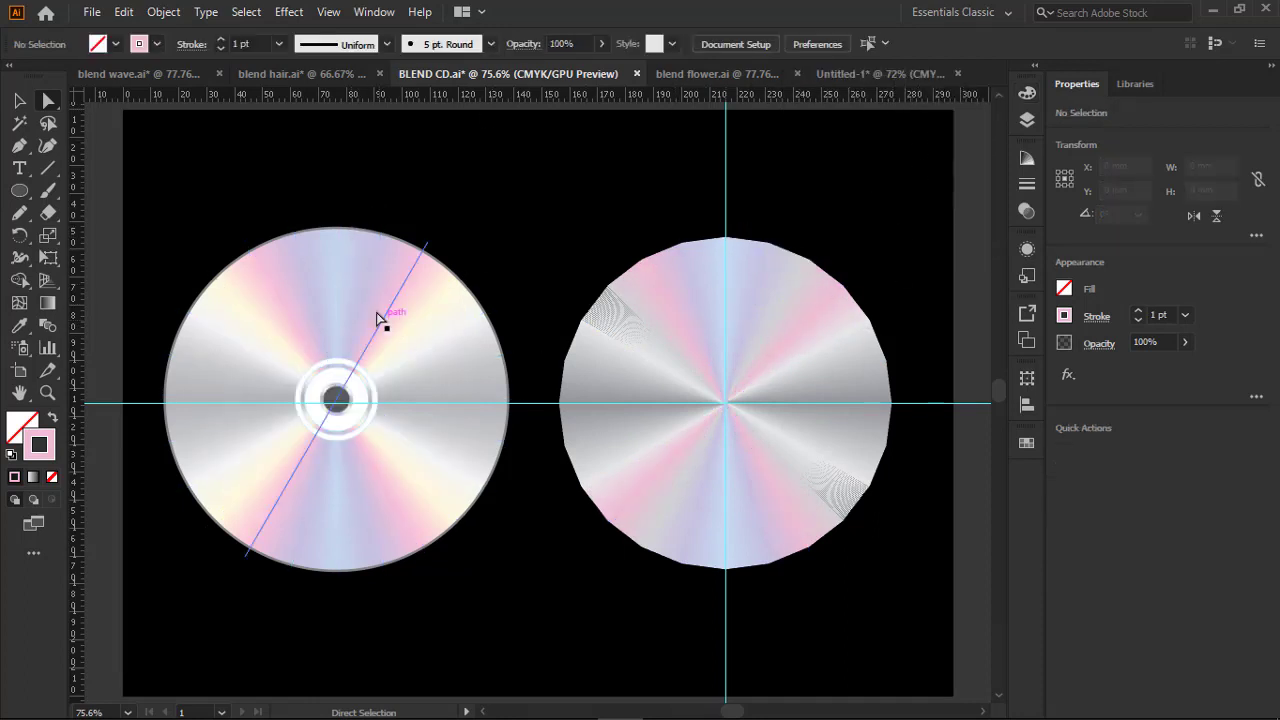
Draw a circle from the disc centre and clip the radial blend to it with Object > Clipping Mask > Make.
click(22, 191)
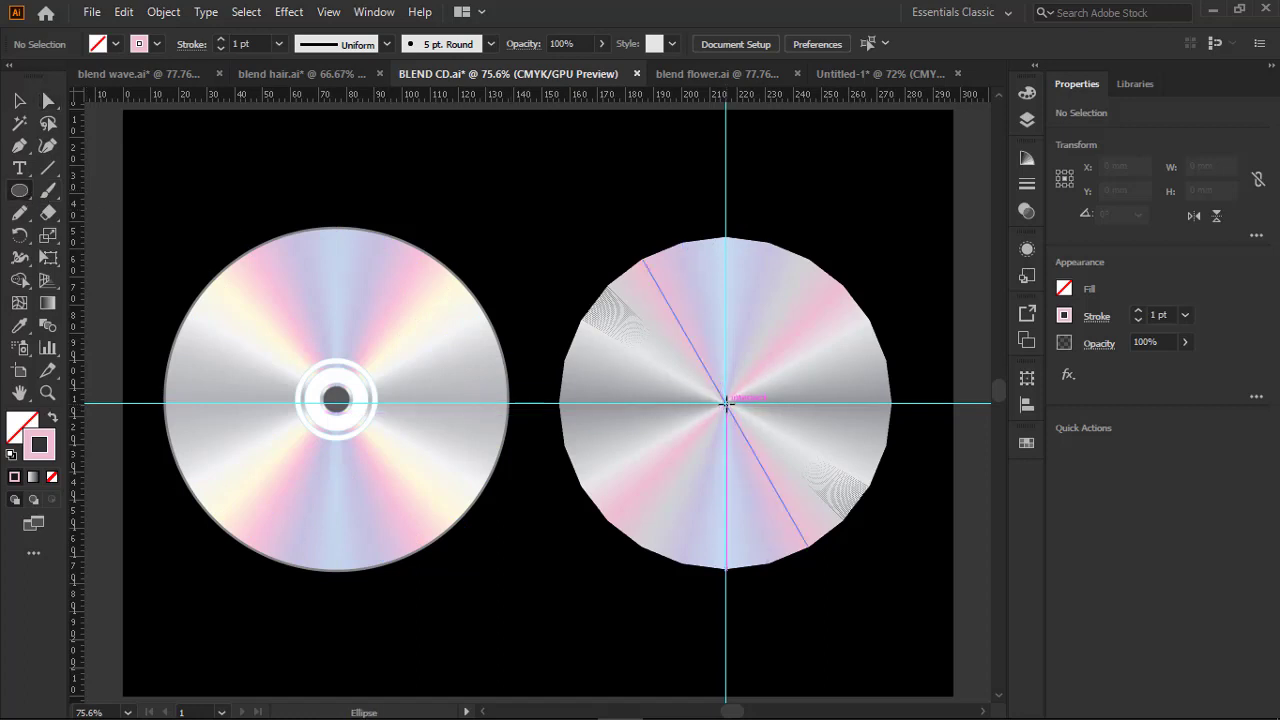
drag(727, 402, 880, 555)
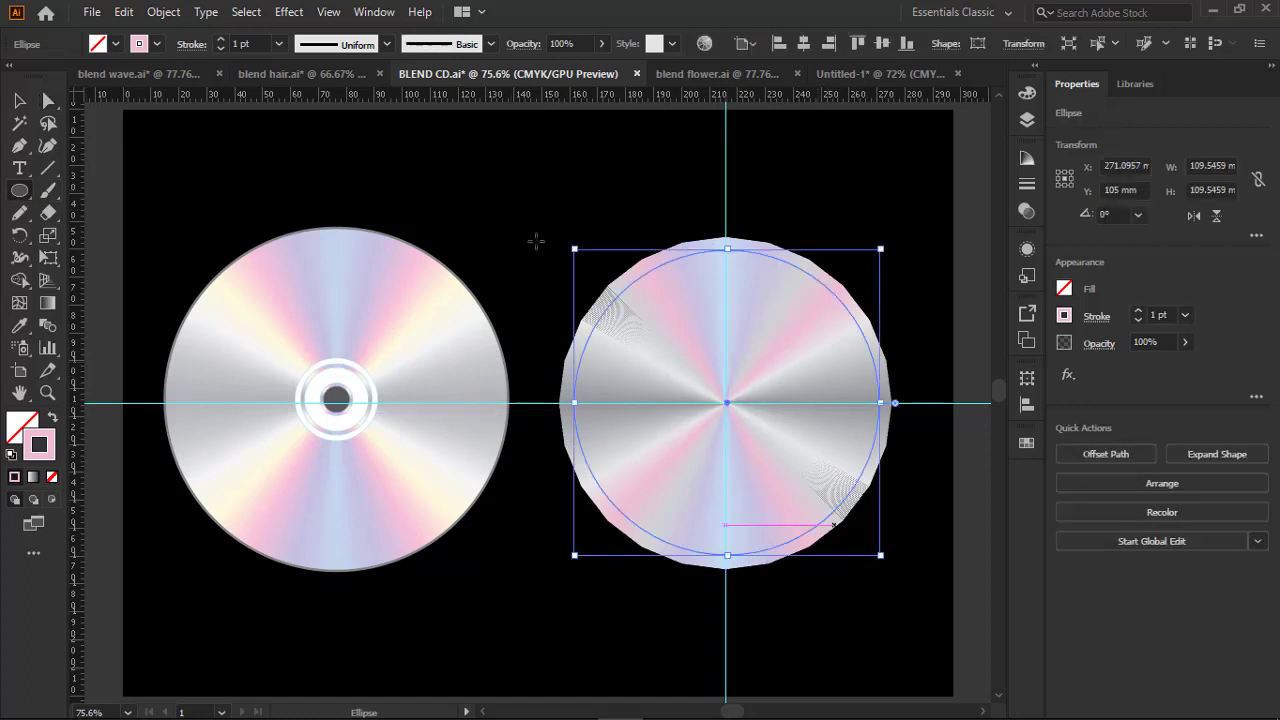
click(18, 104)
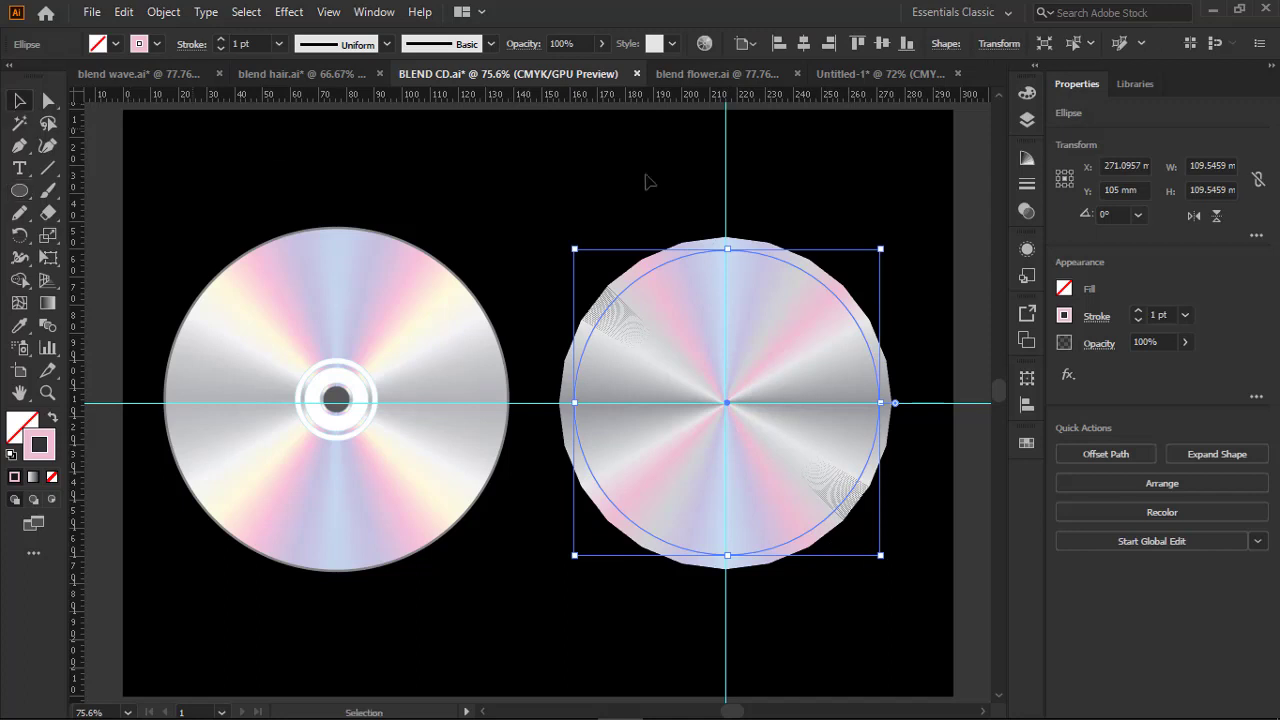
shift+click(713, 246)
shift+click(711, 248)
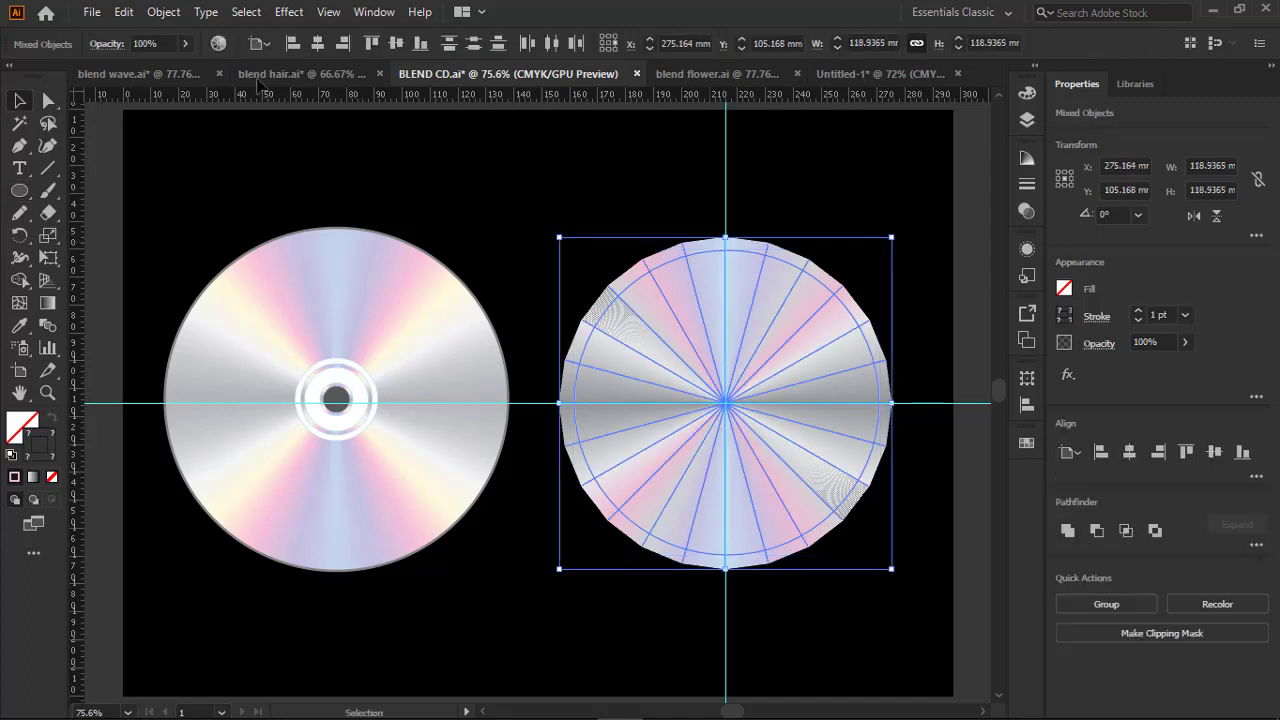
click(168, 15)
mouse_move(300, 649)
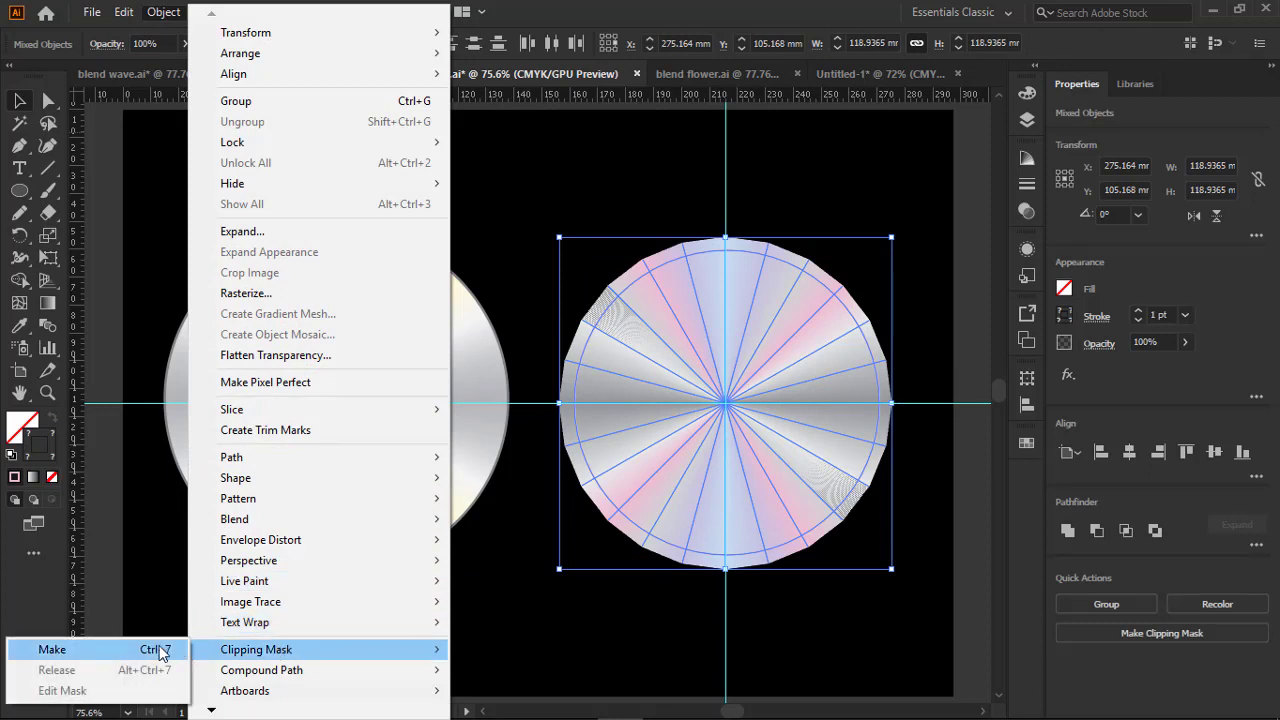
click(52, 650)
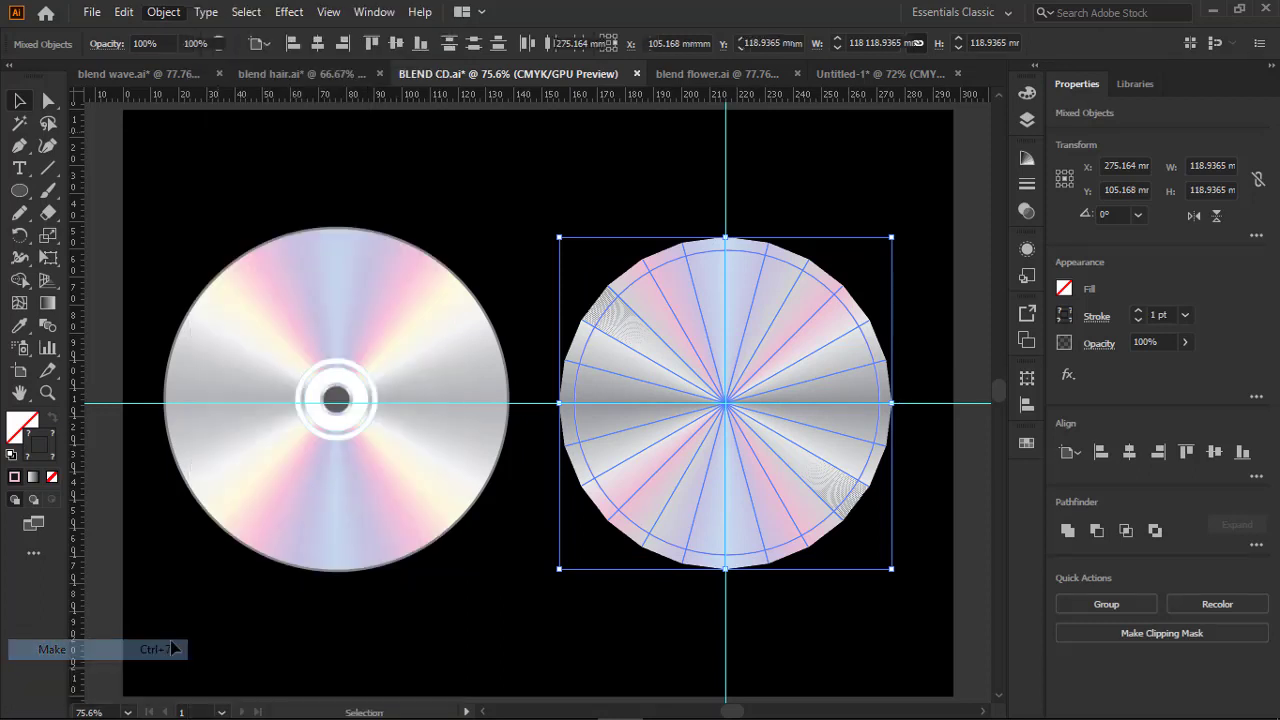
click(836, 204)
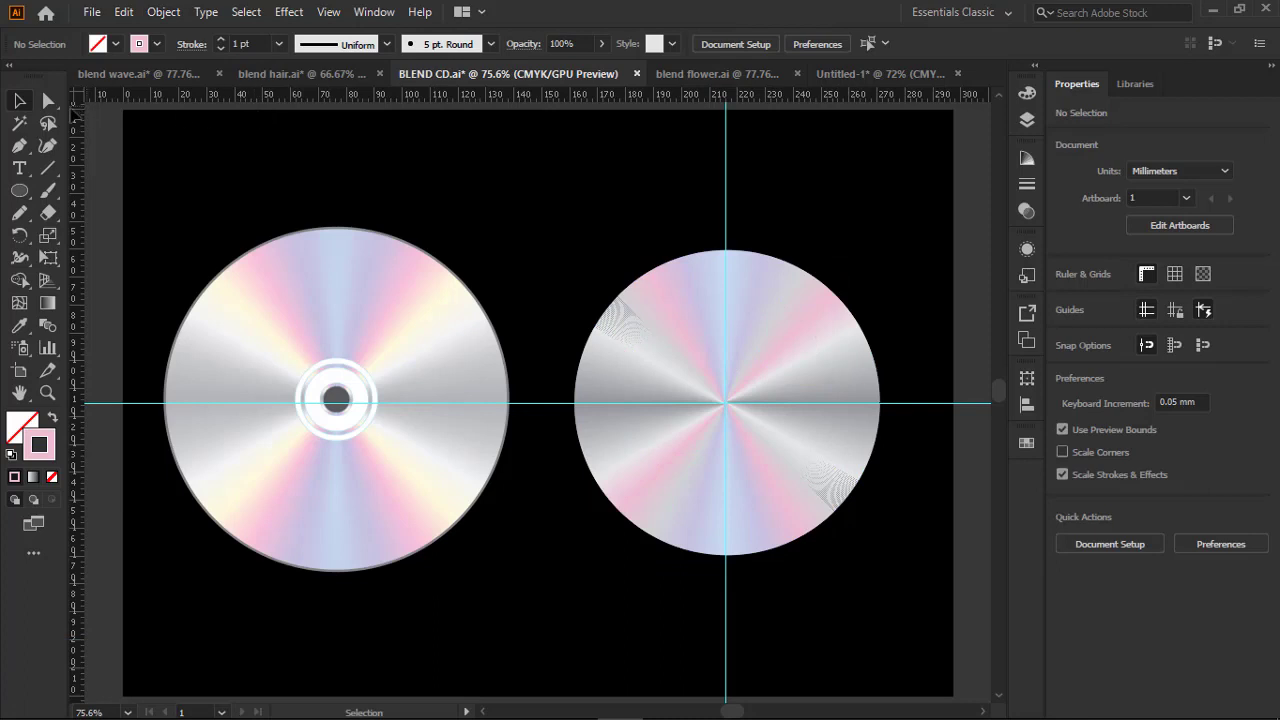
Select anchors on the clipping circle's path with Direct Selection.
click(48, 101)
click(680, 263)
click(697, 226)
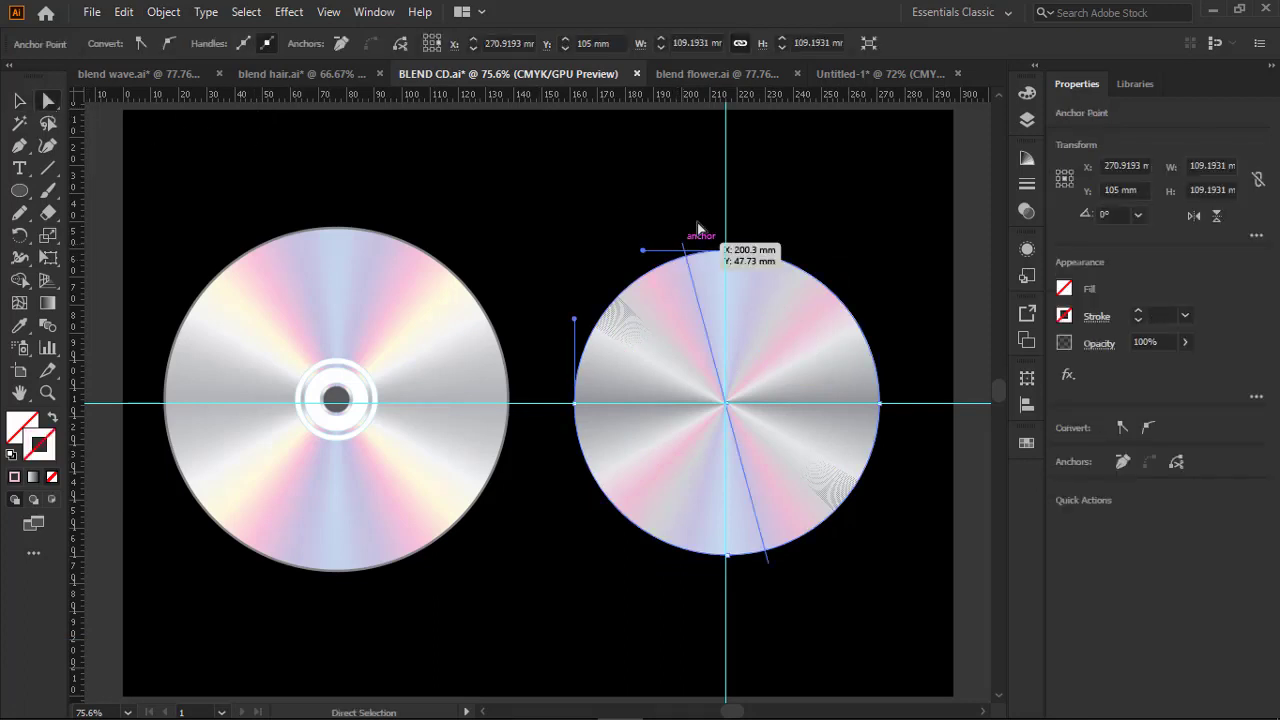
click(1027, 442)
Draw a 27.31 mm outline circle with no fill at the disc's centre.
click(857, 555)
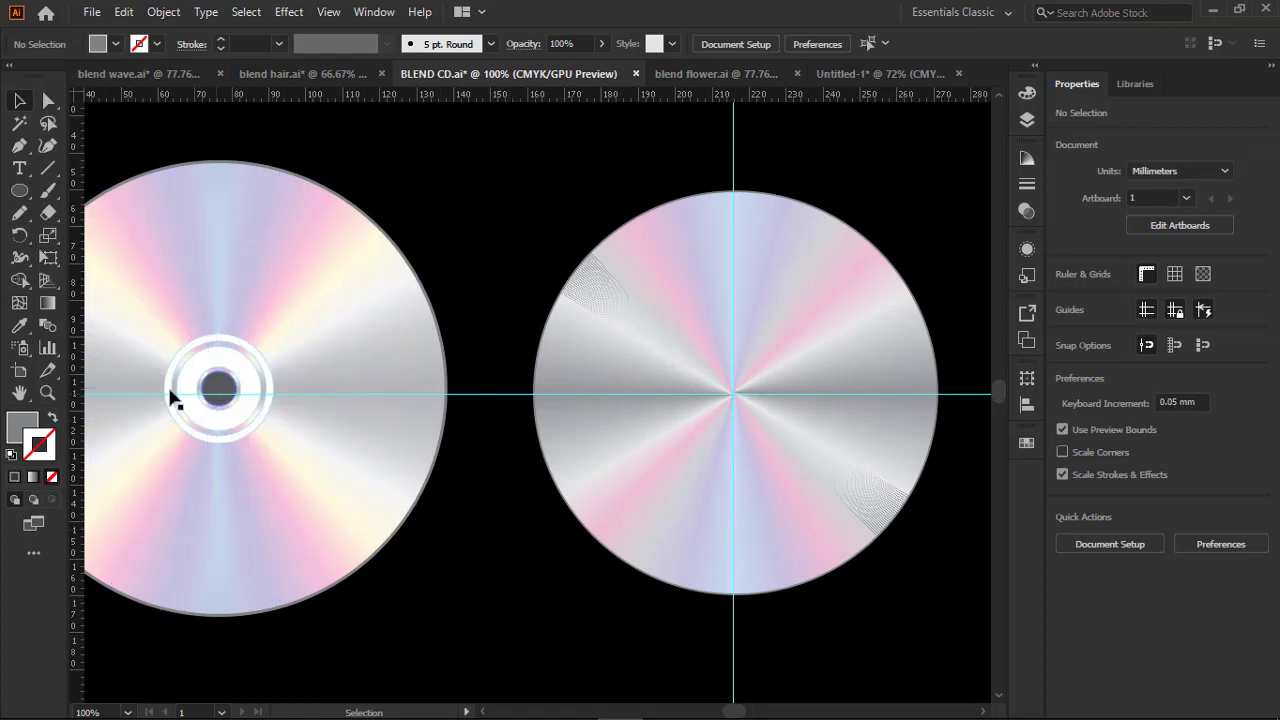
click(19, 192)
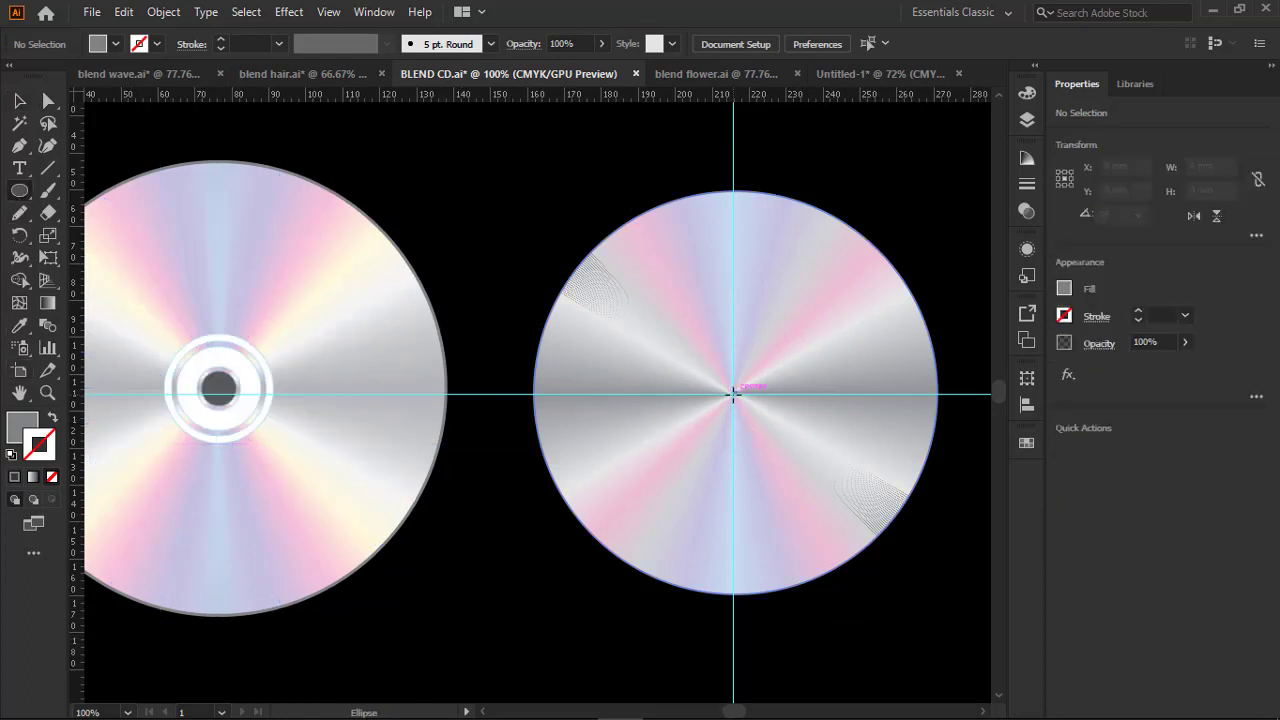
drag(733, 393, 785, 443)
click(52, 421)
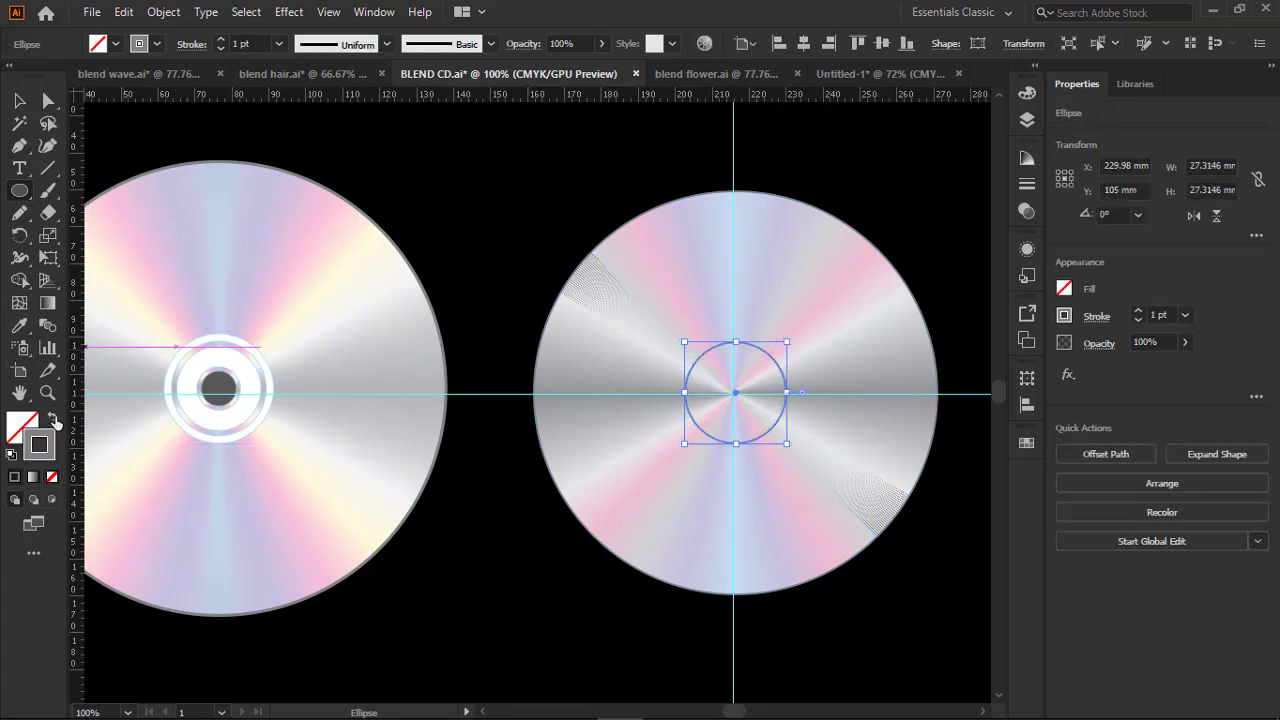
Copy, paste in front and shrink the circle, then combine the circles with Pathfinder Exclude.
click(123, 12)
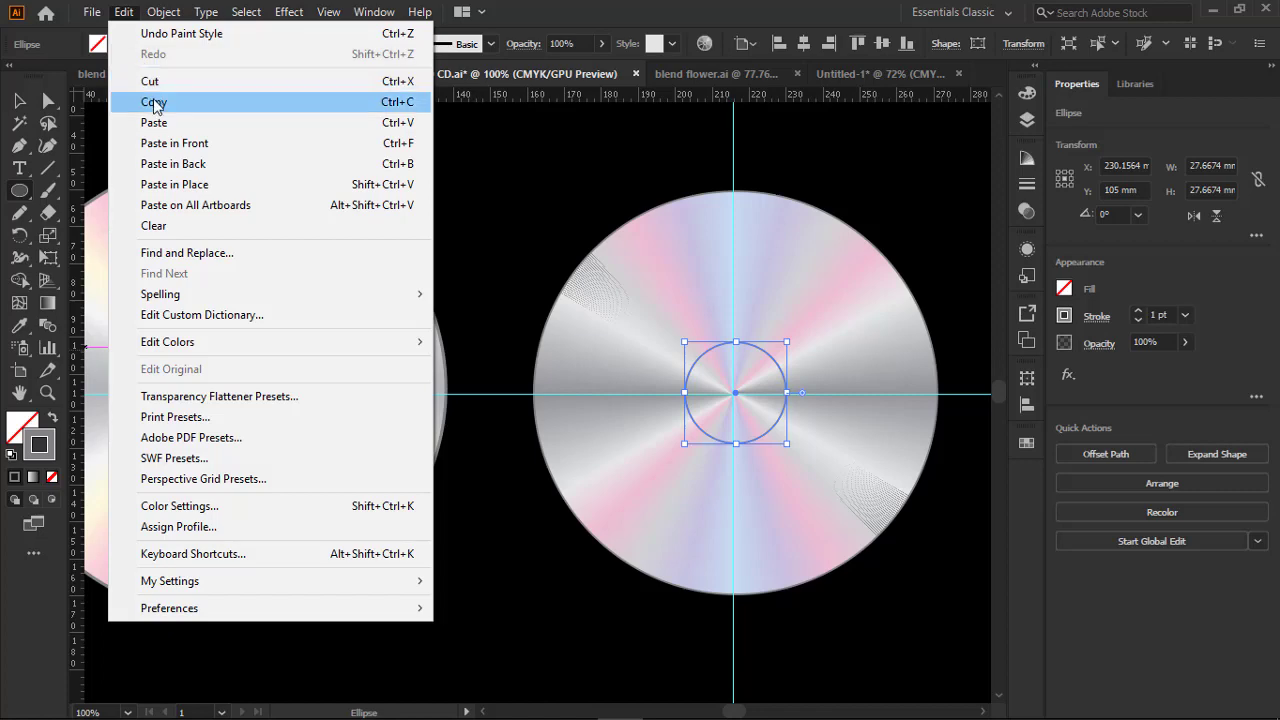
click(154, 102)
click(123, 12)
click(174, 143)
mouse_move(787, 342)
mouse_down()
mouse_move(772, 354)
mouse_move(794, 374)
mouse_move(774, 360)
mouse_move(765, 373)
mouse_up()
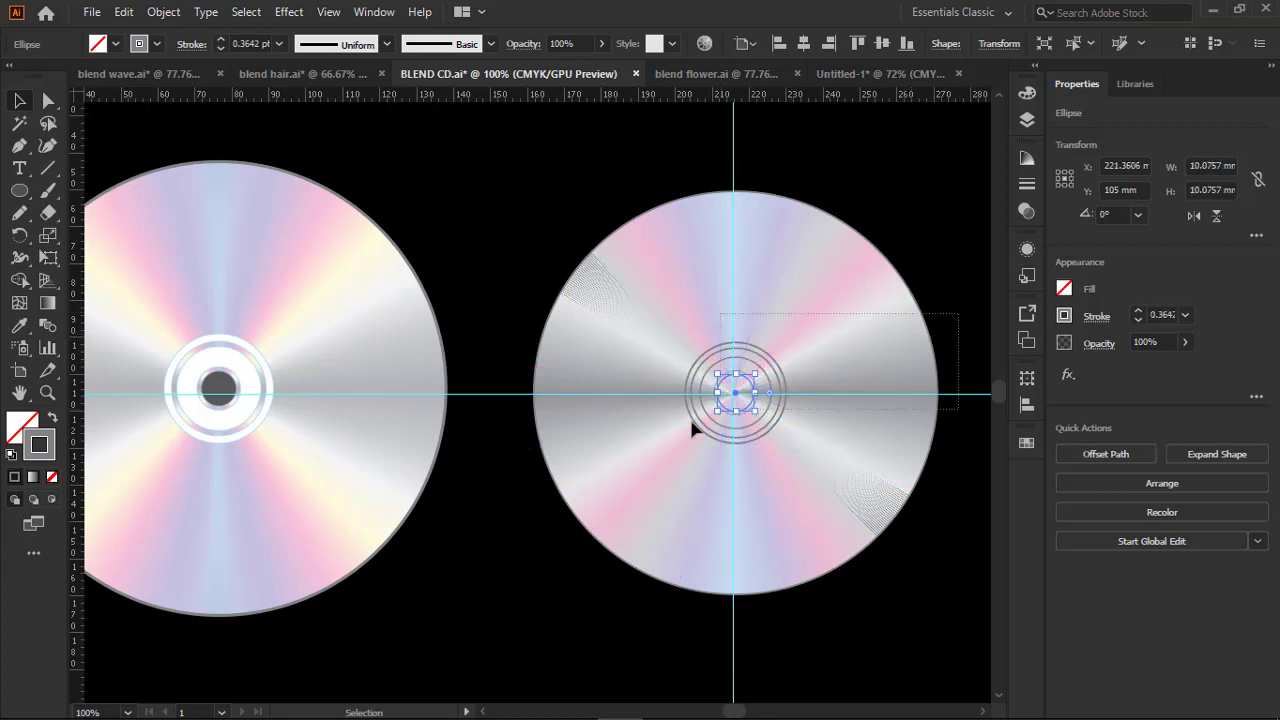
drag(663, 449, 665, 449)
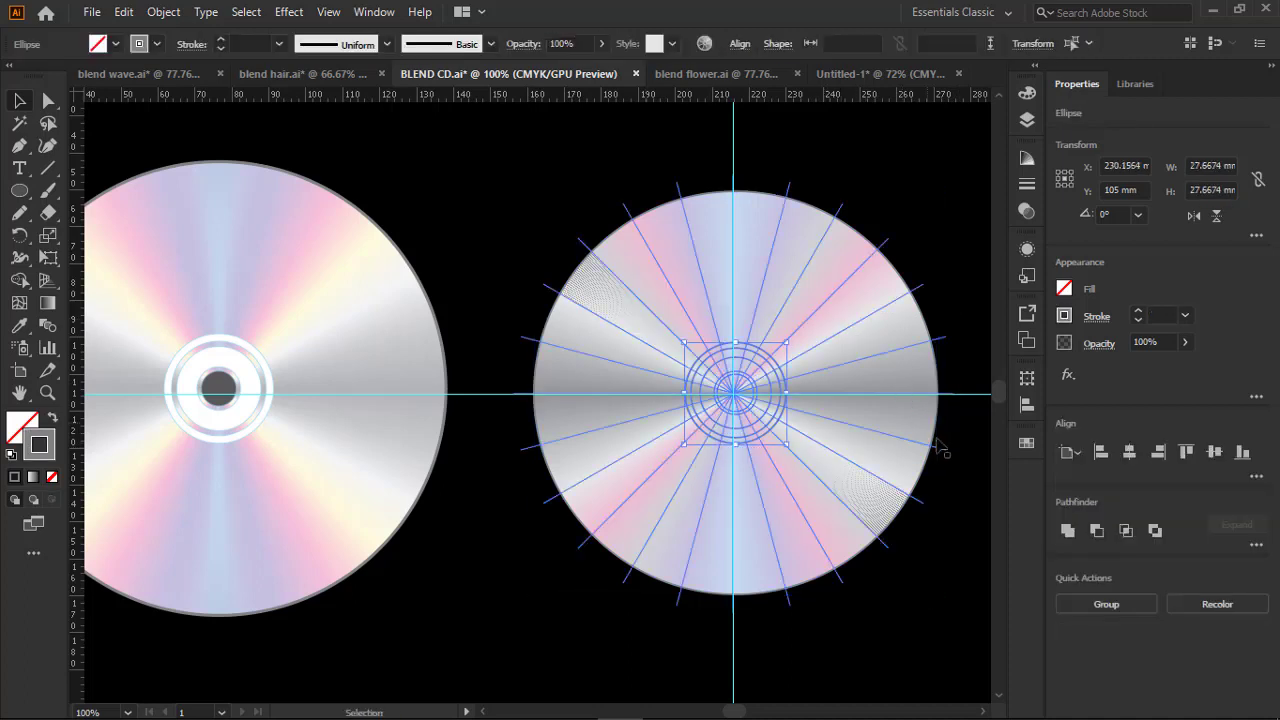
shift+click(840, 329)
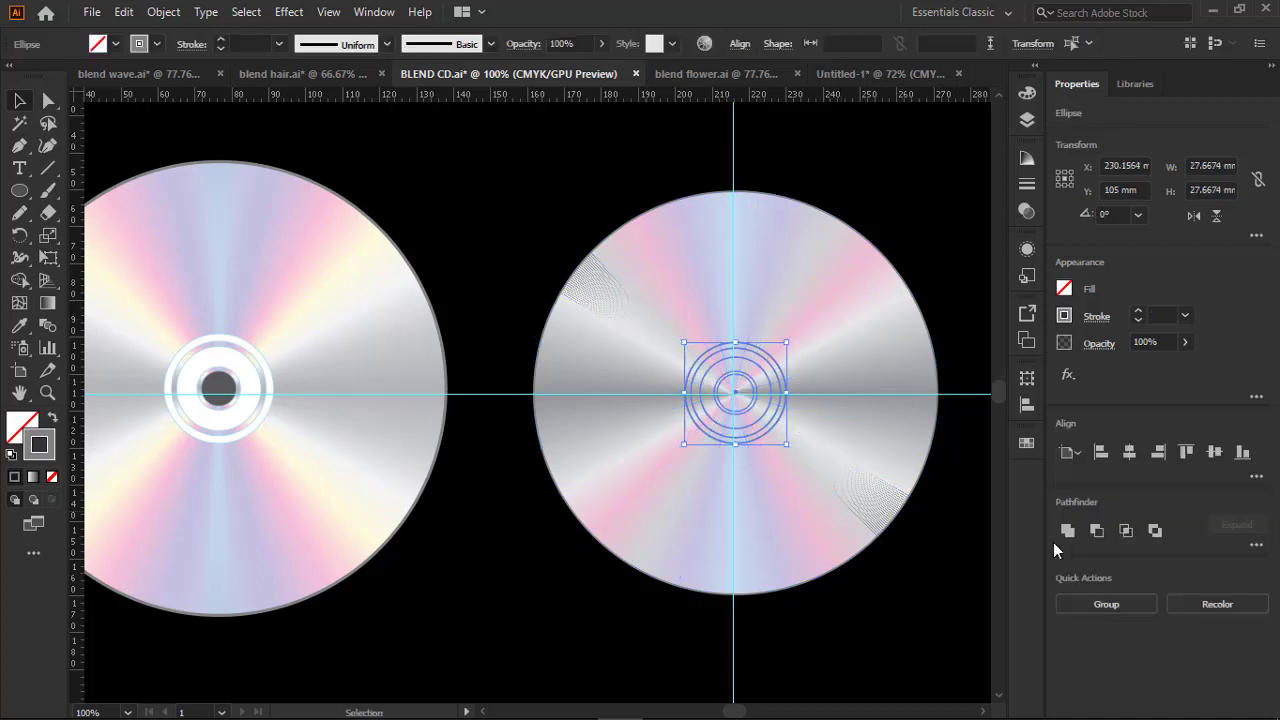
click(1156, 531)
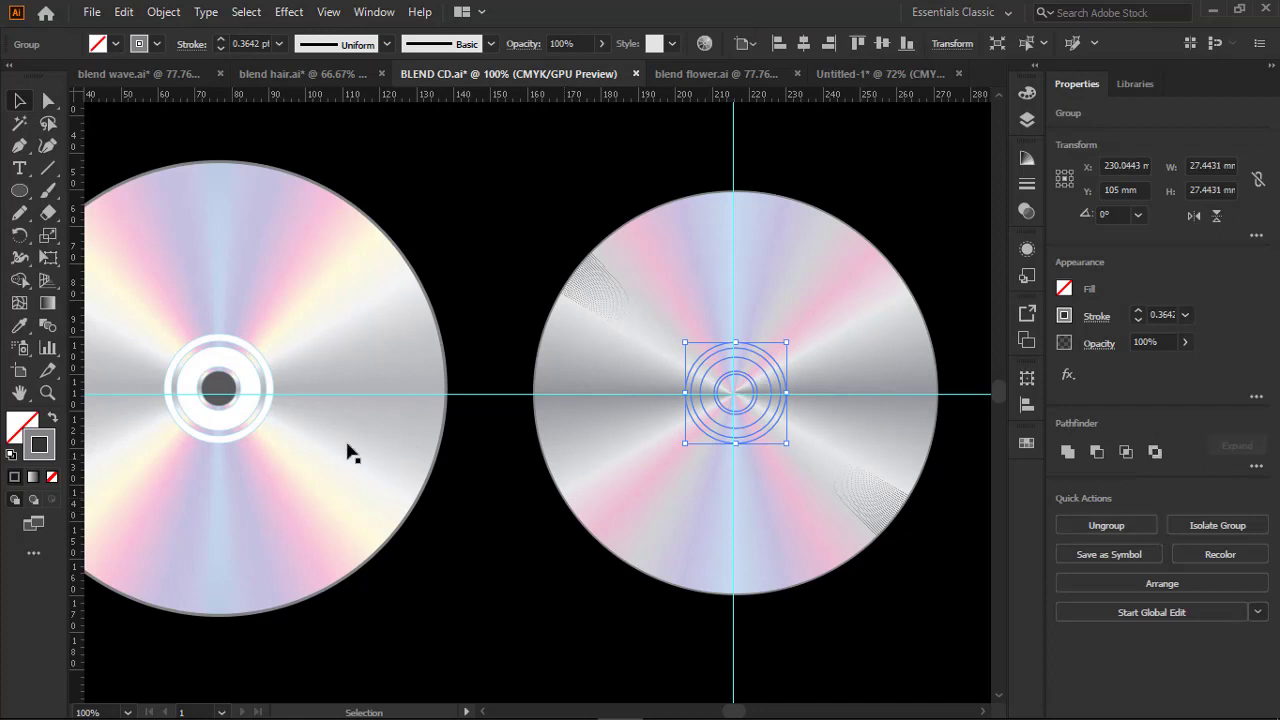
Swap the right disc's centre rings from stroke to a white fill, then deselect them.
click(52, 420)
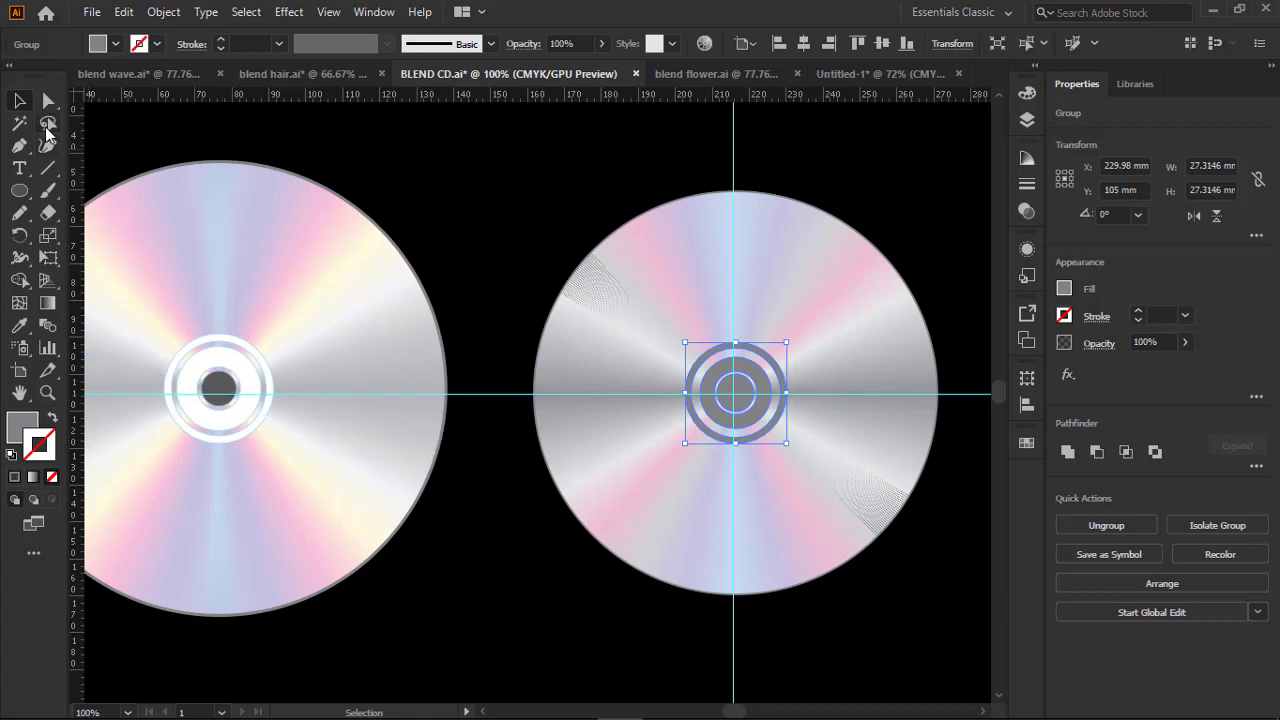
click(1027, 444)
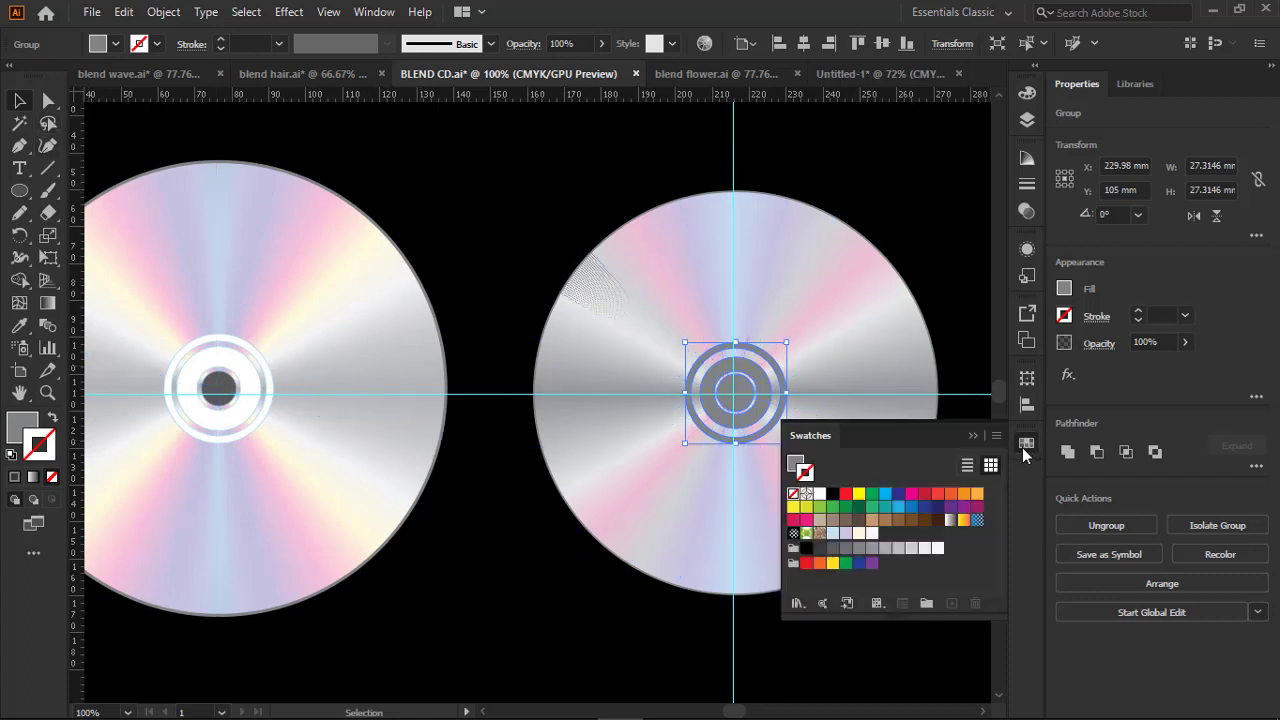
click(819, 493)
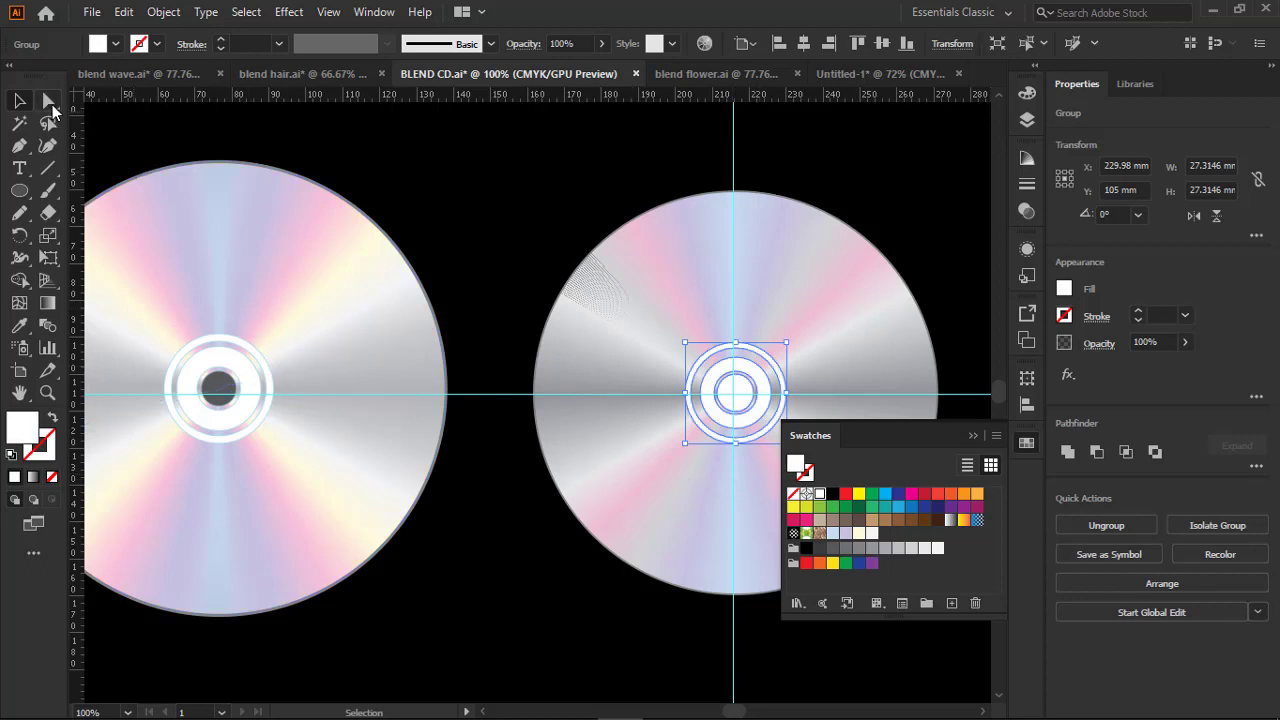
click(48, 100)
click(534, 505)
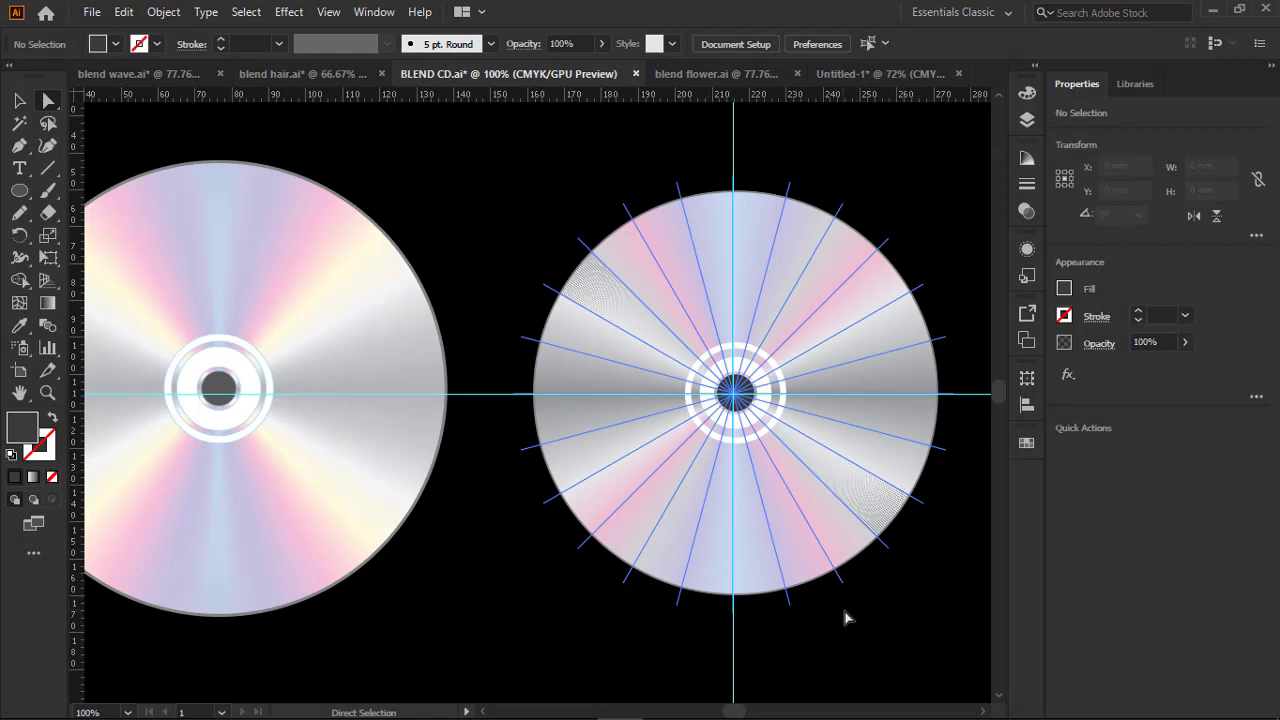
click(18, 102)
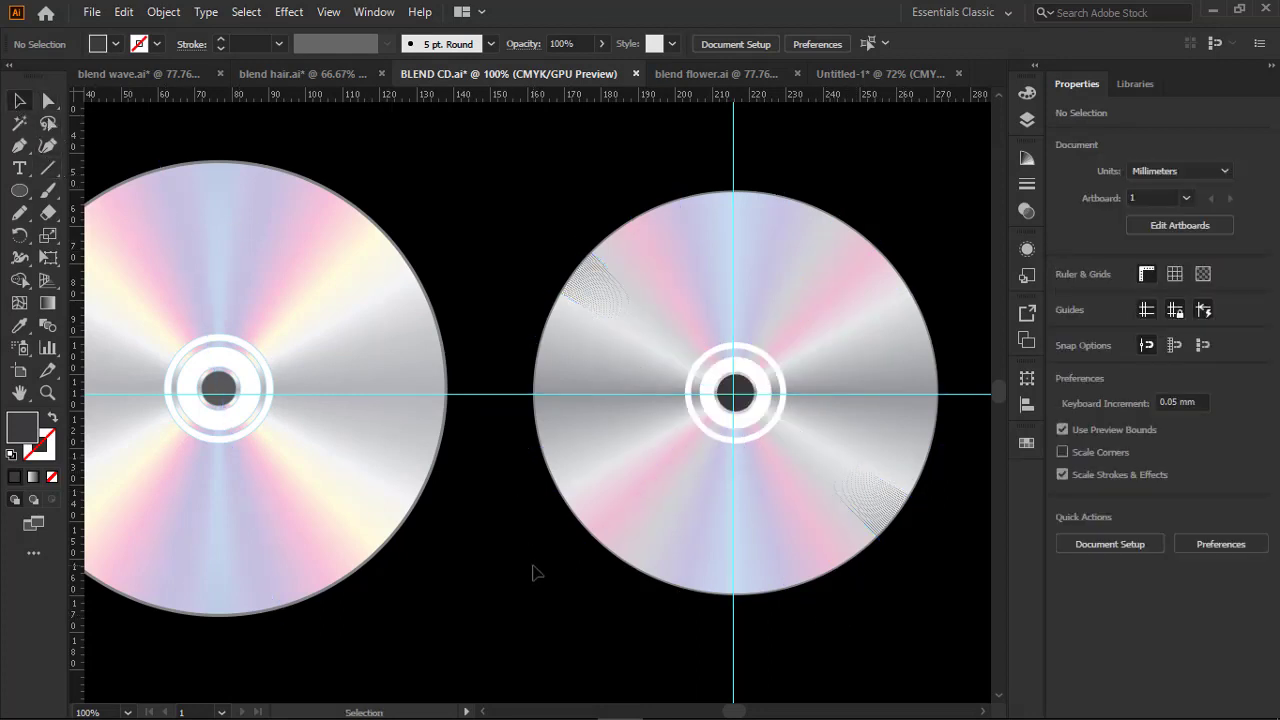
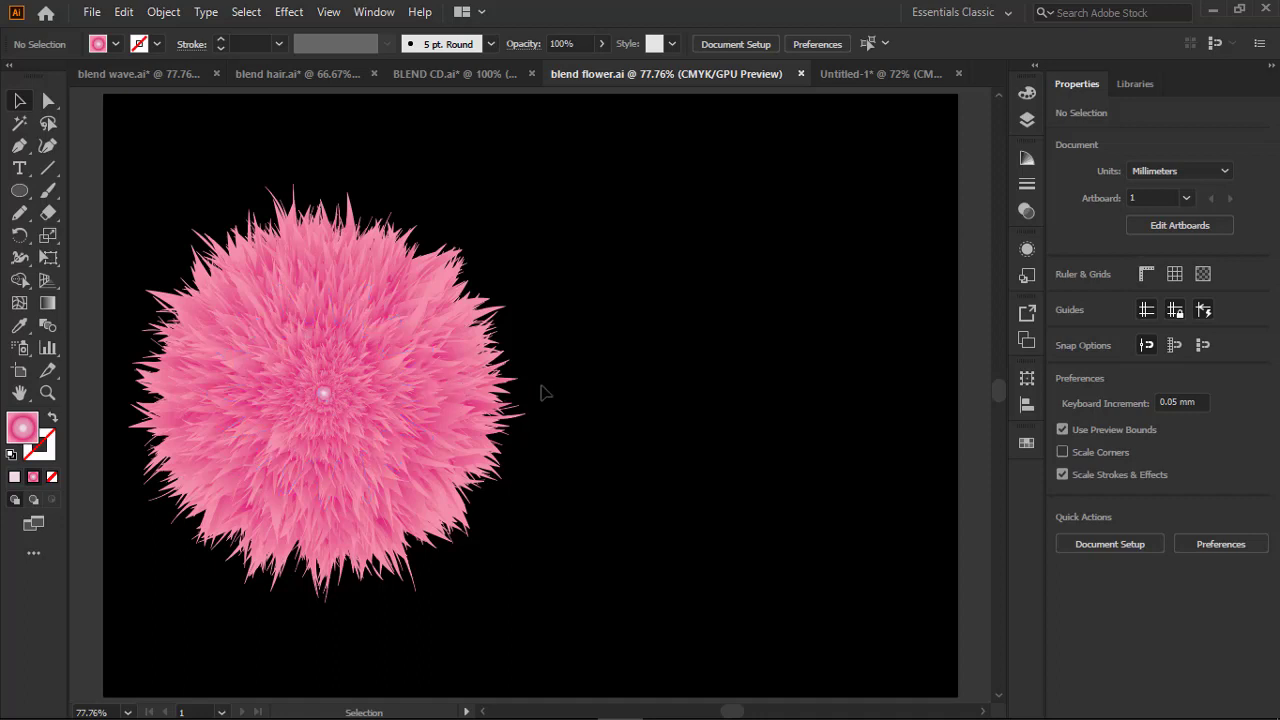
Show the rulers and cross a horizontal and a vertical guide right of the pink flower.
key(ctrl+r)
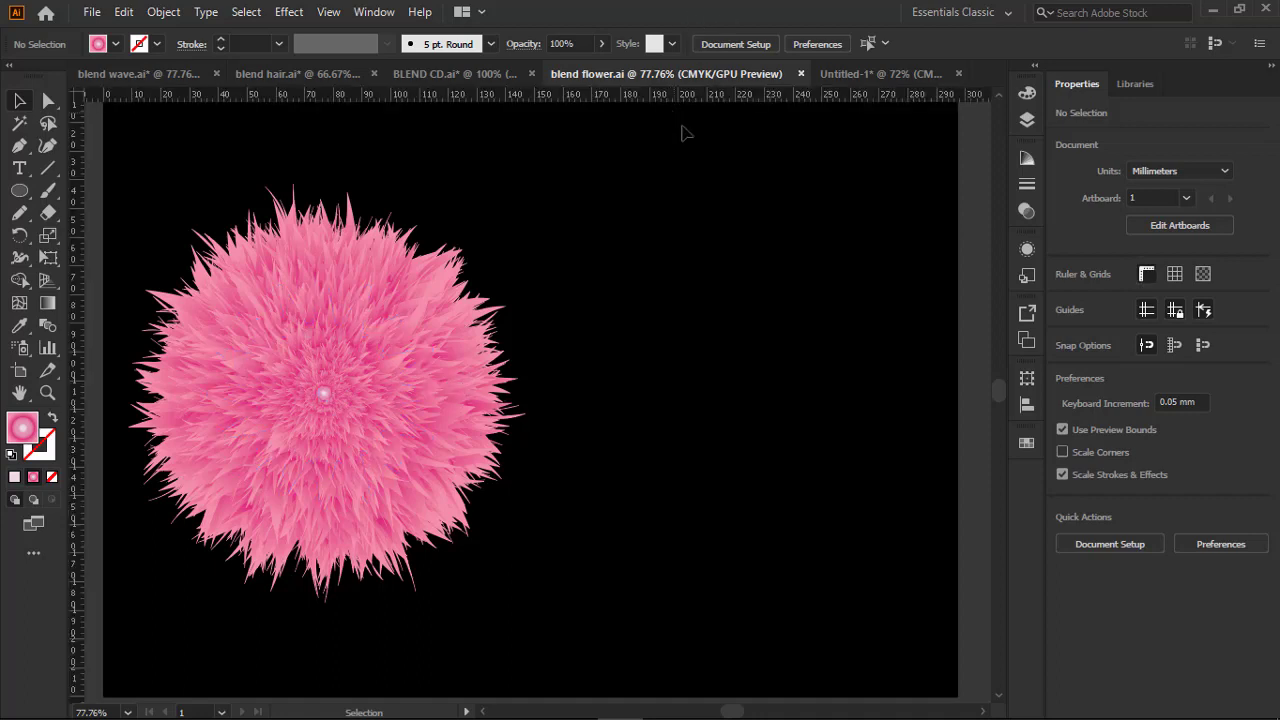
drag(720, 100, 694, 417)
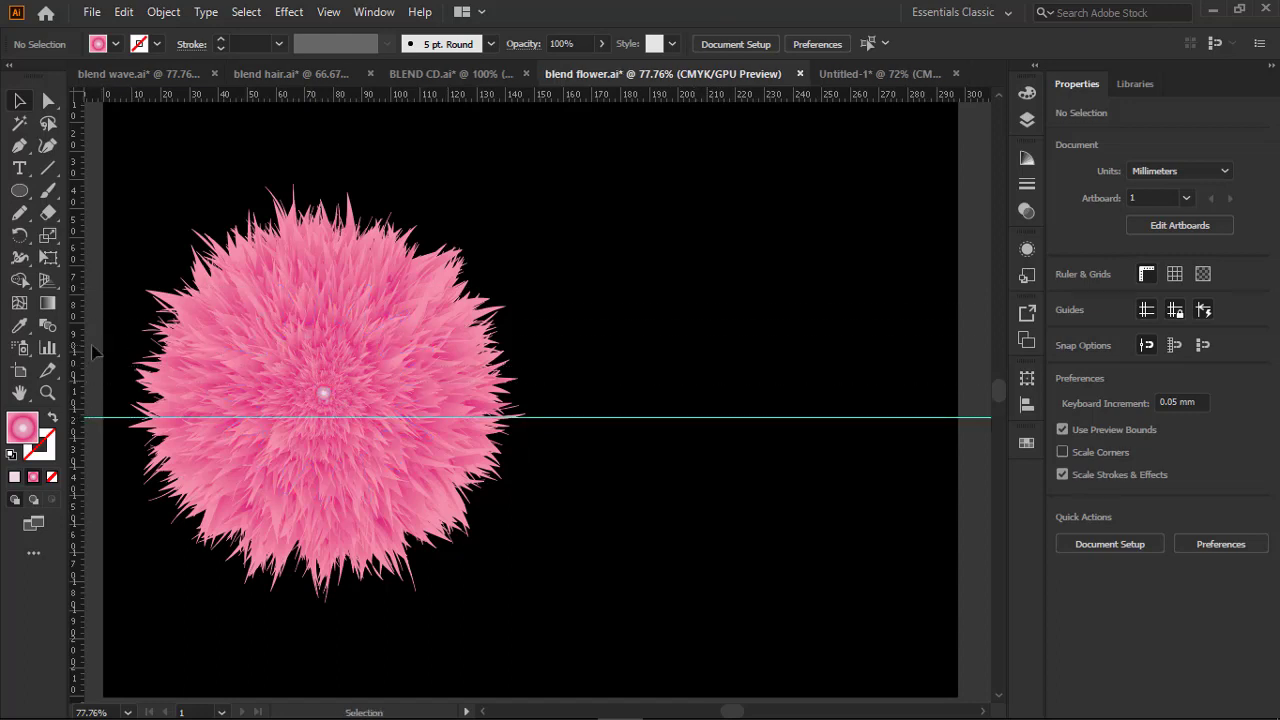
drag(78, 352, 739, 352)
right_click(784, 437)
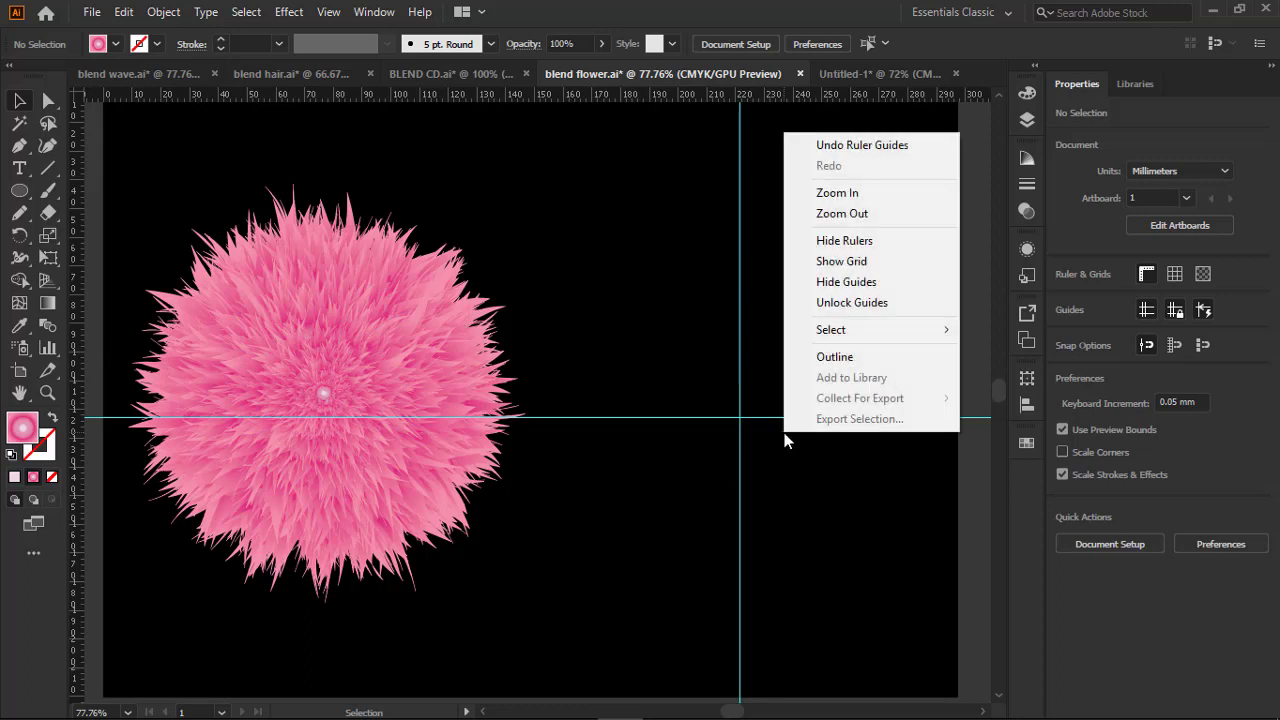
click(776, 340)
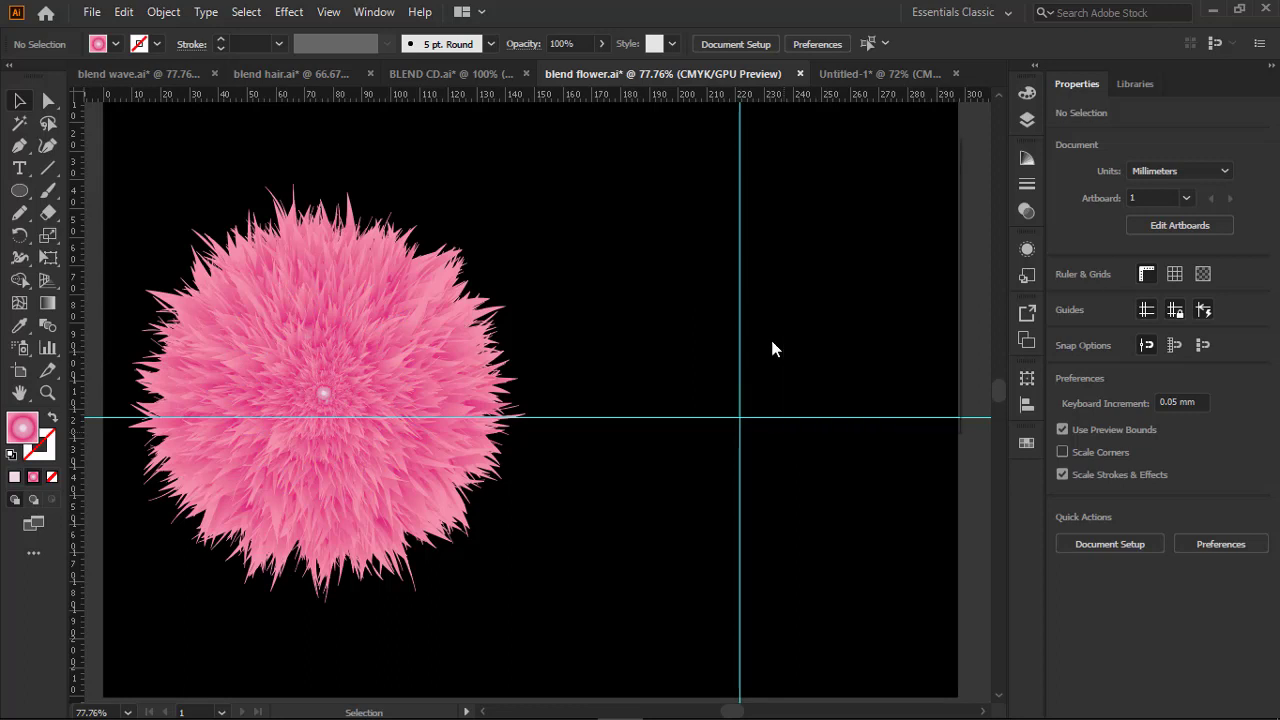
With the Star tool, draw a many-pointed star about 95 mm wide centred on the guide crossing.
click(26, 189)
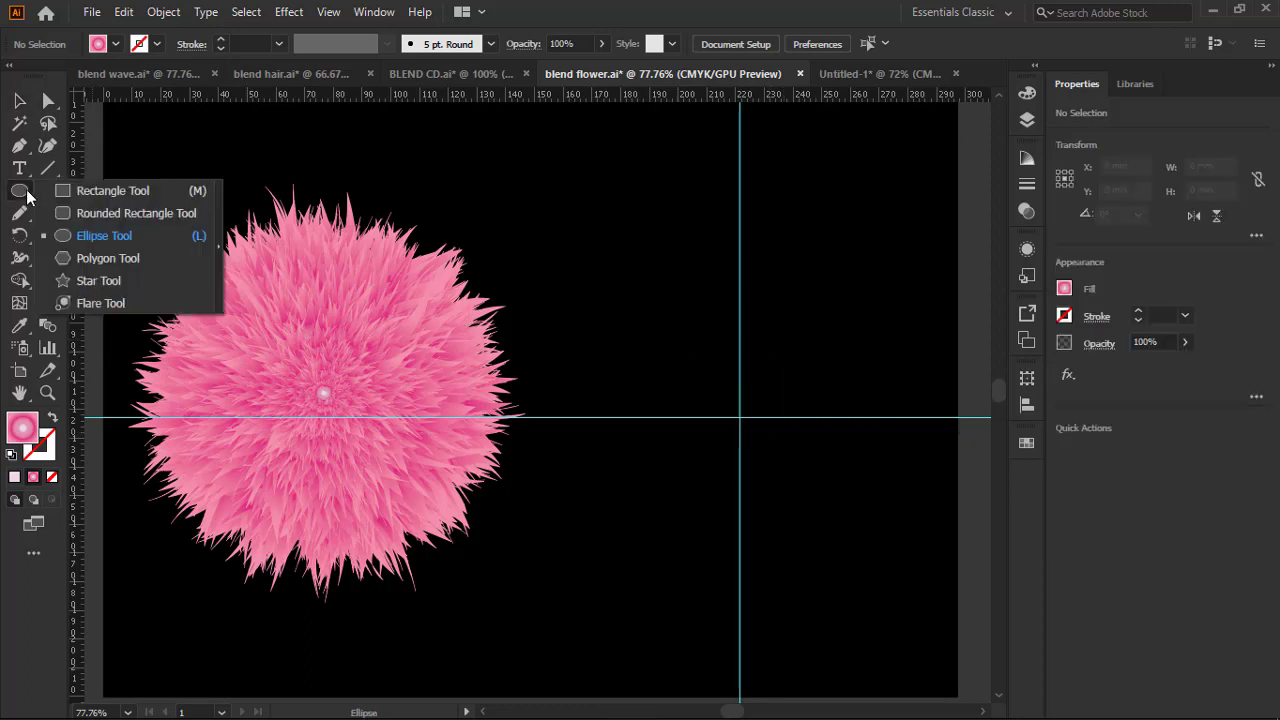
click(104, 281)
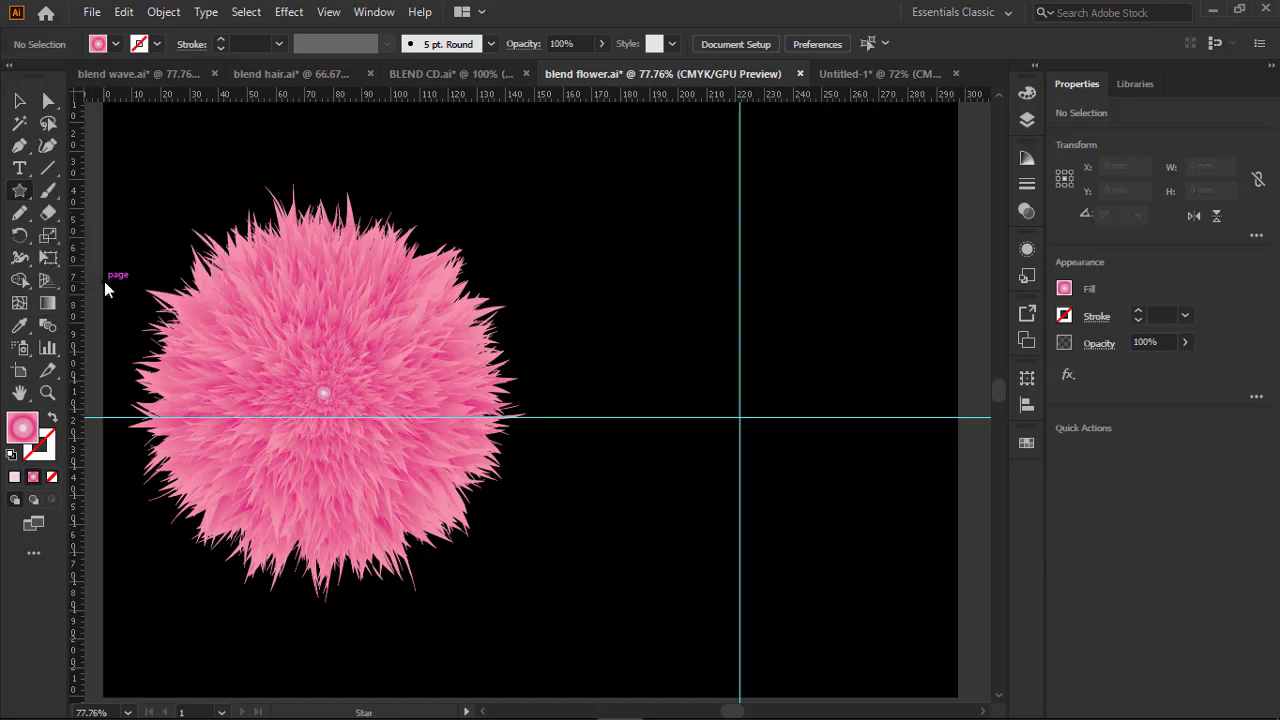
click(586, 257)
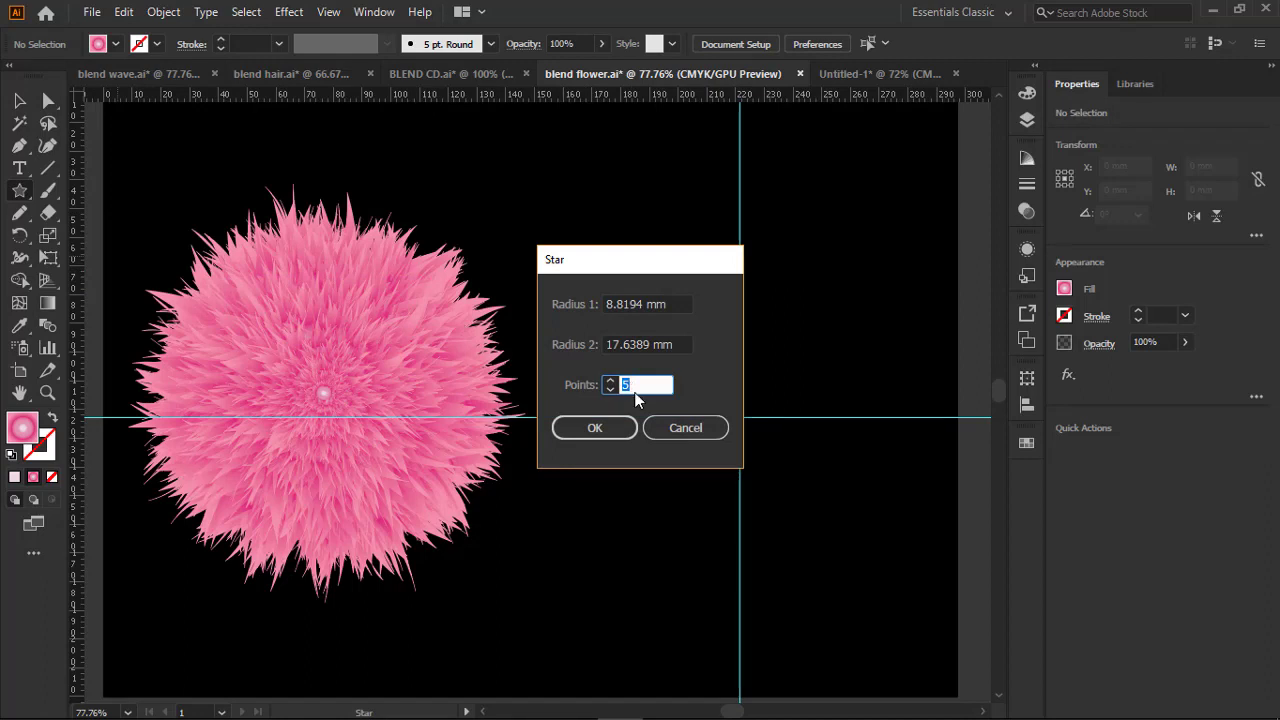
key(Escape)
drag(751, 426, 805, 501)
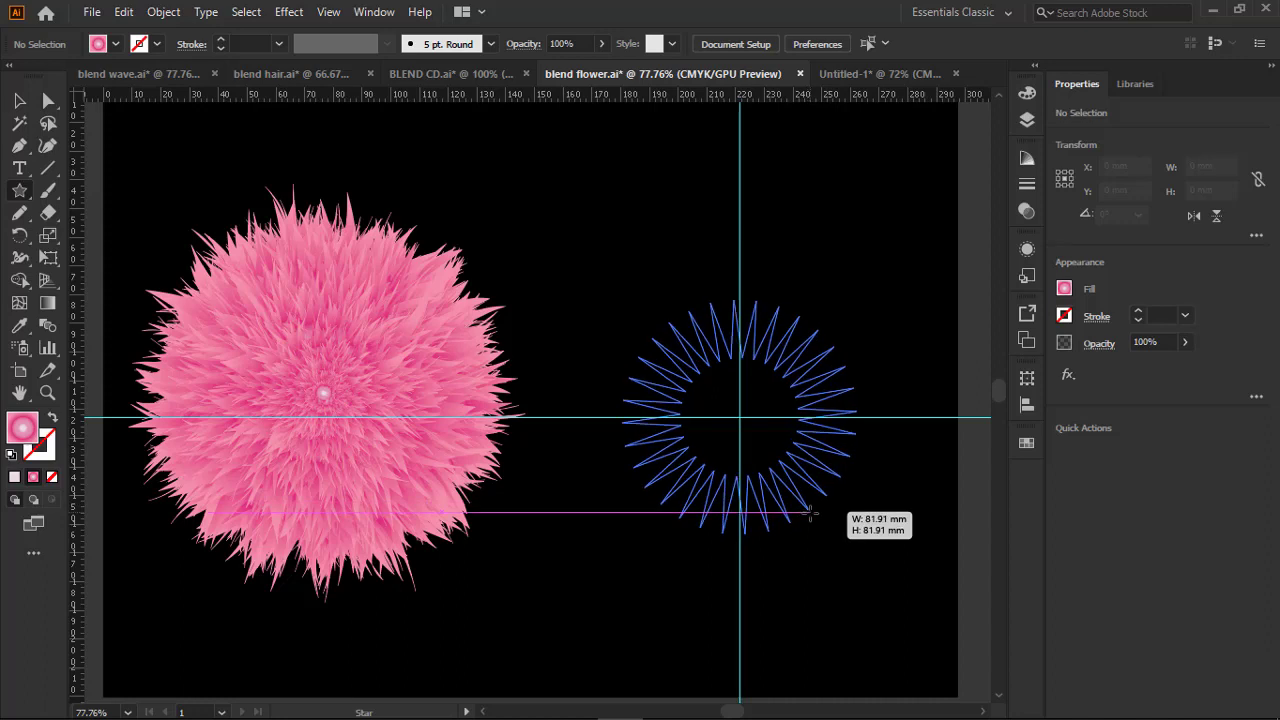
mouse_move(808, 507)
mouse_down()
mouse_move(854, 562)
mouse_move(815, 518)
mouse_up()
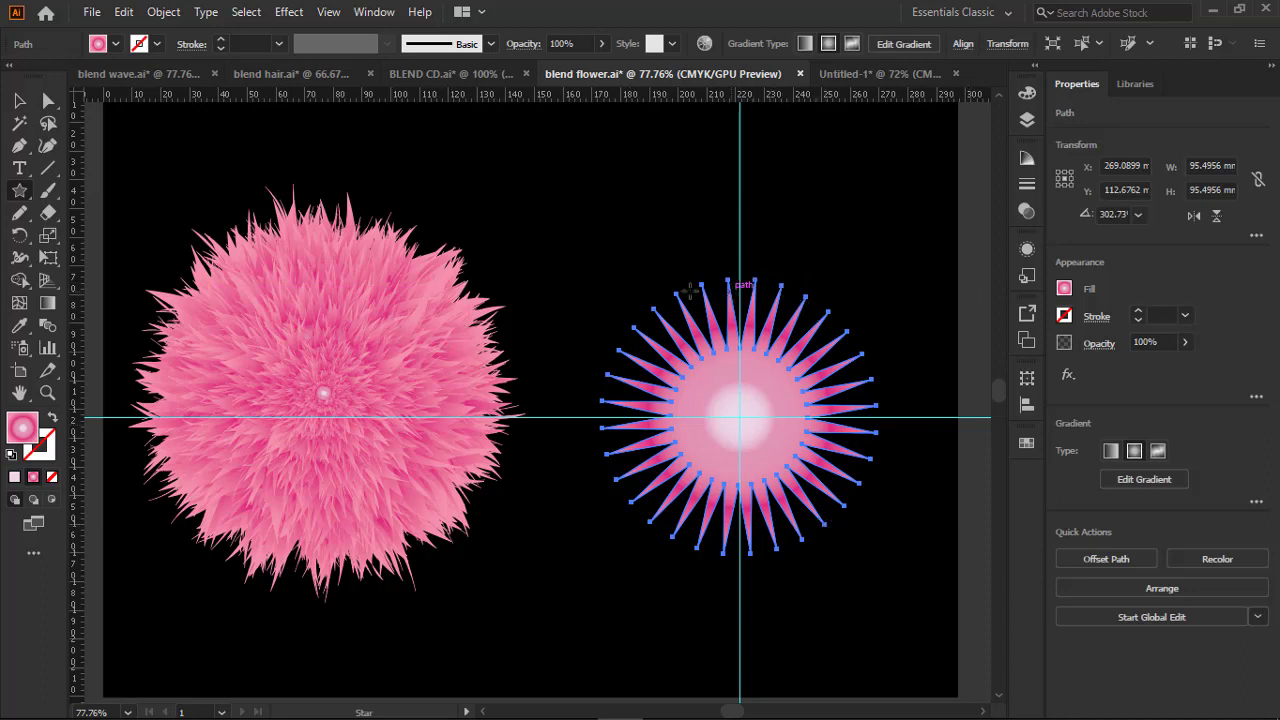
Round the star's spike tips with live corners and fill it with the purple gradient.
click(49, 102)
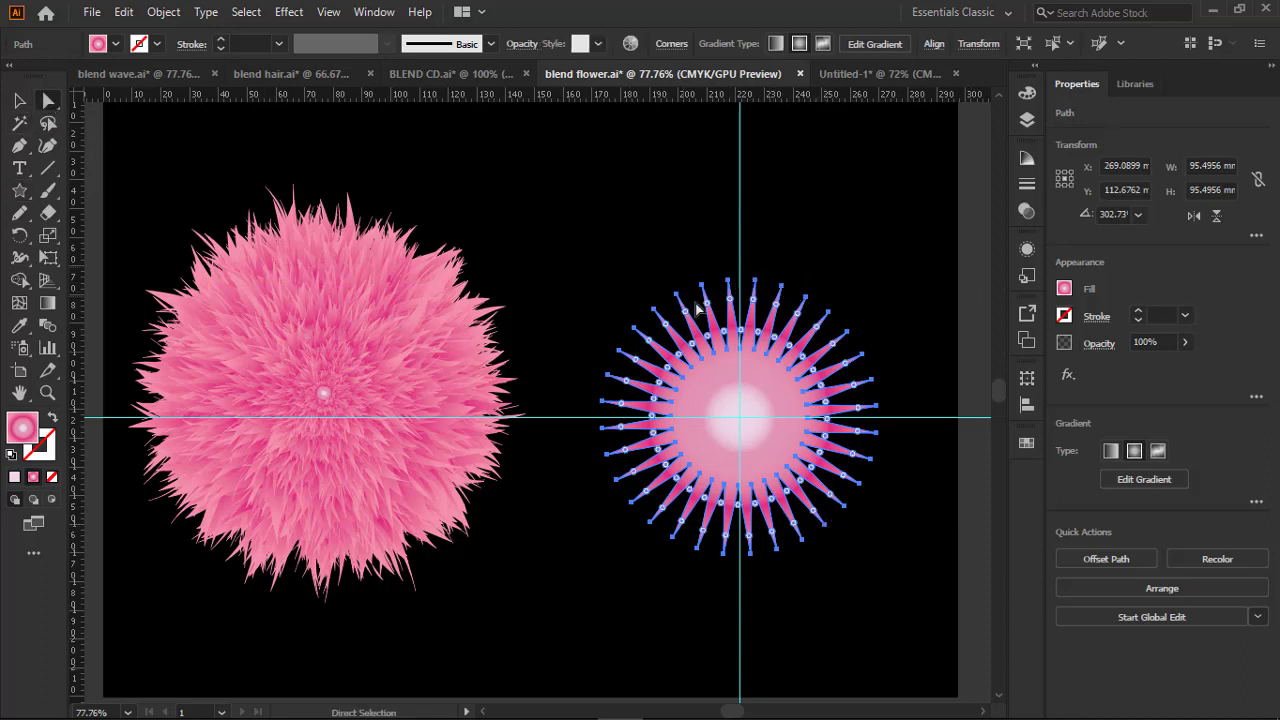
drag(709, 313, 710, 318)
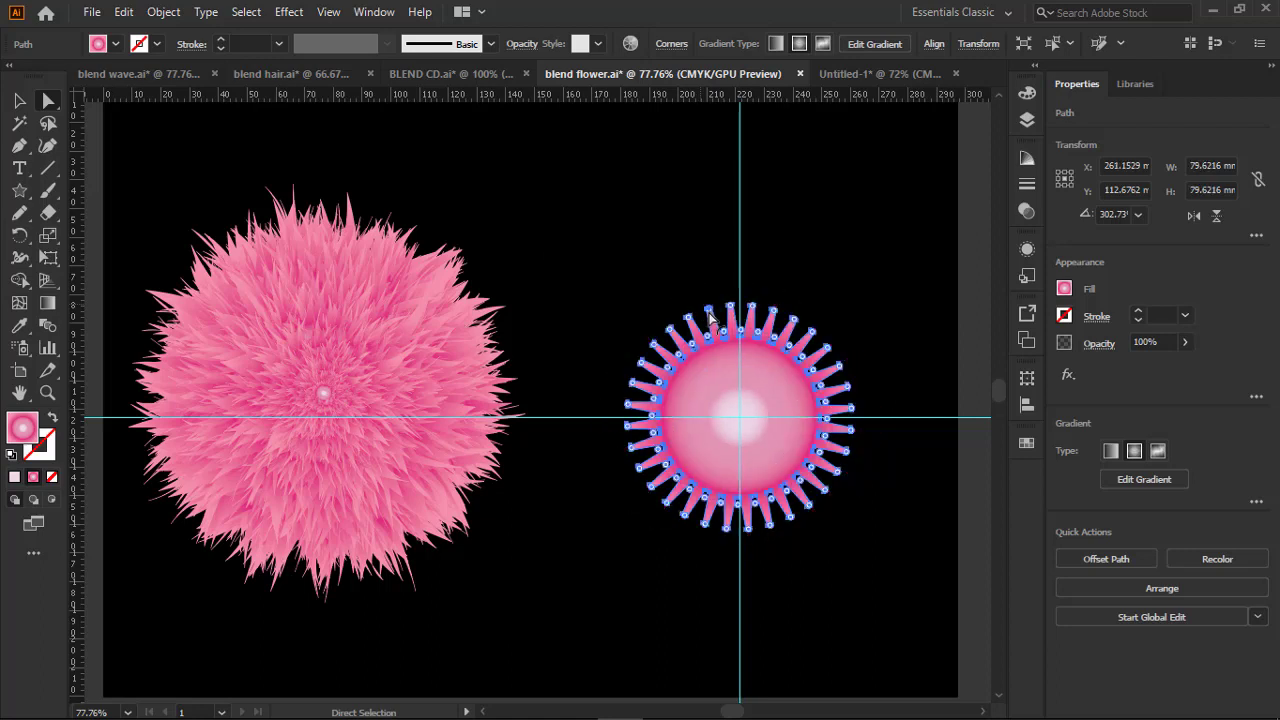
key(ctrl+z)
click(1027, 442)
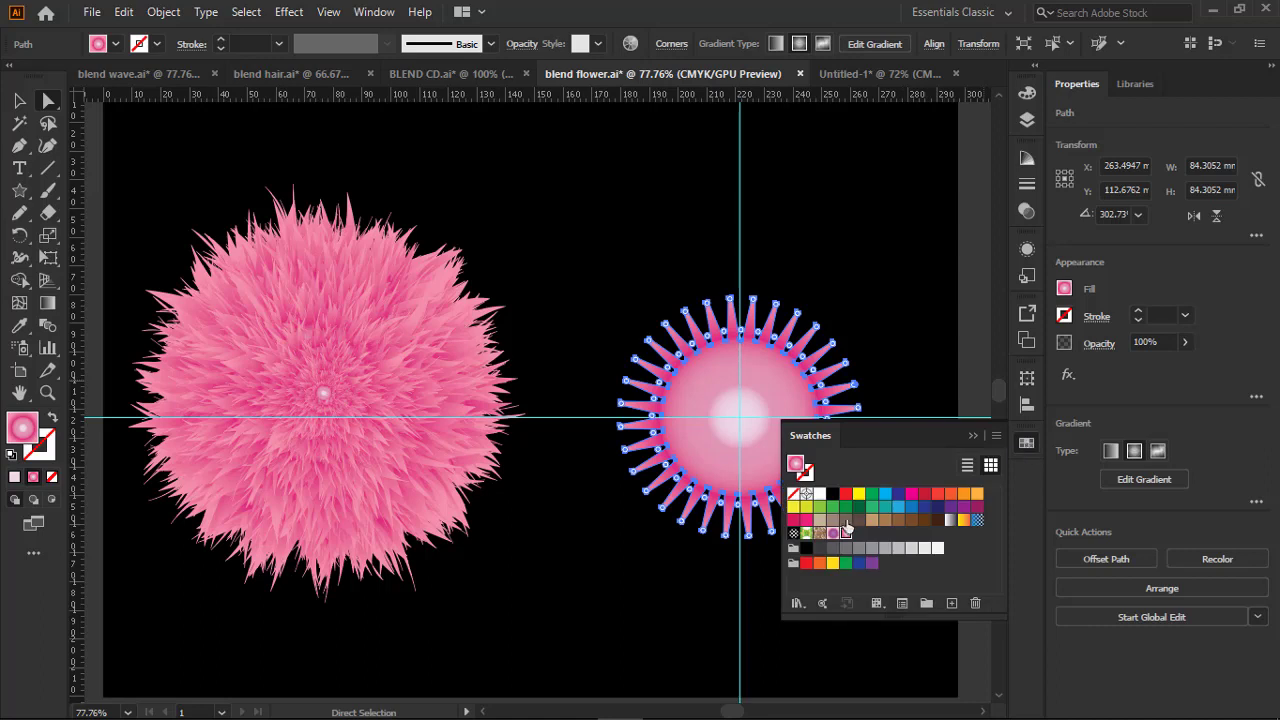
click(834, 534)
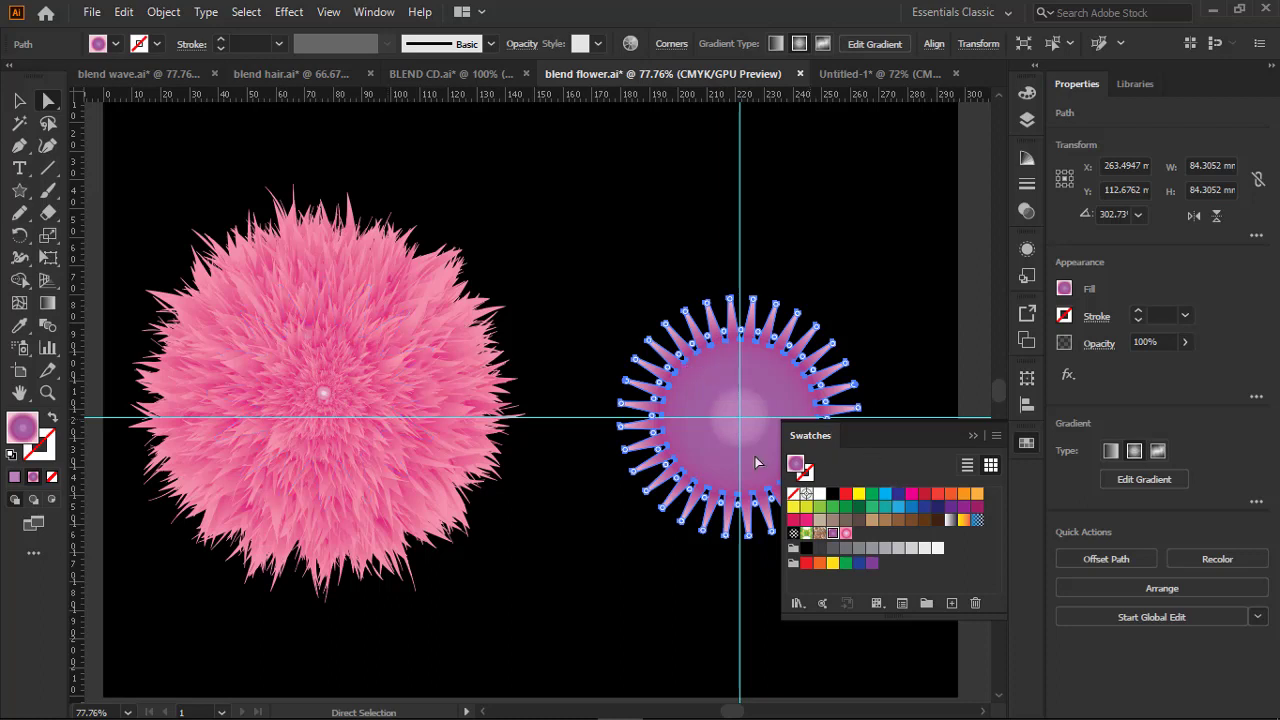
Scale a tiny star copy at the centre, fill it lighter pink, and select both stars.
key(v)
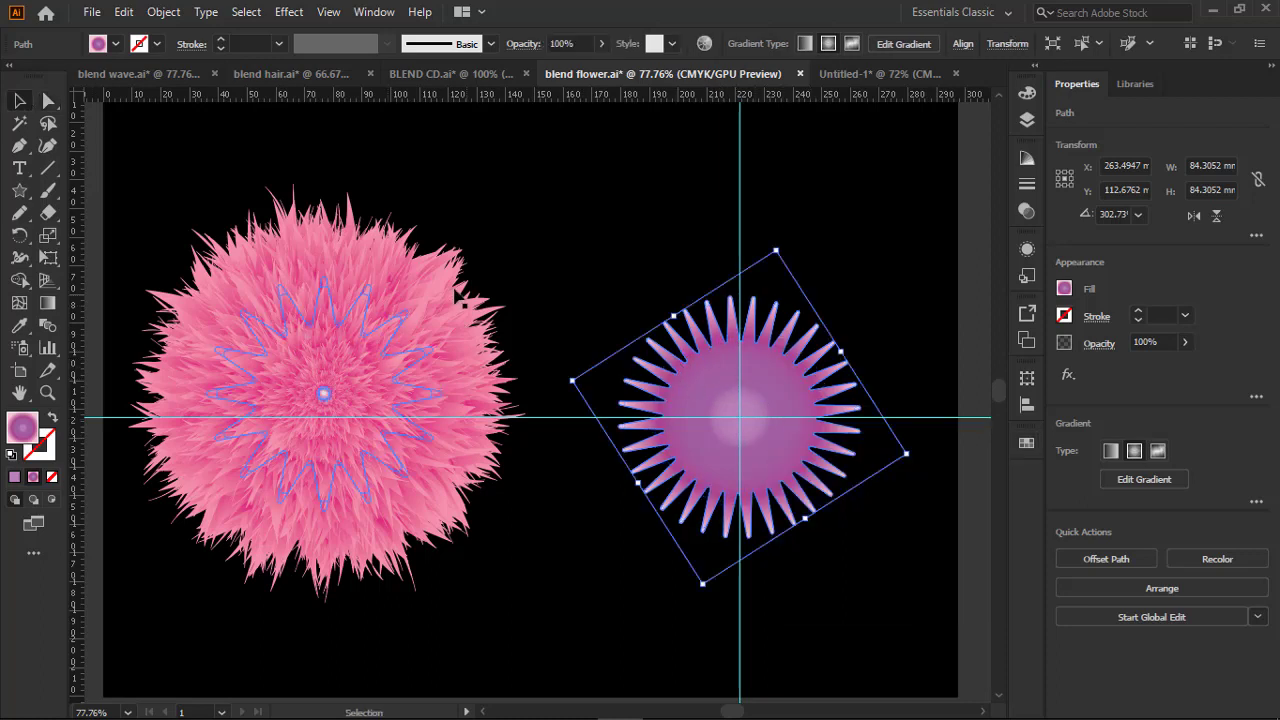
drag(776, 251, 750, 403)
click(1026, 444)
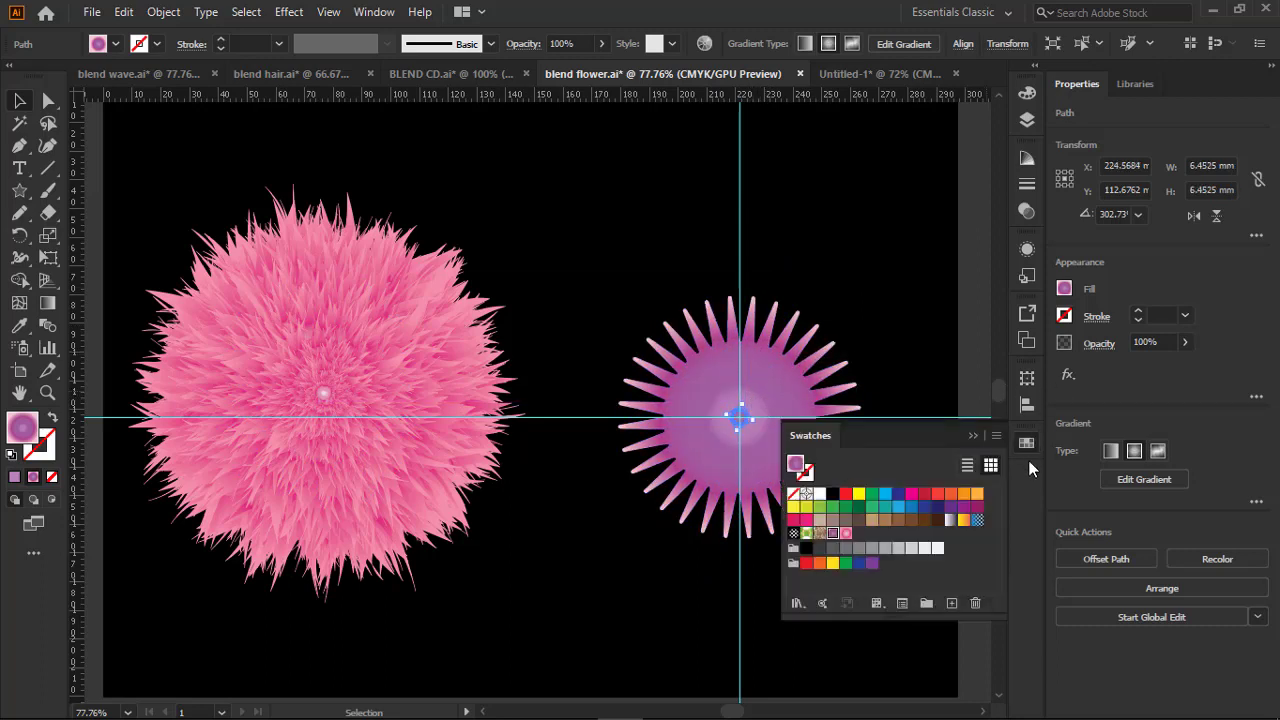
click(846, 534)
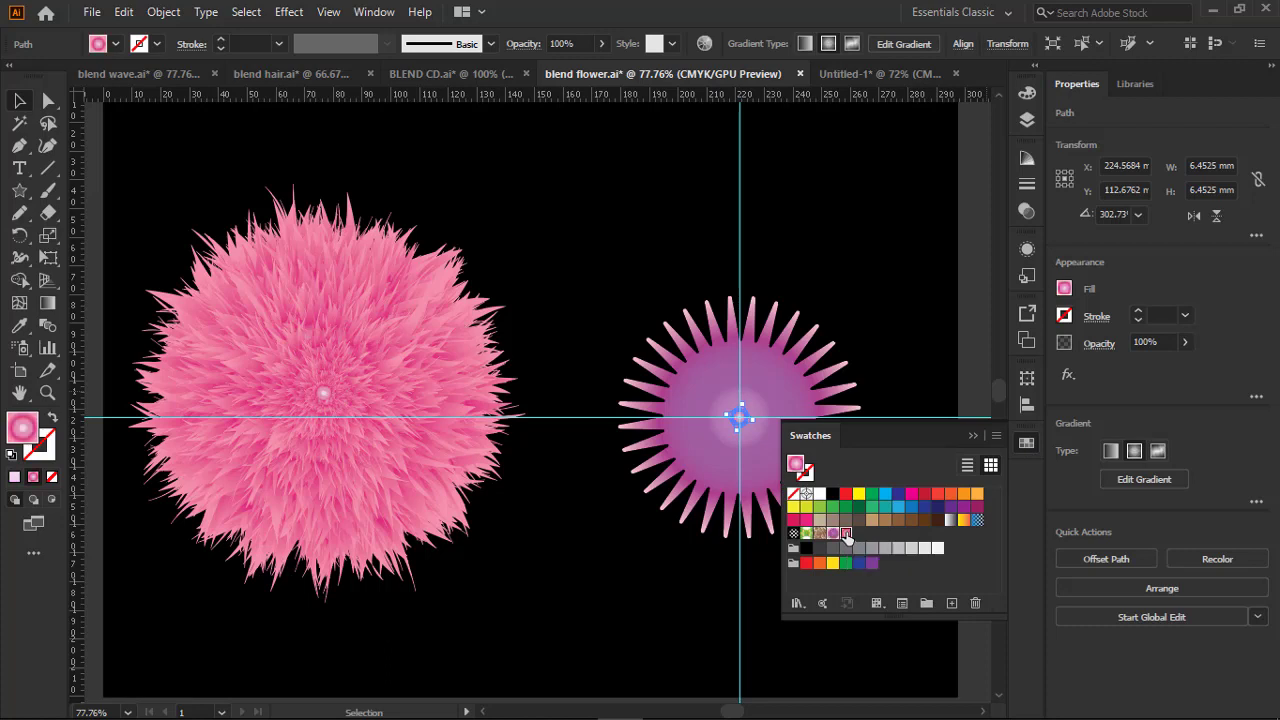
shift+click(714, 378)
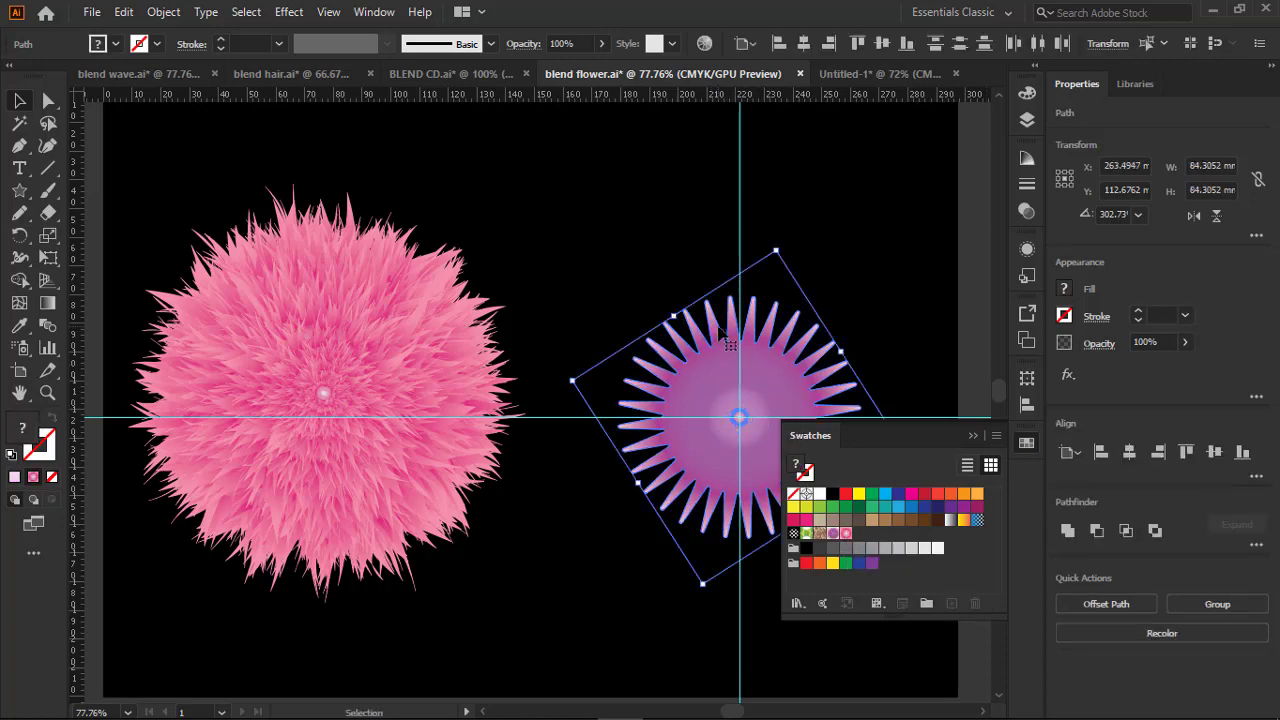
Blend the large purple star and tiny pink star using 100 specified steps.
key(ctrl+alt+b)
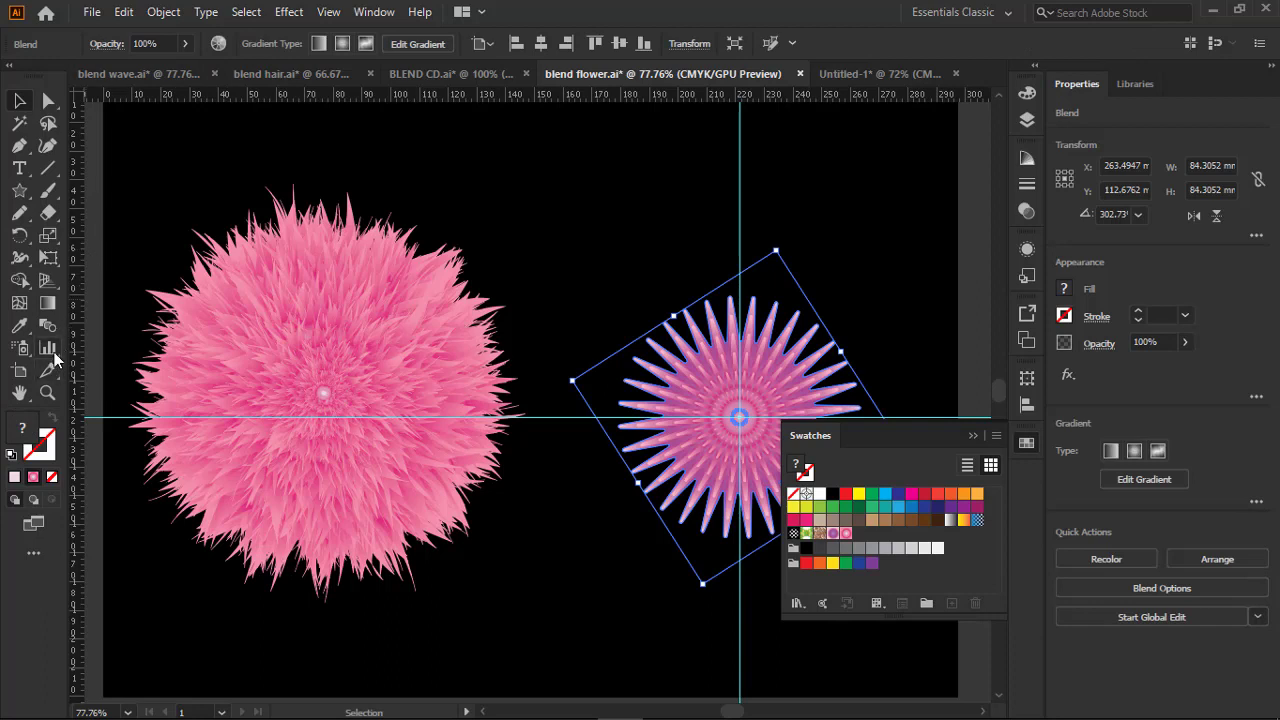
double_click(47, 326)
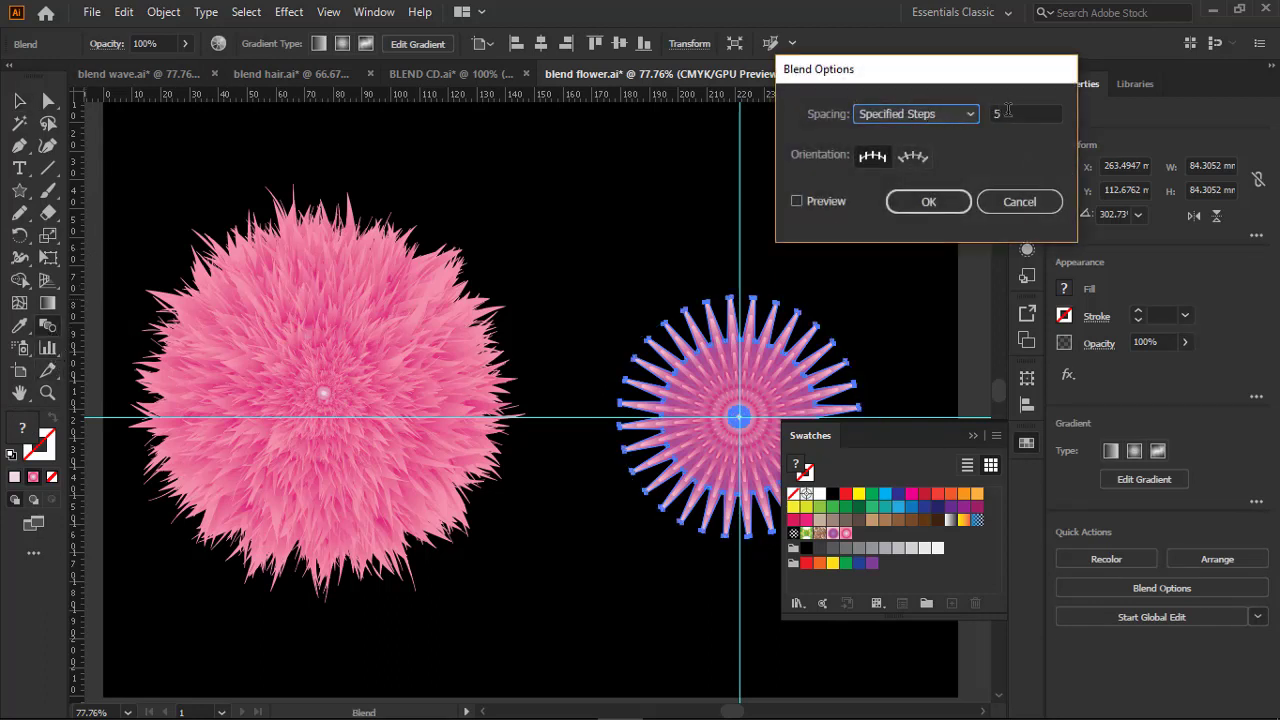
text(100)
key(Return)
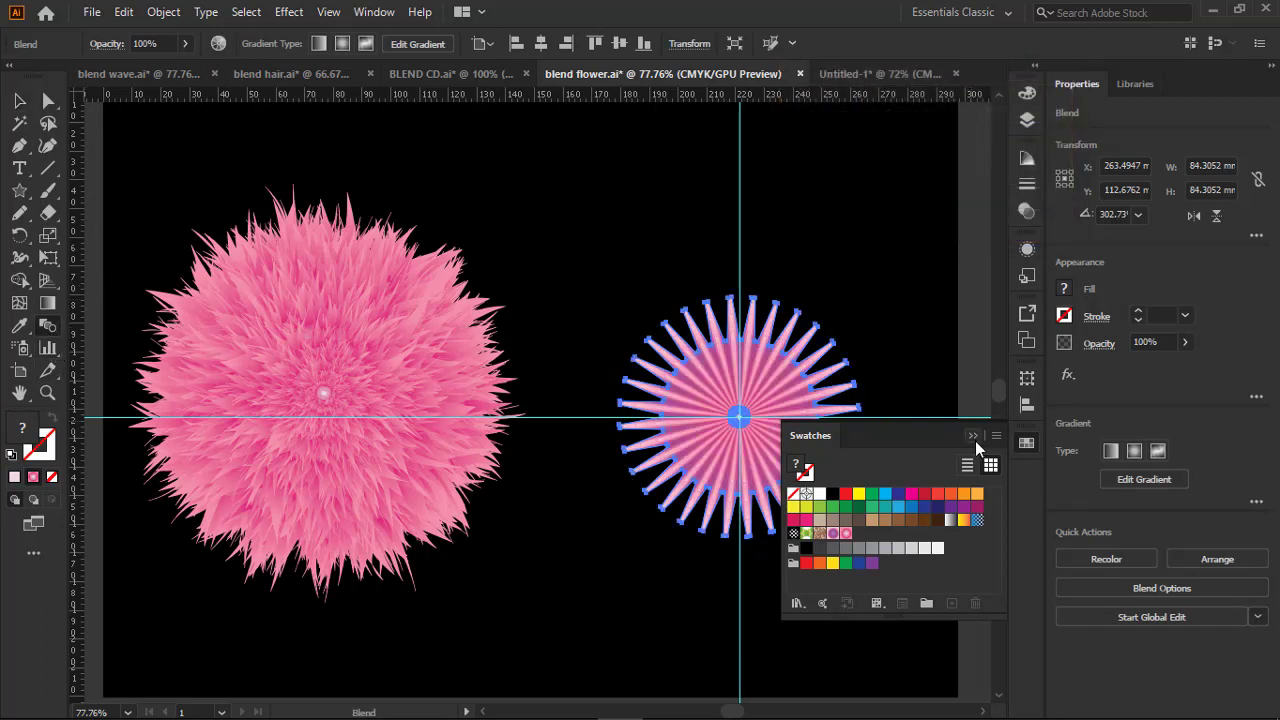
click(973, 436)
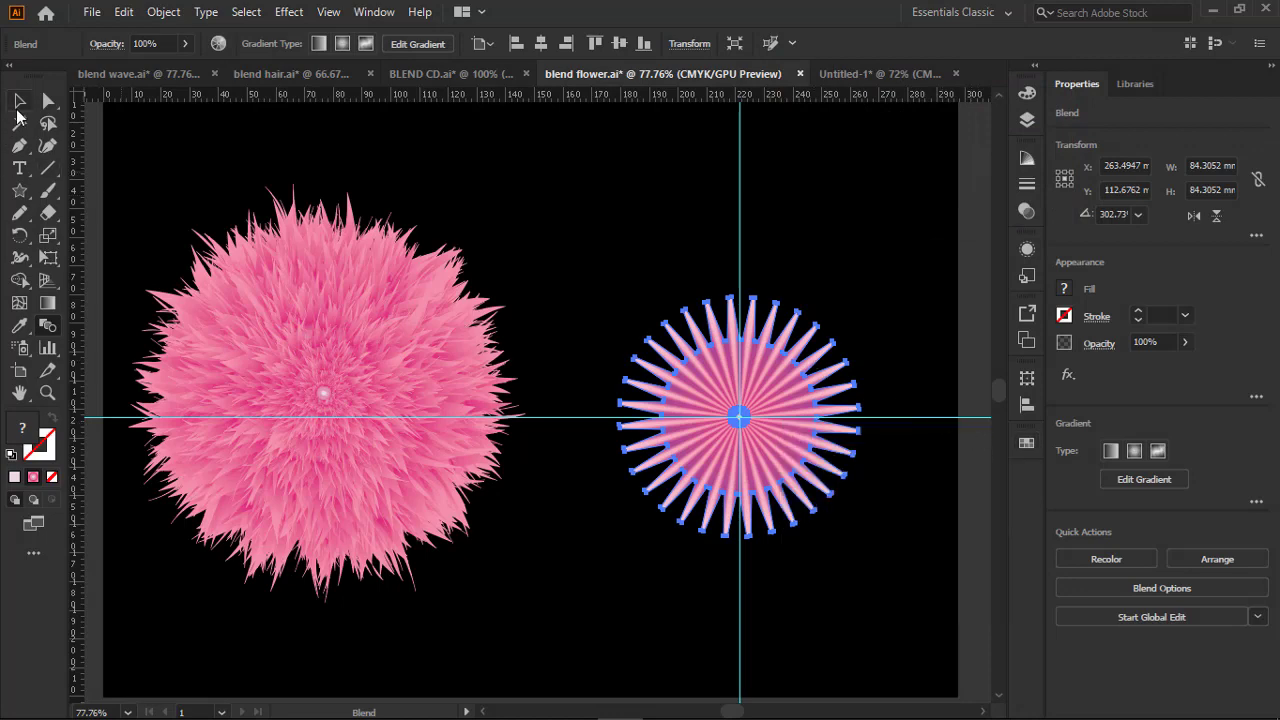
click(19, 102)
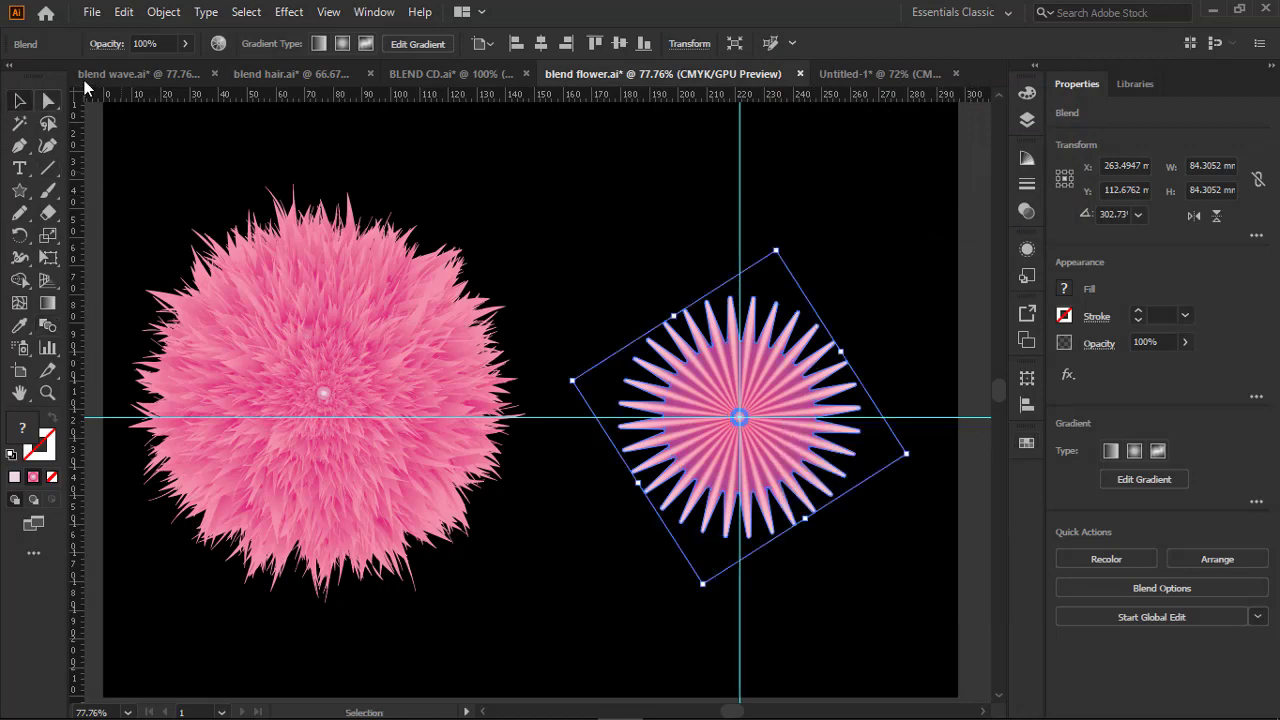
Apply a -10% Pucker & Bloat distortion to the blended star, thinning its spikes.
click(289, 12)
mouse_move(347, 164)
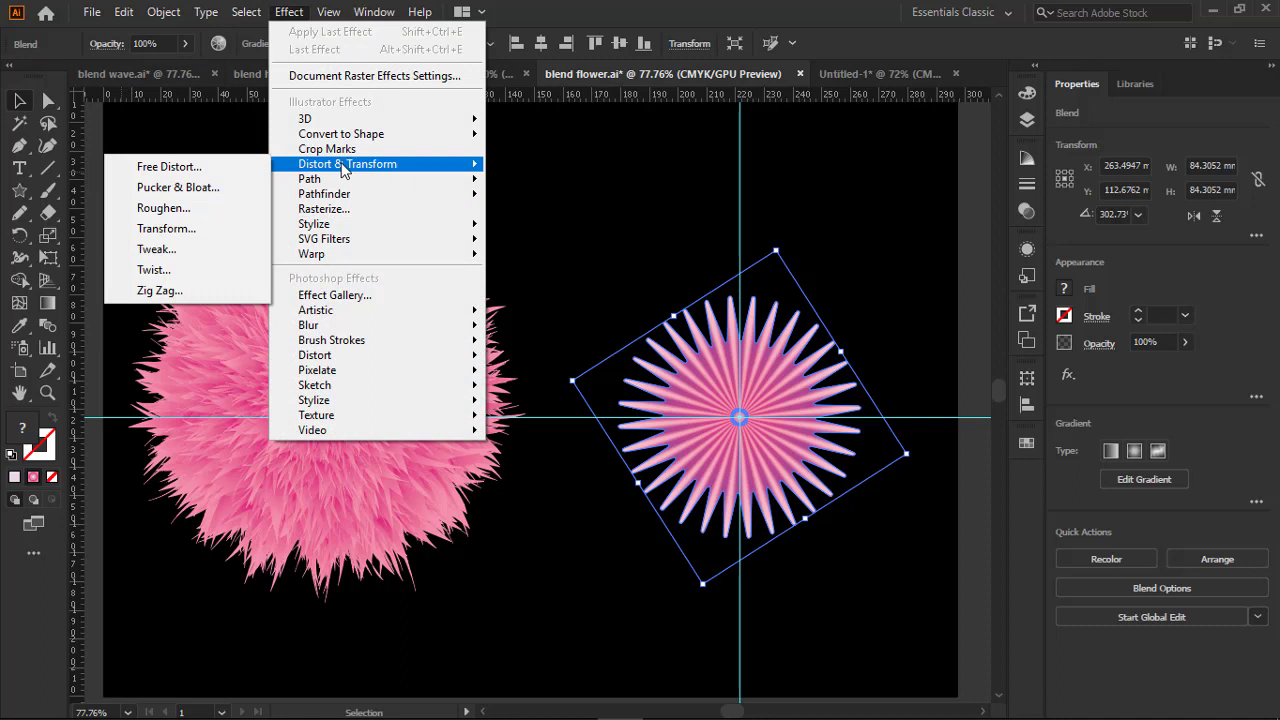
click(199, 190)
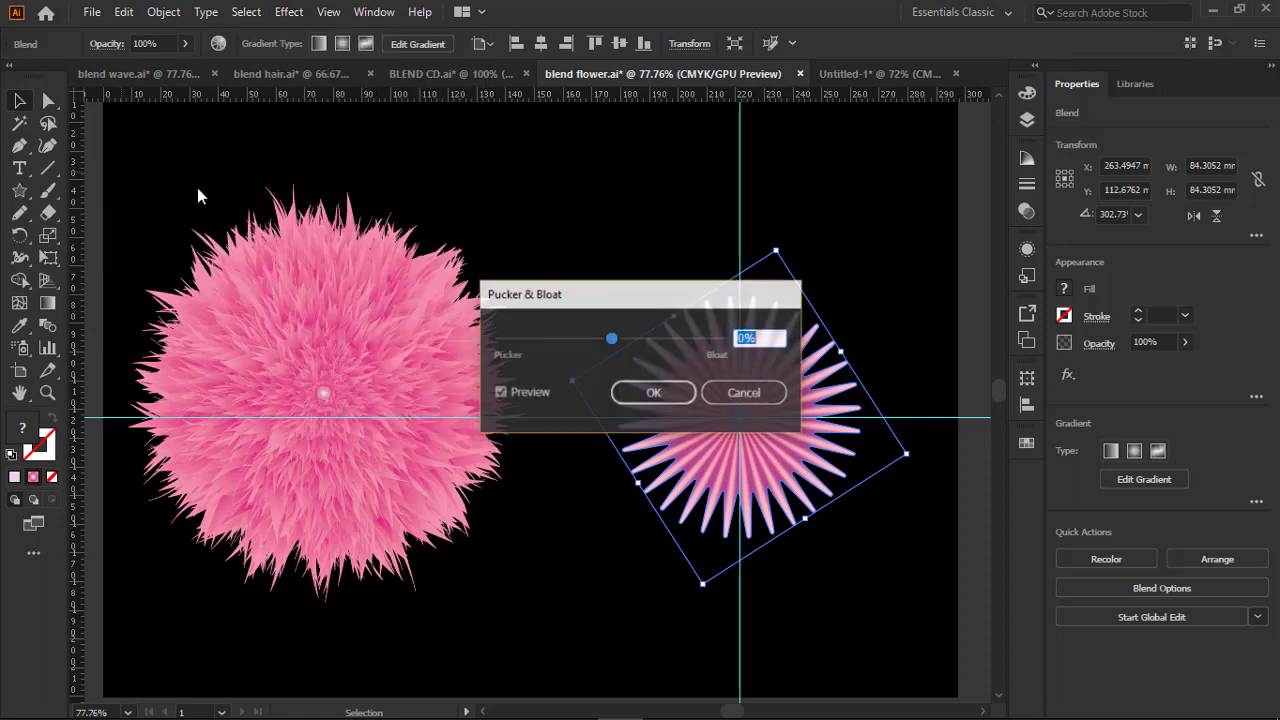
mouse_move(562, 292)
mouse_down()
mouse_move(645, 196)
mouse_move(604, 143)
mouse_up()
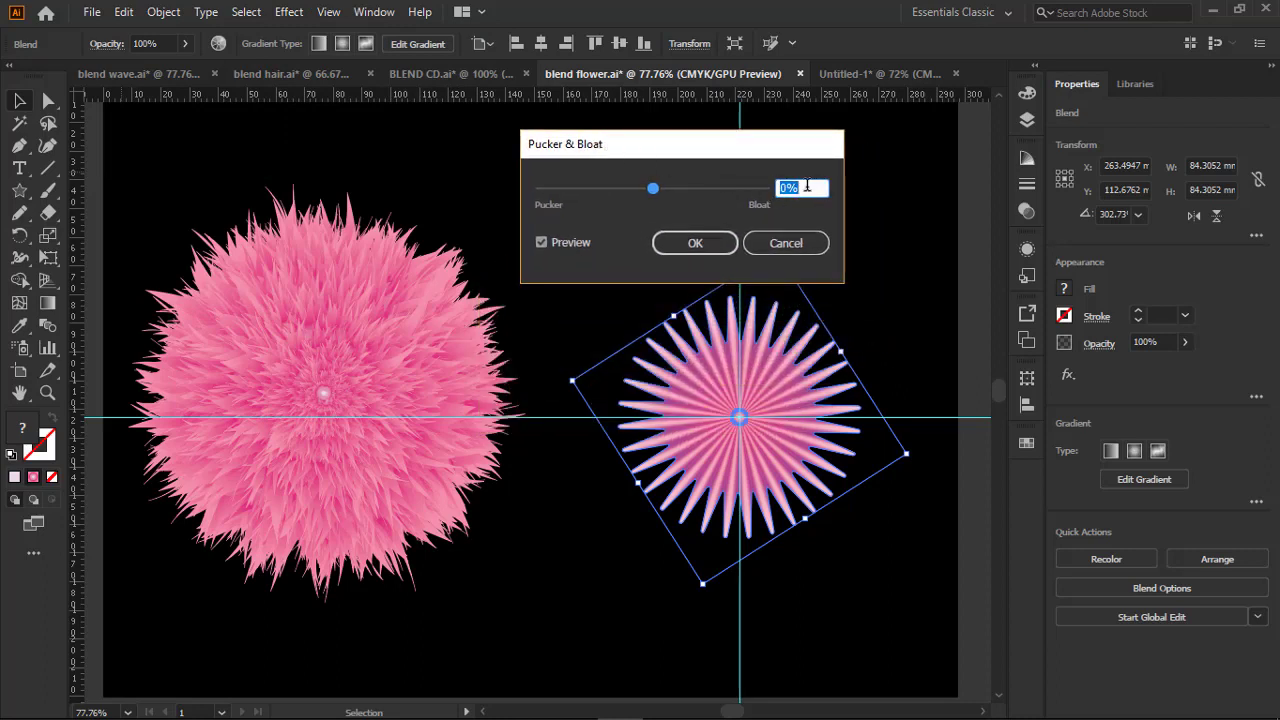
text(-10)
key(Return)
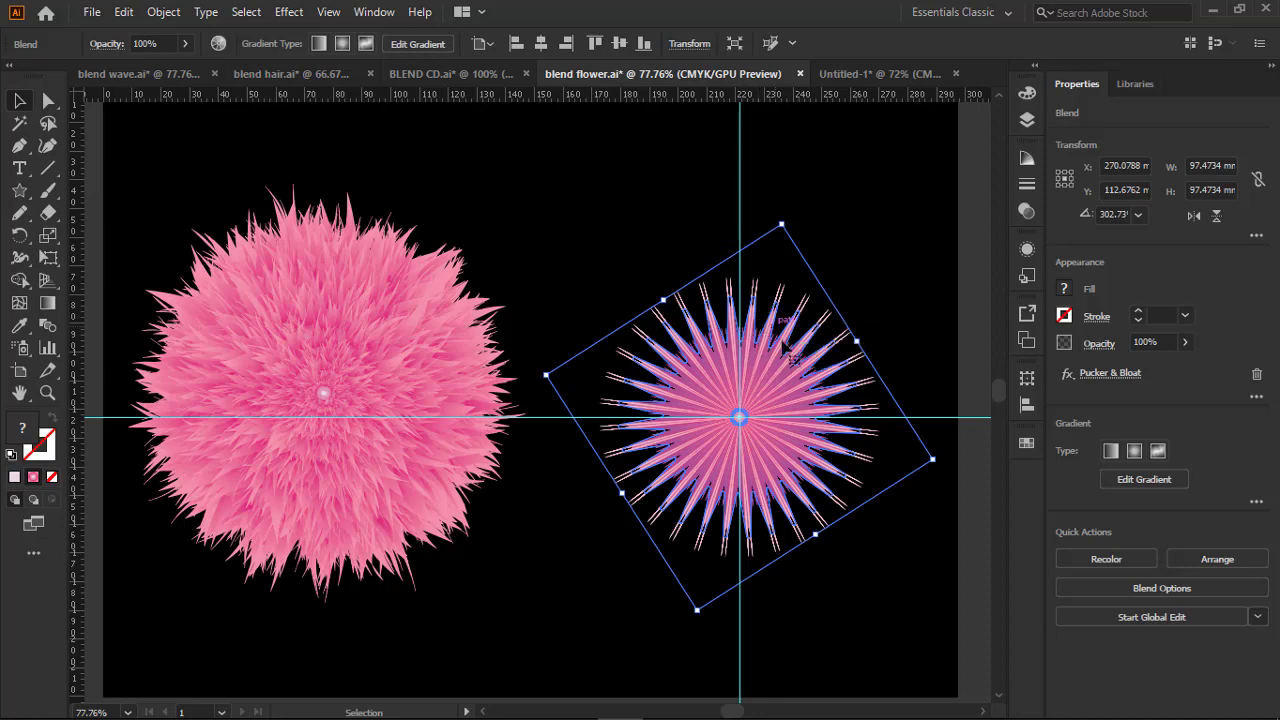
Roughen the flower with 46% size, 0 detail and smooth points, then deselect it.
click(289, 12)
mouse_move(367, 170)
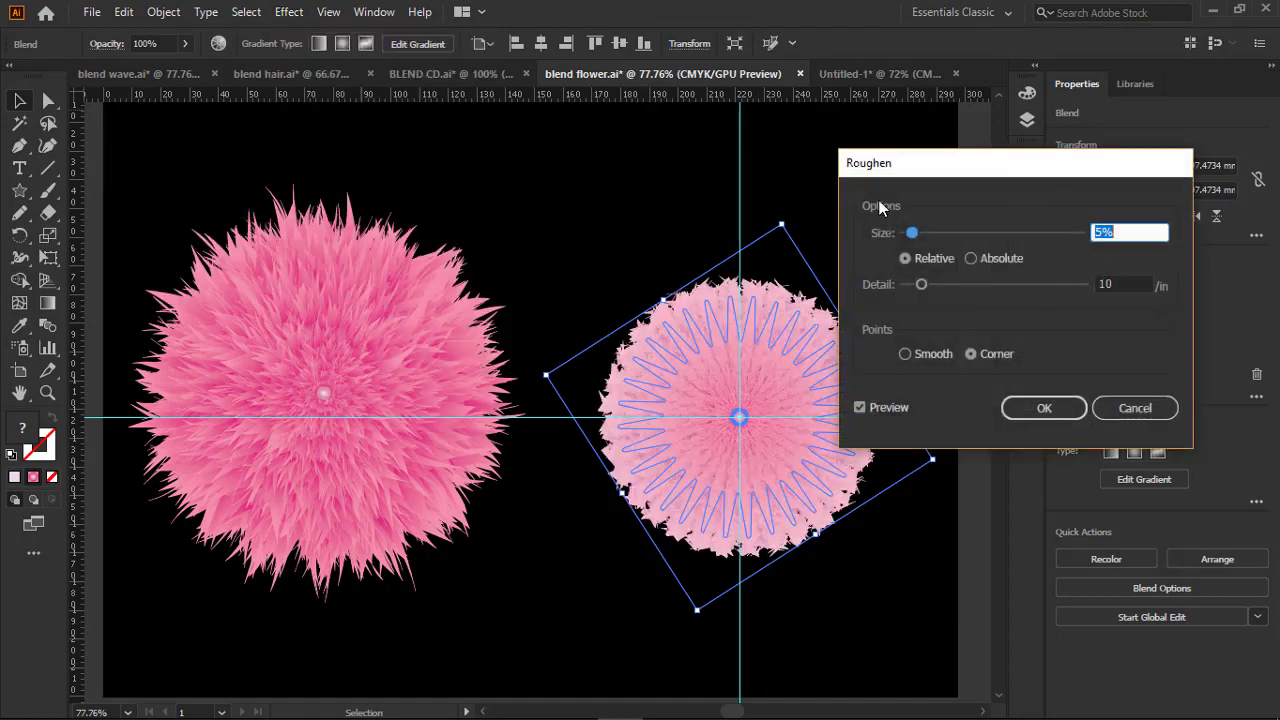
drag(914, 166, 1070, 67)
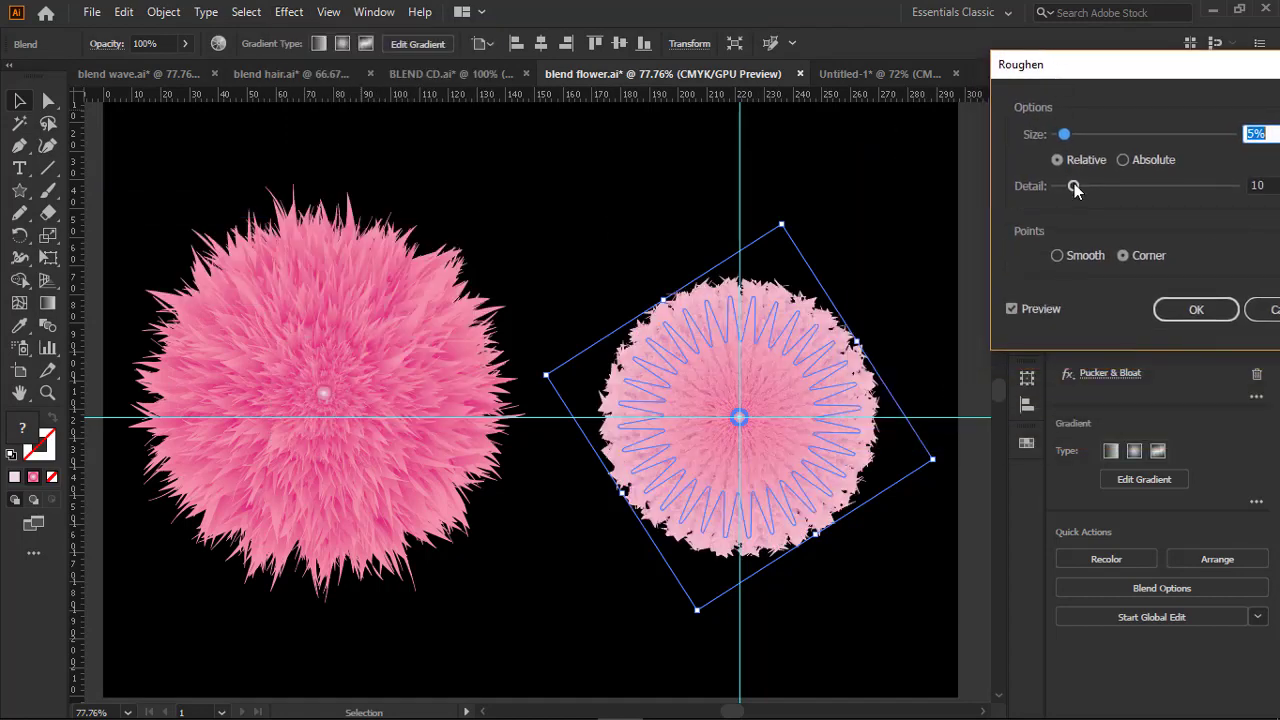
drag(1073, 187, 1028, 186)
click(1057, 256)
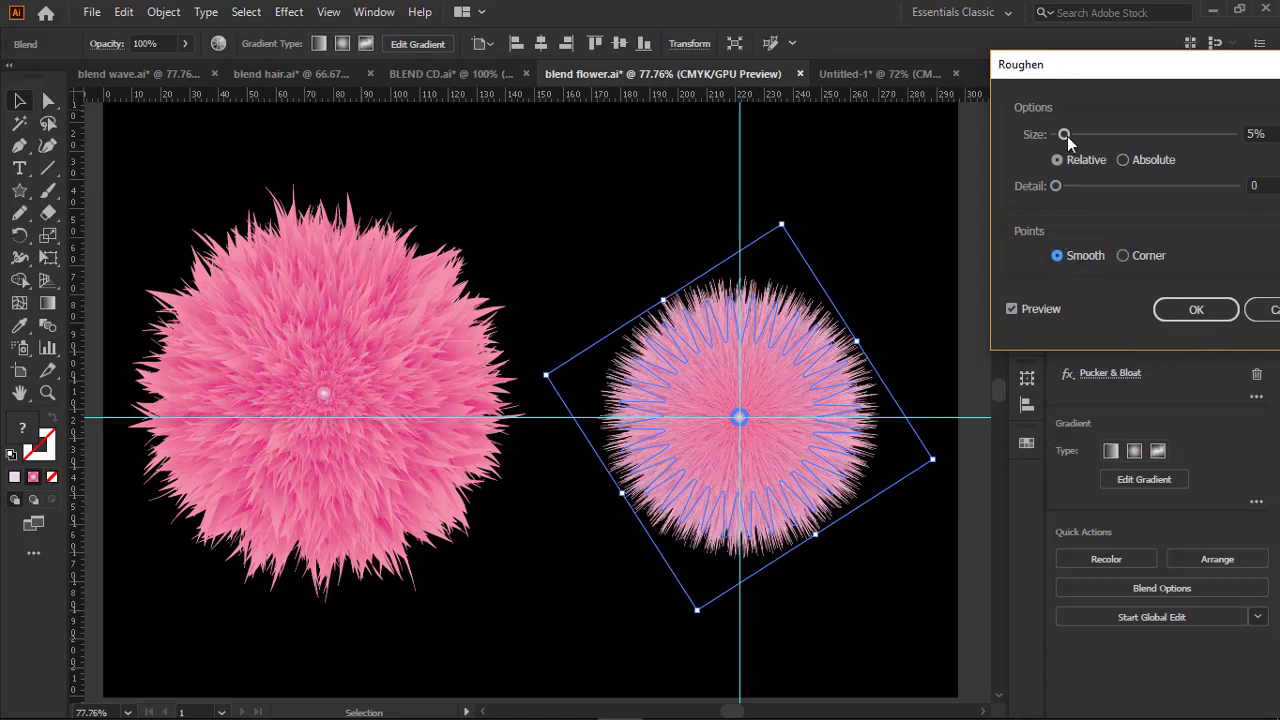
drag(1067, 136, 1135, 141)
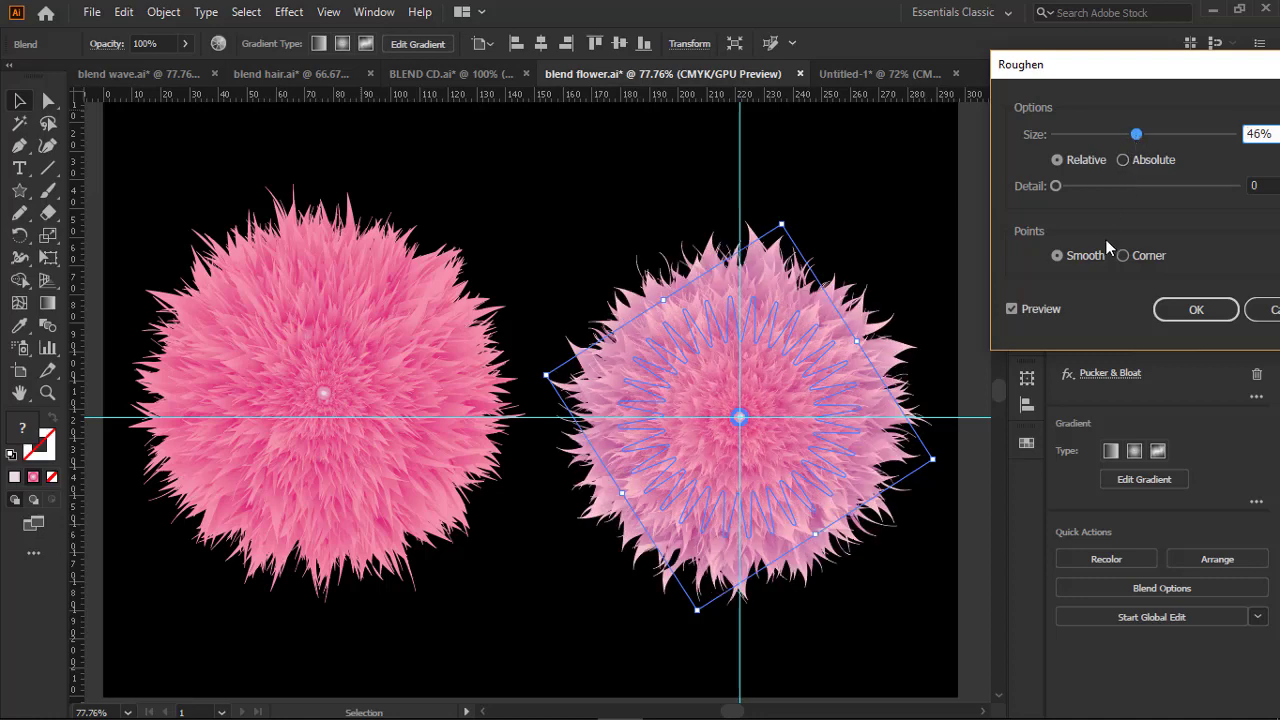
click(1178, 311)
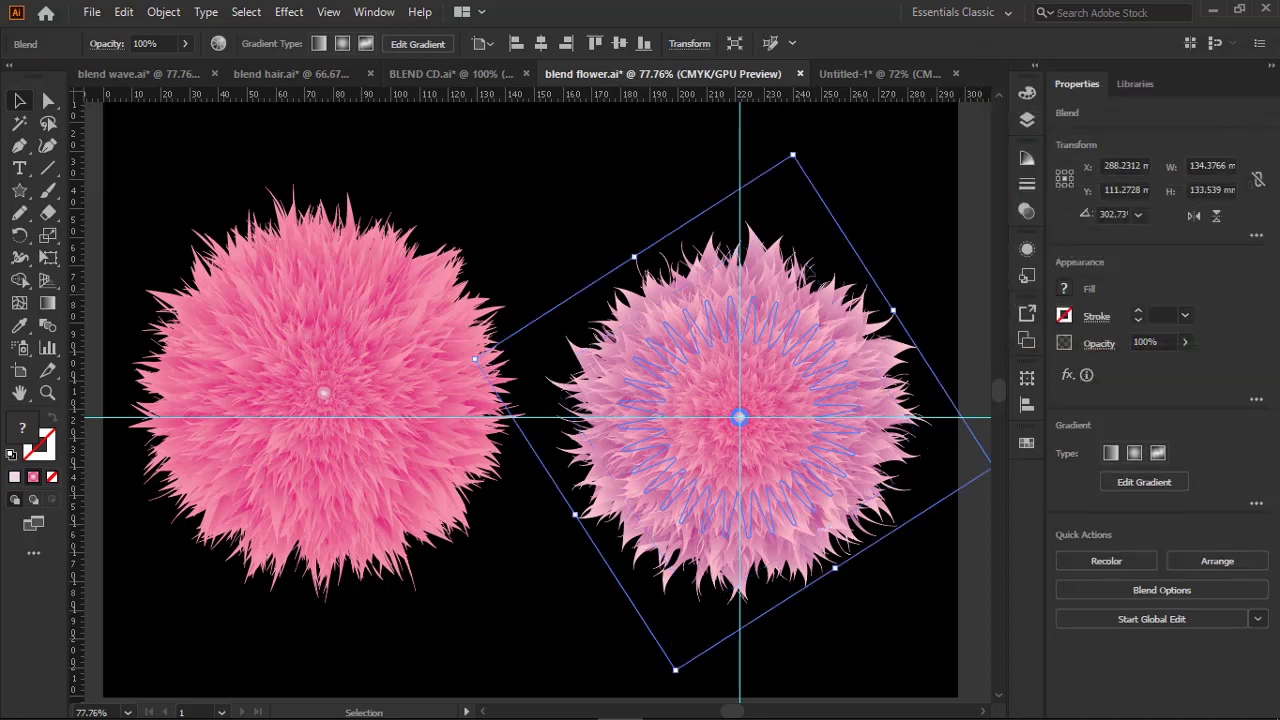
click(539, 217)
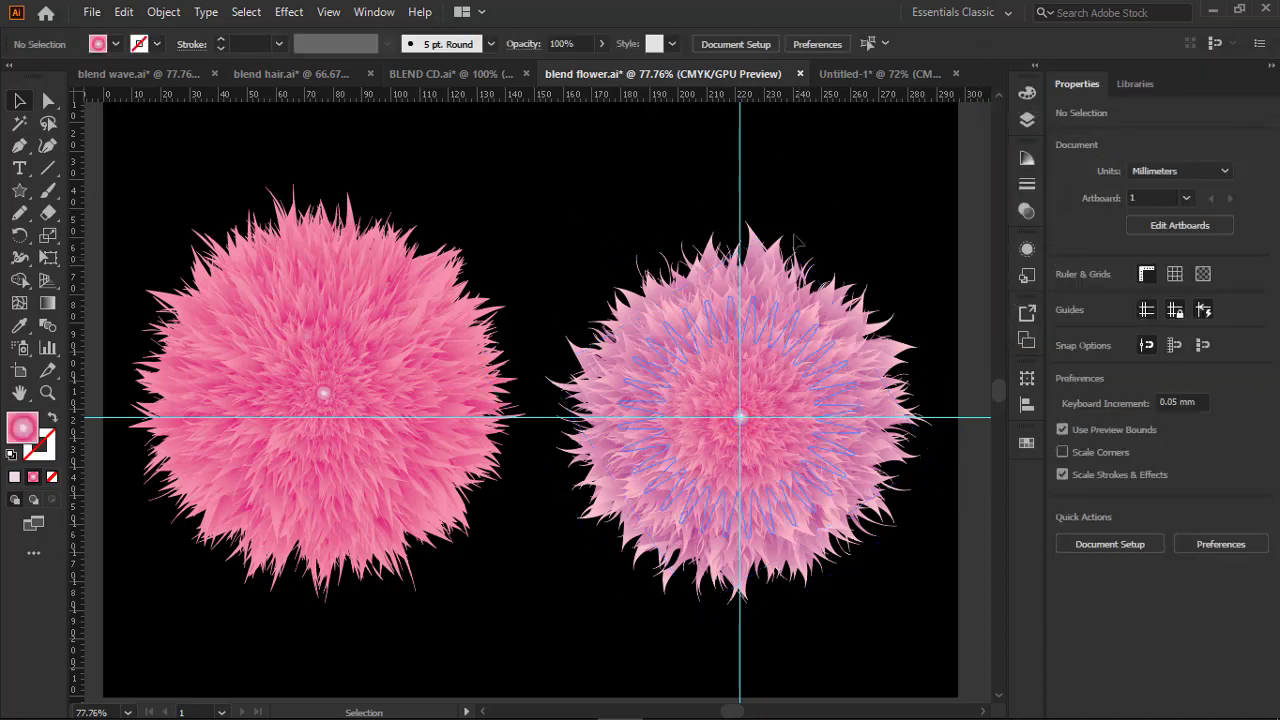
Fill the flower blend's paths with the pink gradient and zoom to 100%.
click(48, 100)
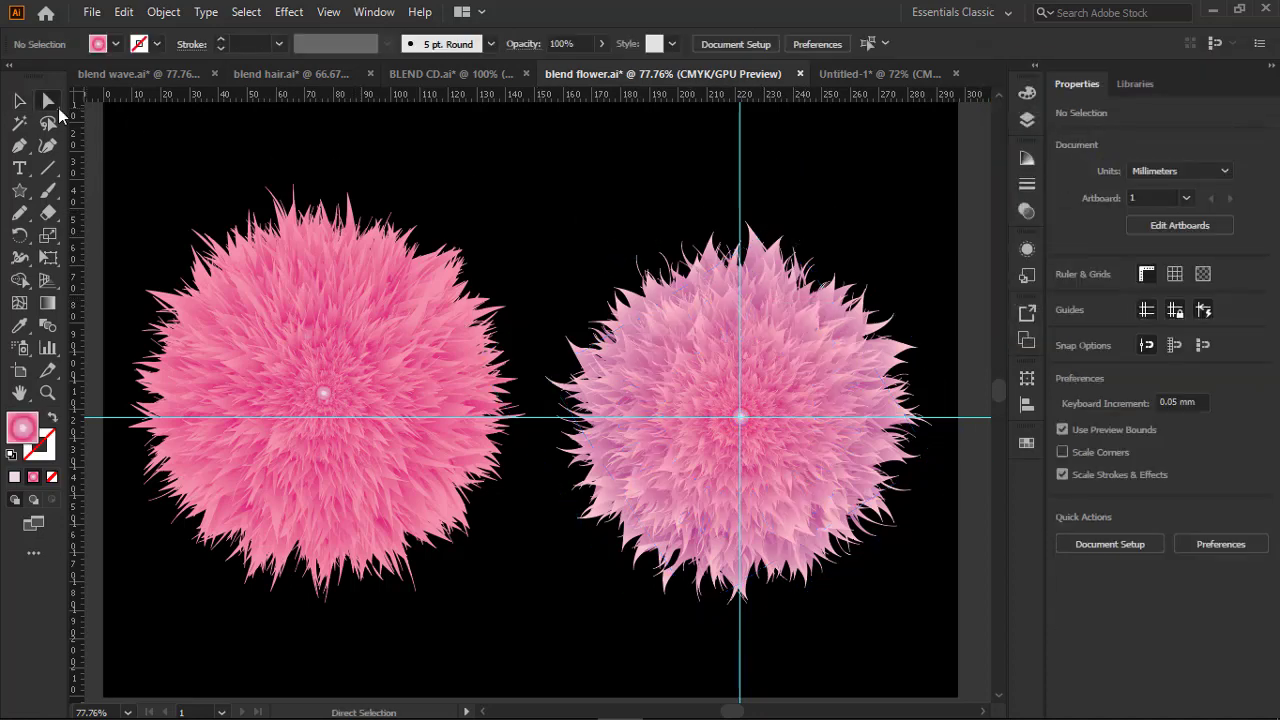
drag(624, 193, 800, 243)
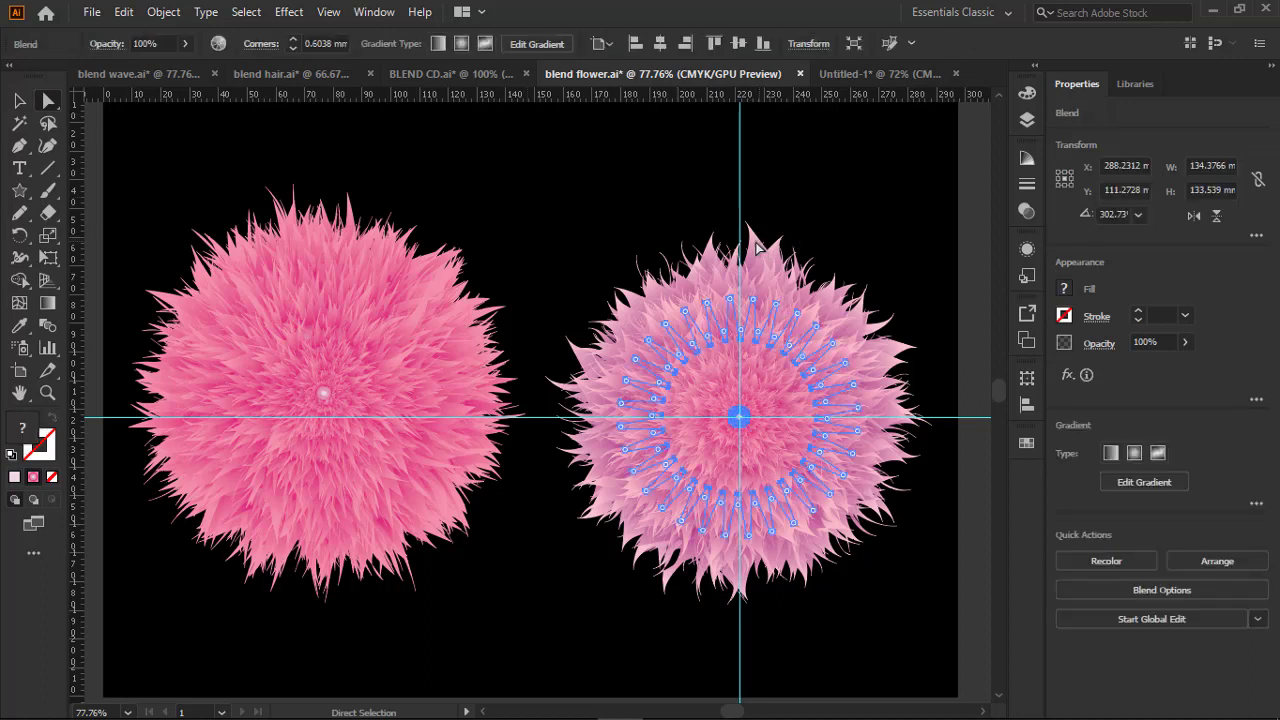
click(1026, 446)
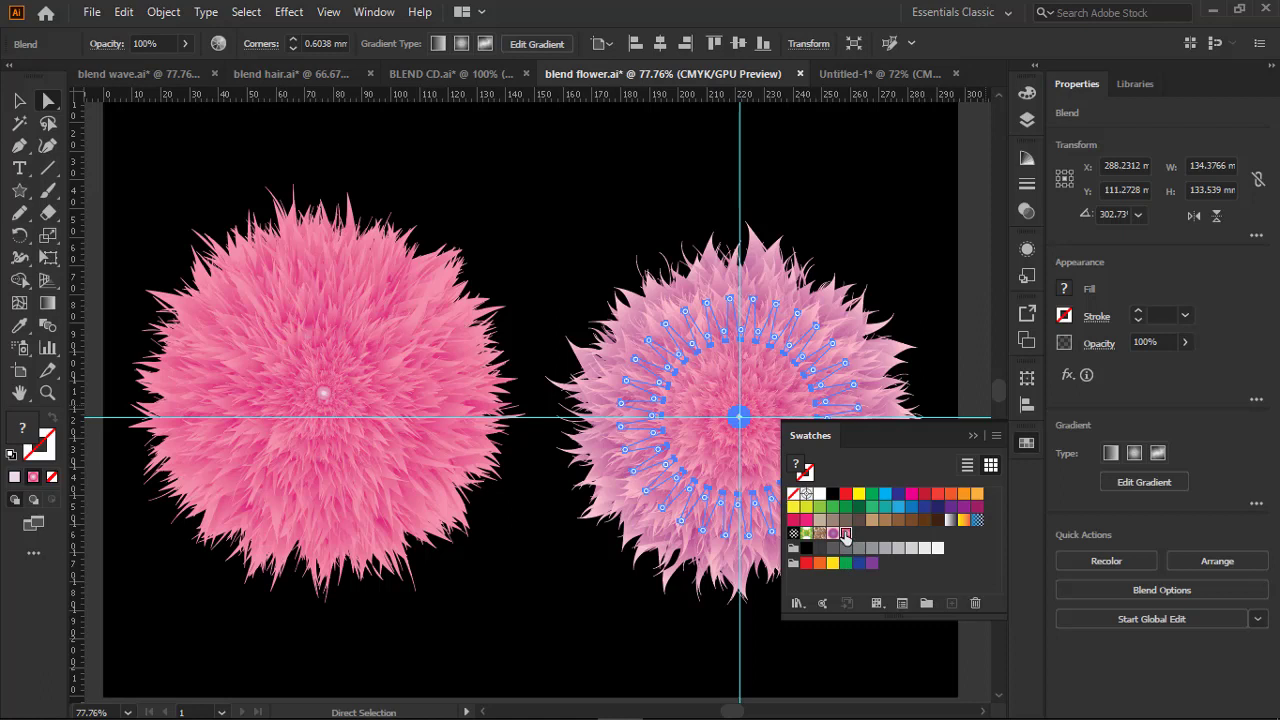
click(845, 534)
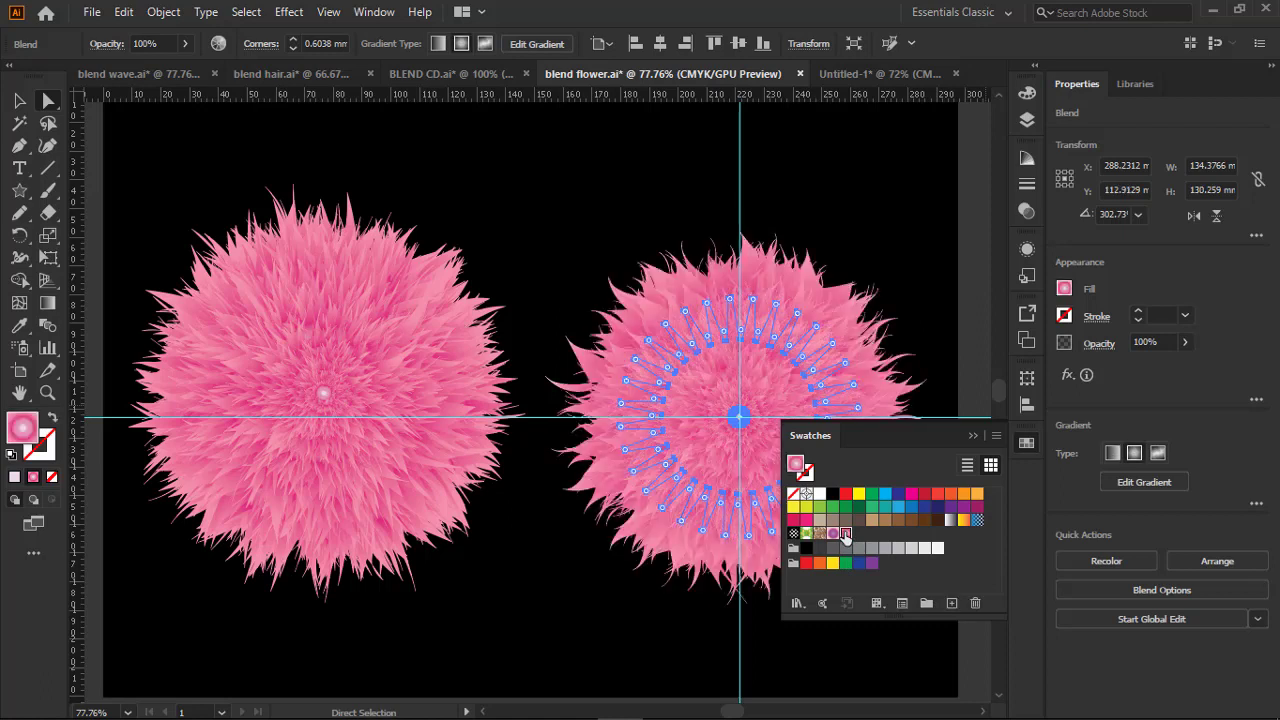
click(970, 437)
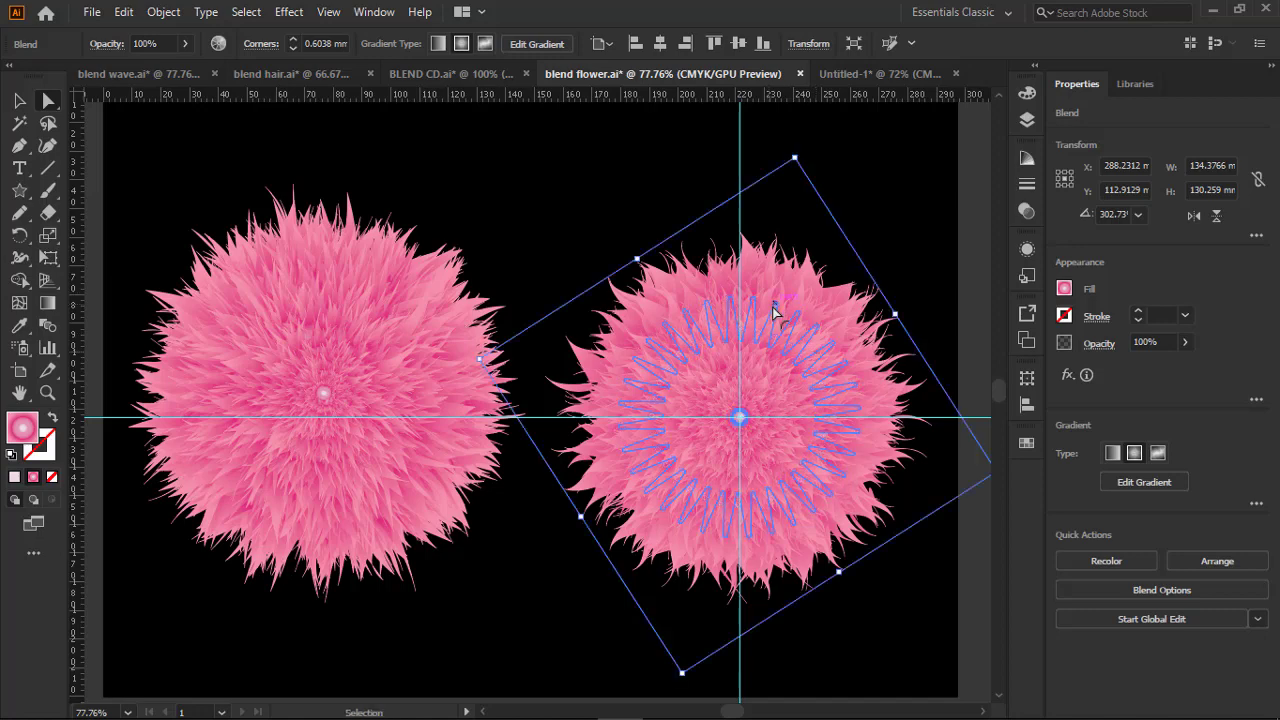
key(ctrl+1)
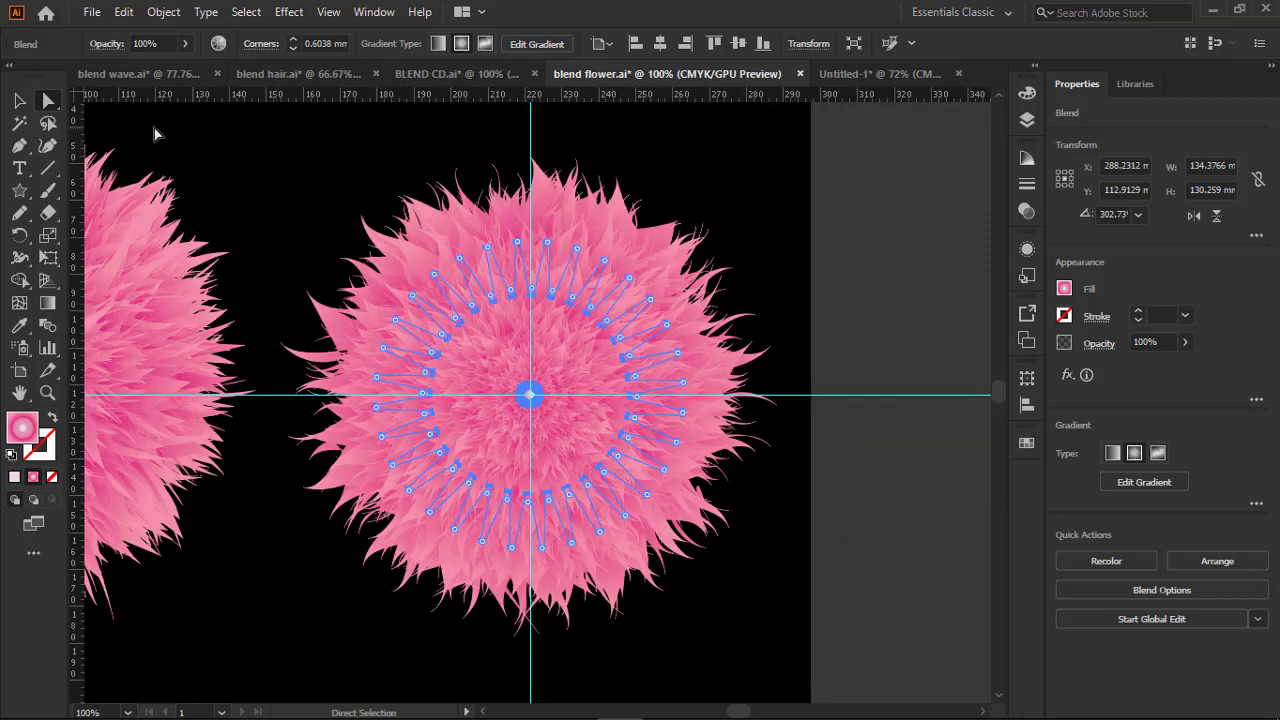
Undo the pink recolour and the Roughen, restoring the spiky Pucker & Bloat star.
click(19, 100)
key(a)
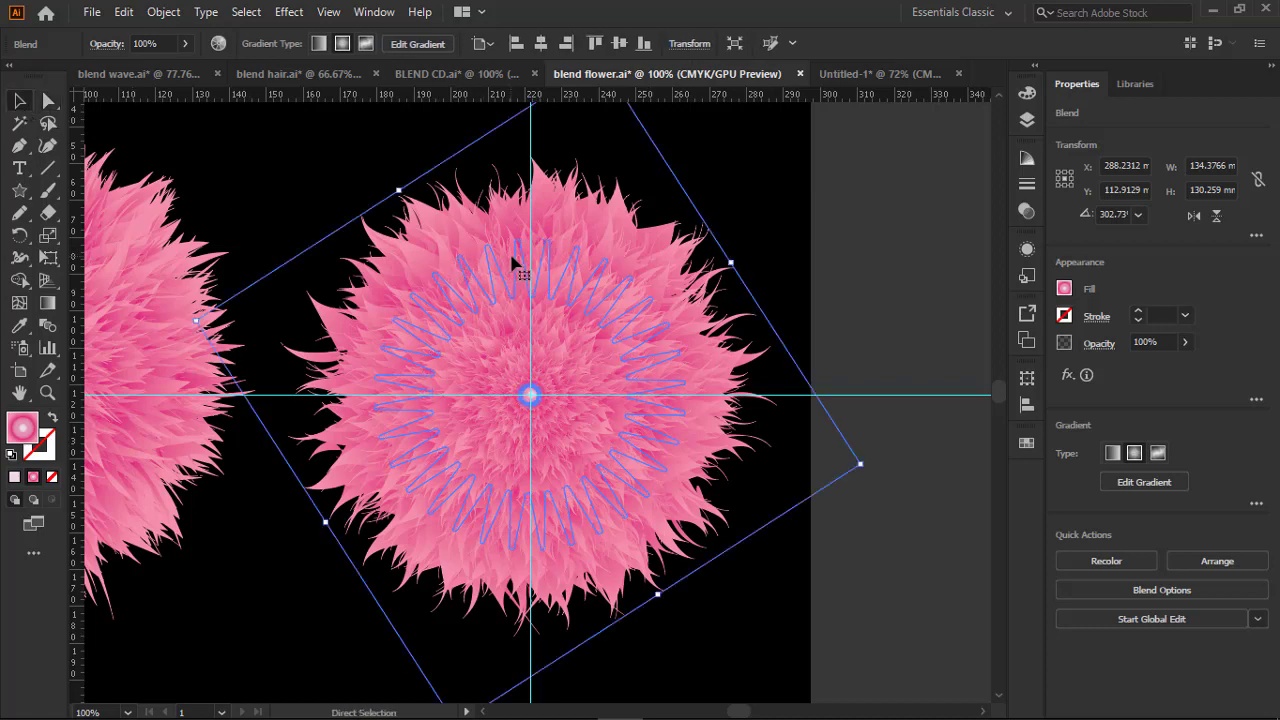
key(ctrl+z)
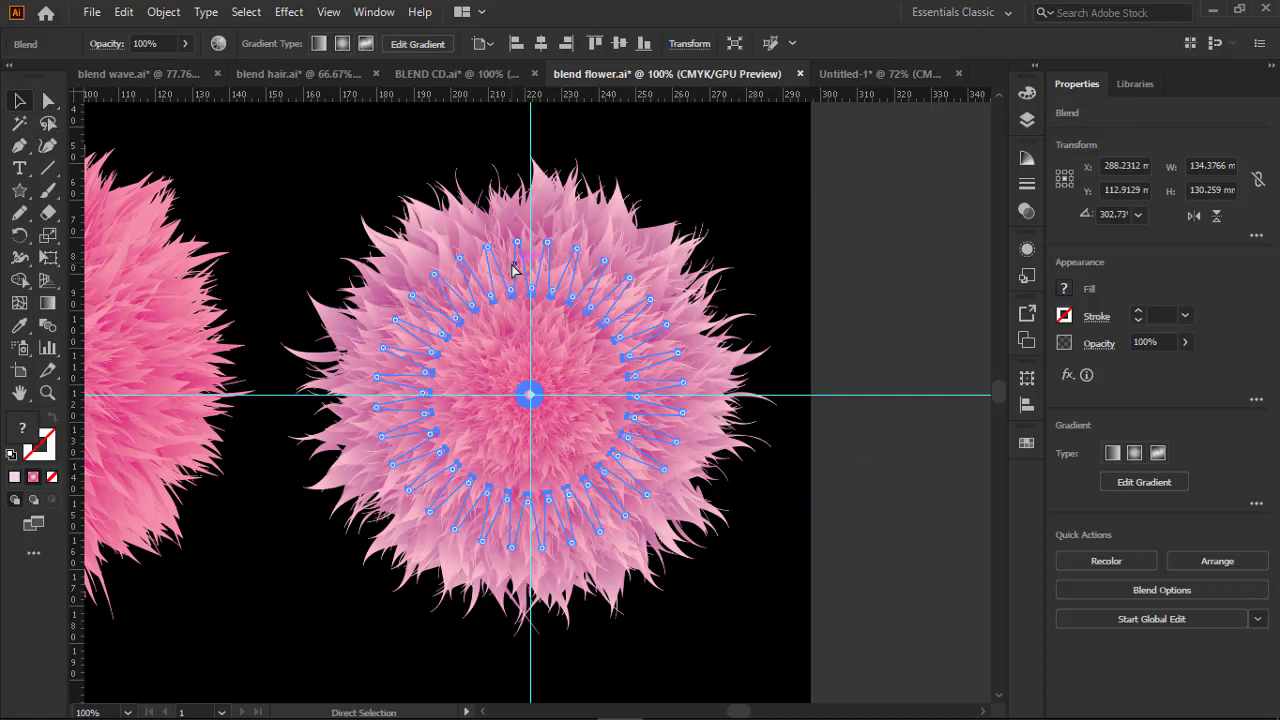
key(ctrl+z)
key(v)
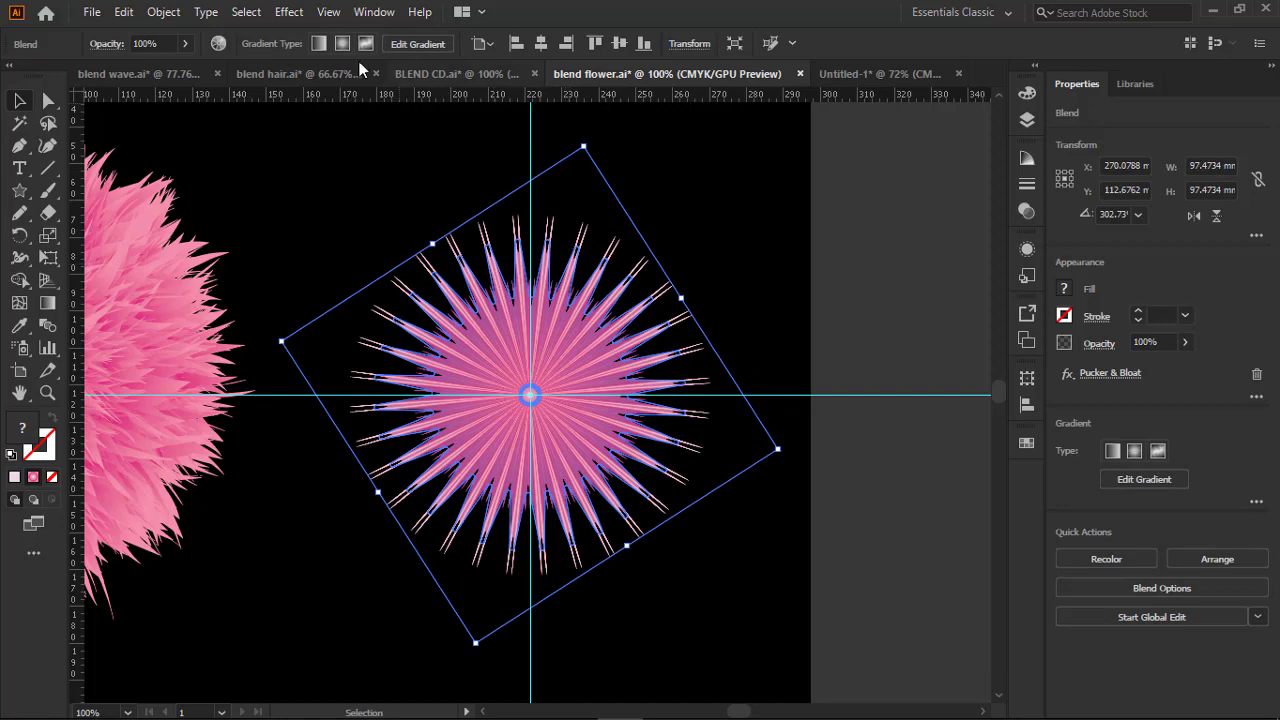
click(289, 12)
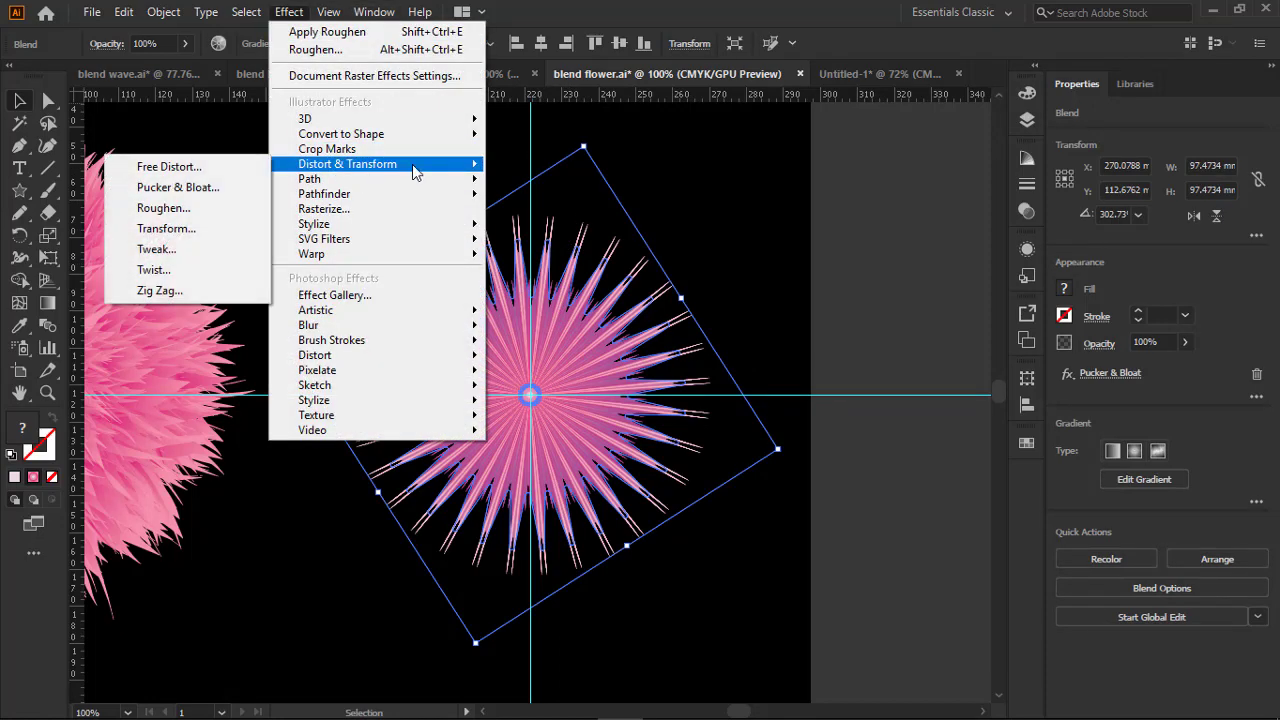
Apply a Tweak distortion of 27% horizontal and 20% vertical to the flower.
click(167, 254)
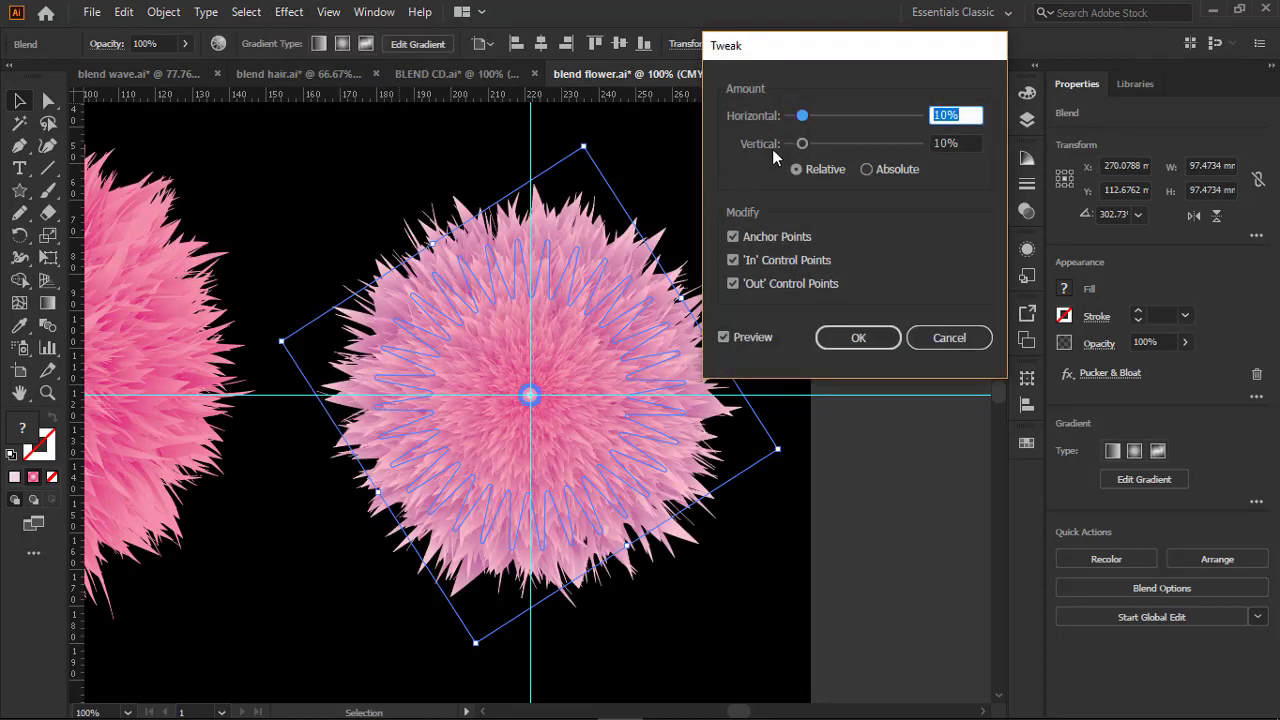
mouse_move(802, 116)
mouse_down()
mouse_move(823, 116)
mouse_move(823, 143)
mouse_up()
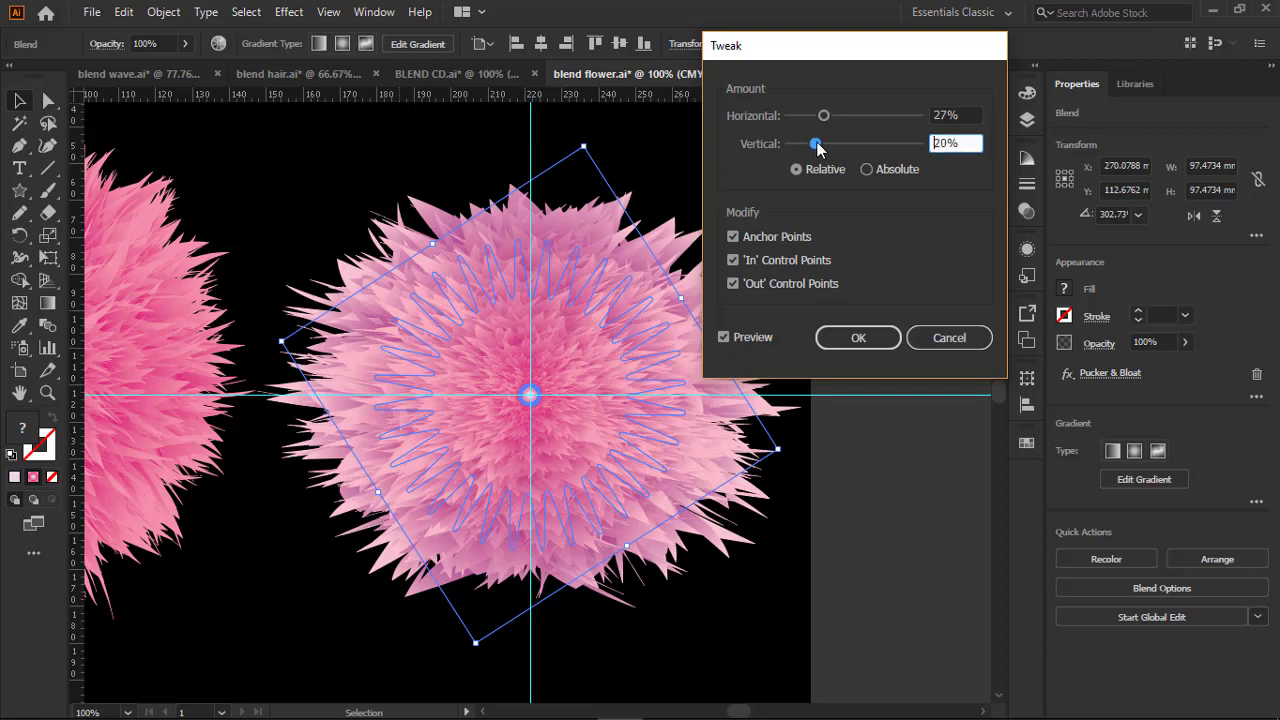
key(Return)
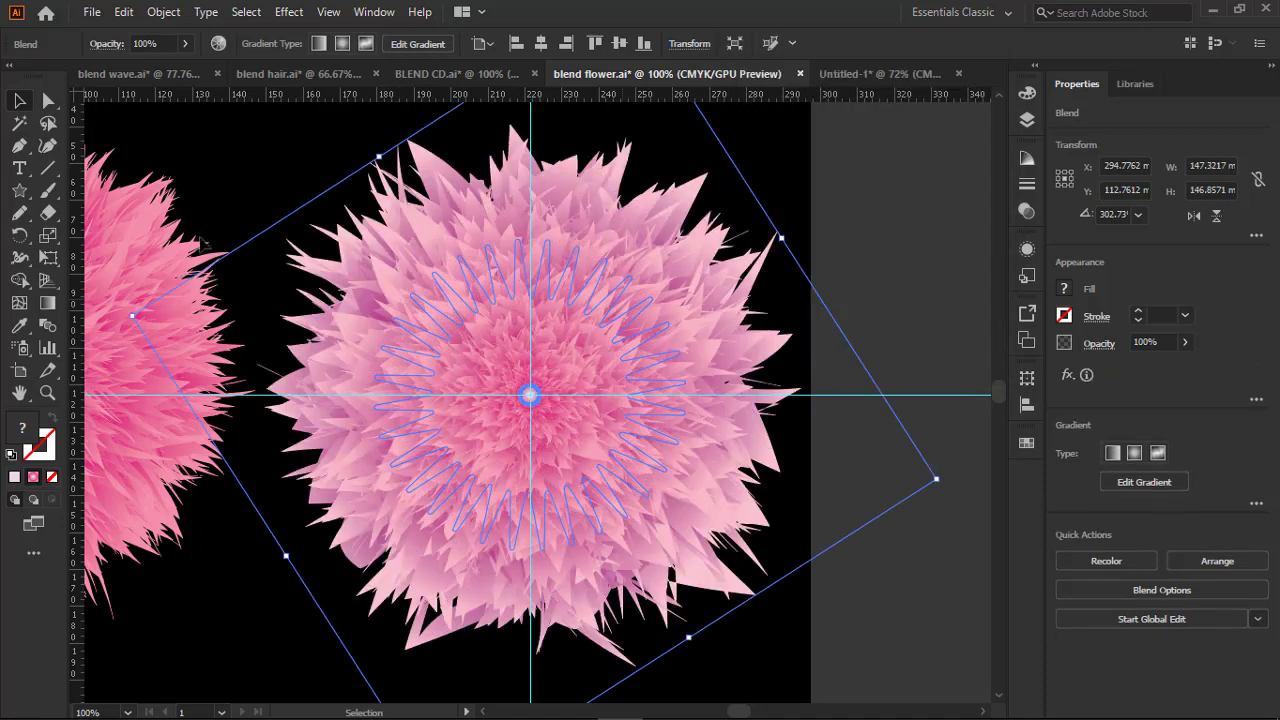
Fill the flower blend's paths with the pink radial gradient, then deselect.
click(48, 101)
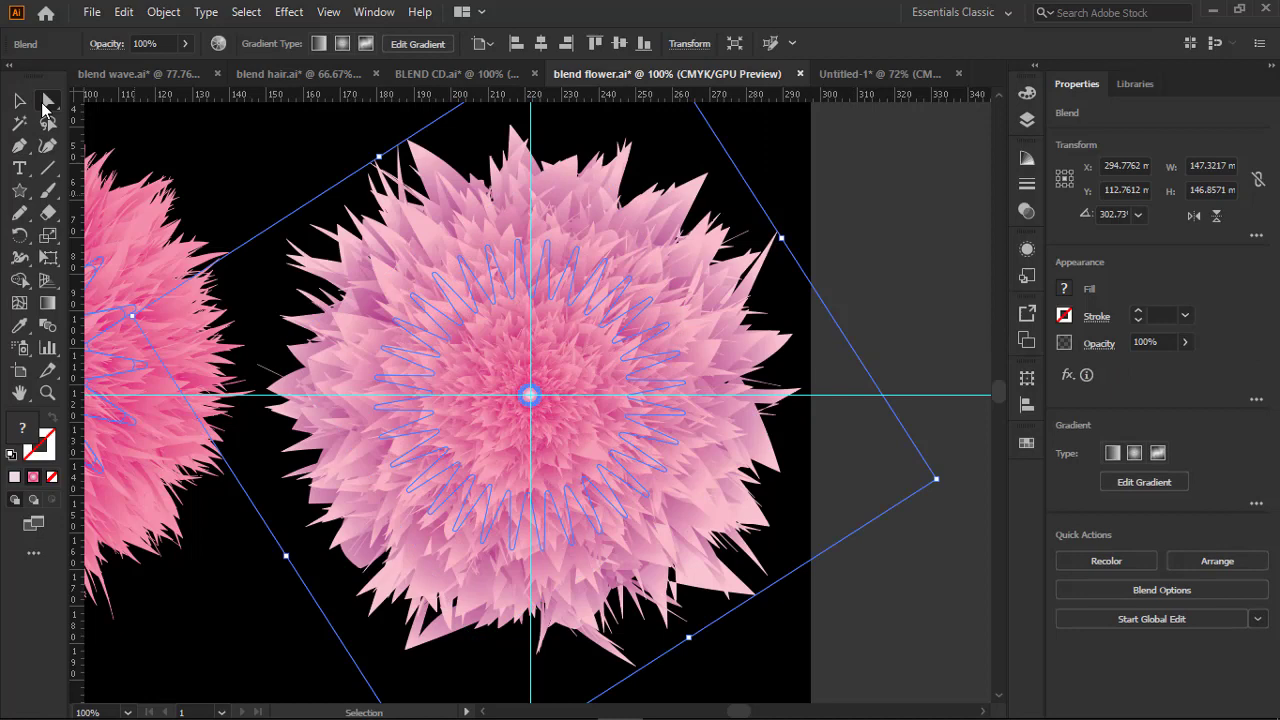
click(745, 175)
click(698, 195)
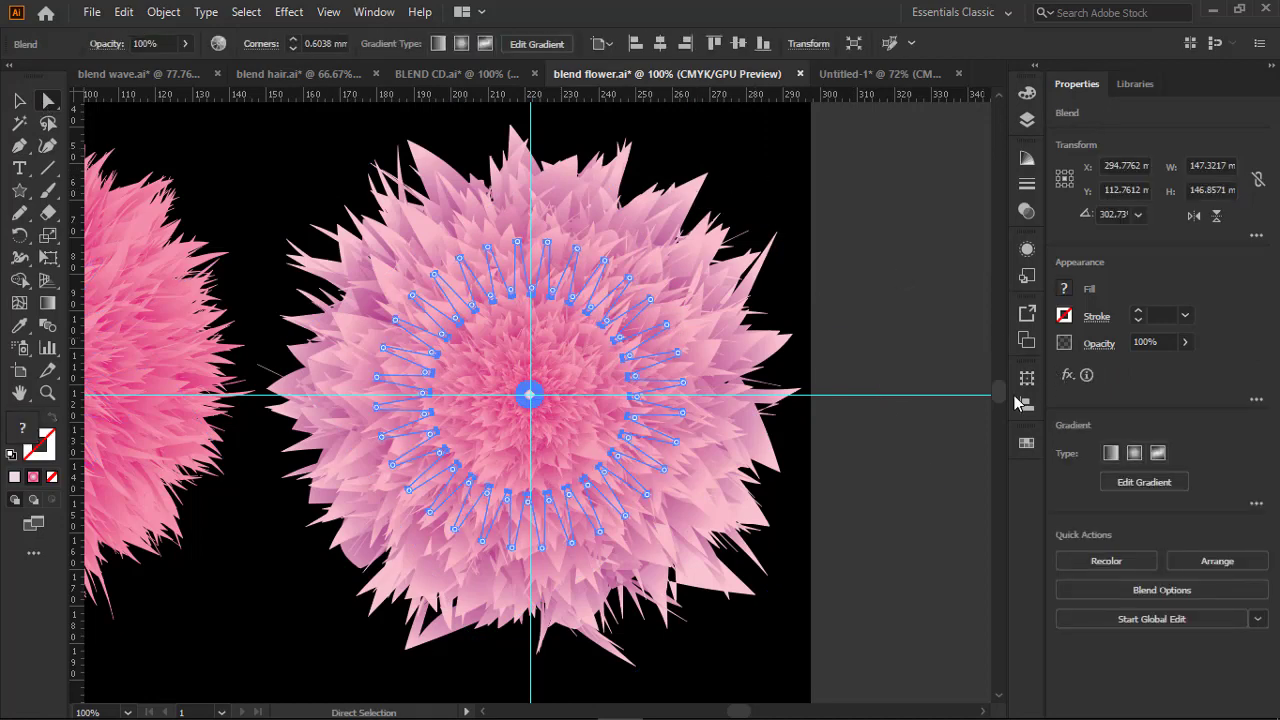
click(1026, 443)
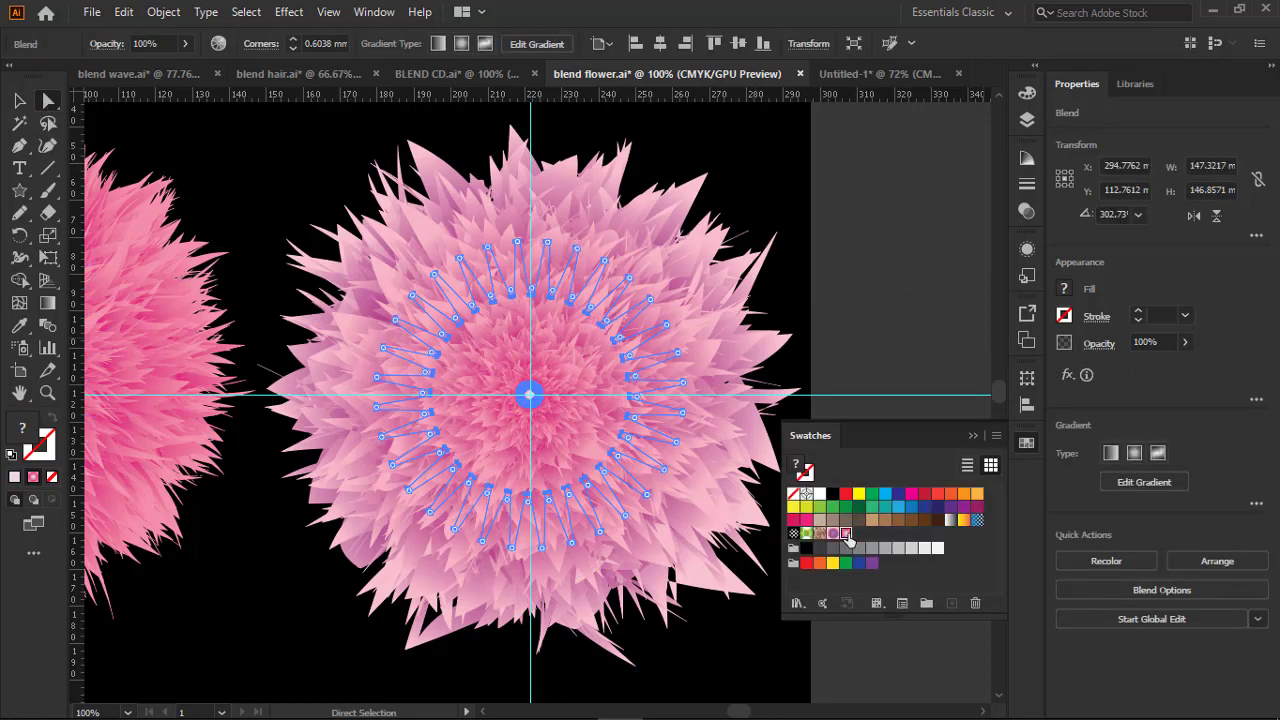
click(846, 534)
click(906, 321)
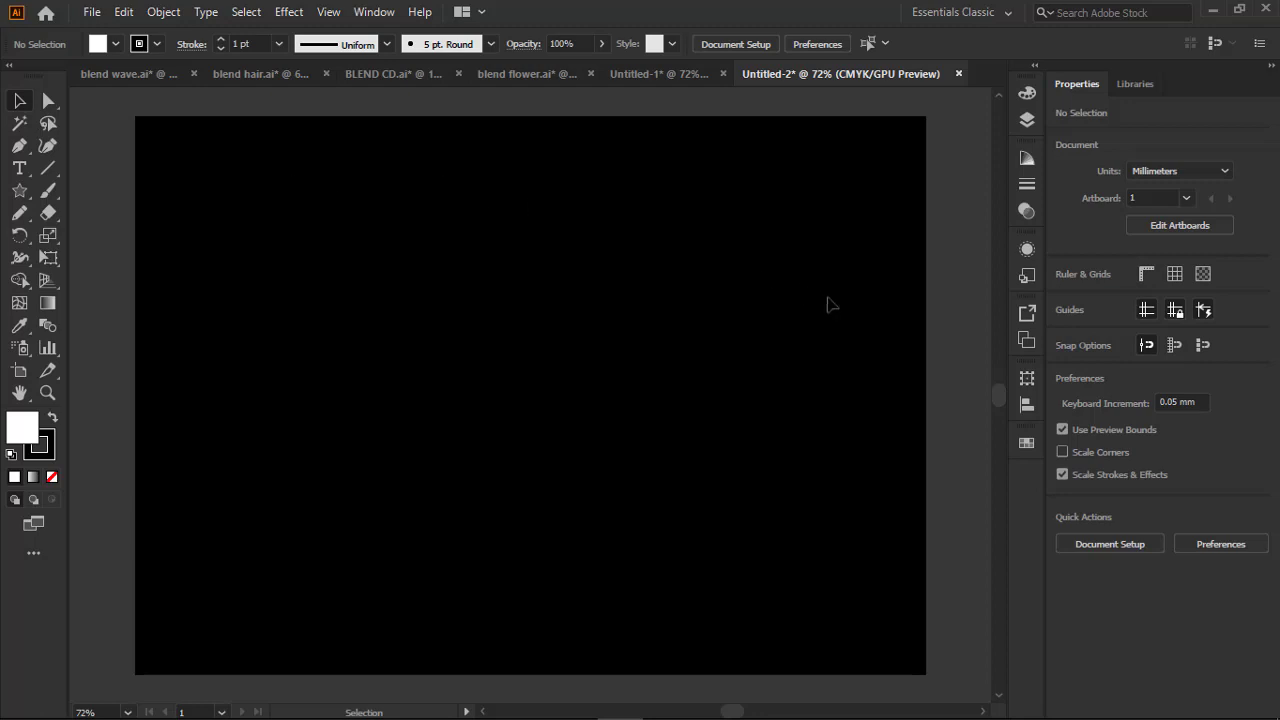
Place a Maple Leaf symbol from the Nature library near the artboard's top-left corner.
click(374, 11)
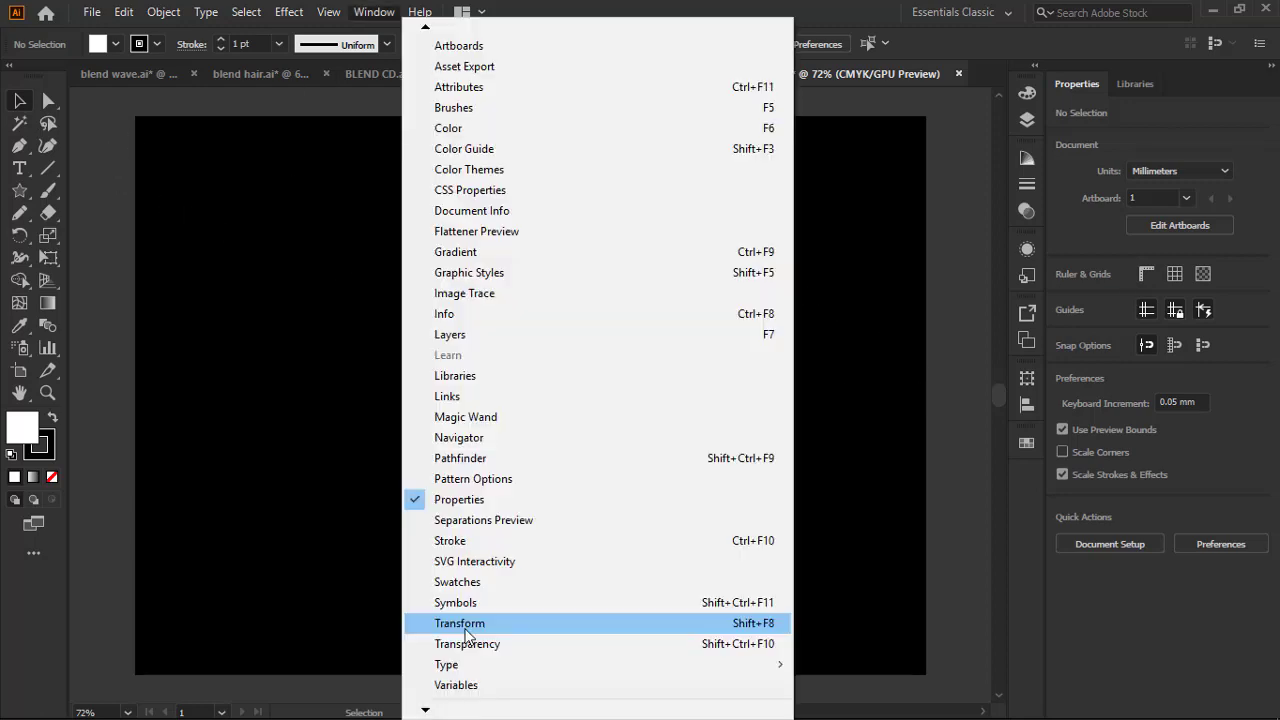
click(458, 603)
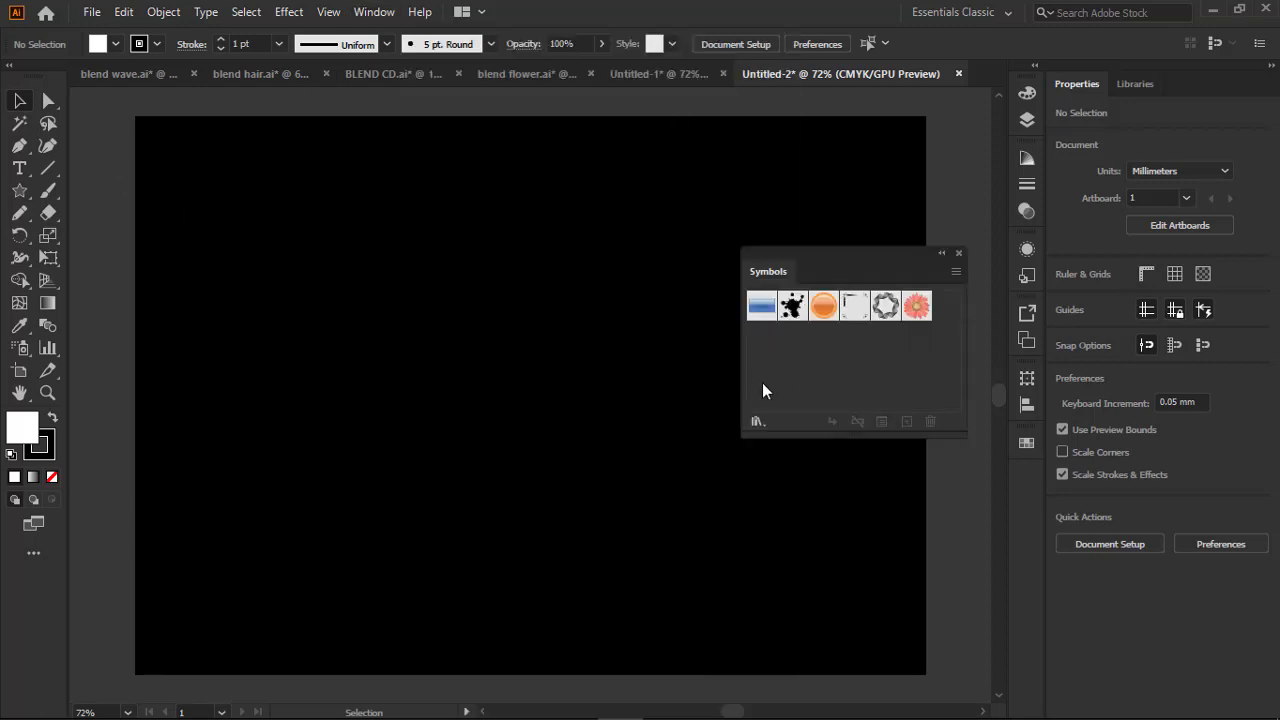
click(756, 422)
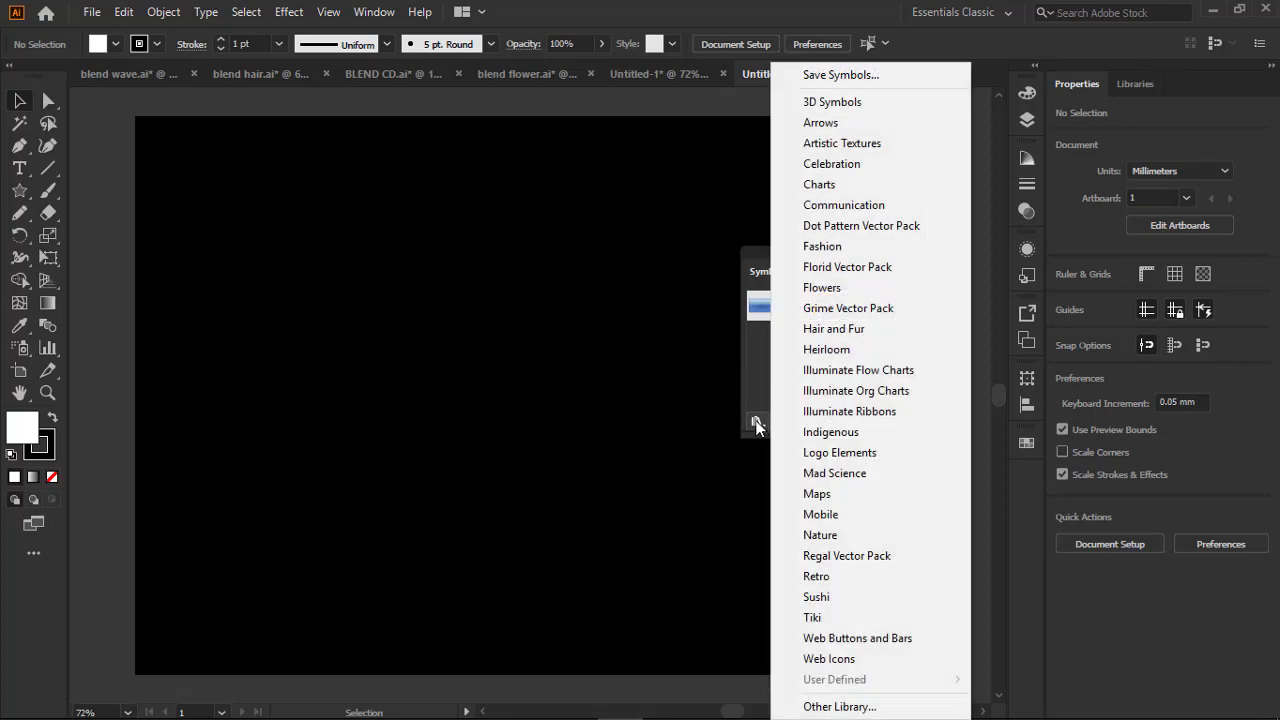
click(820, 535)
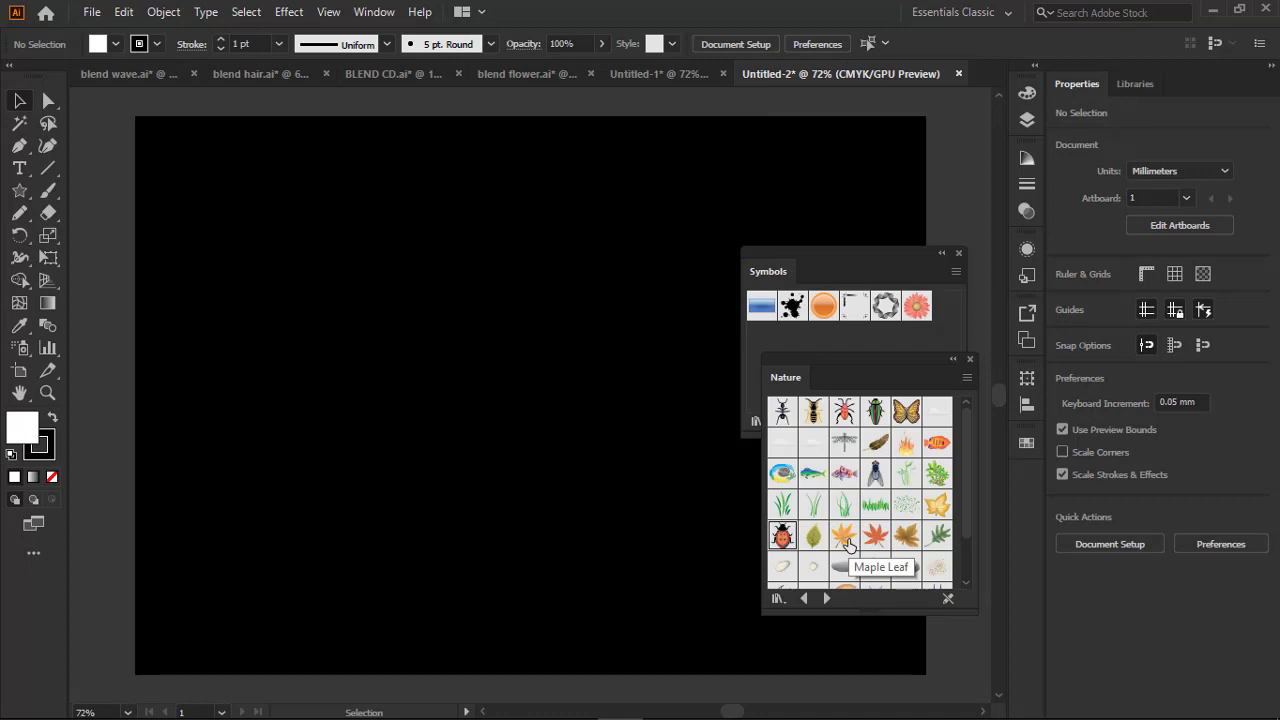
drag(875, 535, 231, 176)
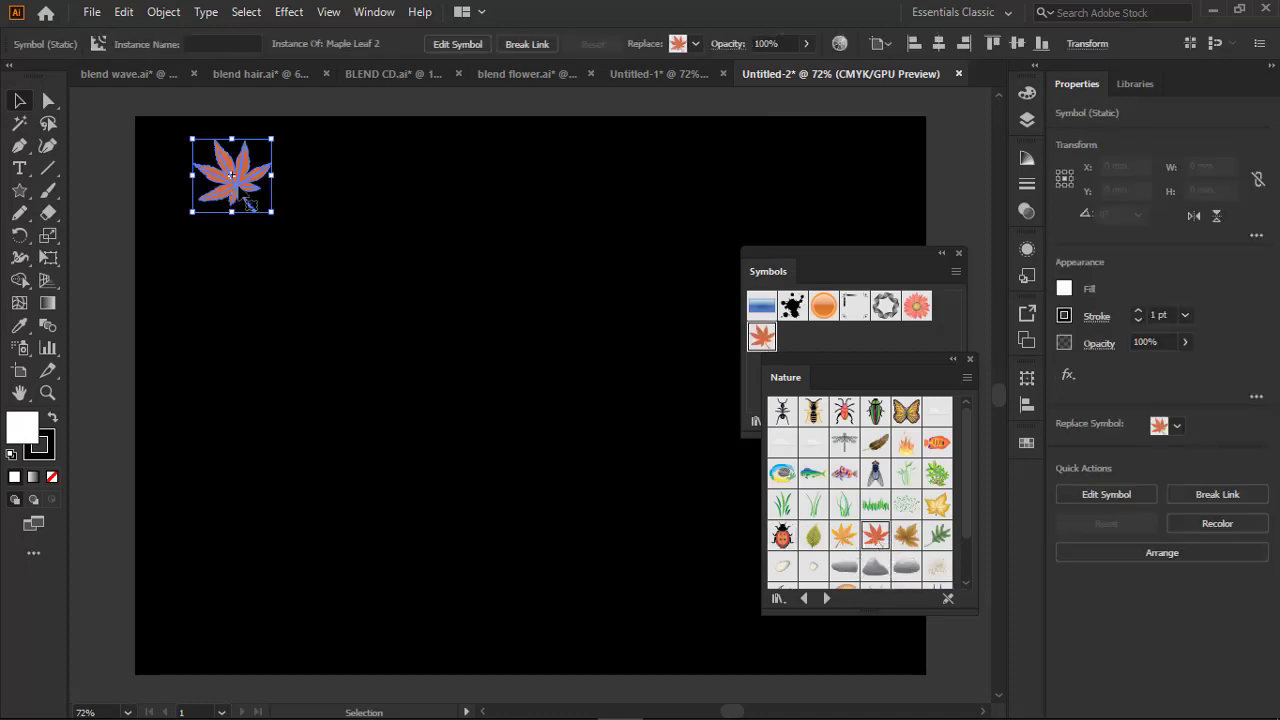
click(969, 359)
Copy the maple leaf straight to the right and select both leaves.
click(958, 253)
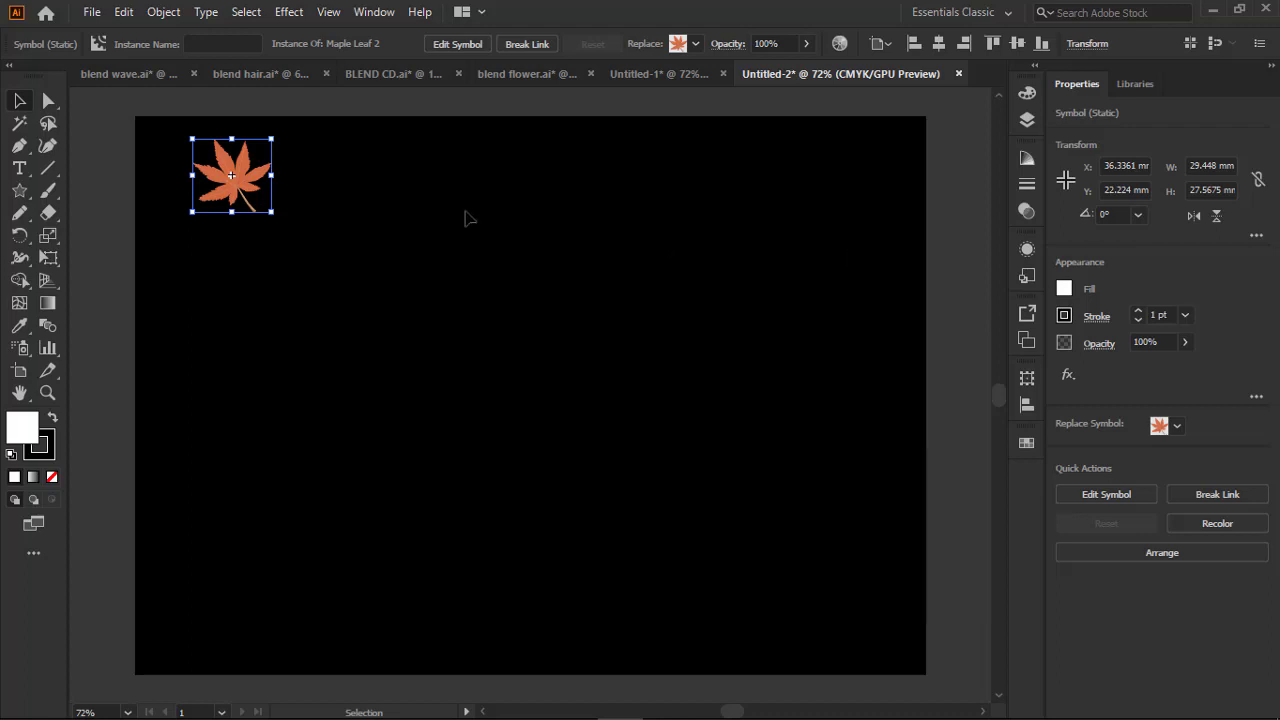
drag(252, 193, 584, 200)
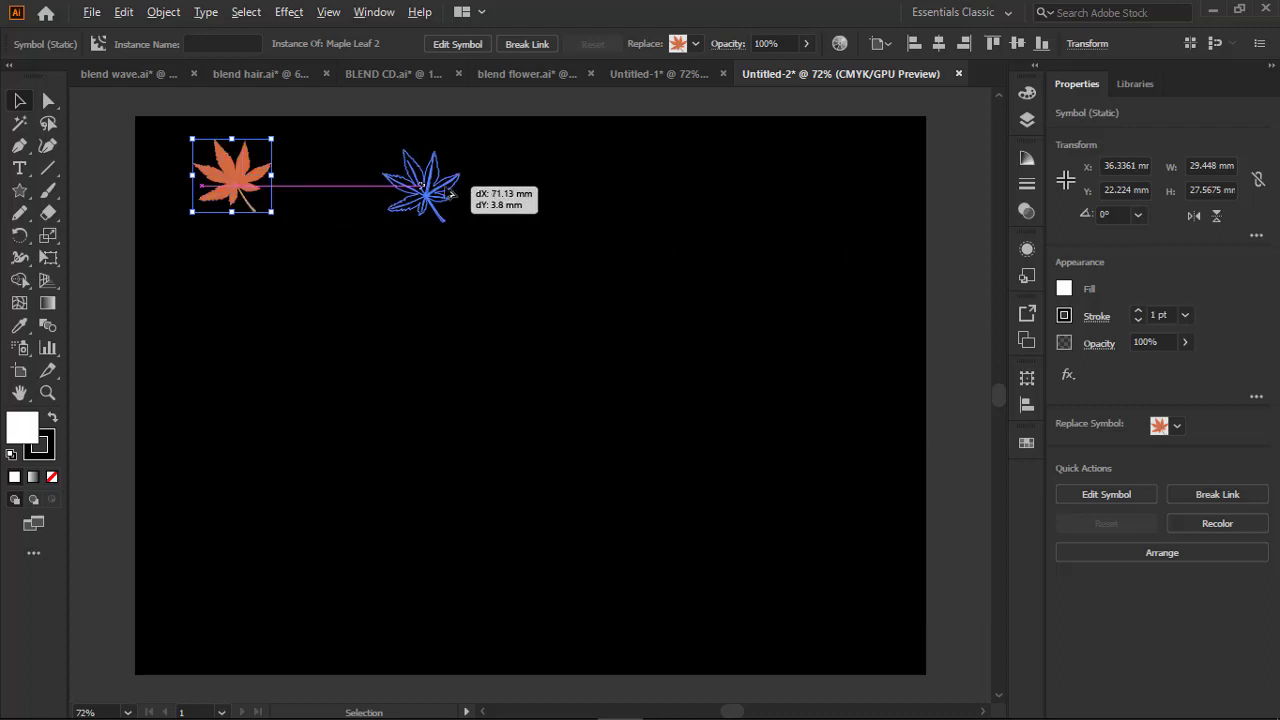
shift+click(262, 200)
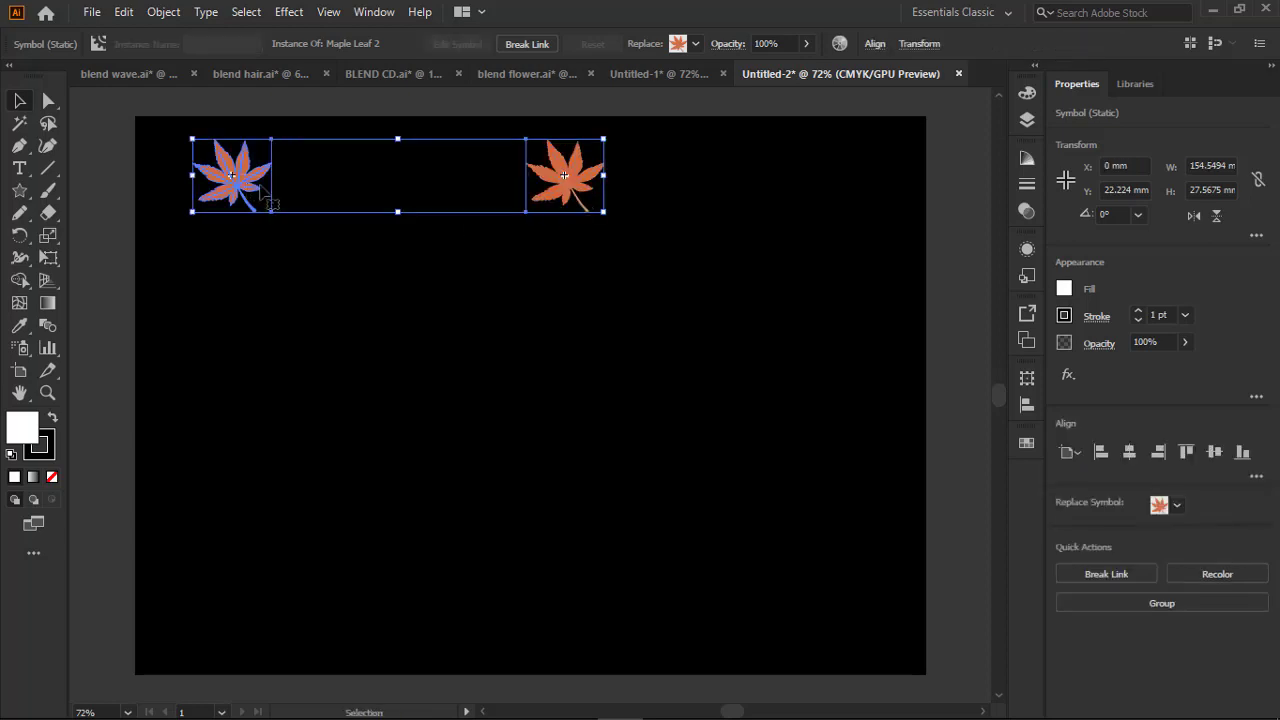
Blend the two maple leaves into a row with 15 specified steps.
click(163, 12)
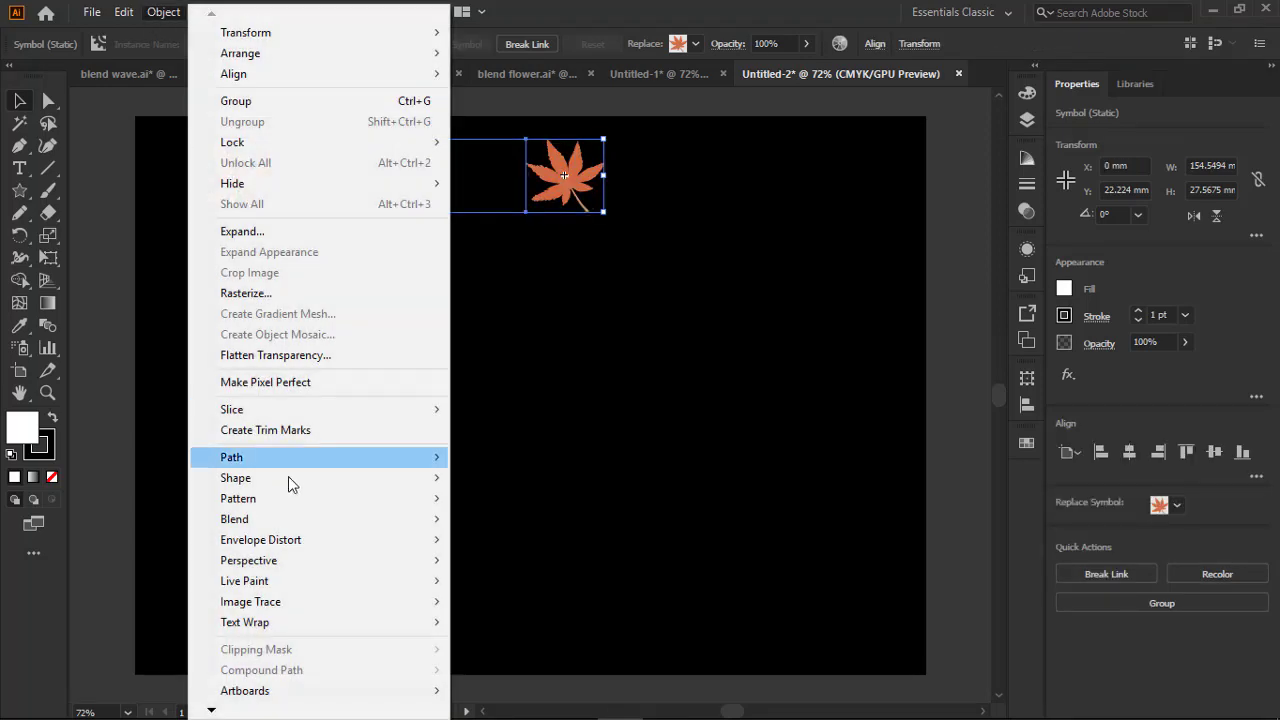
mouse_move(234, 519)
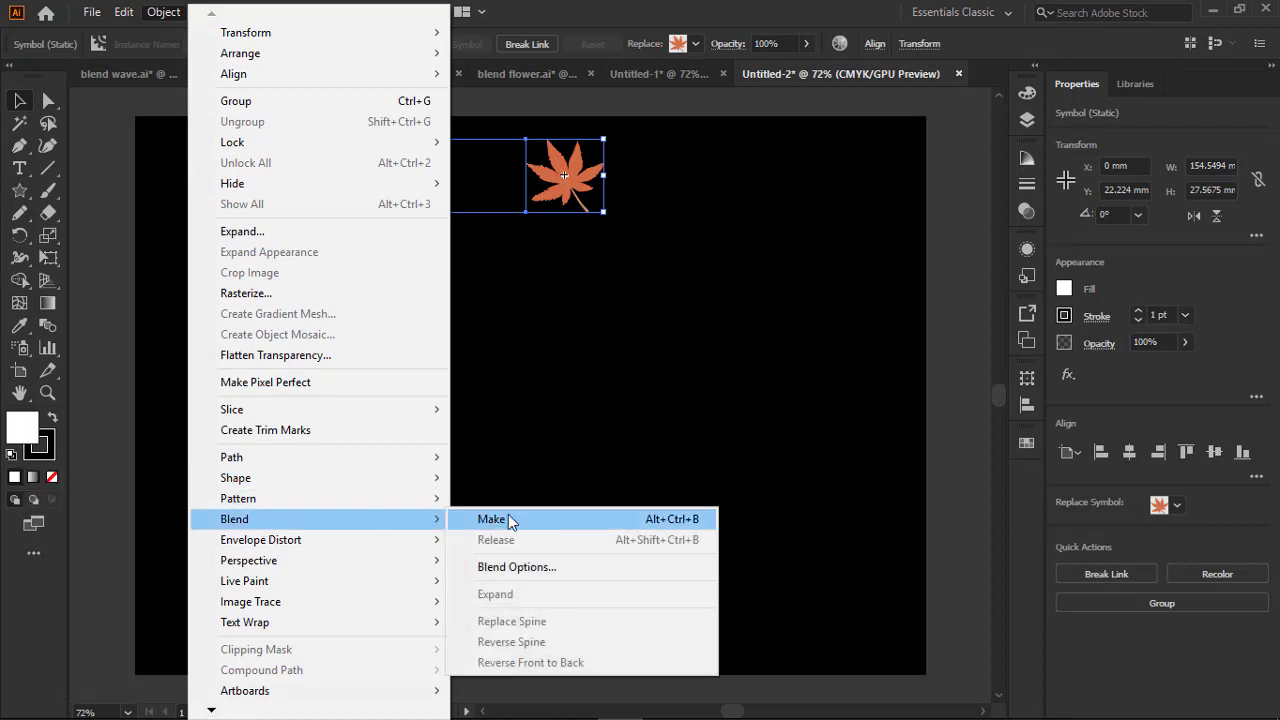
click(495, 519)
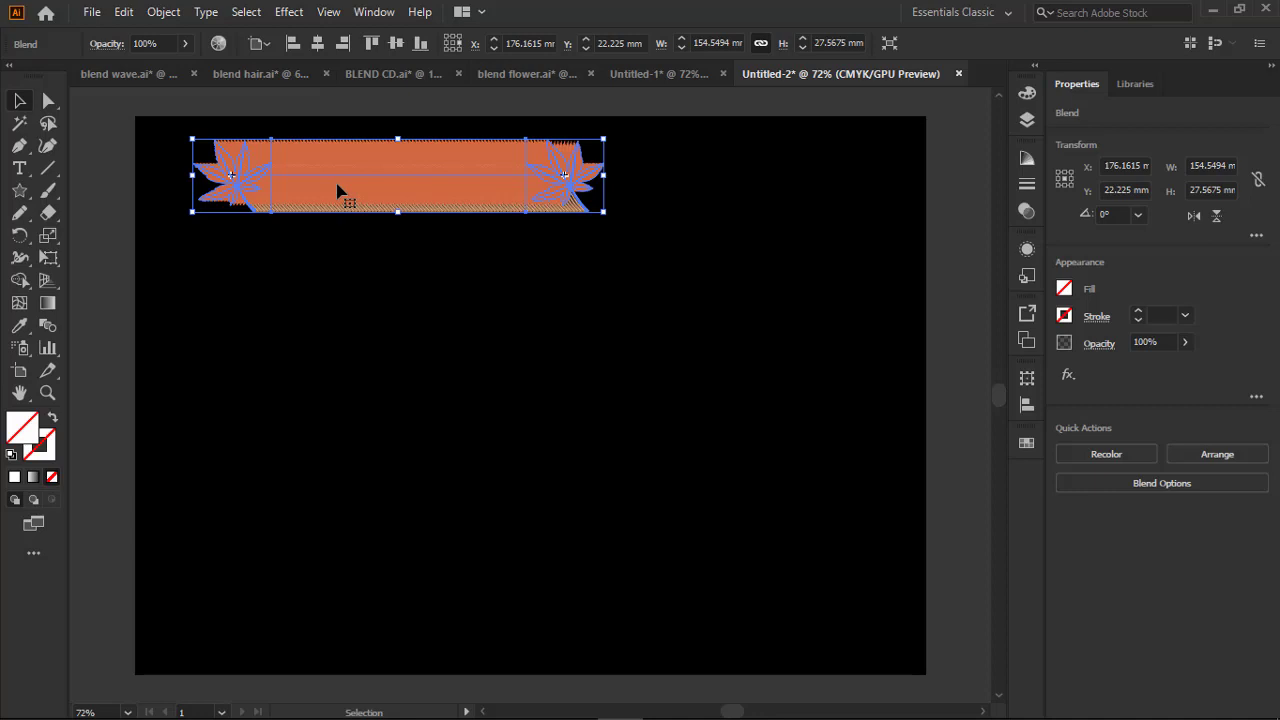
double_click(46, 328)
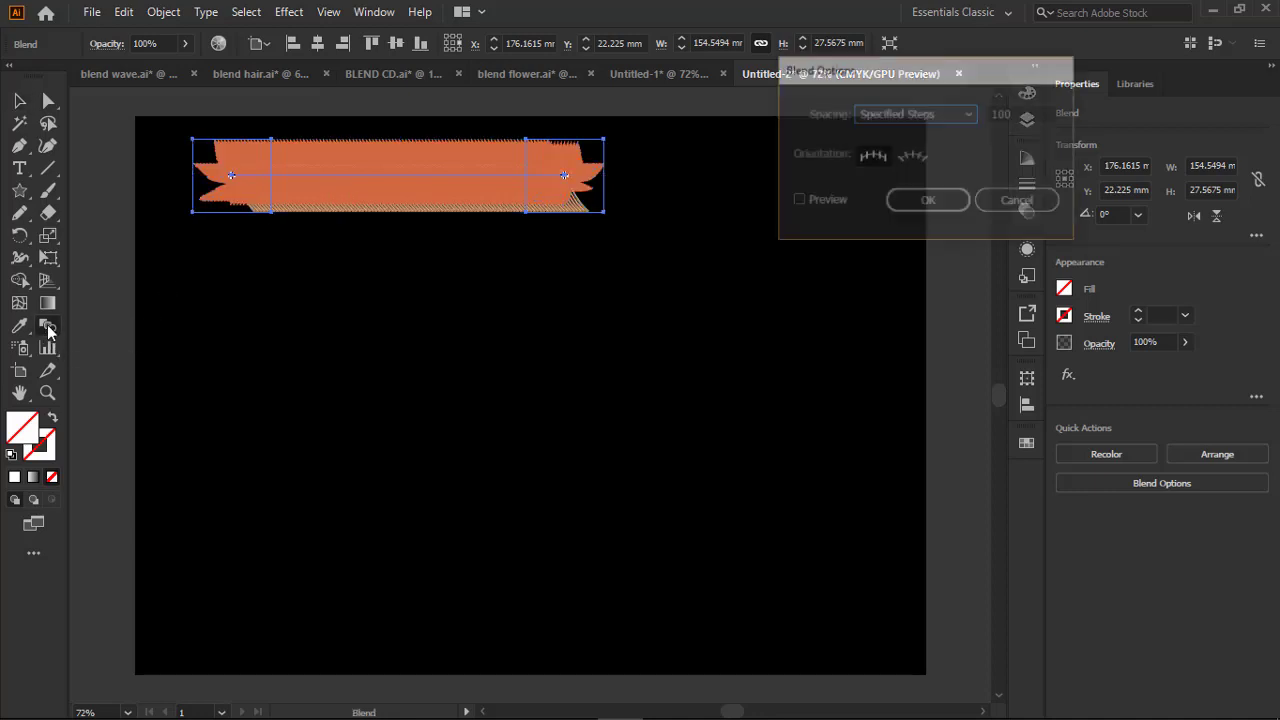
double_click(1005, 114)
text(15)
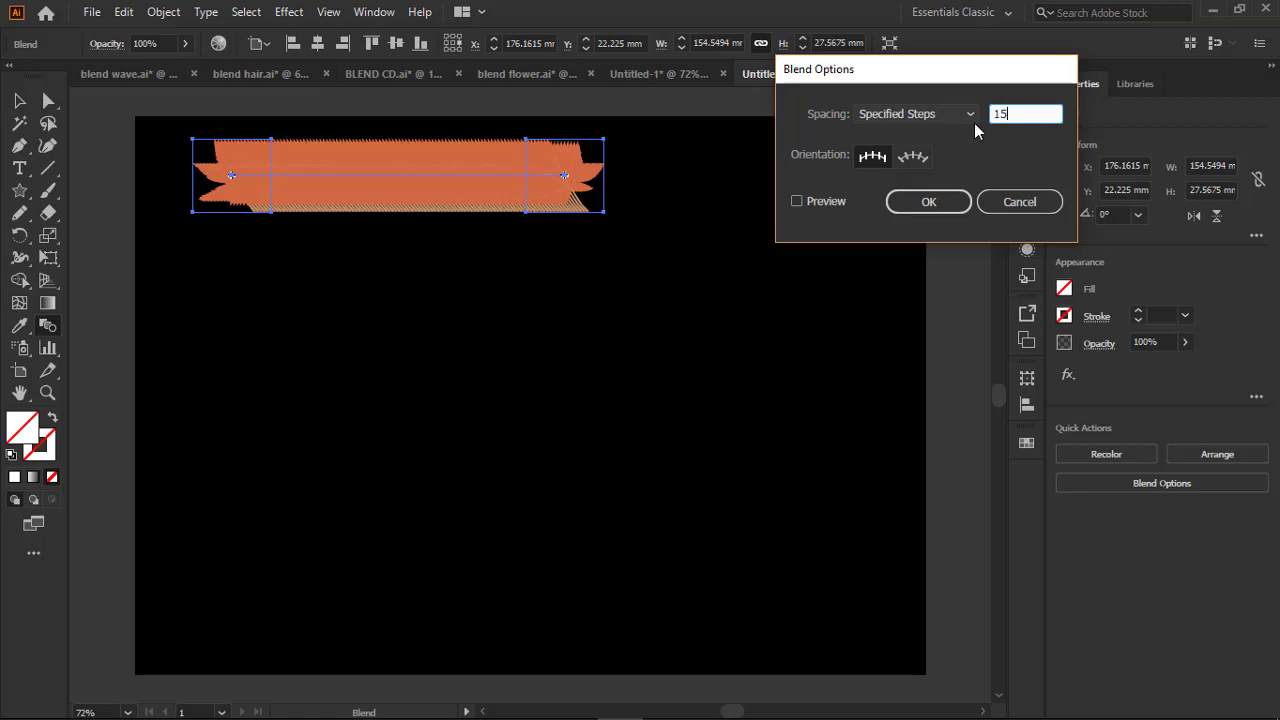
key(Return)
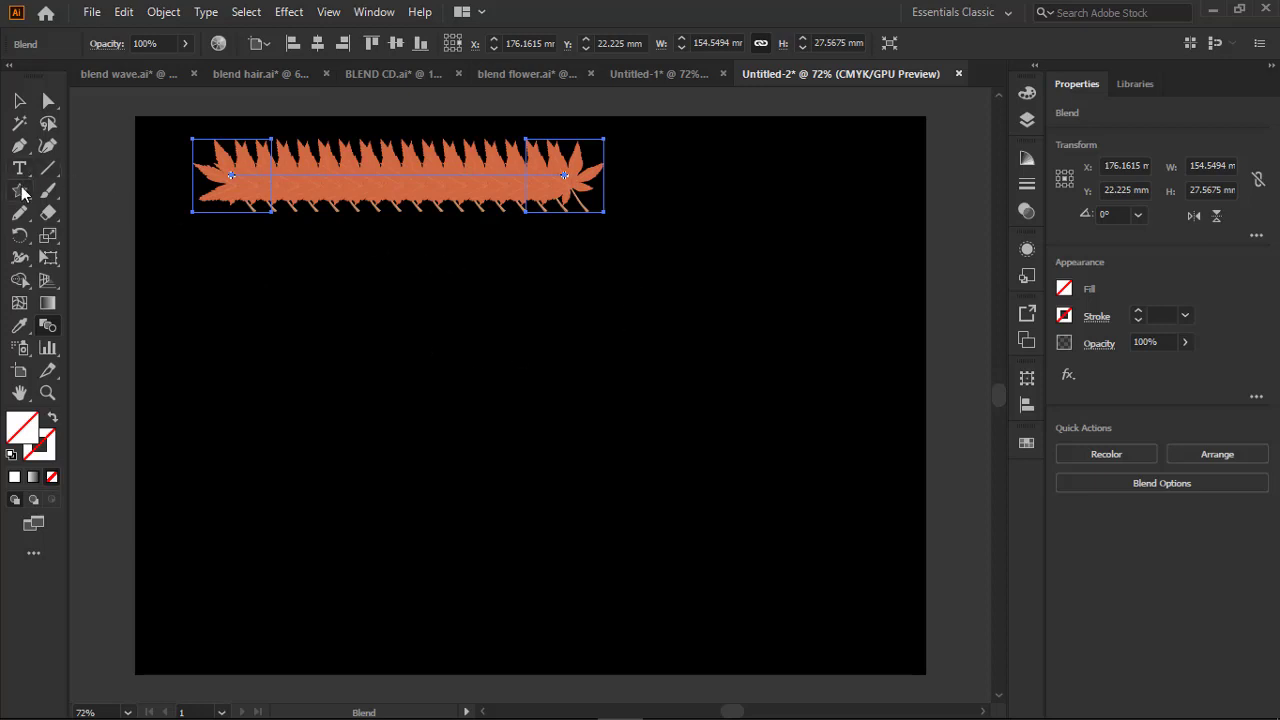
drag(19, 190, 131, 235)
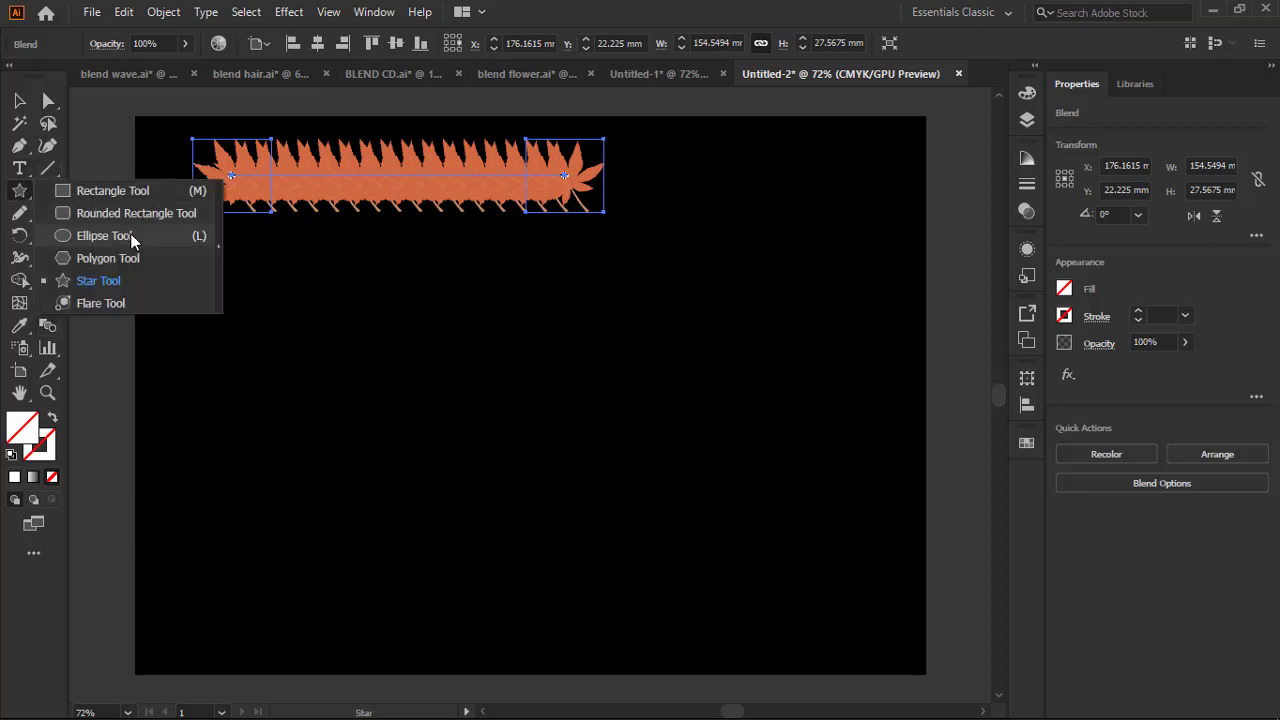
Draw a large circle below the leaf row and make it the maple-leaf blend's spine.
click(131, 235)
drag(413, 427, 603, 545)
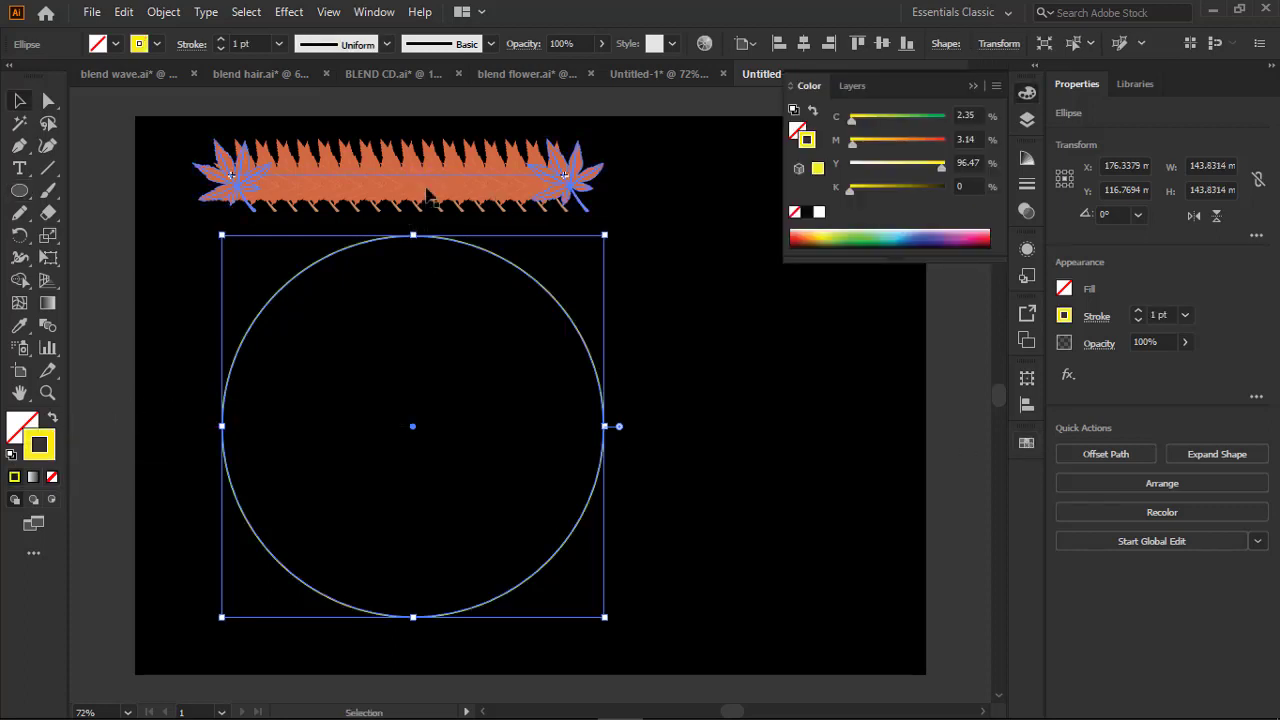
shift+click(448, 200)
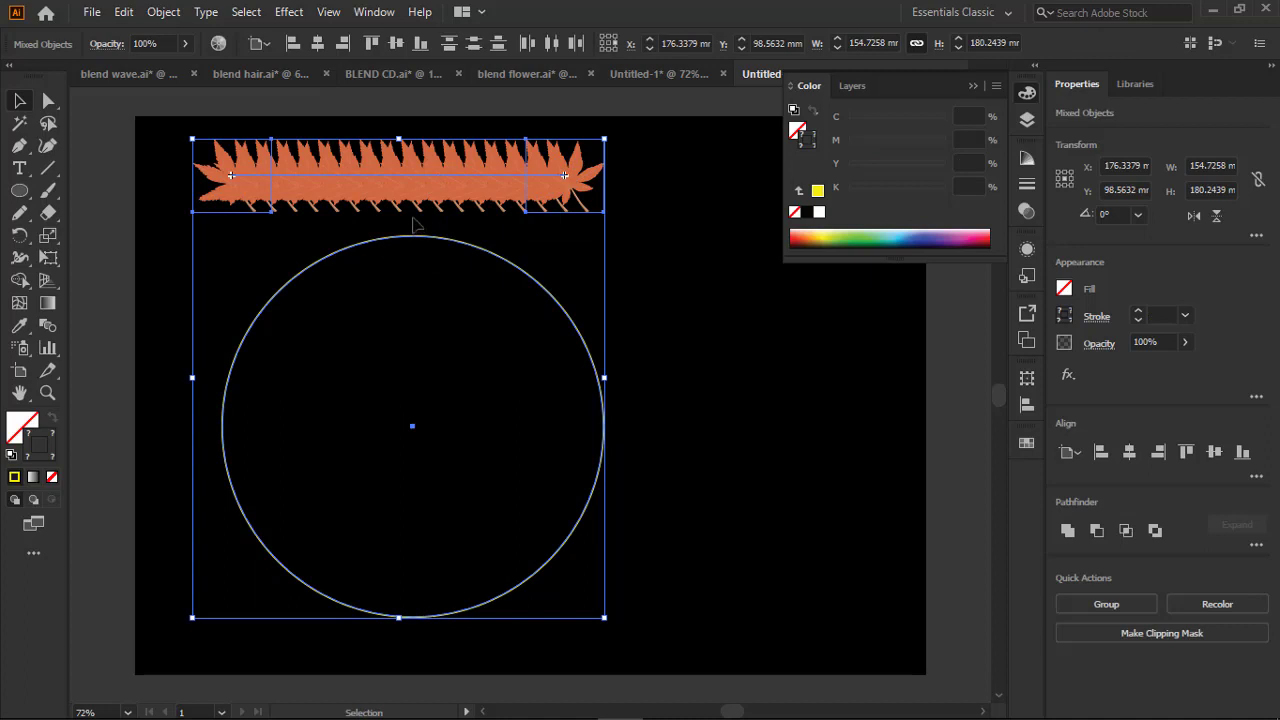
click(163, 12)
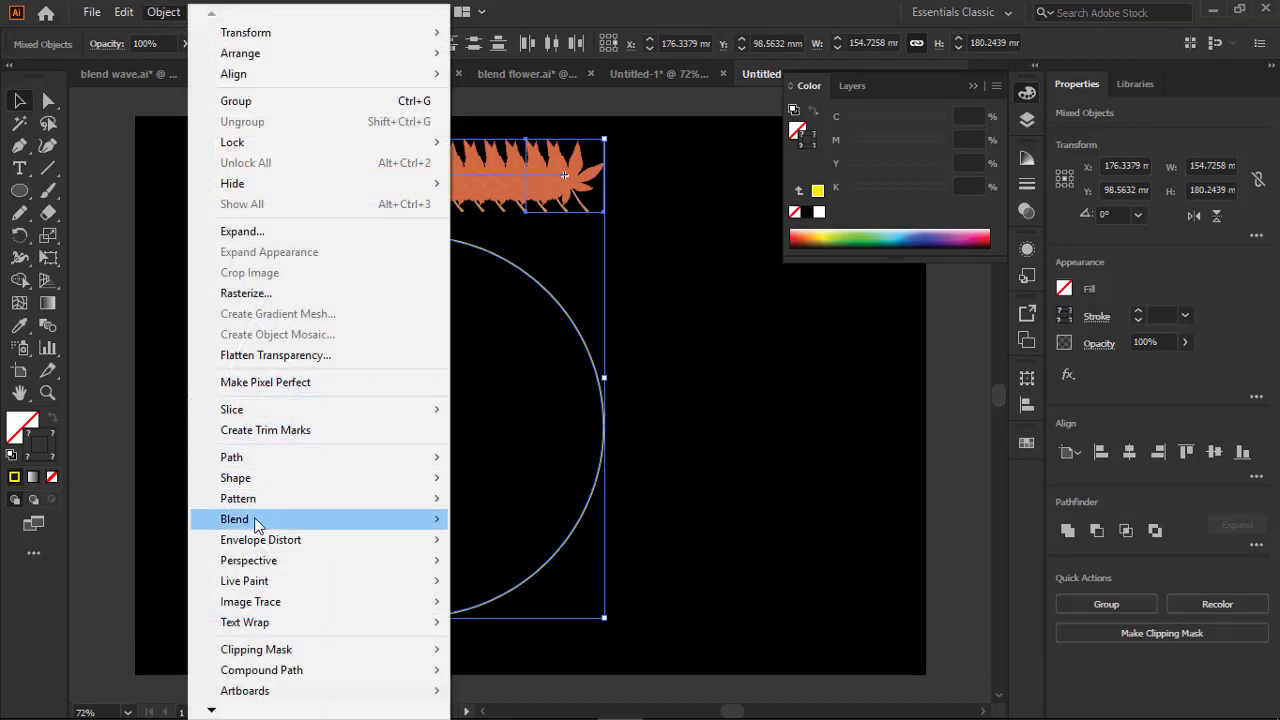
mouse_move(234, 519)
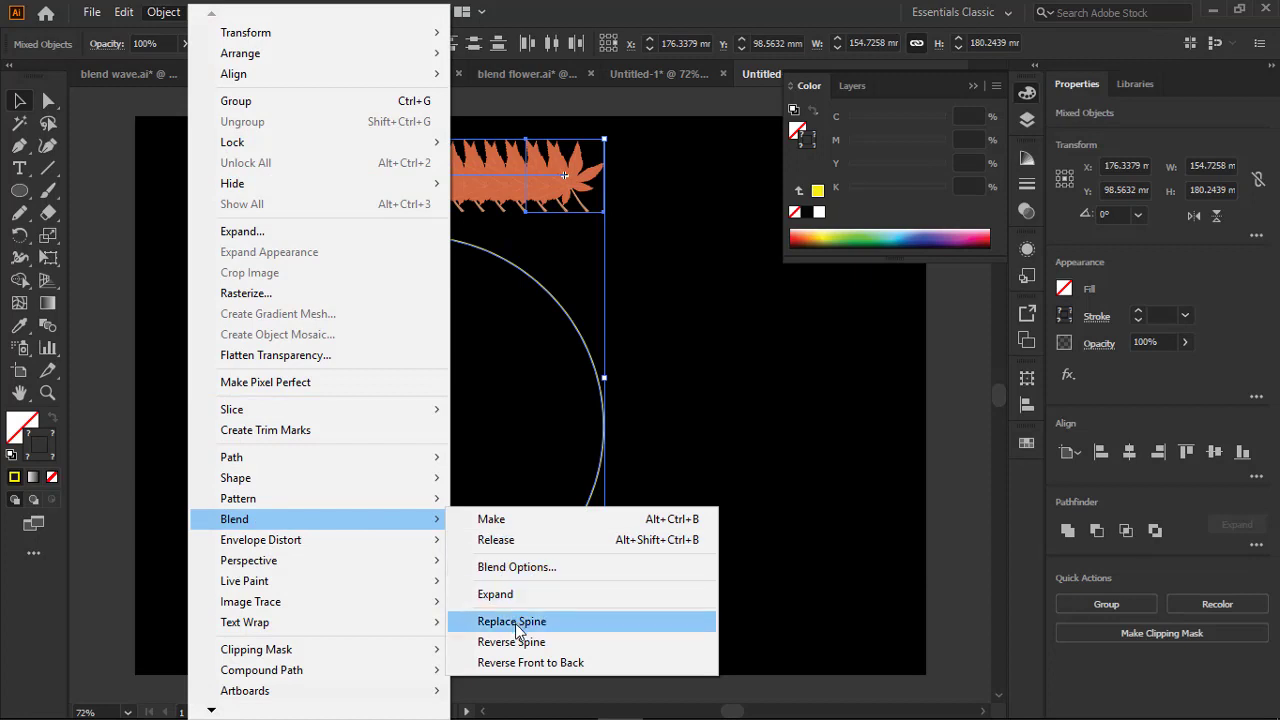
click(515, 623)
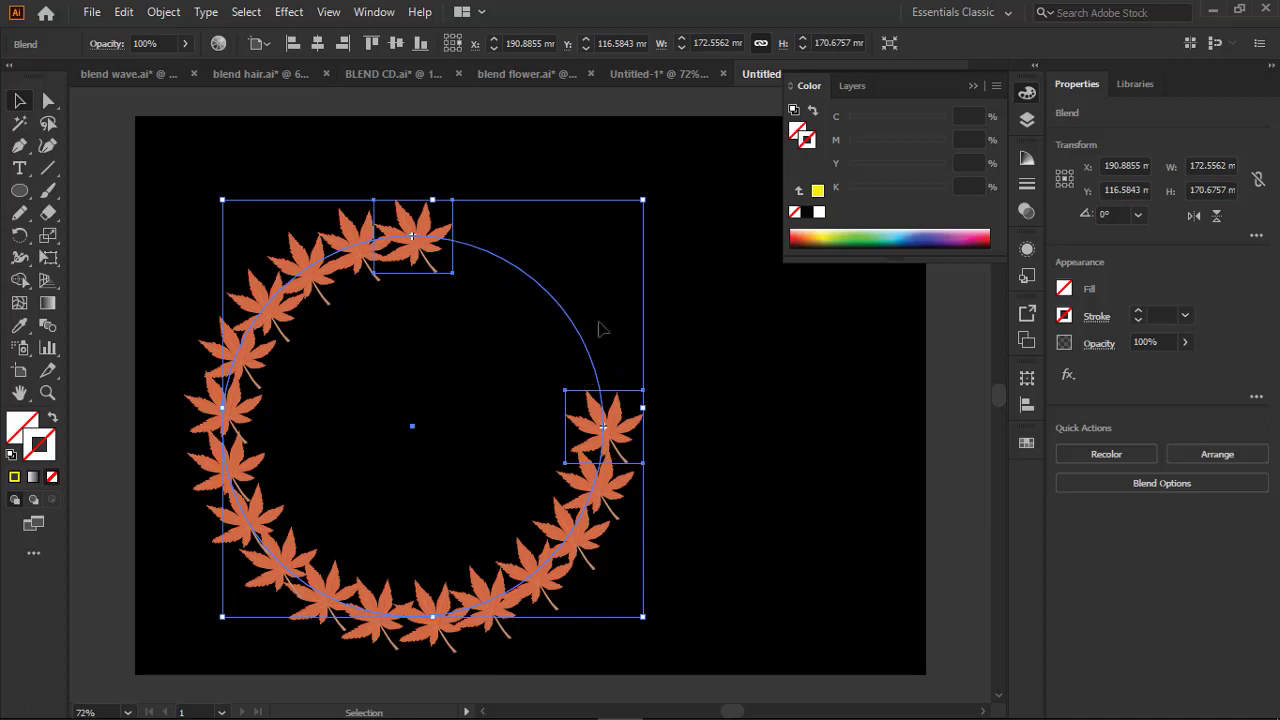
Set the leaf blend to 17 specified steps.
double_click(48, 327)
click(797, 201)
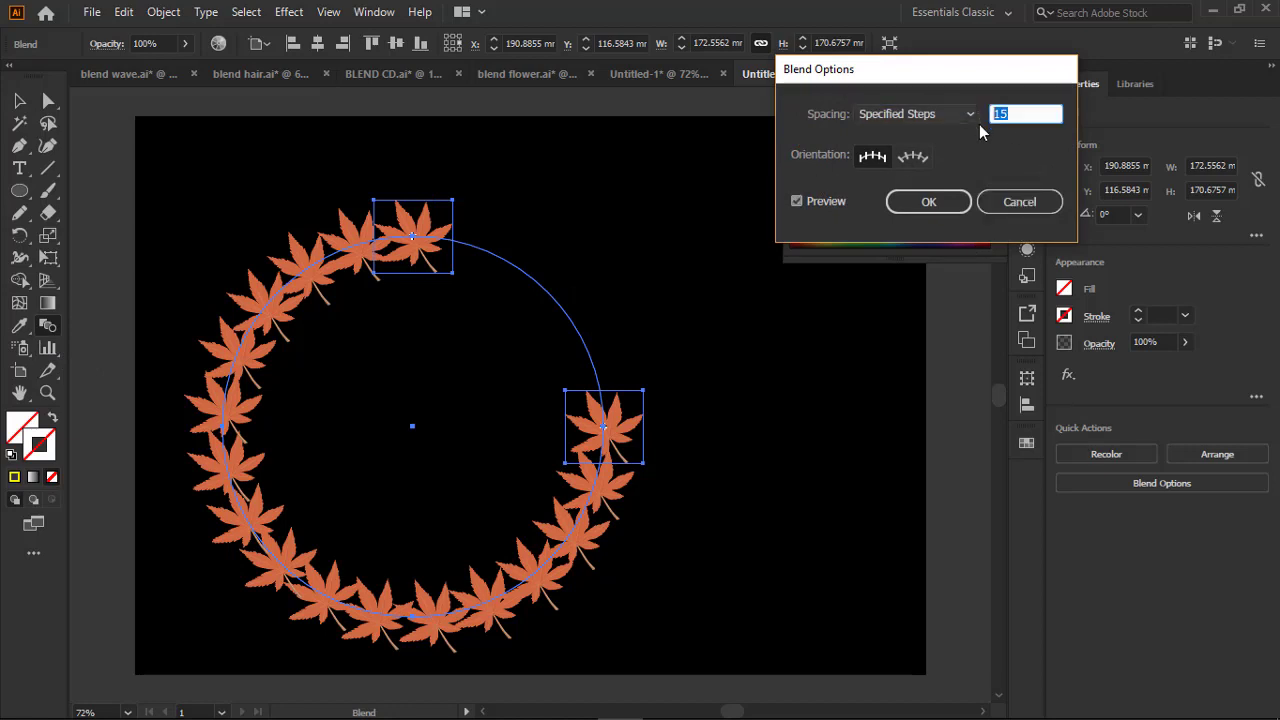
key(Up)
key(Up)
key(Up)
key(Up)
key(Up)
key(Up)
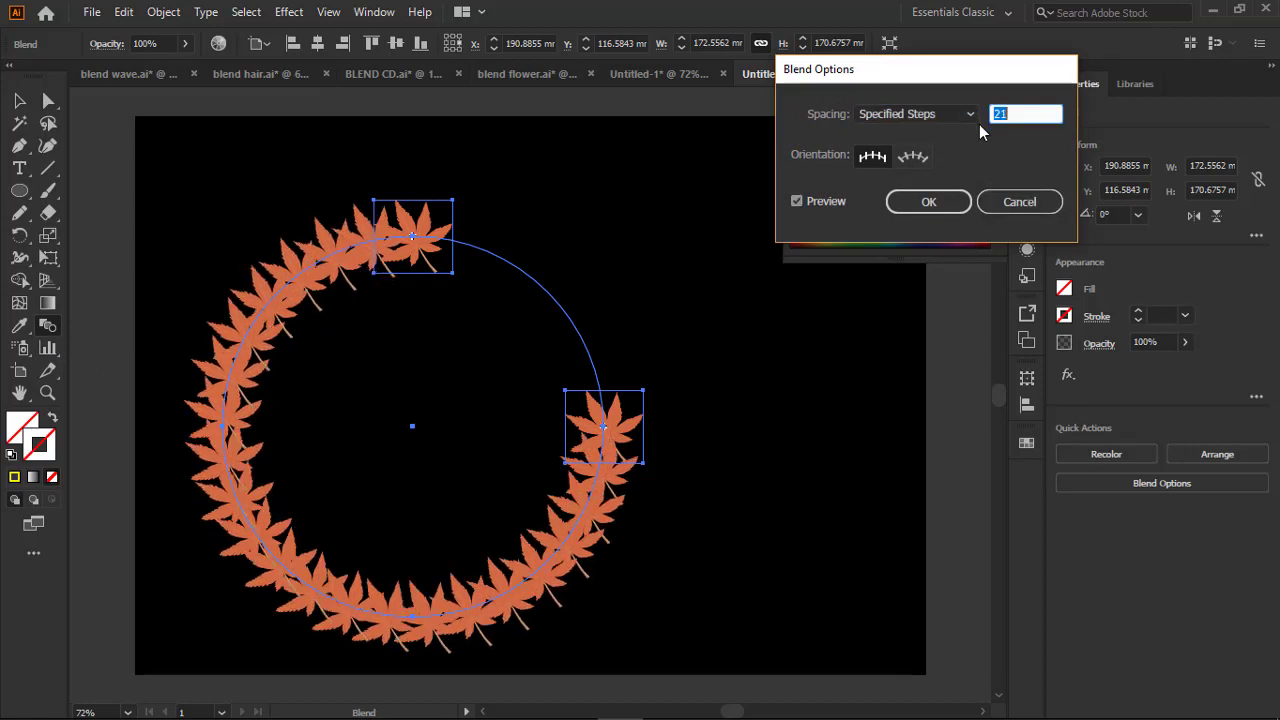
key(Up)
key(Up)
key(Up)
key(Down)
key(Down)
key(Down)
key(Down)
key(Down)
key(Down)
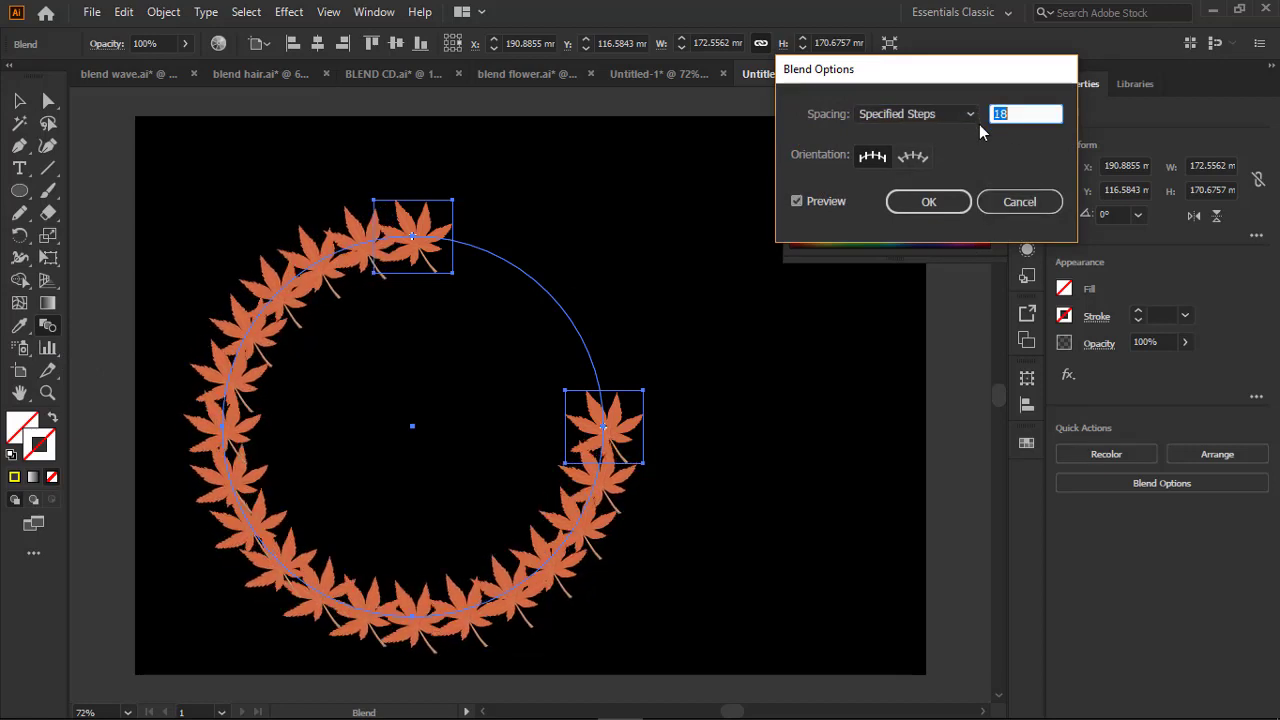
key(Down)
key(Down)
key(Up)
click(935, 205)
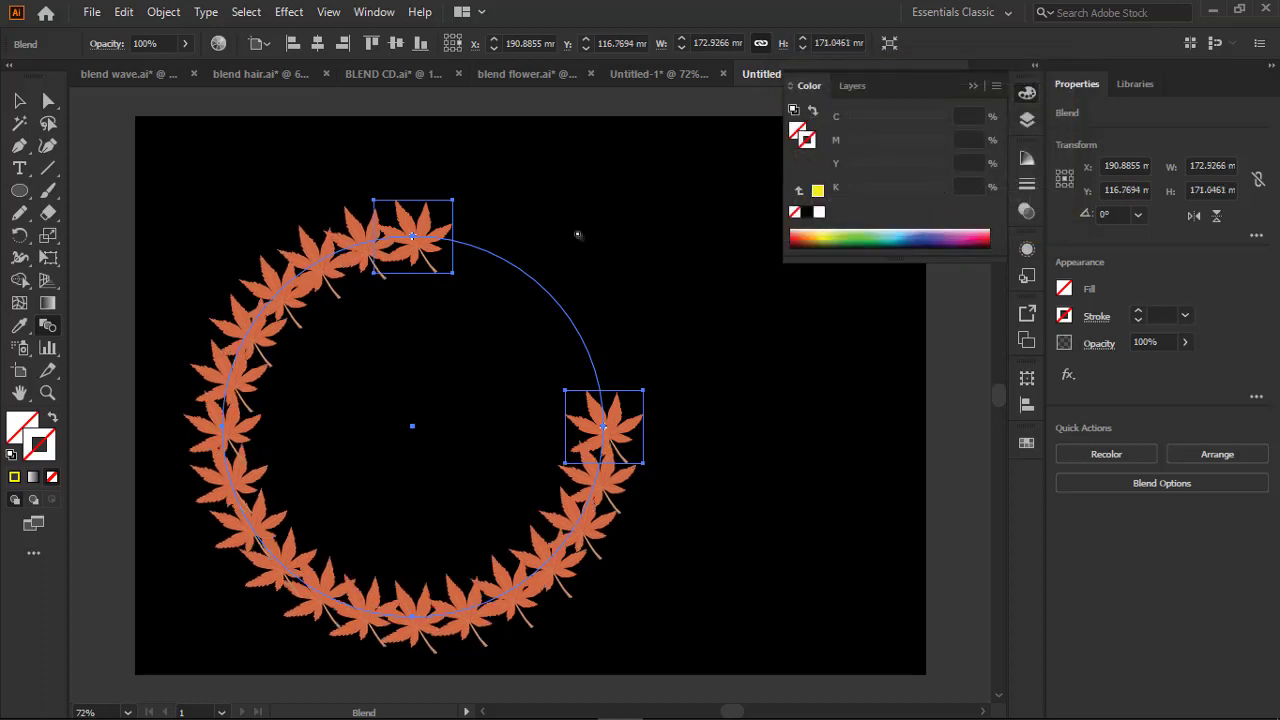
Cut the circle with Scissors and set the blend orientation to Align to Path.
drag(48, 212, 112, 245)
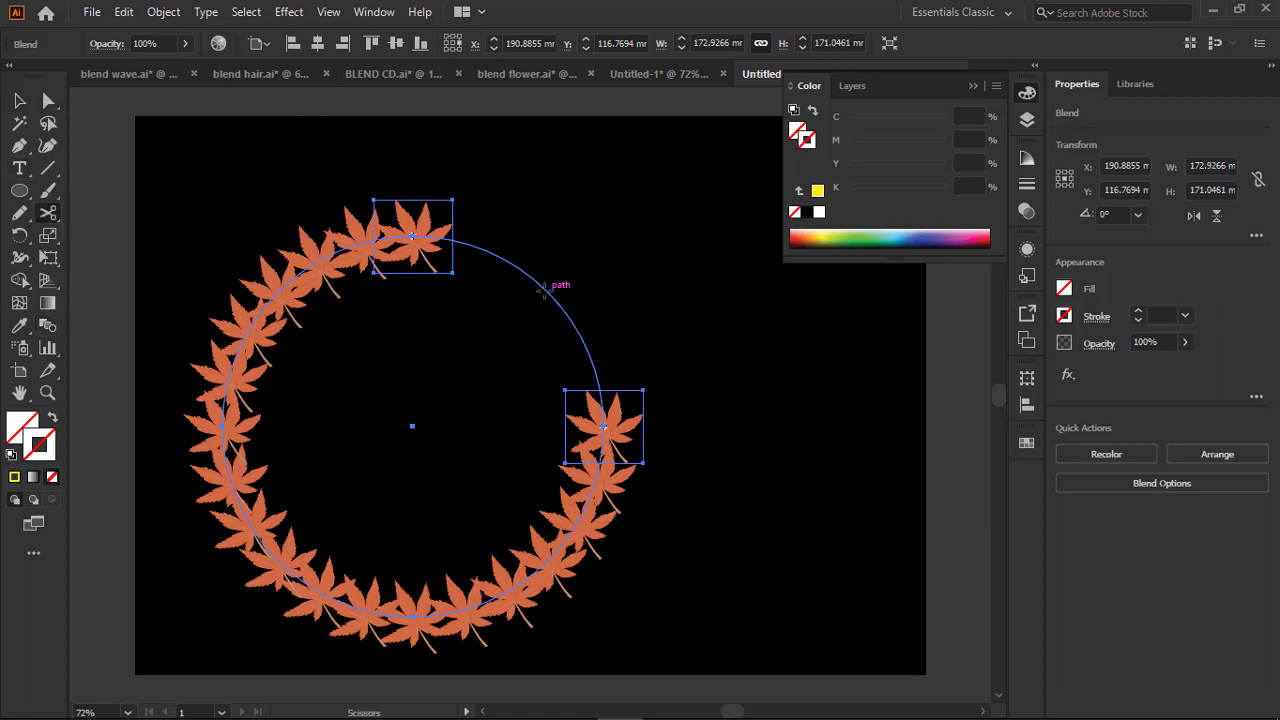
click(560, 287)
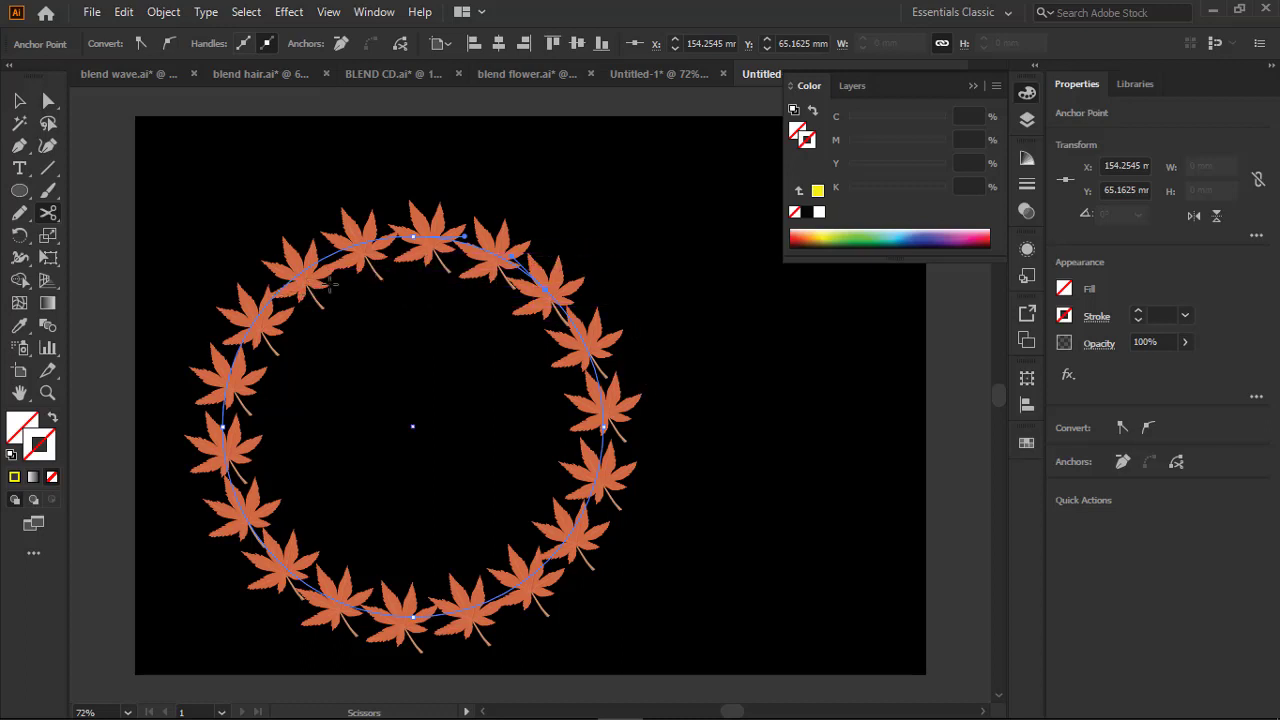
double_click(49, 328)
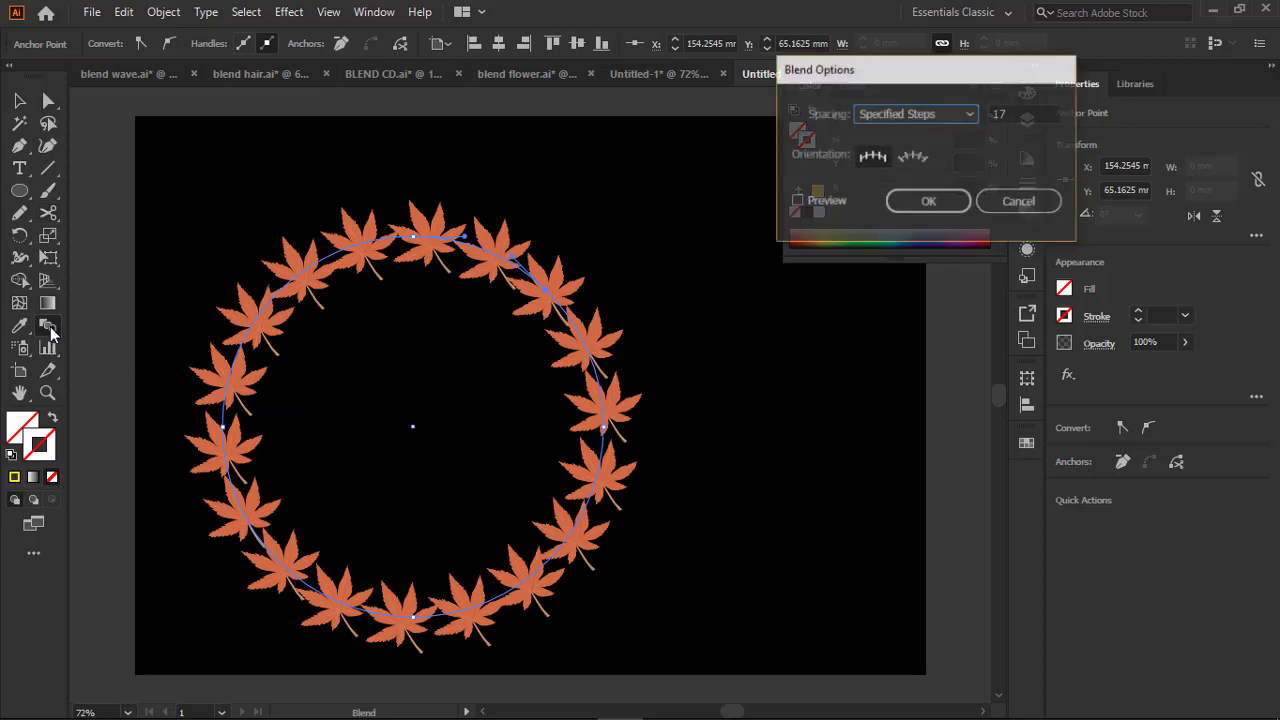
click(797, 202)
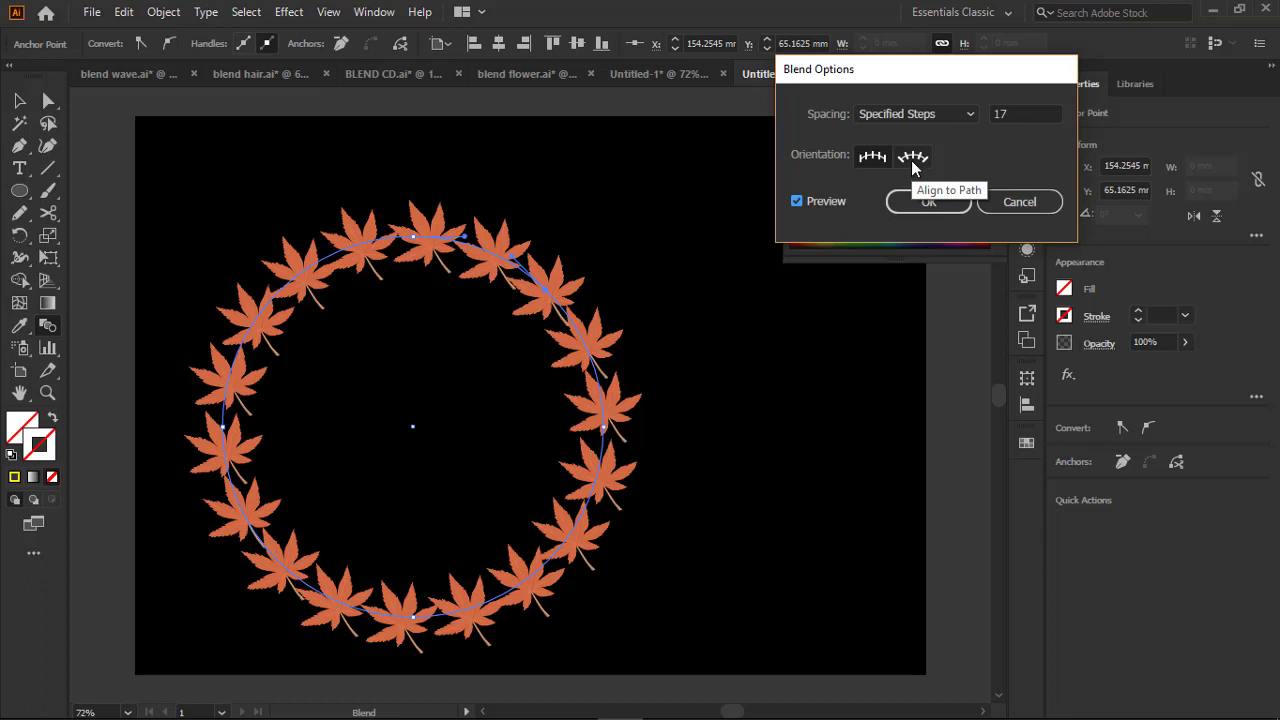
click(912, 157)
click(928, 202)
click(20, 101)
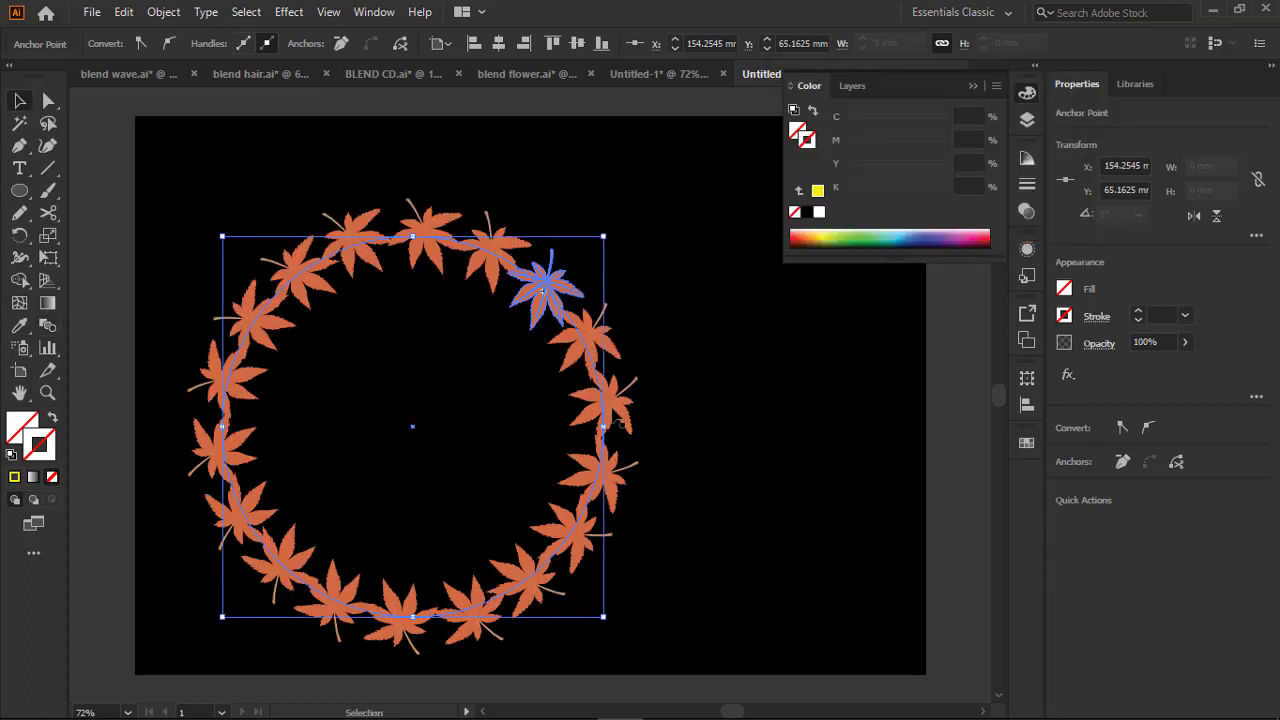
click(655, 266)
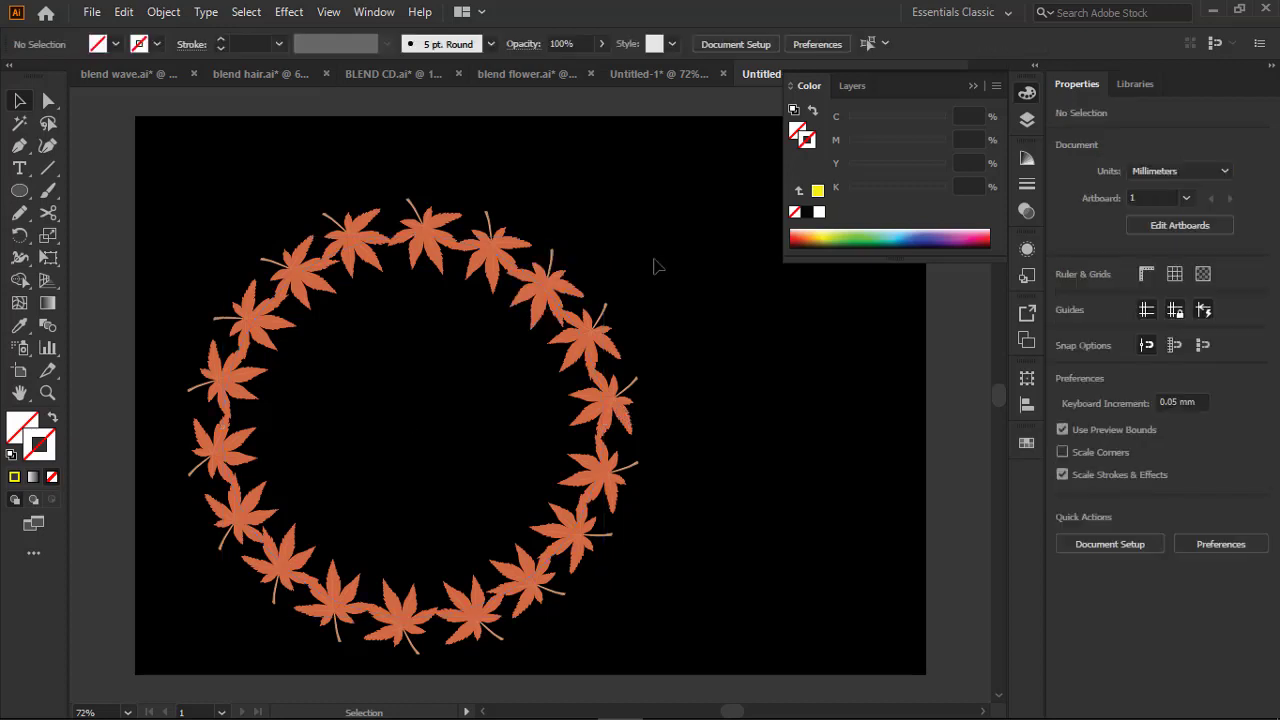
Make a 75% uniform scaled copy of the wreath, then repeat it twice with Ctrl+D.
click(562, 300)
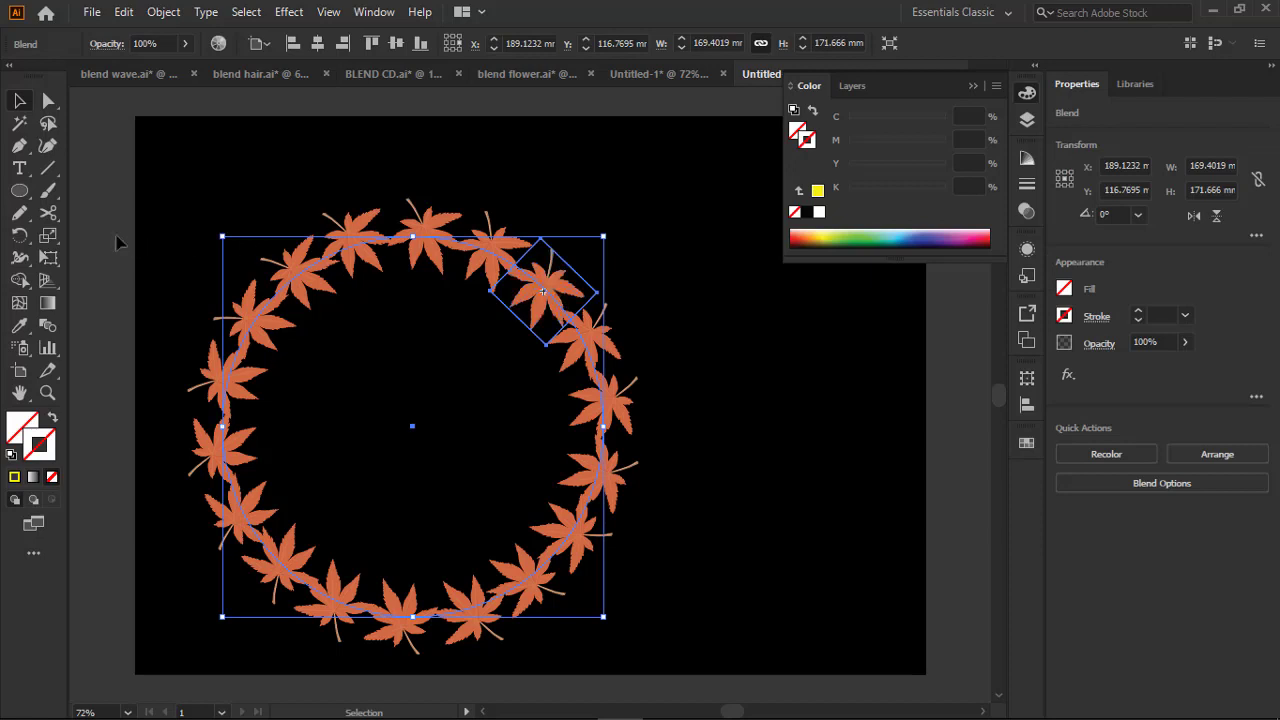
double_click(52, 244)
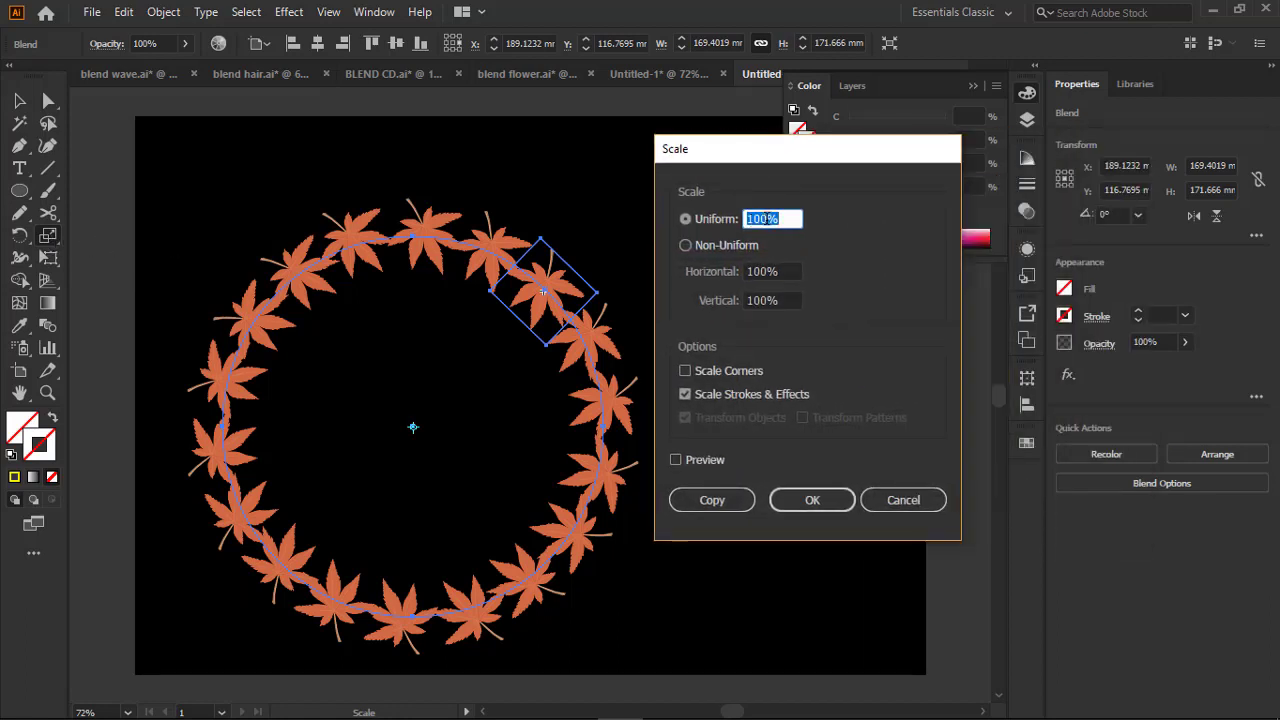
text(75)
click(676, 460)
click(710, 502)
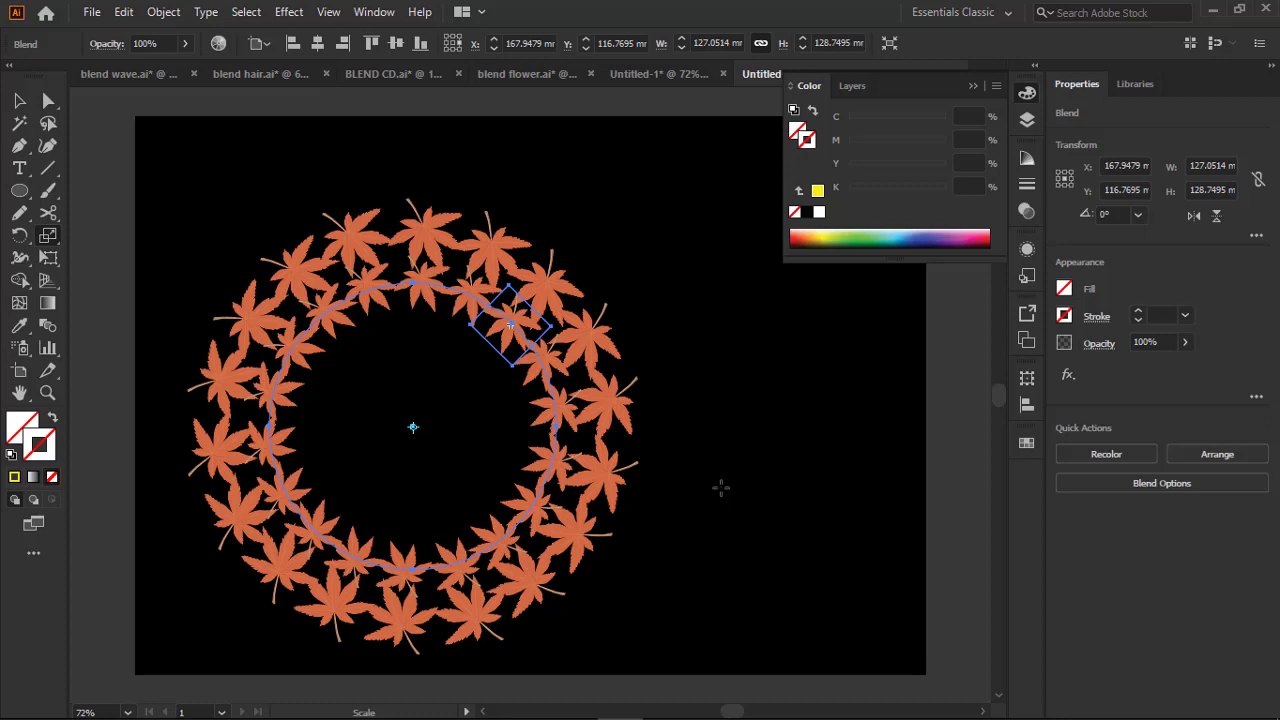
key(ctrl+d)
key(ctrl+d)
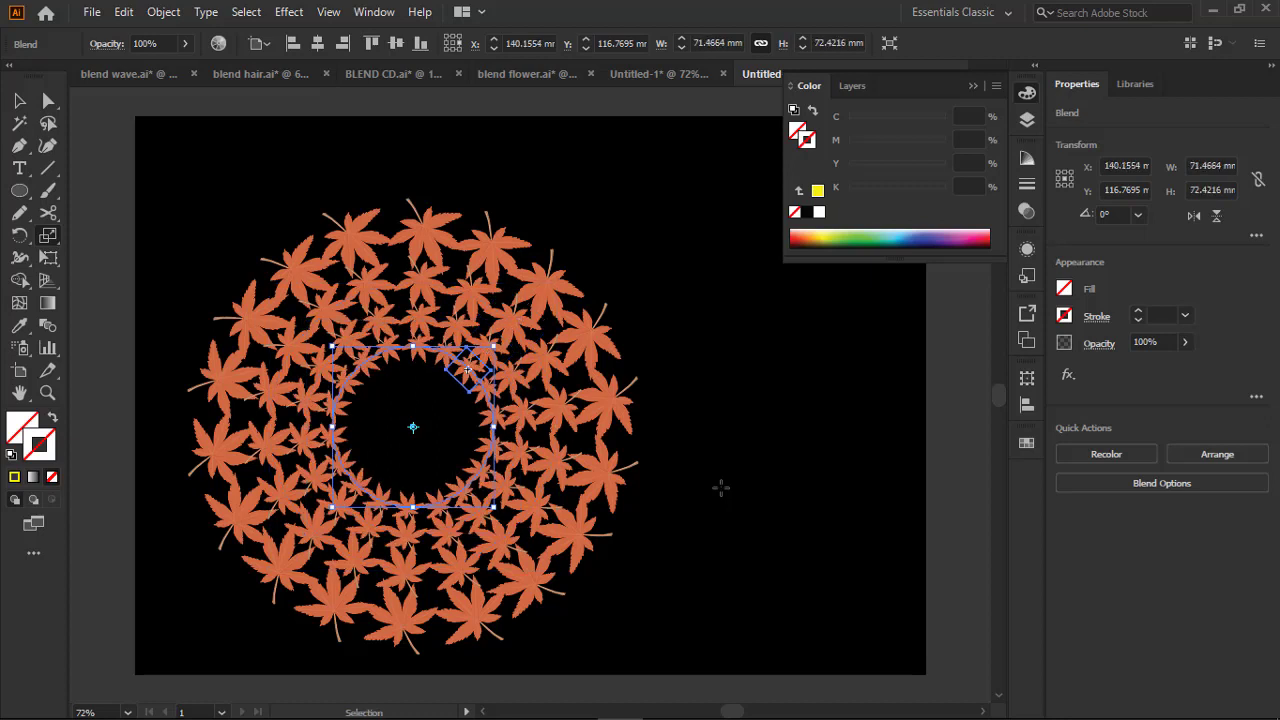
key(ctrl+d)
key(ctrl+d)
key(ctrl+d)
key(ctrl+d)
key(ctrl+d)
key(ctrl+d)
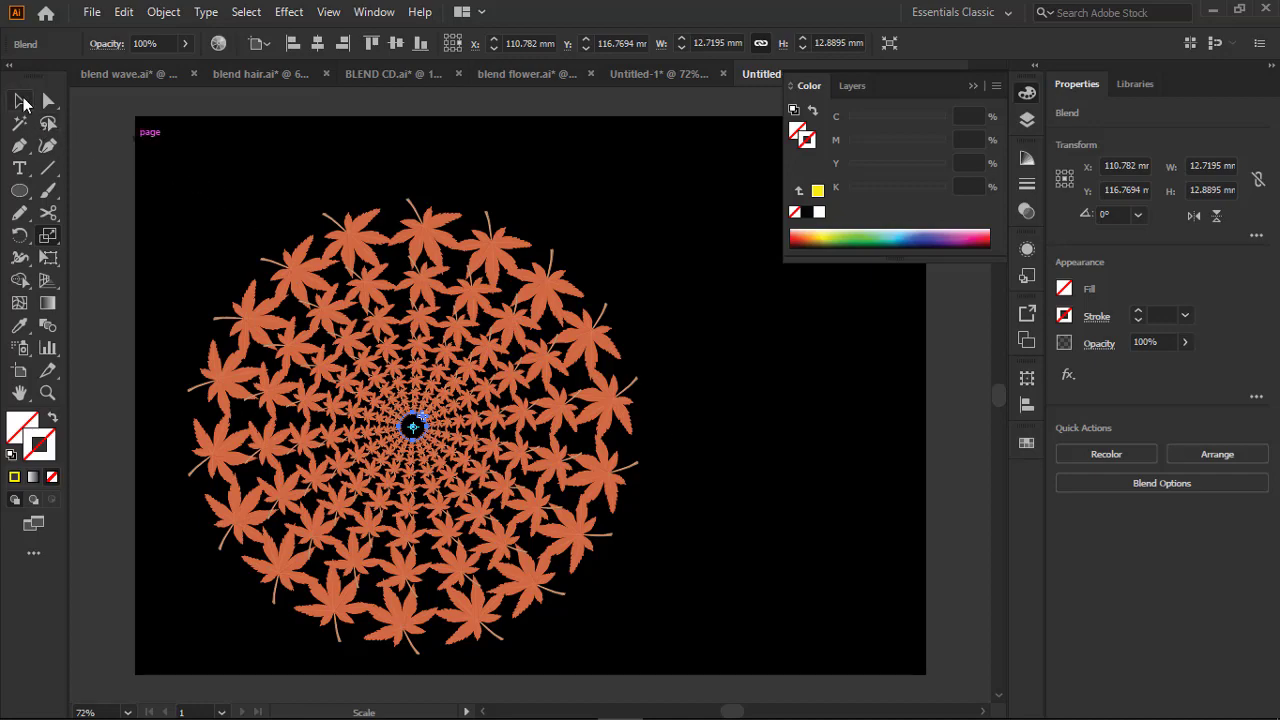
key(v)
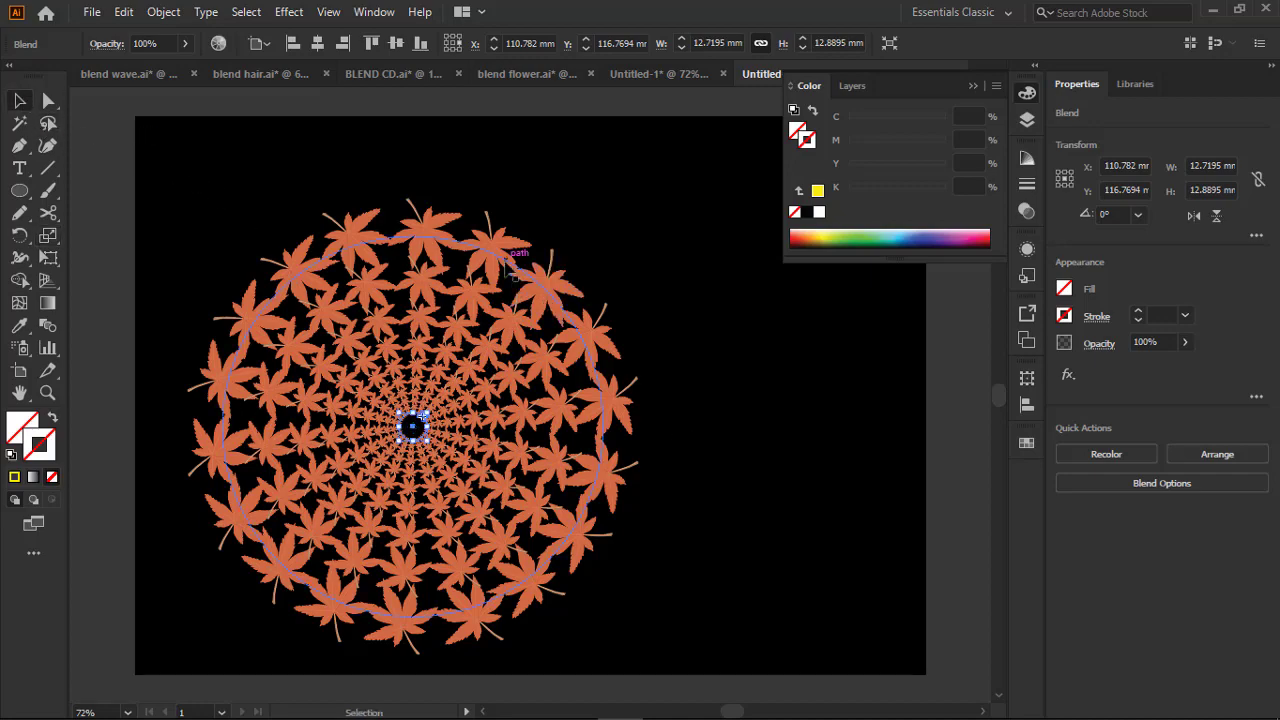